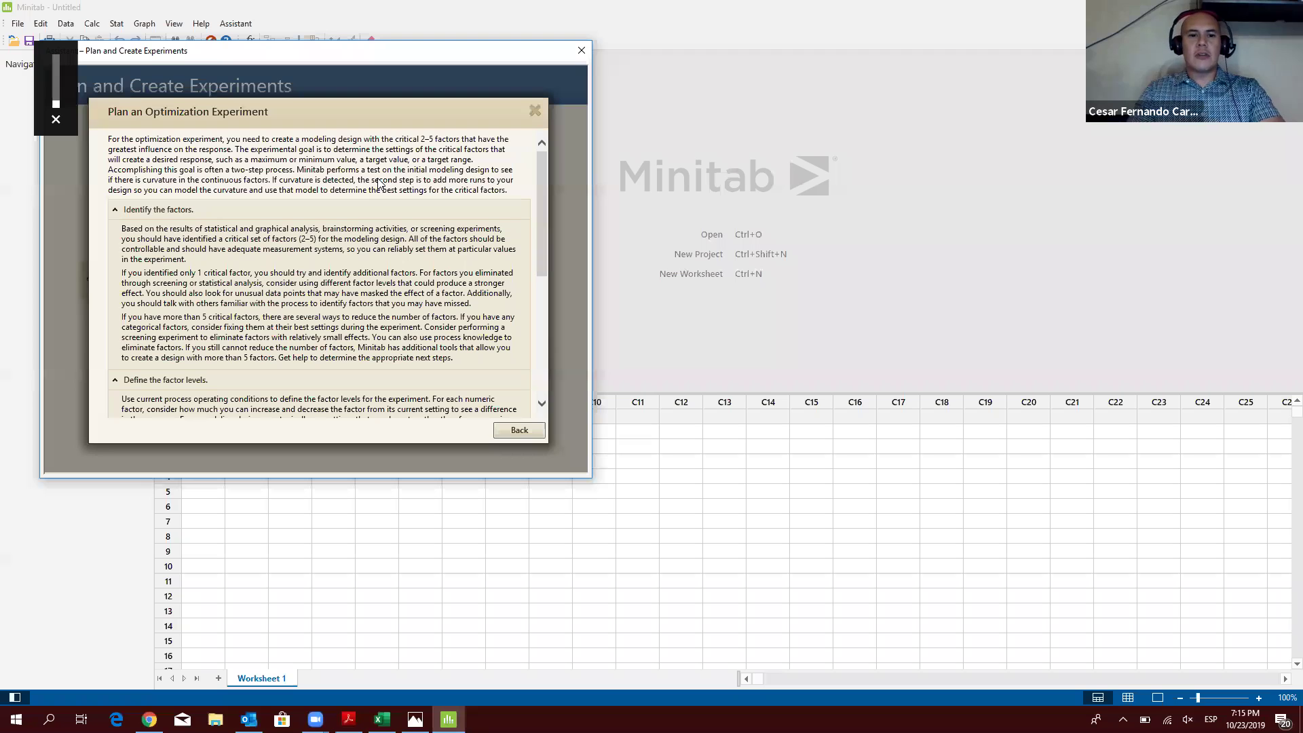
Step: Review the guidance on training individuals in the optimization pre-experiment checklist, then close the checklist
click(519, 429)
click(512, 357)
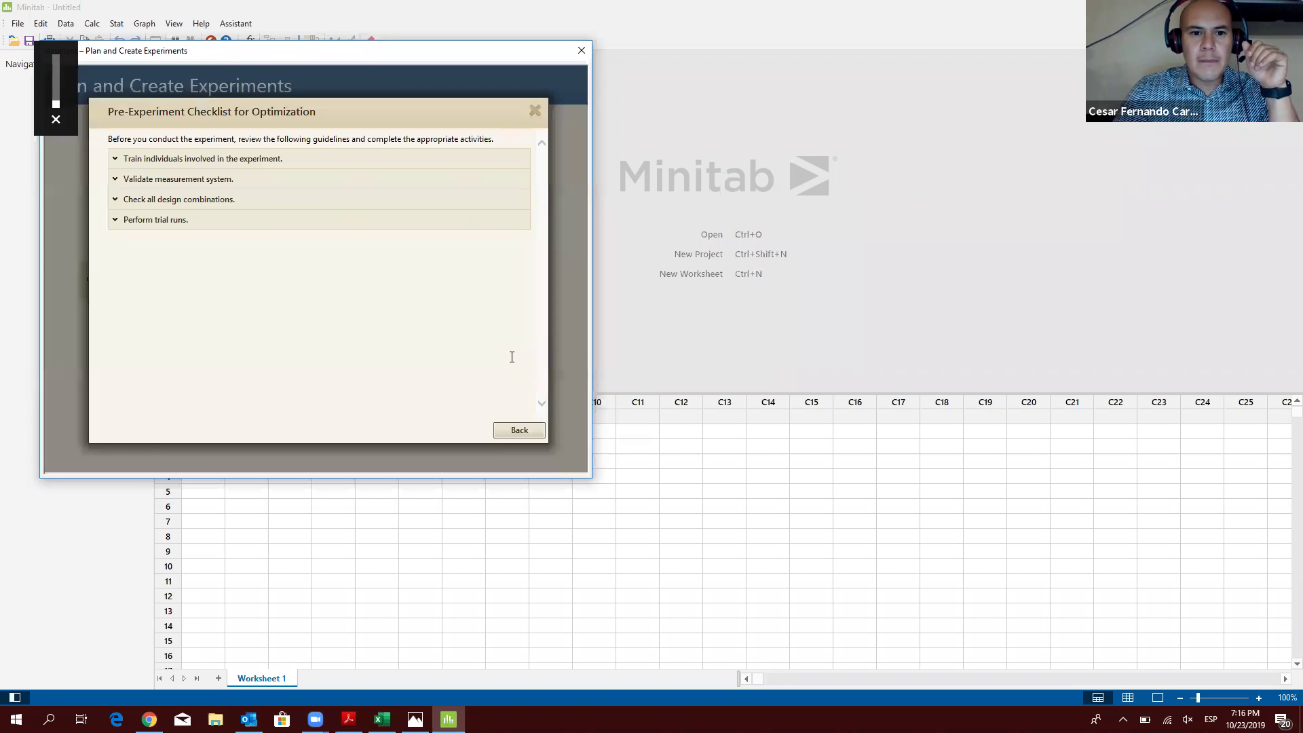
click(142, 158)
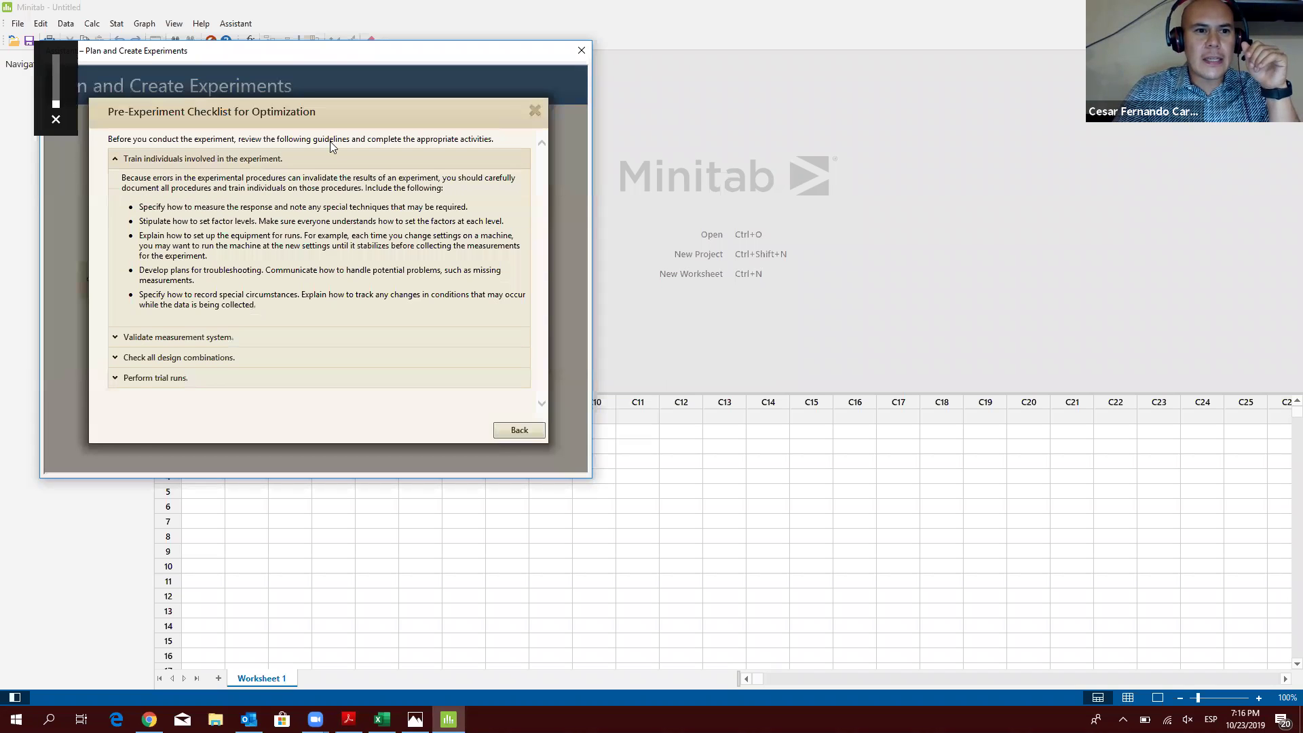
click(535, 112)
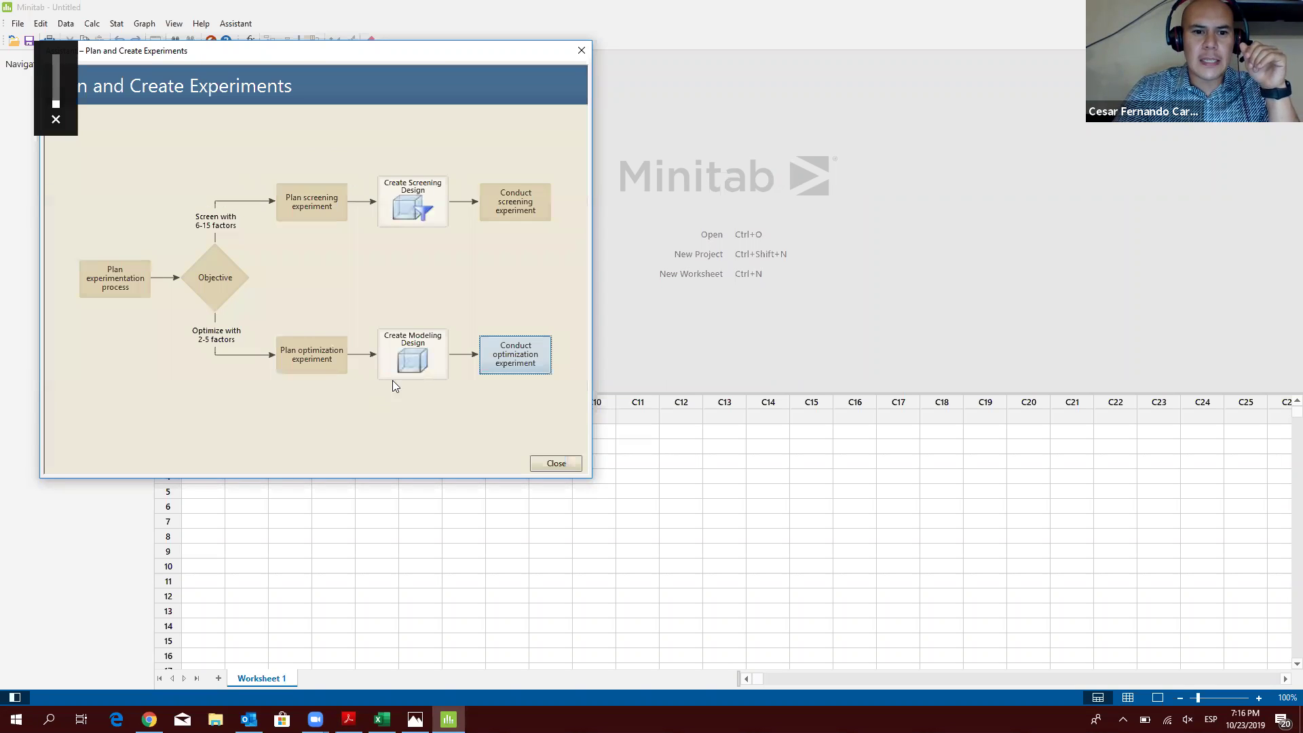
Step: Start a Create Modeling Design for optimization and try to name the response variable "Largo de Rollo"
click(409, 359)
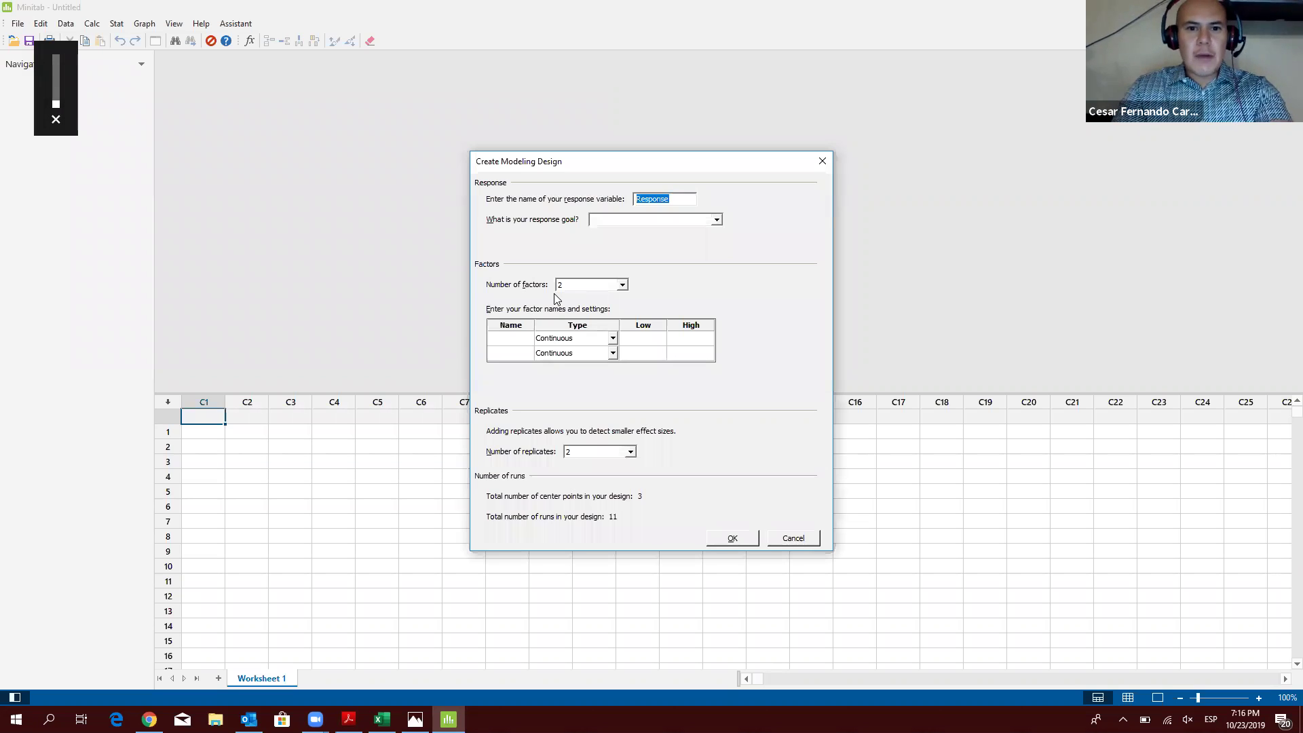
text(Largo de Rollo)
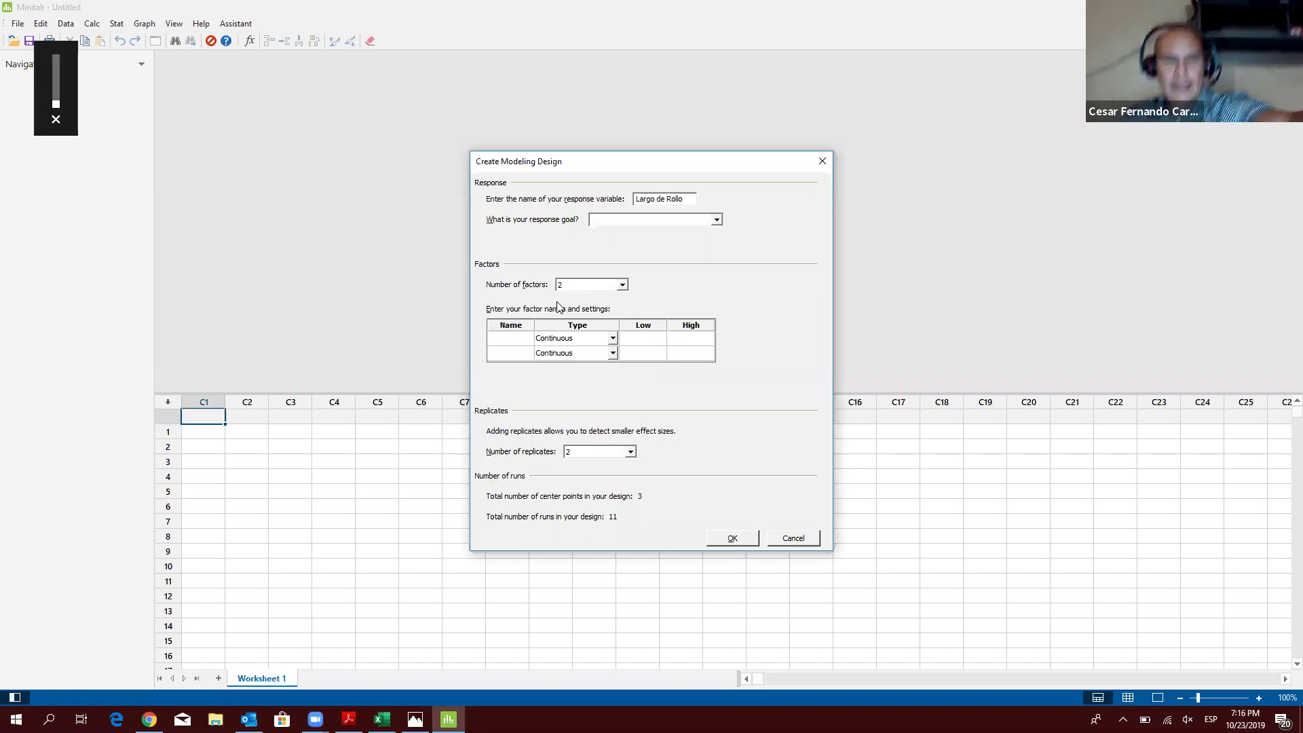
click(683, 224)
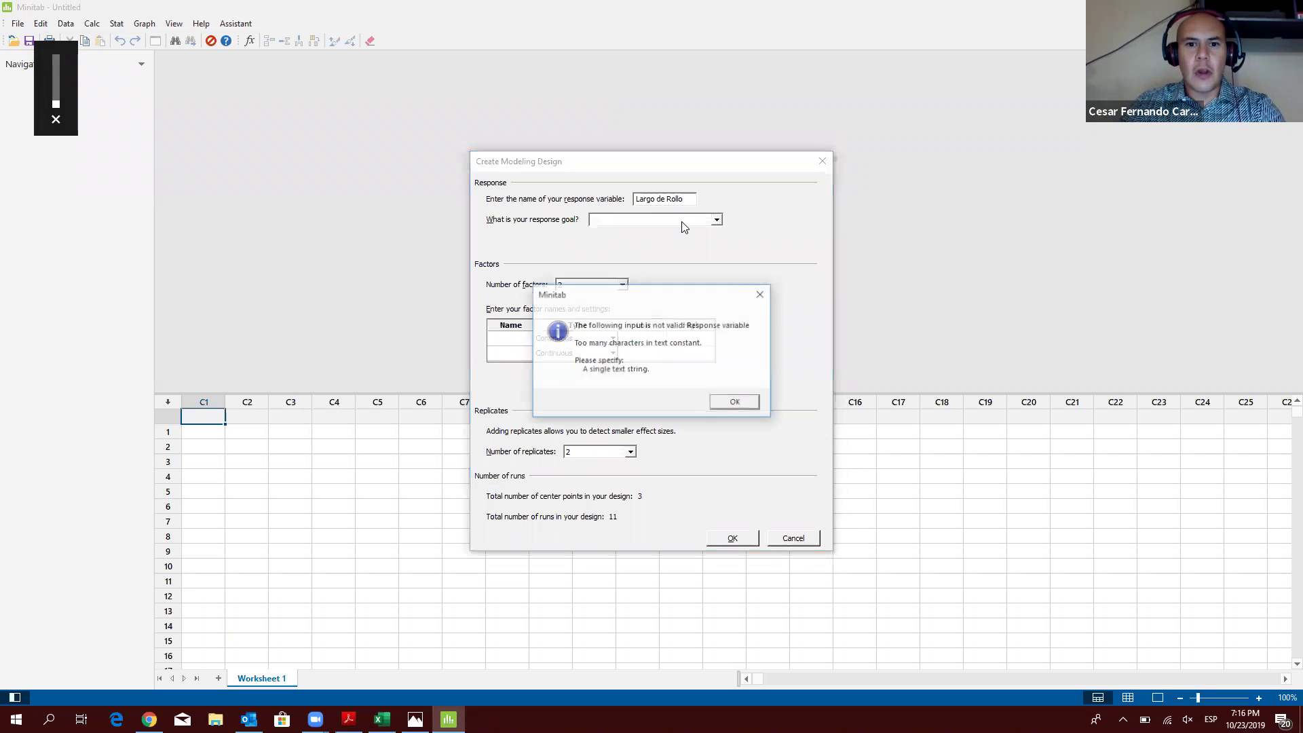
click(736, 403)
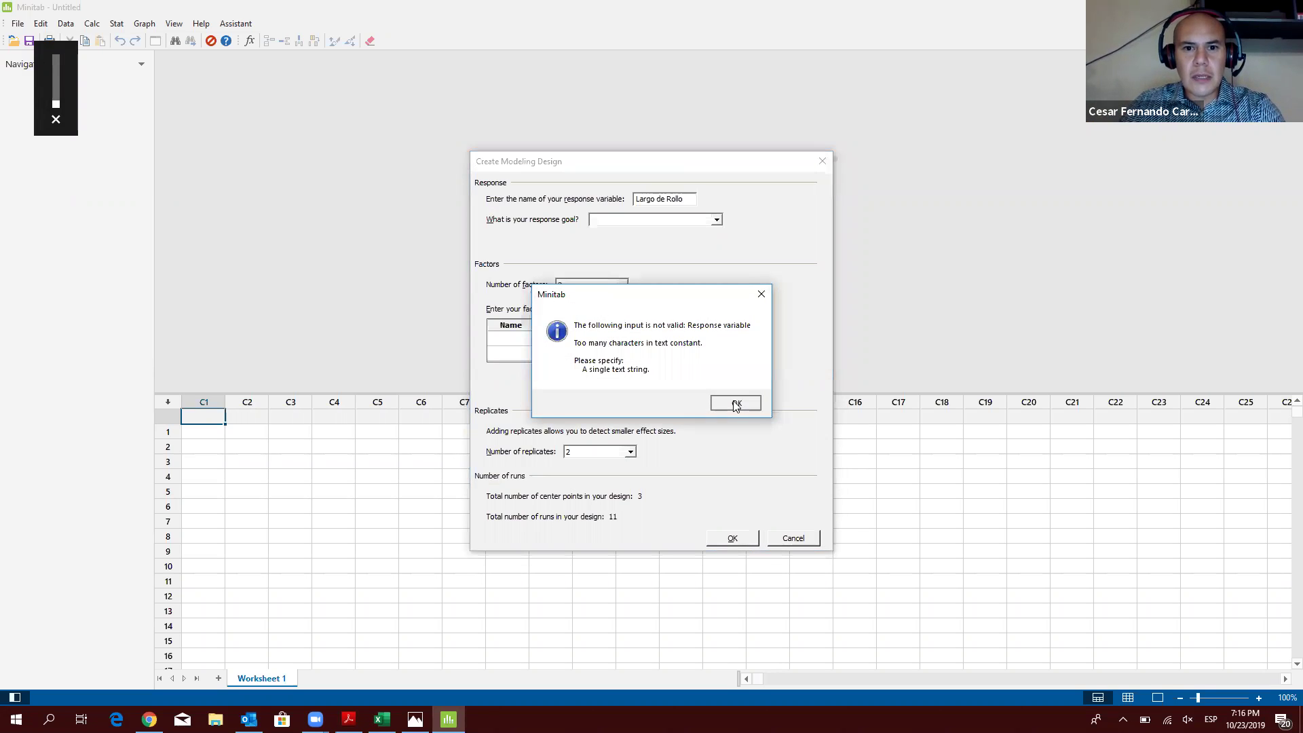
click(706, 222)
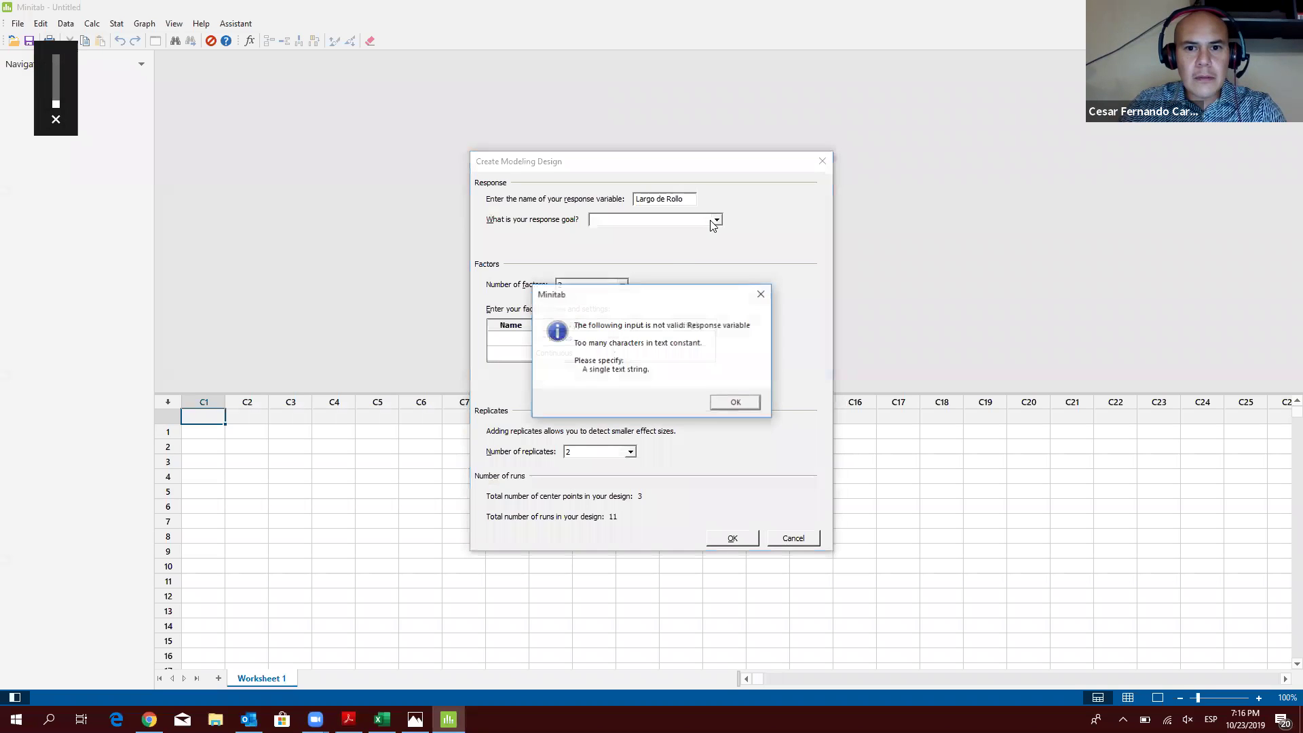
click(736, 402)
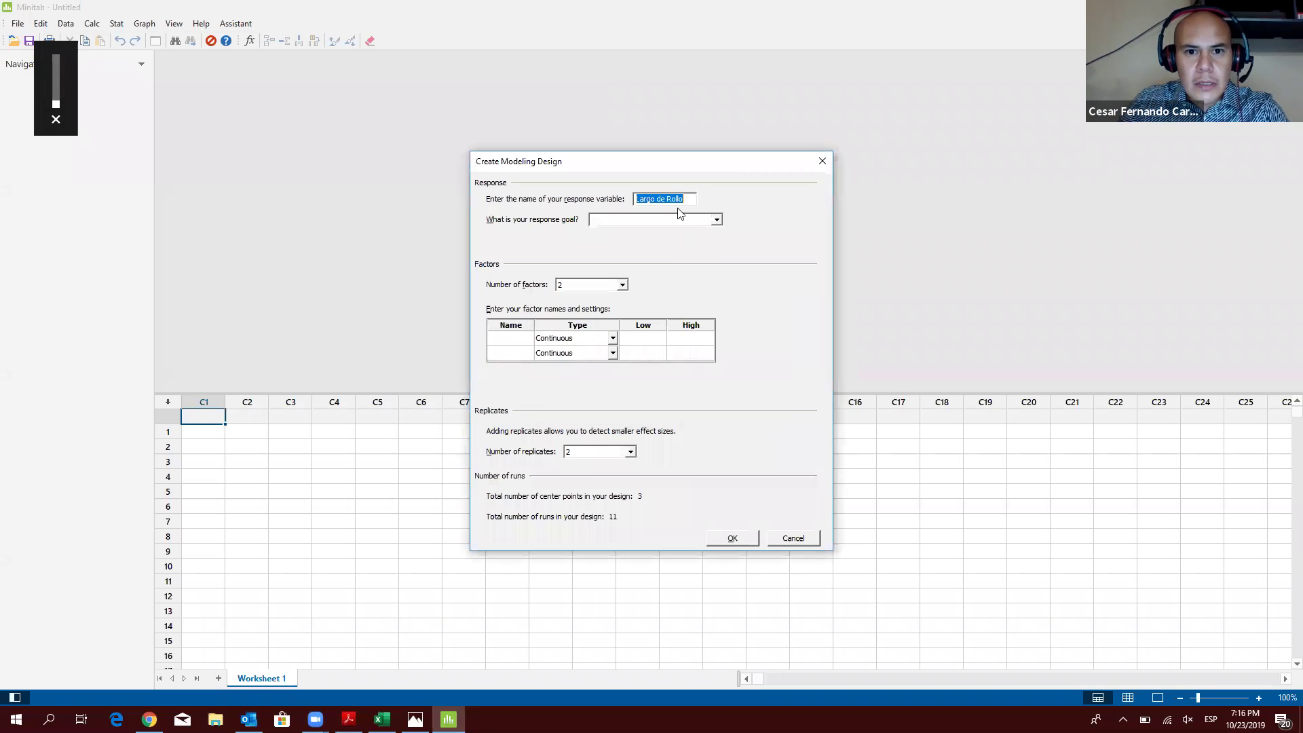
Step: Name the response variable "Largo" and set its response goal to Maximize the response
text(Lgo)
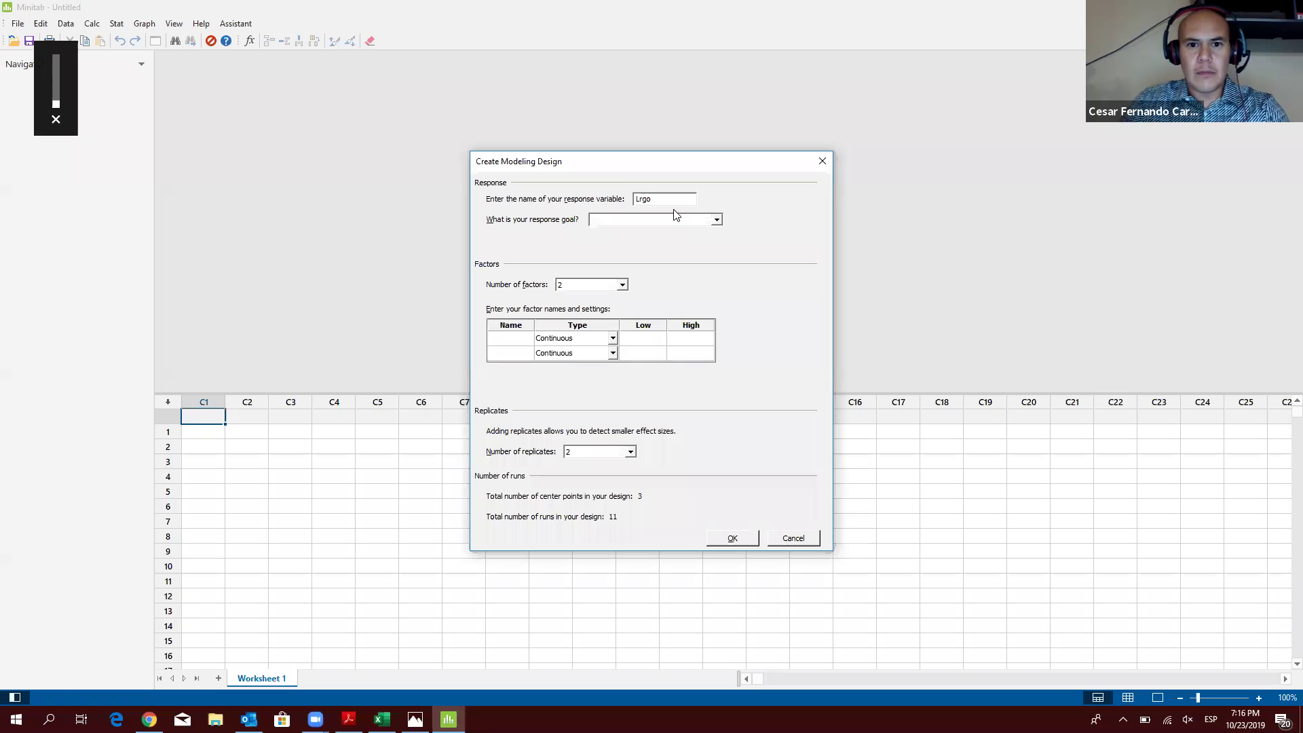
click(638, 198)
text(ar)
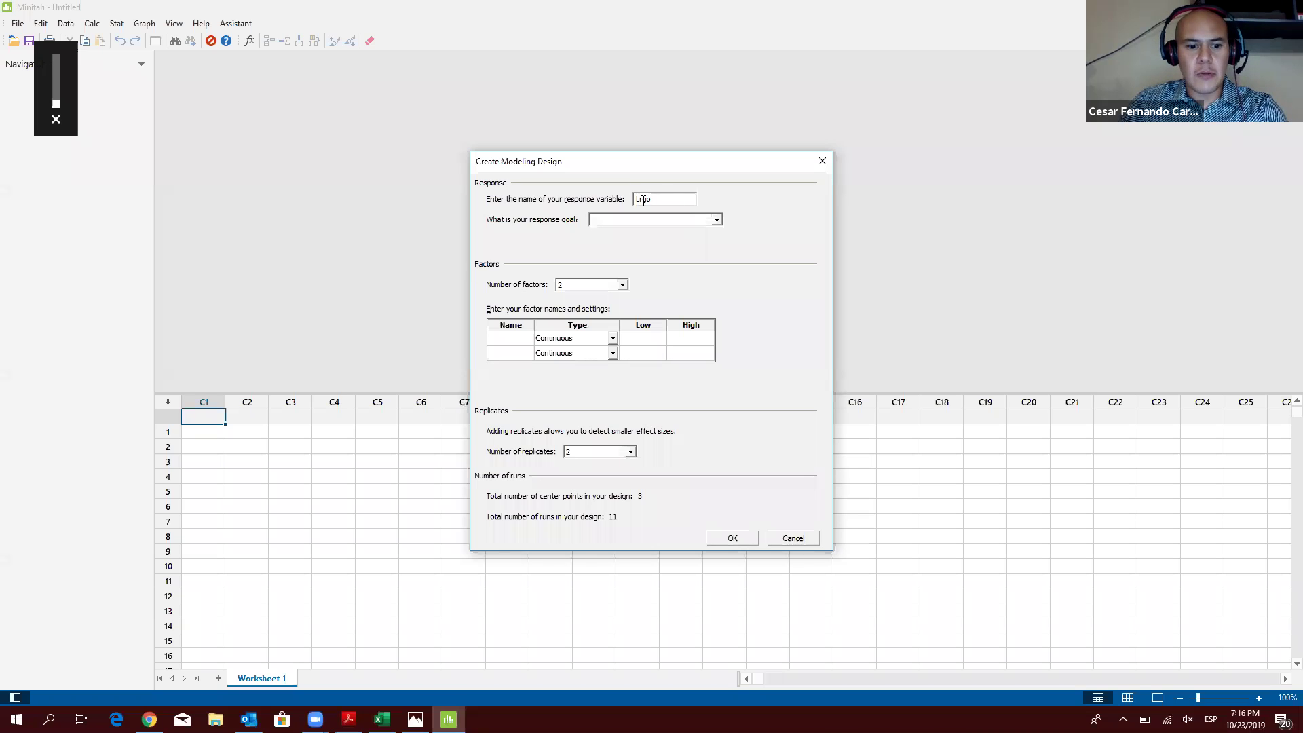
click(718, 223)
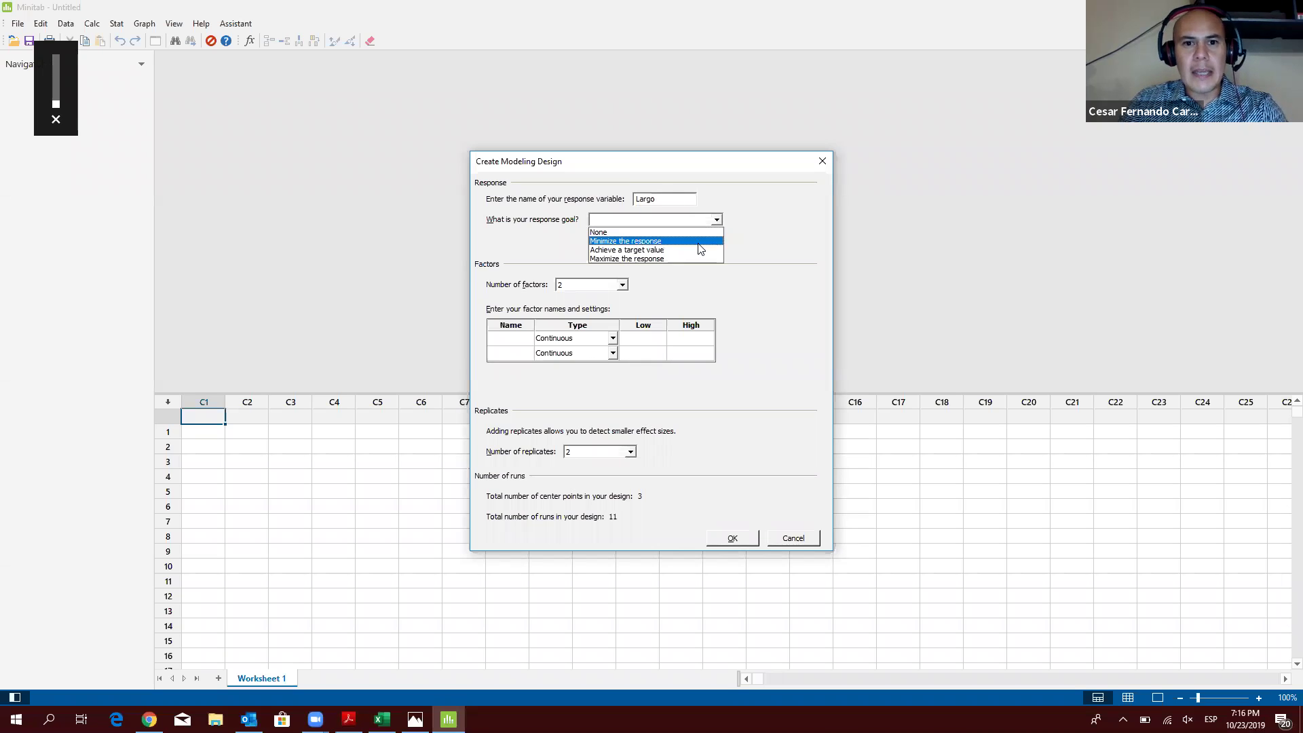
click(685, 258)
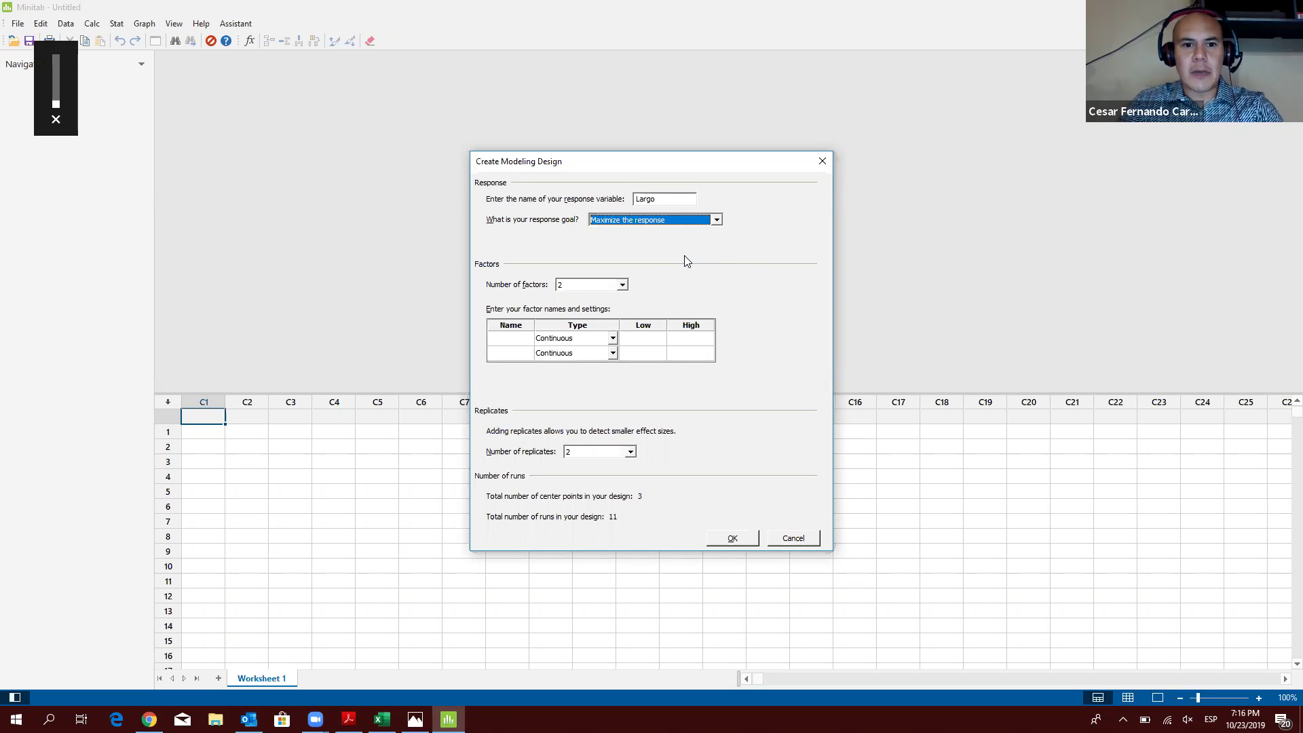
Step: Define the first continuous factor as "Velocidad" with a low setting of 50 and a high setting of 75
click(530, 337)
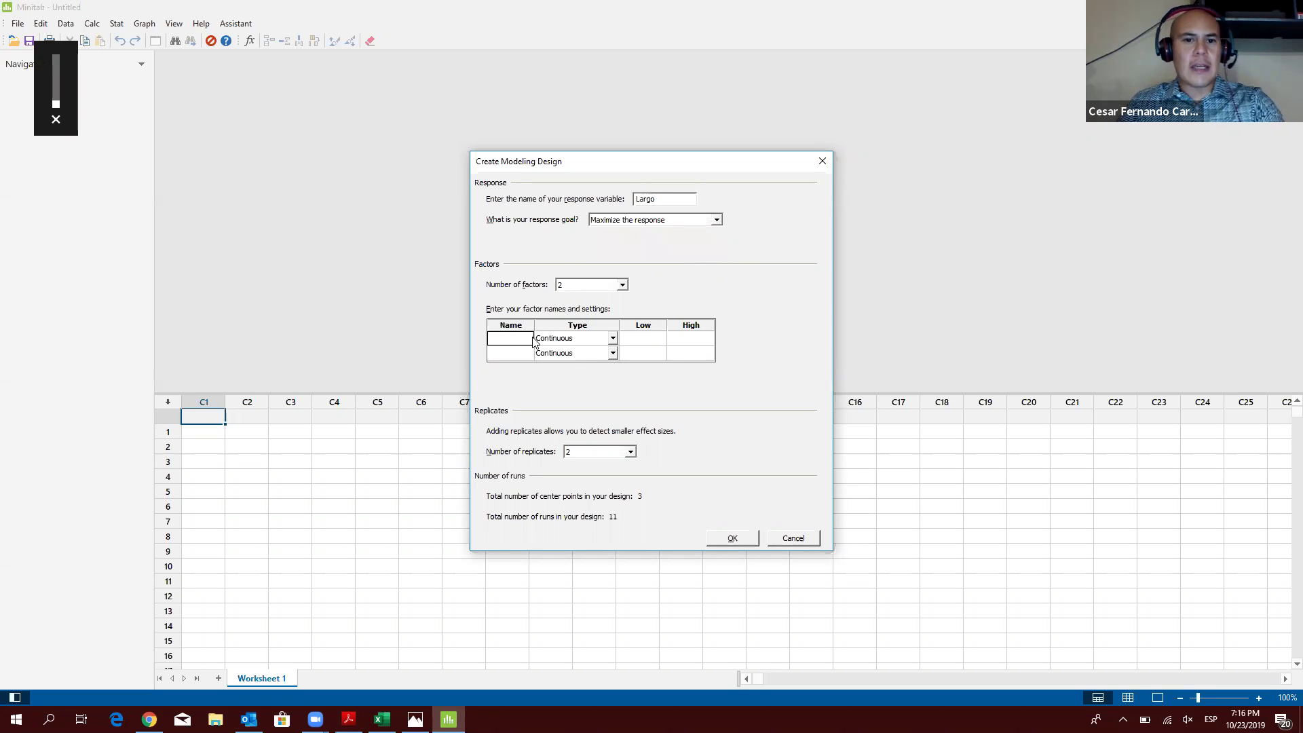
text(Velocid)
key(Tab)
key(Tab)
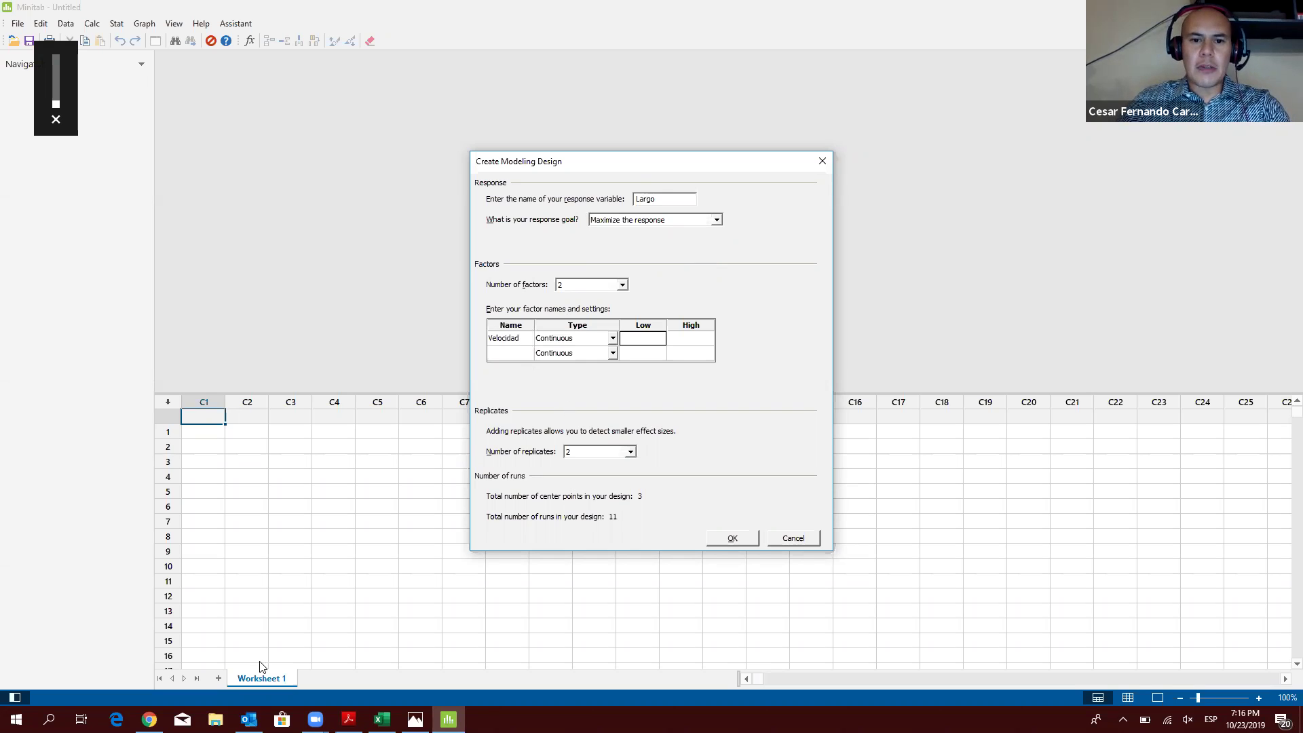
text(50)
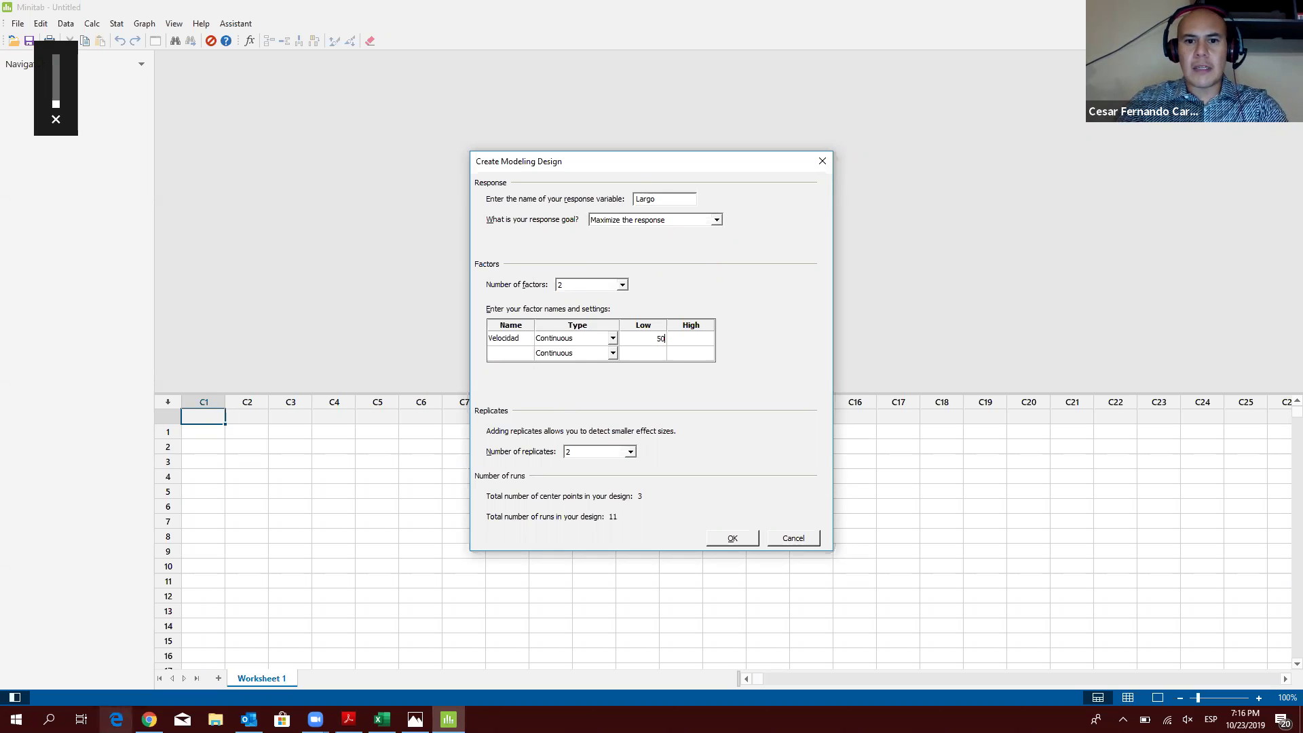
key(Tab)
text(75)
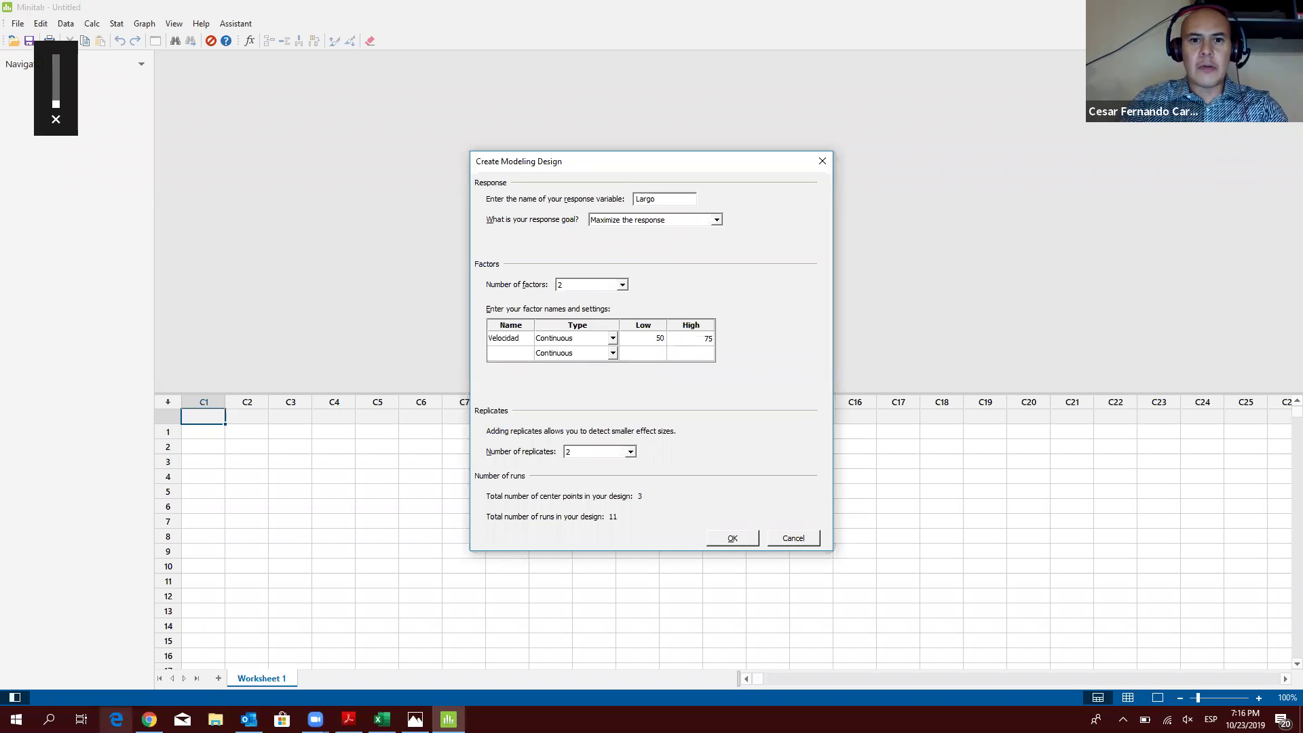
Step: Try to name the second factor "Tiempo de Ciclo"
click(510, 353)
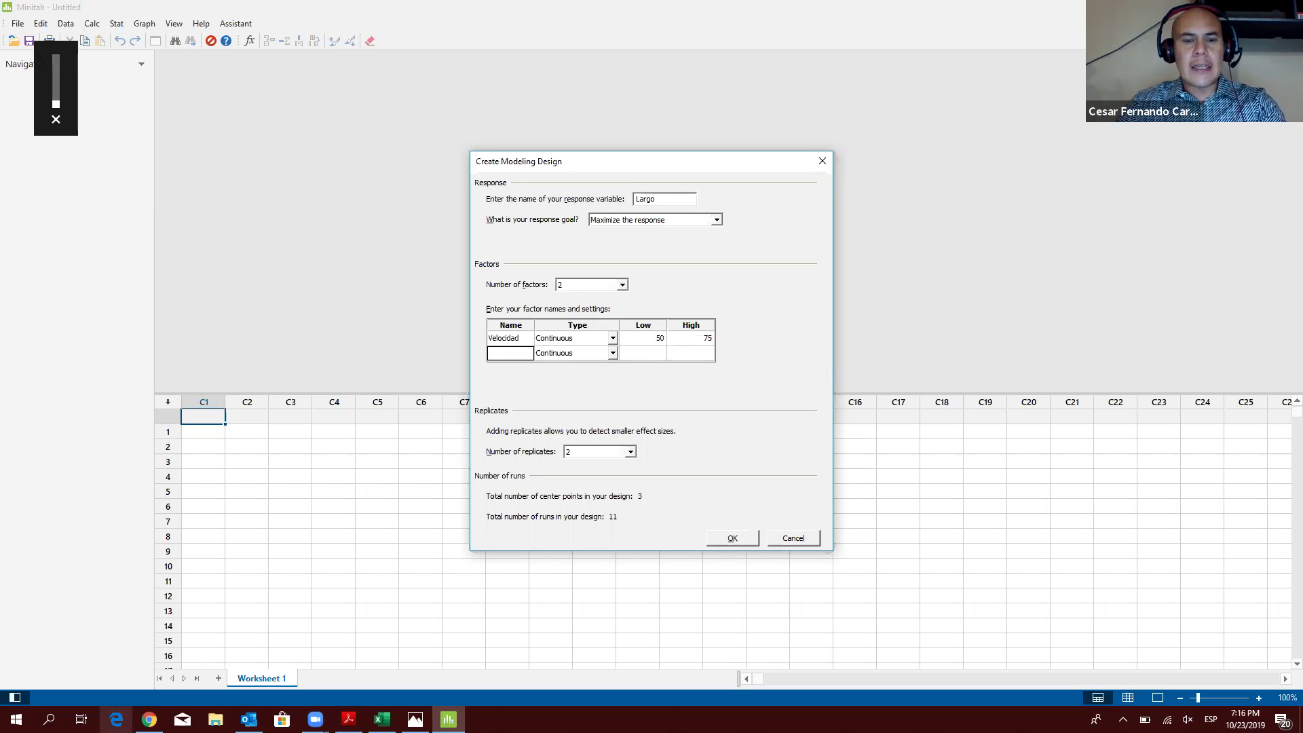
text(Tiempo de Ciclo)
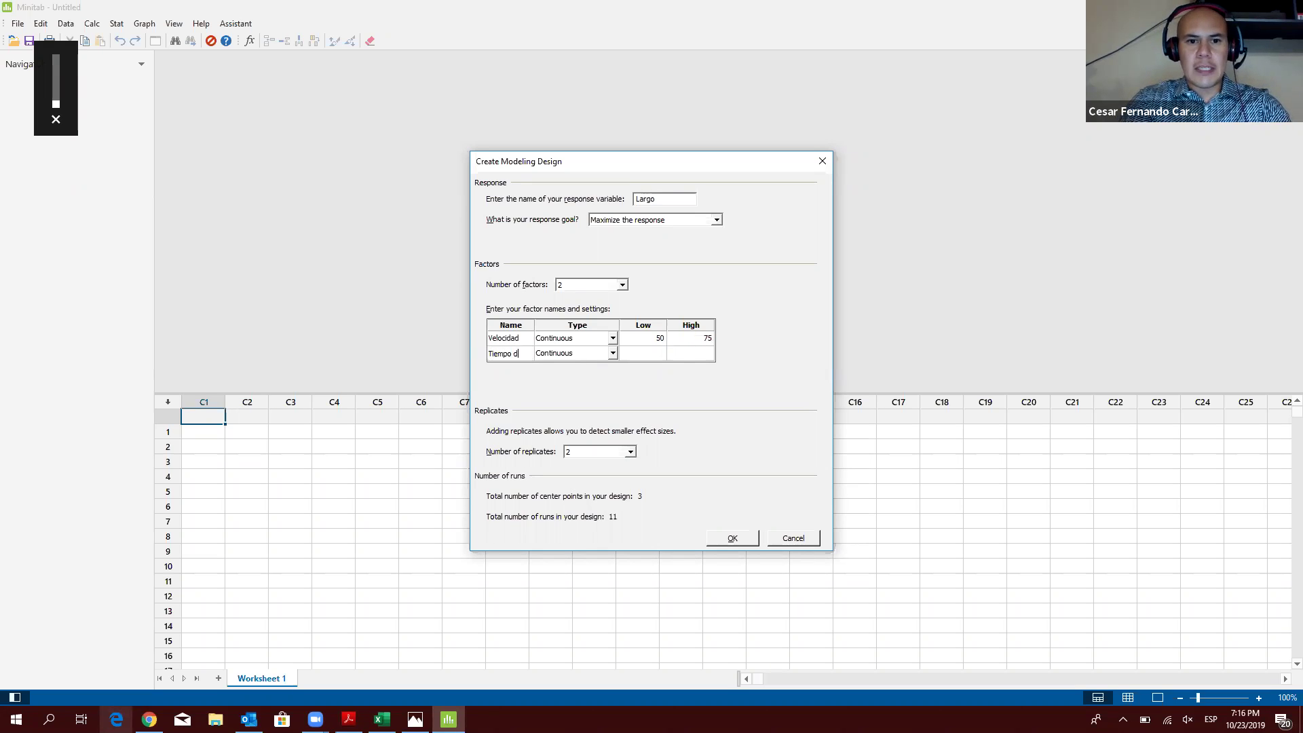
key(Tab)
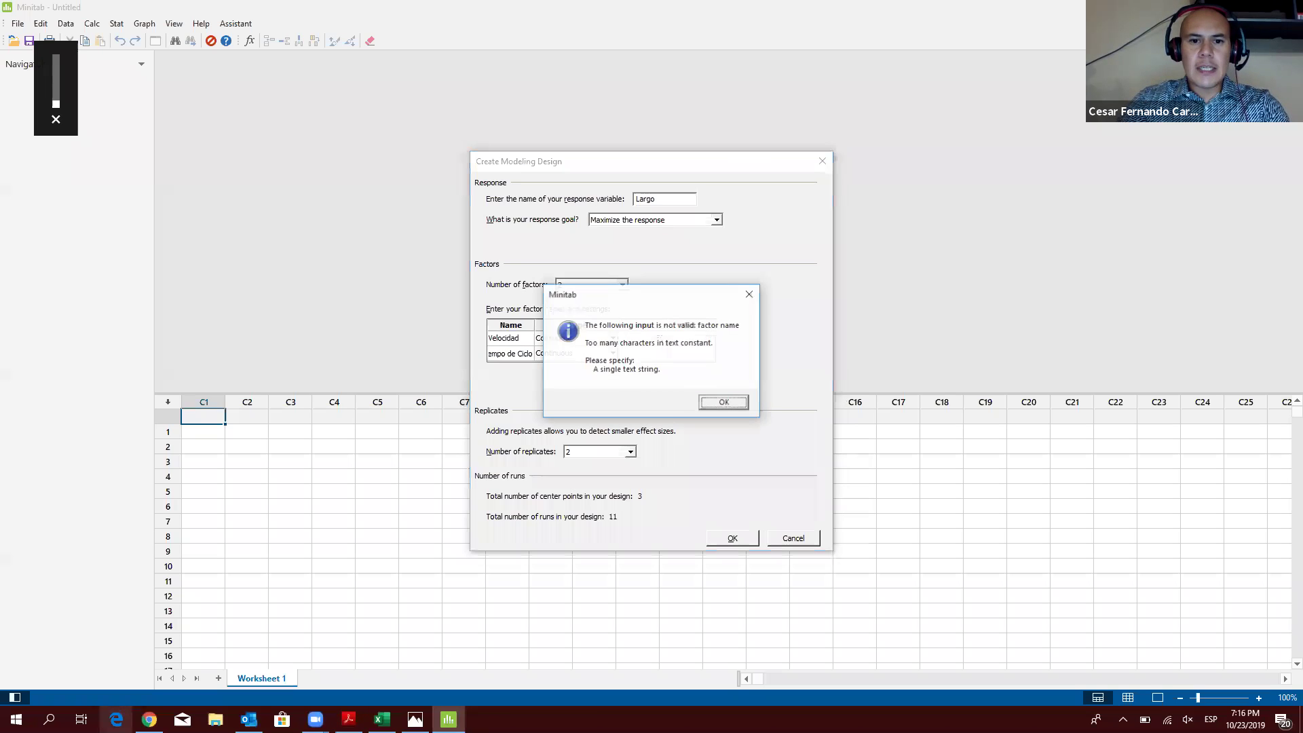
key(Return)
Step: Define the second continuous factor as "Tiempo" with a low setting of 10 and a high setting of 20
text(Tiempo)
key(Tab)
click(642, 353)
text(10)
key(Tab)
text(2)
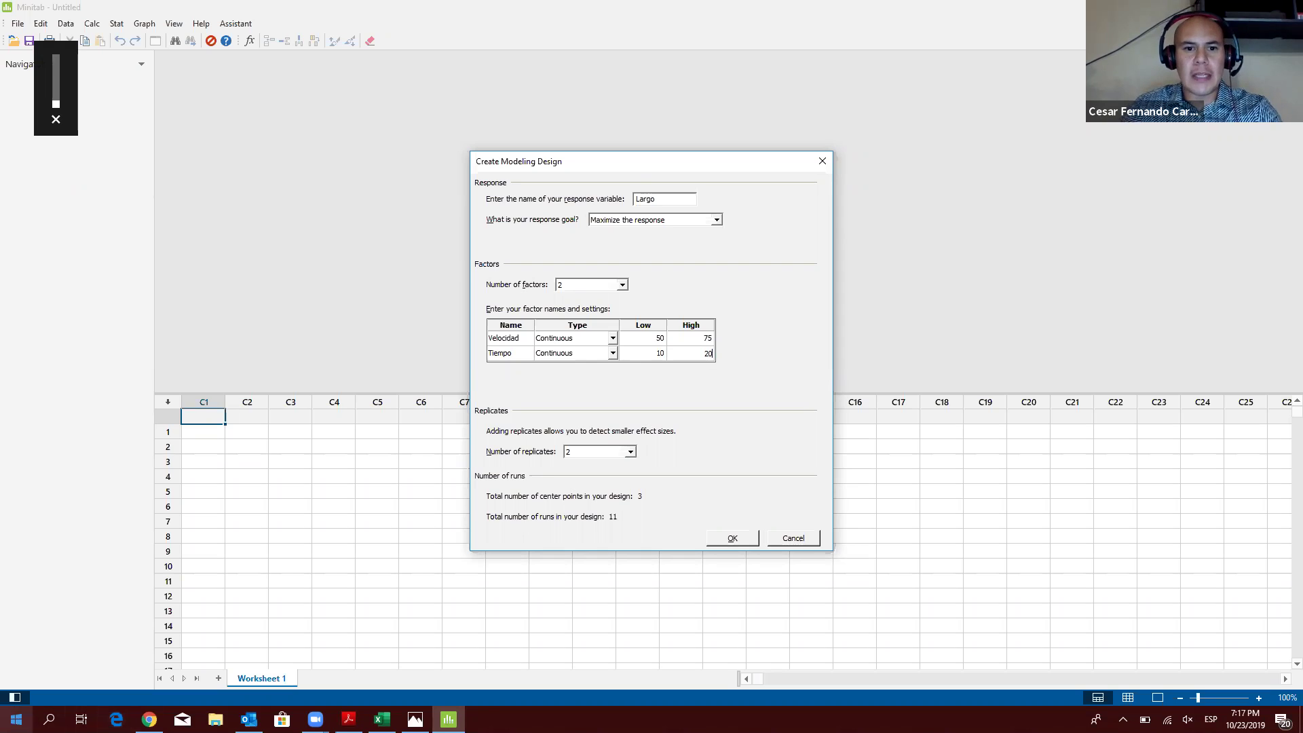
Step: Keep the number of replicates at 2 and generate the modeling design
click(617, 454)
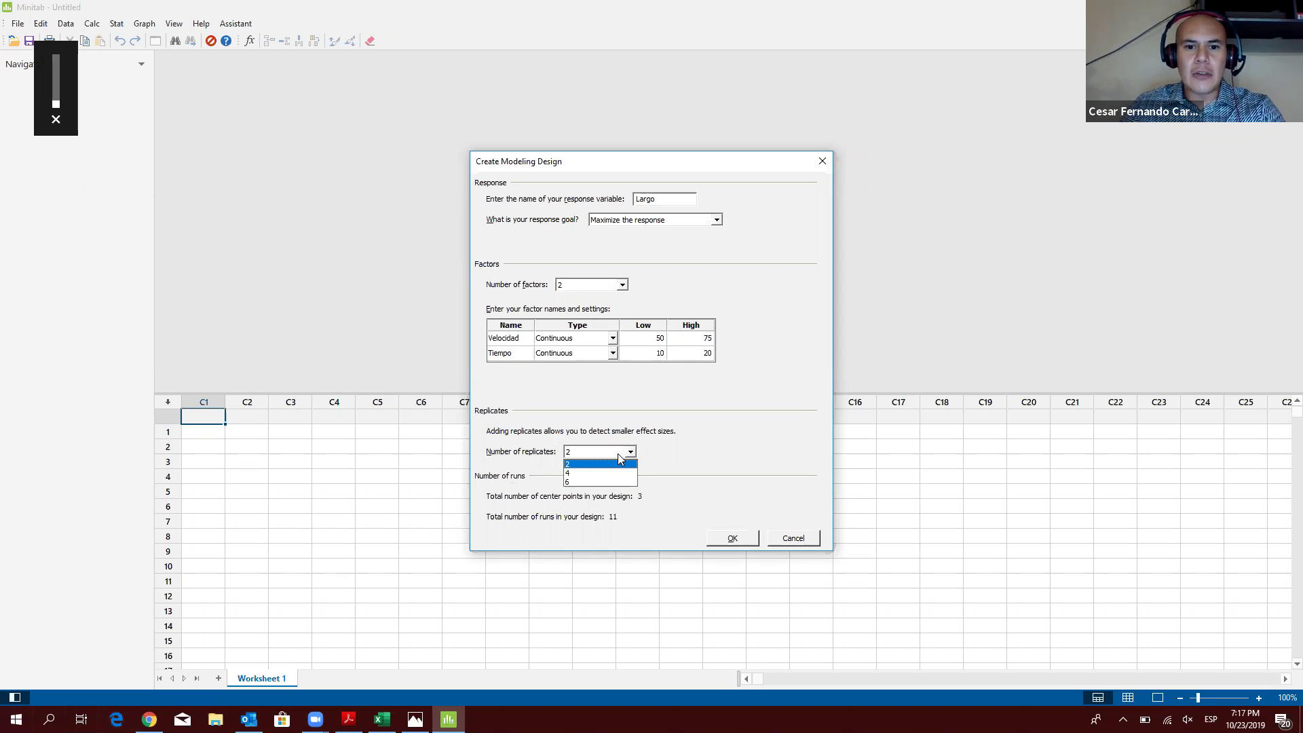
click(618, 454)
click(609, 454)
click(610, 454)
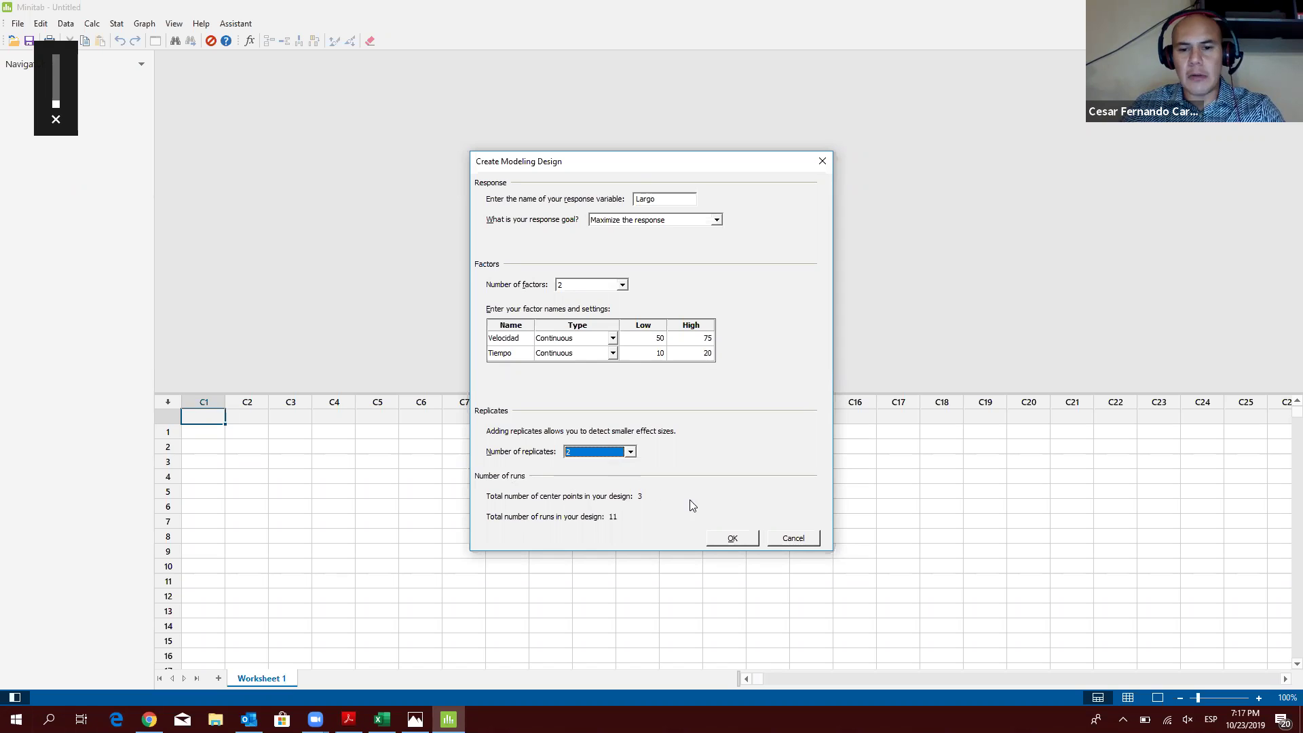
click(734, 538)
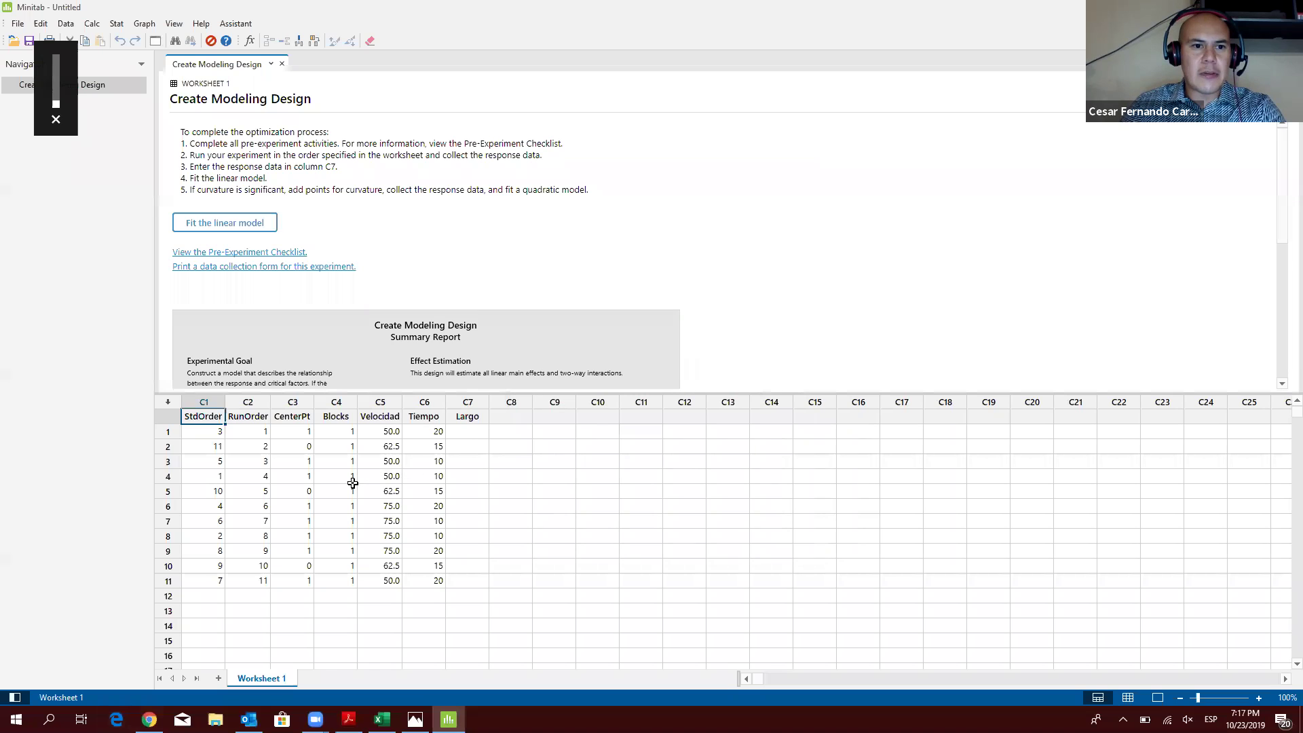
Step: Examine the Velocidad and Tiempo combinations of the individual runs and the empty Largo column in the worksheet
scroll(381, 475, up, 3)
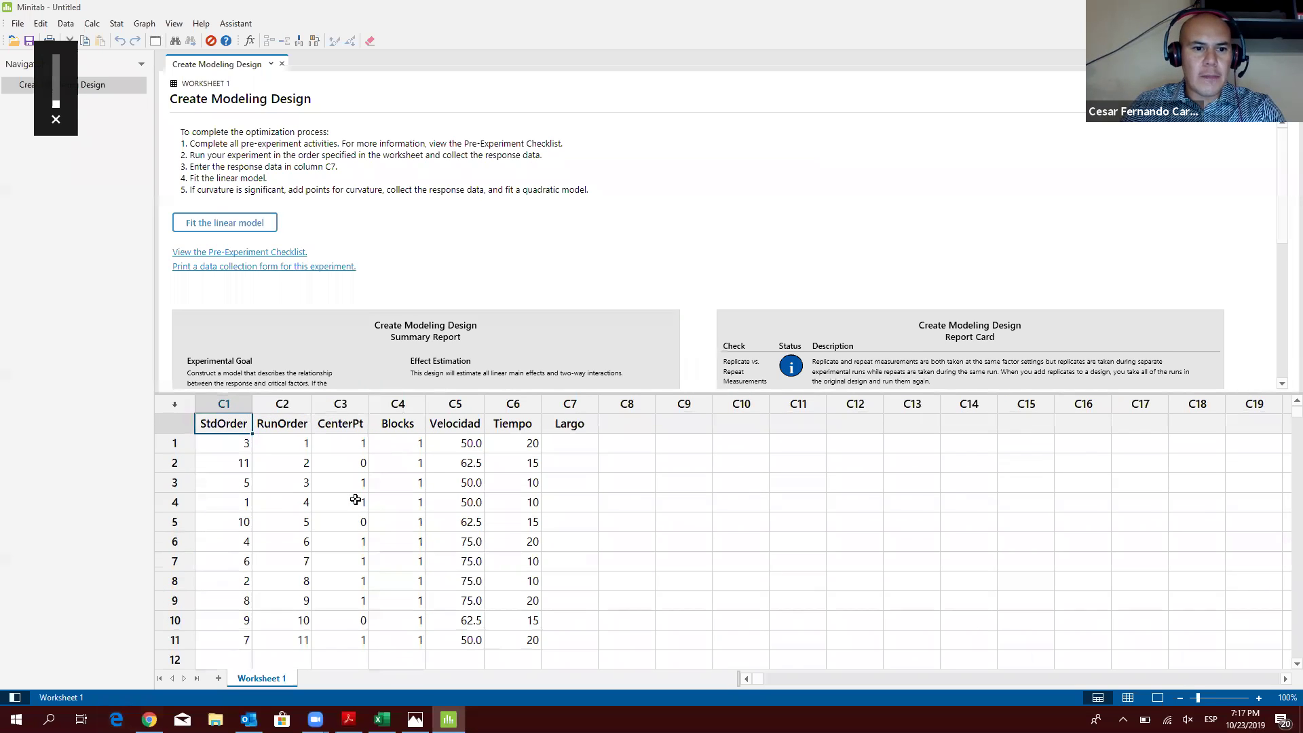
click(398, 442)
drag(448, 442, 513, 442)
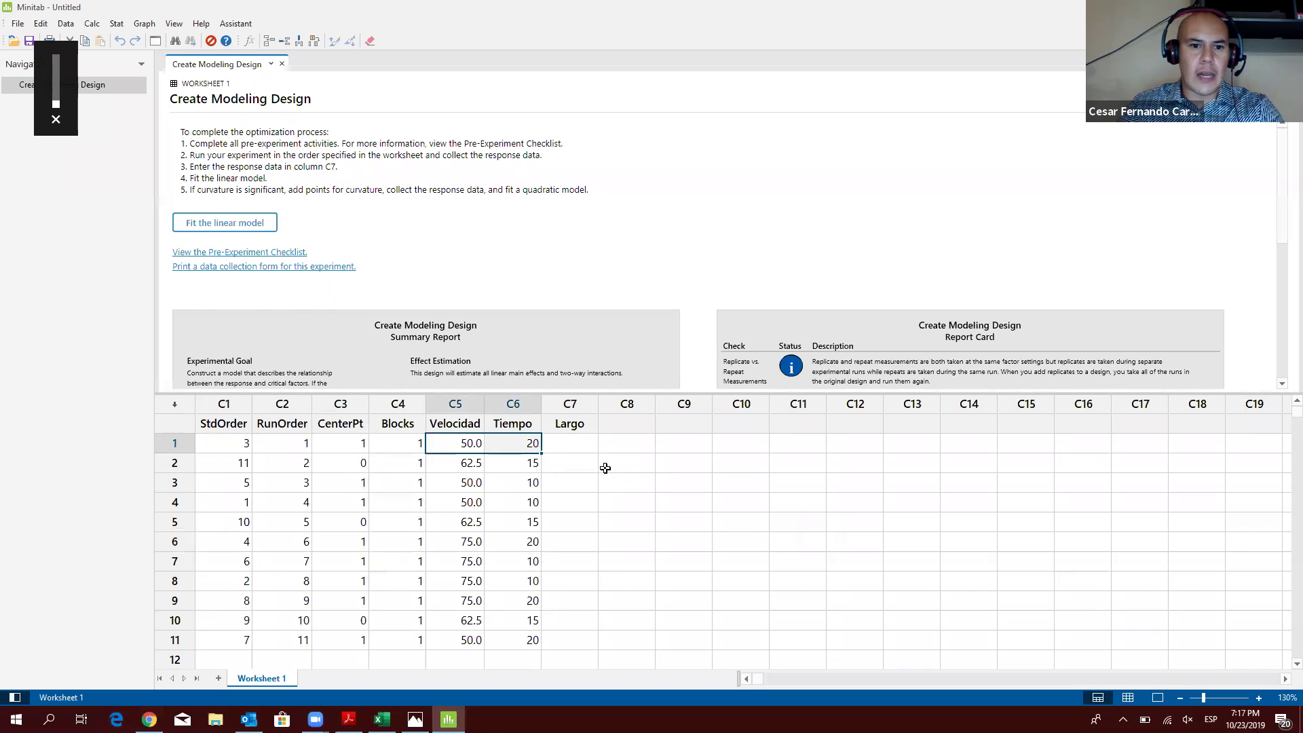
click(563, 442)
drag(473, 462, 506, 465)
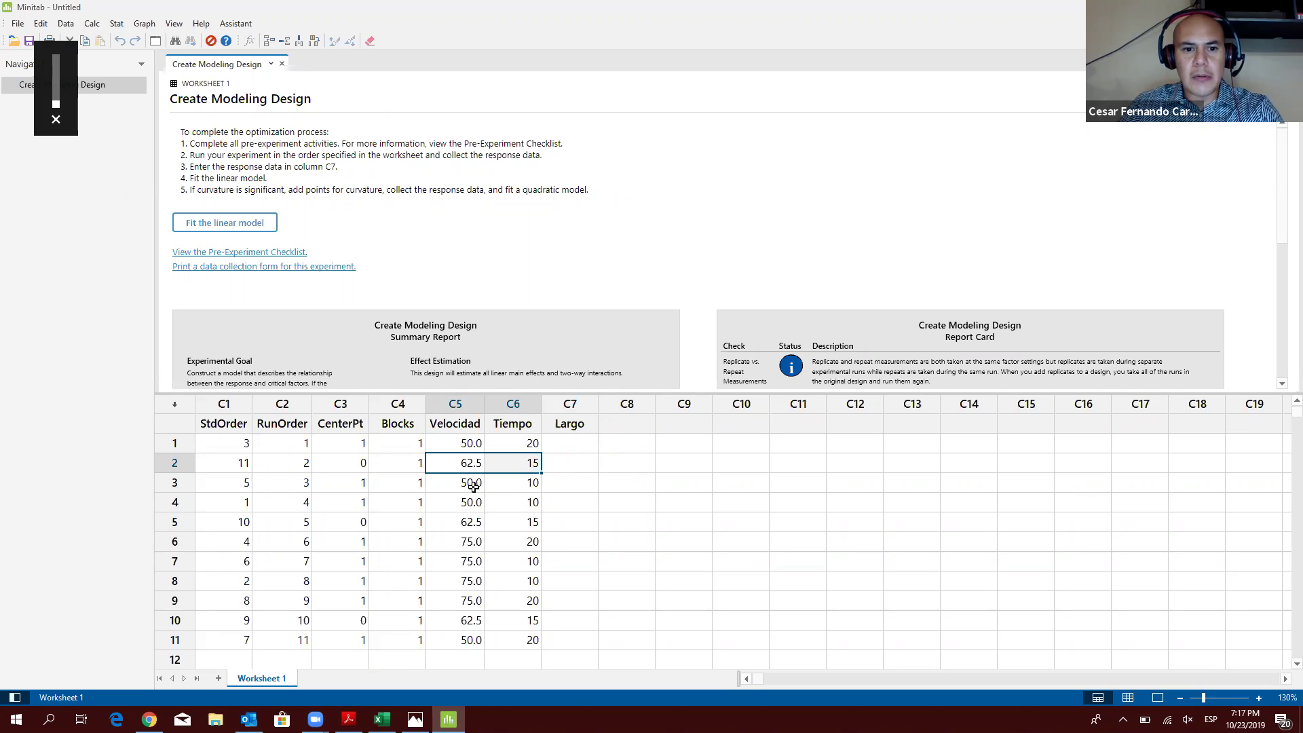
drag(473, 486, 521, 484)
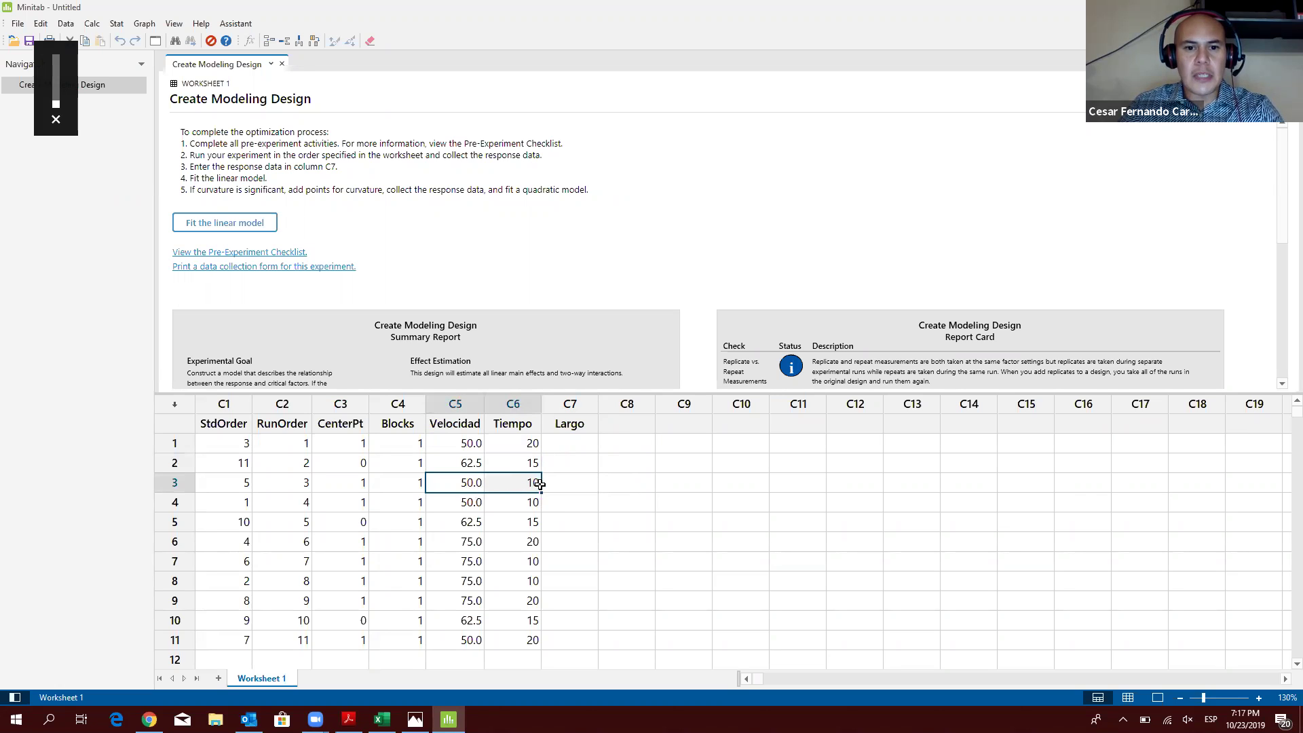
drag(477, 500, 519, 561)
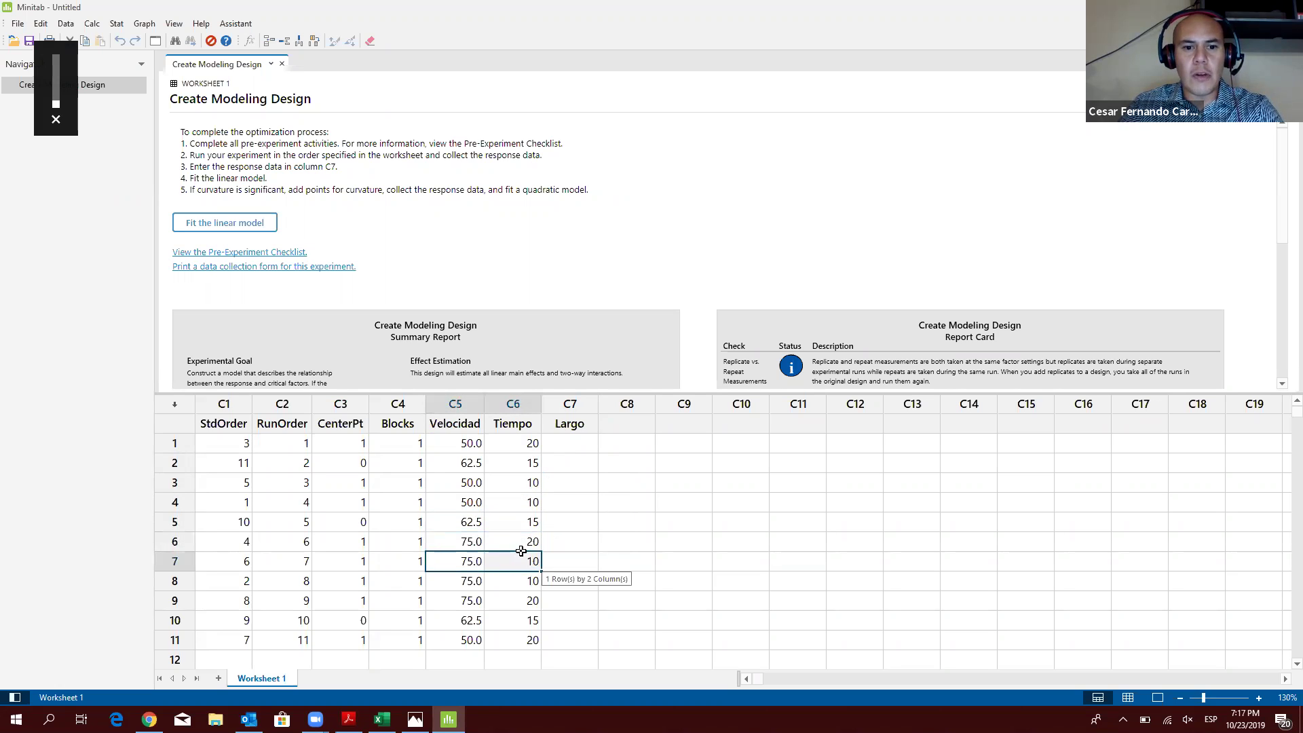
click(555, 506)
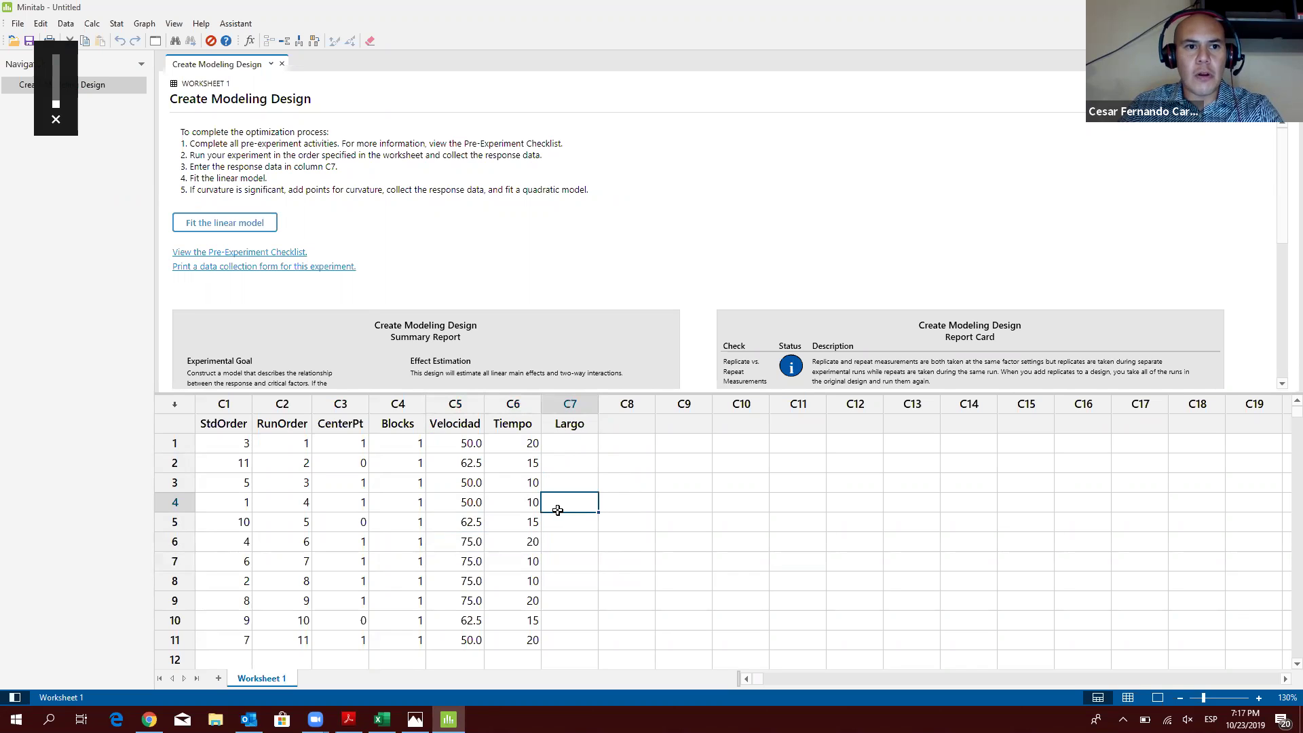
Step: Reopen the modeling design settings to review the factors and replicates, then close them and return to the worksheet
key(ctrl+e)
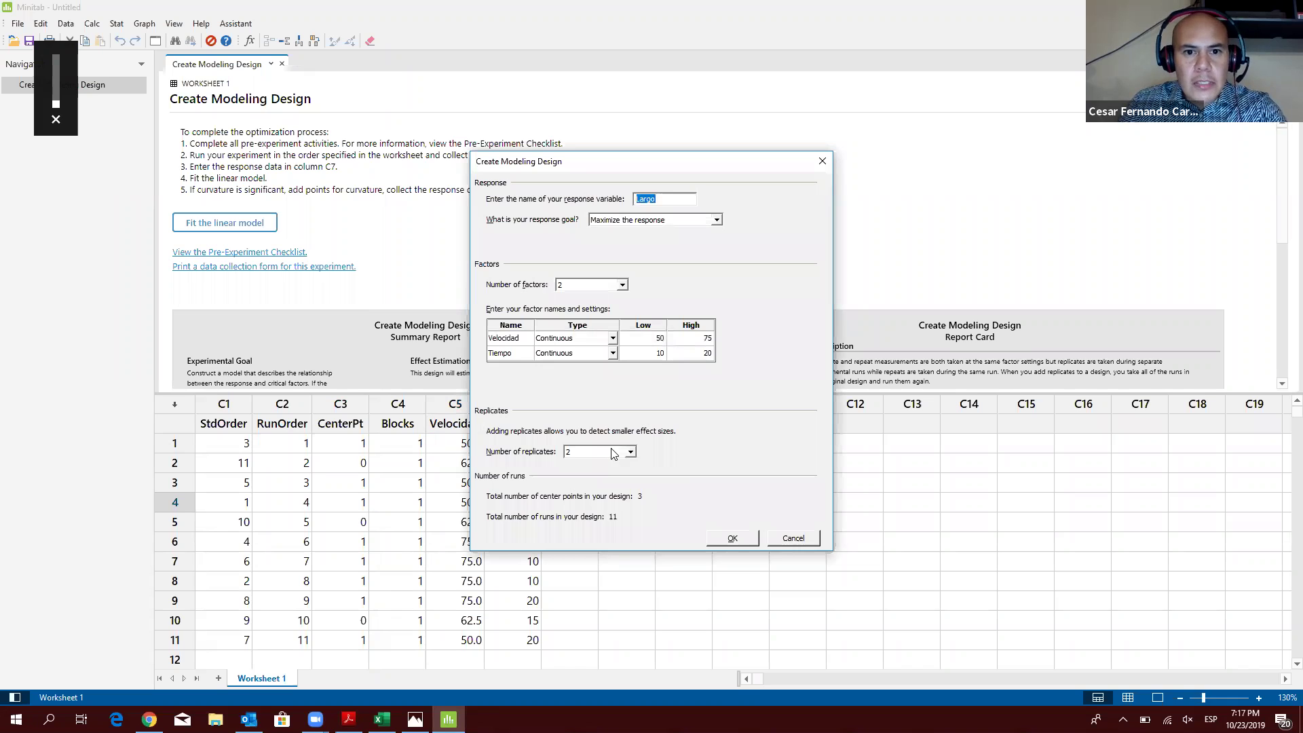
key(Return)
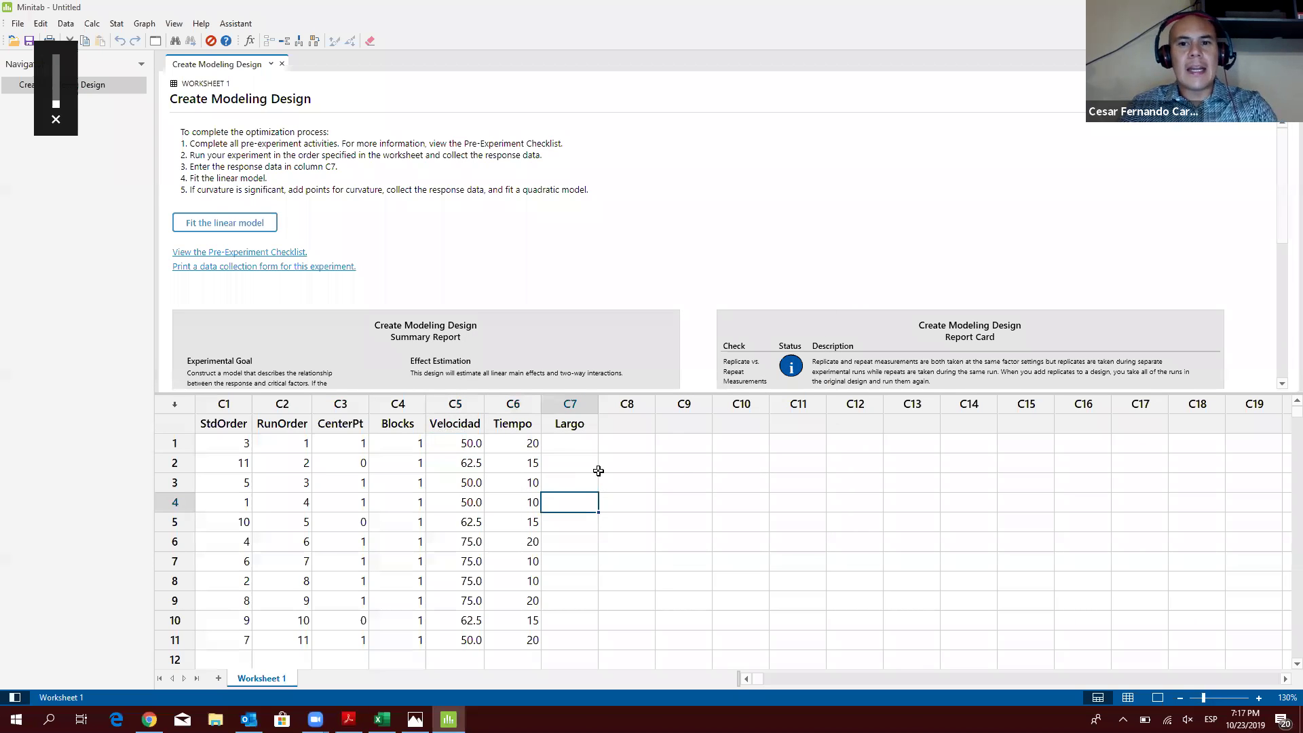
scroll(527, 499, down, 4)
scroll(526, 499, up, 4)
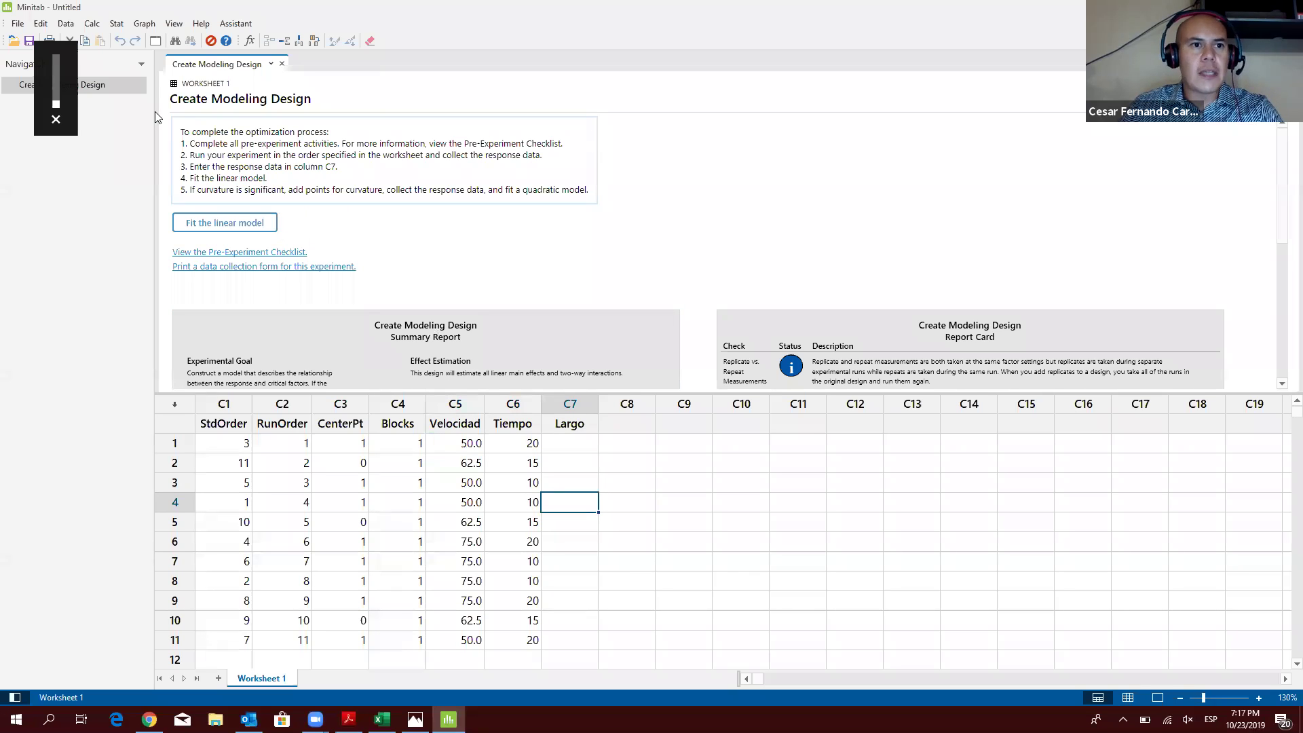
Step: Start a new project and discard the changes to the current untitled project
click(17, 24)
mouse_move(41, 39)
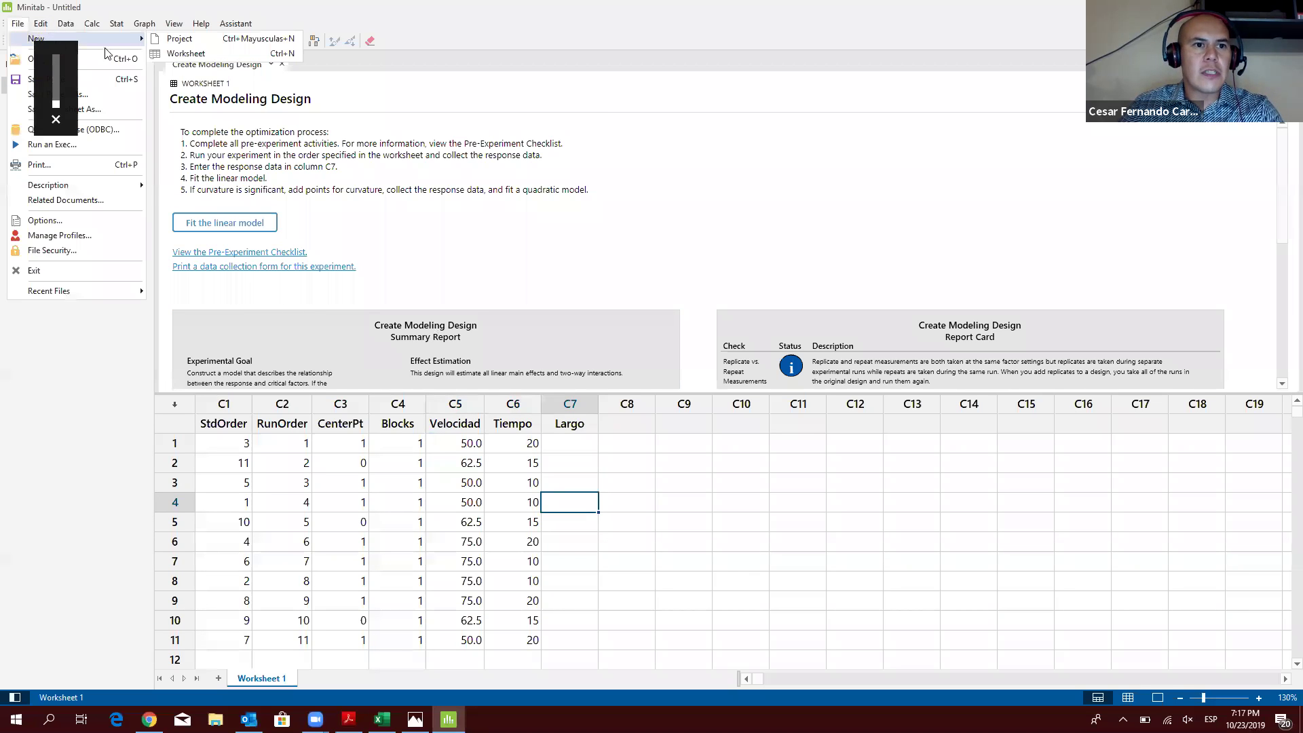
click(170, 46)
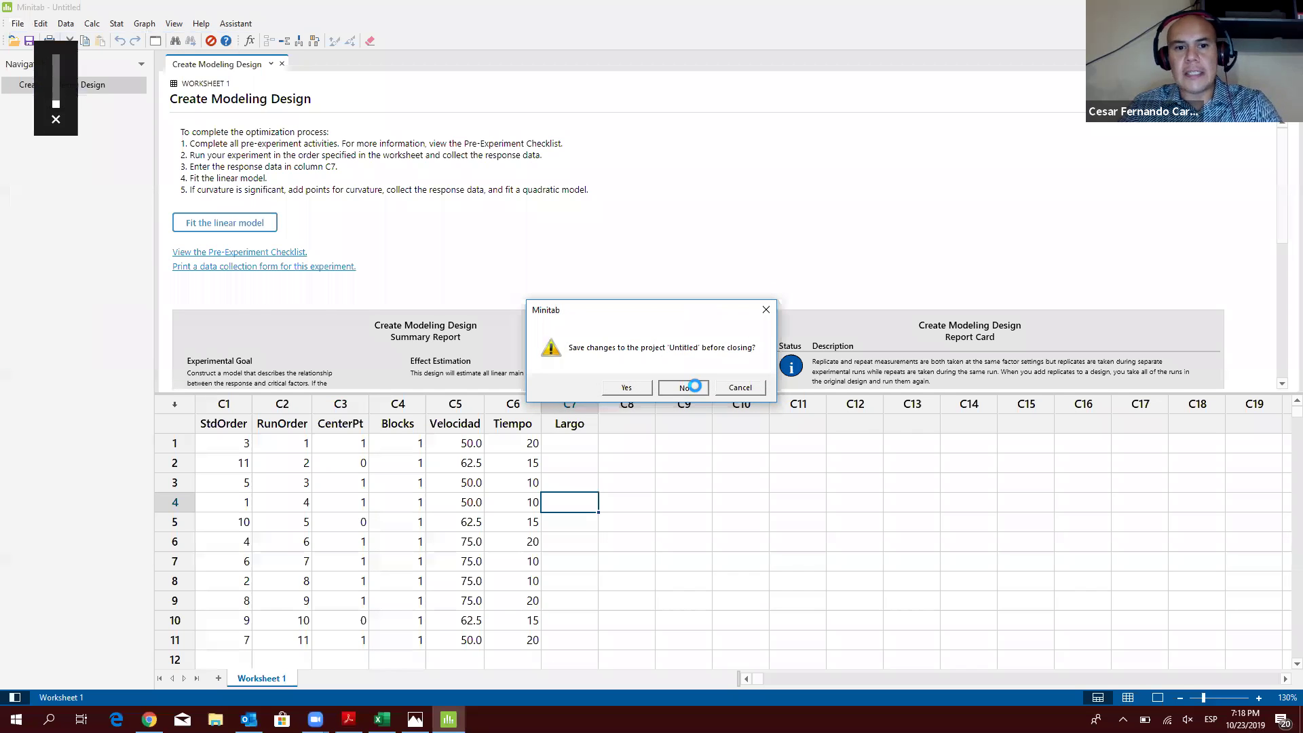
click(683, 387)
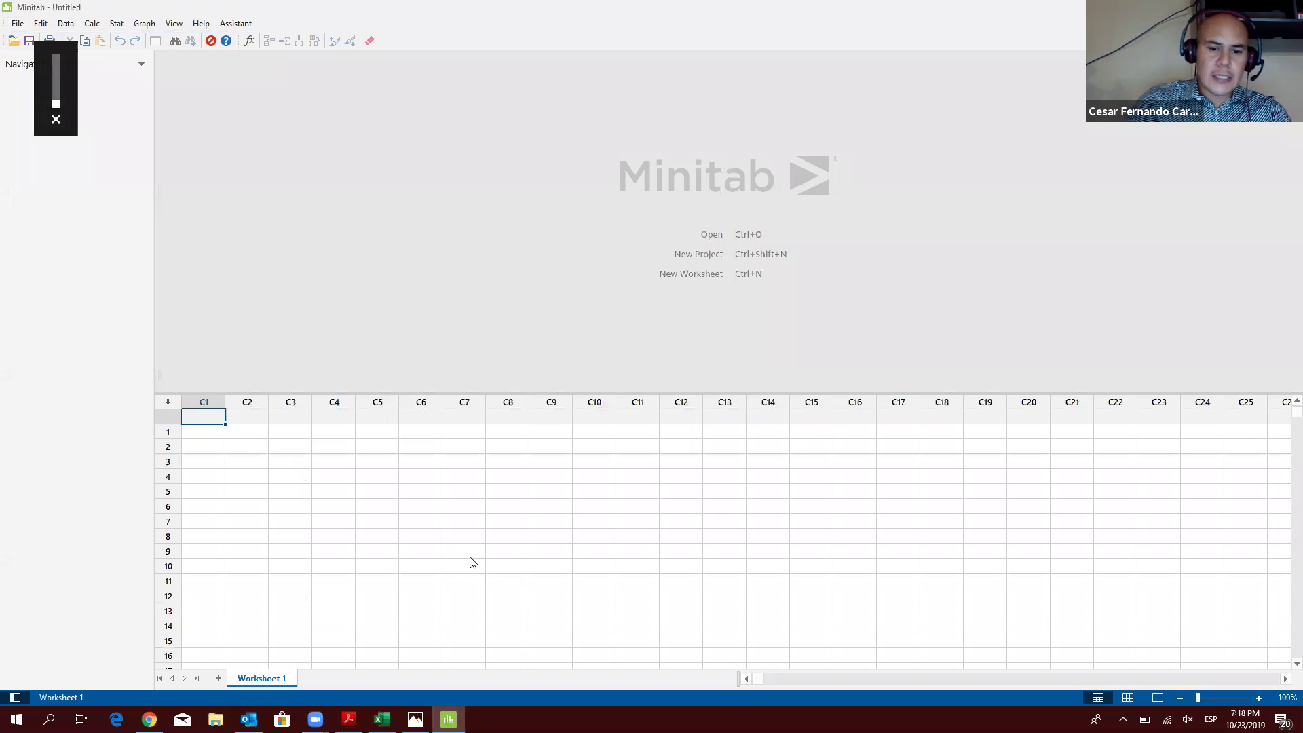
Step: Open the "Repaso DOE" workbook from the desktop in Excel and bring its DOE 1 sheet into view
key(super+d)
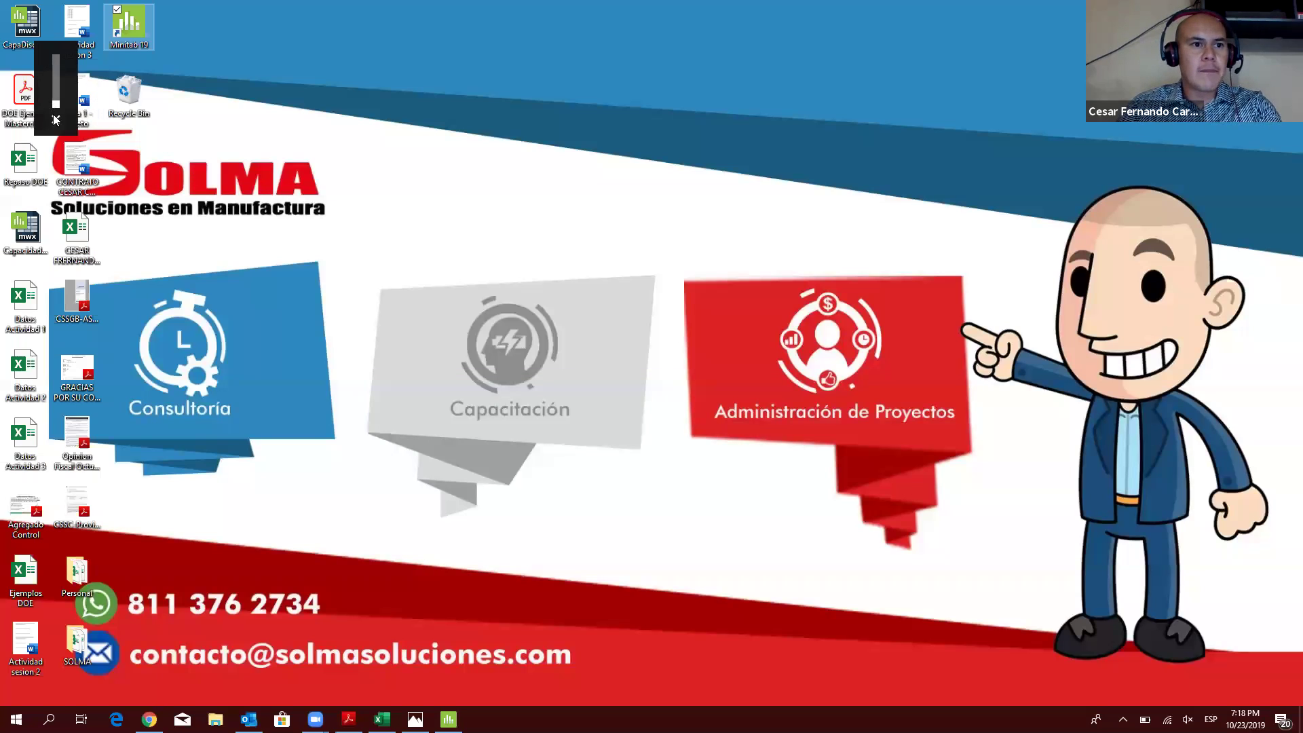
double_click(25, 161)
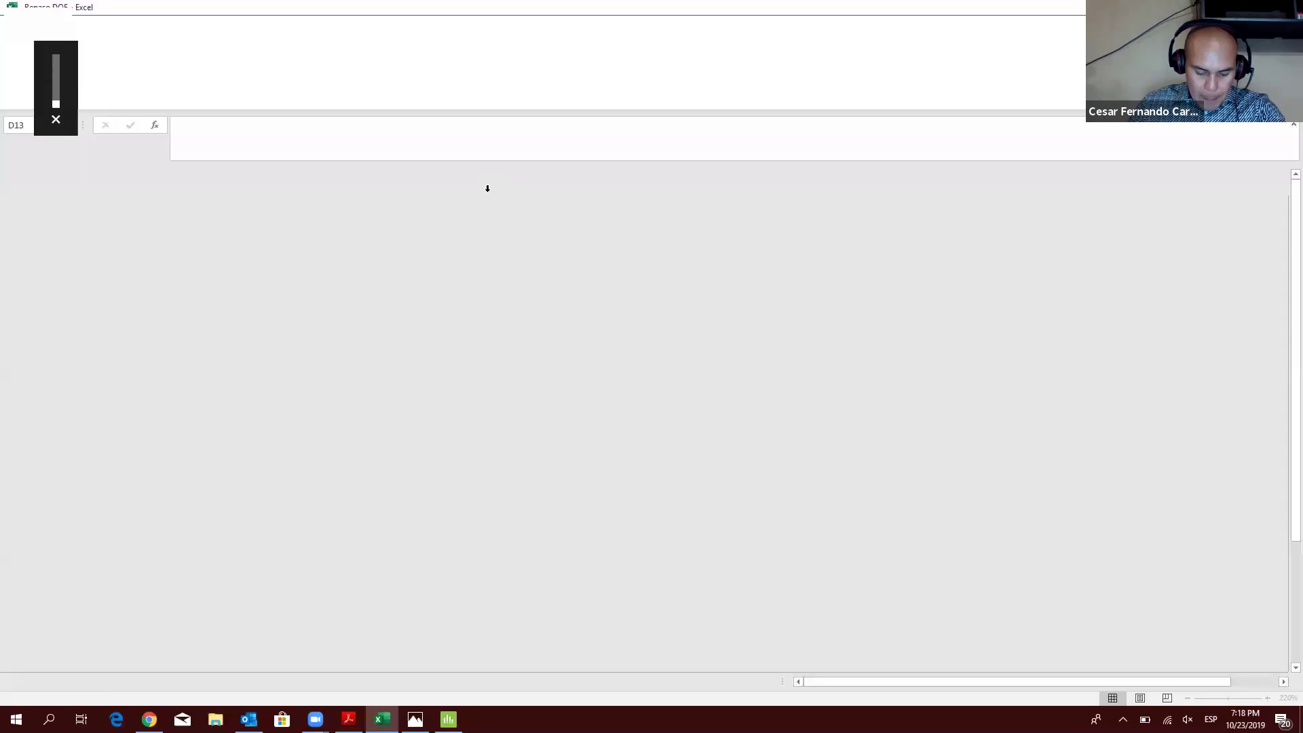
key(alt+Tab)
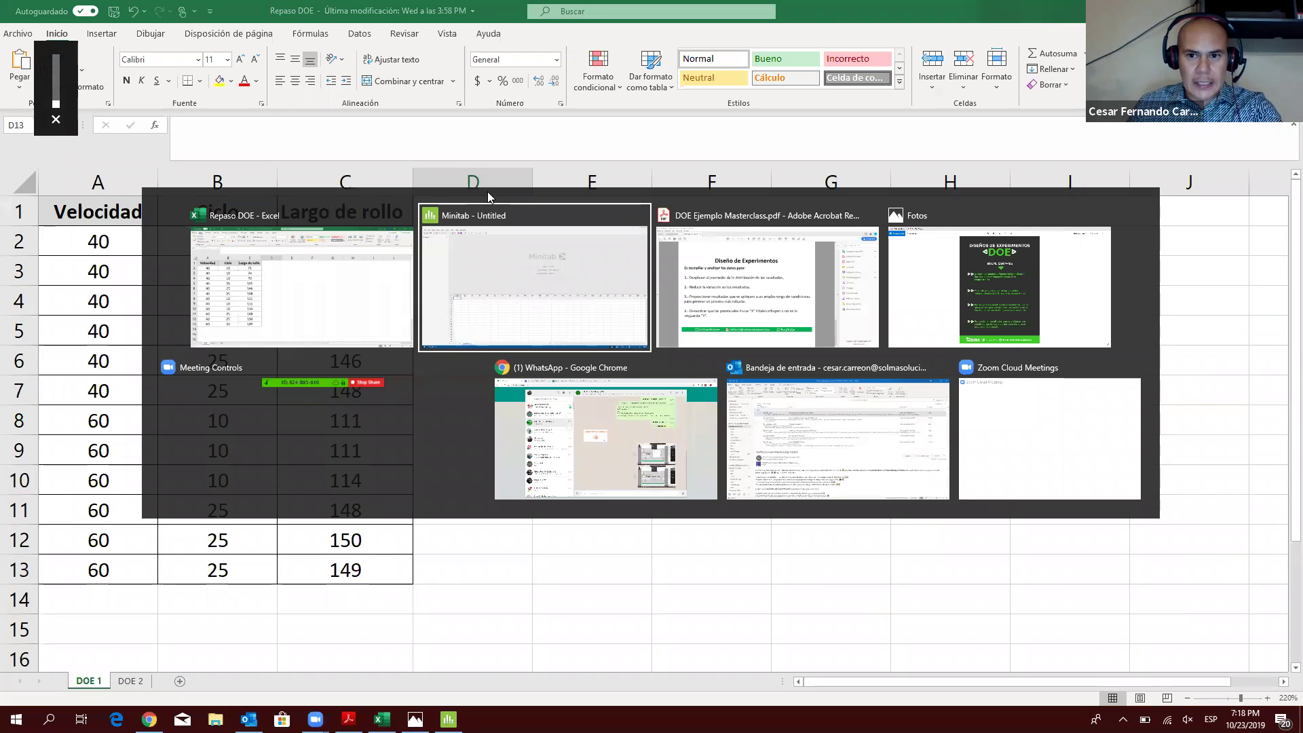
key(Tab)
key(Tab)
key(Tab)
key(alt+Tab)
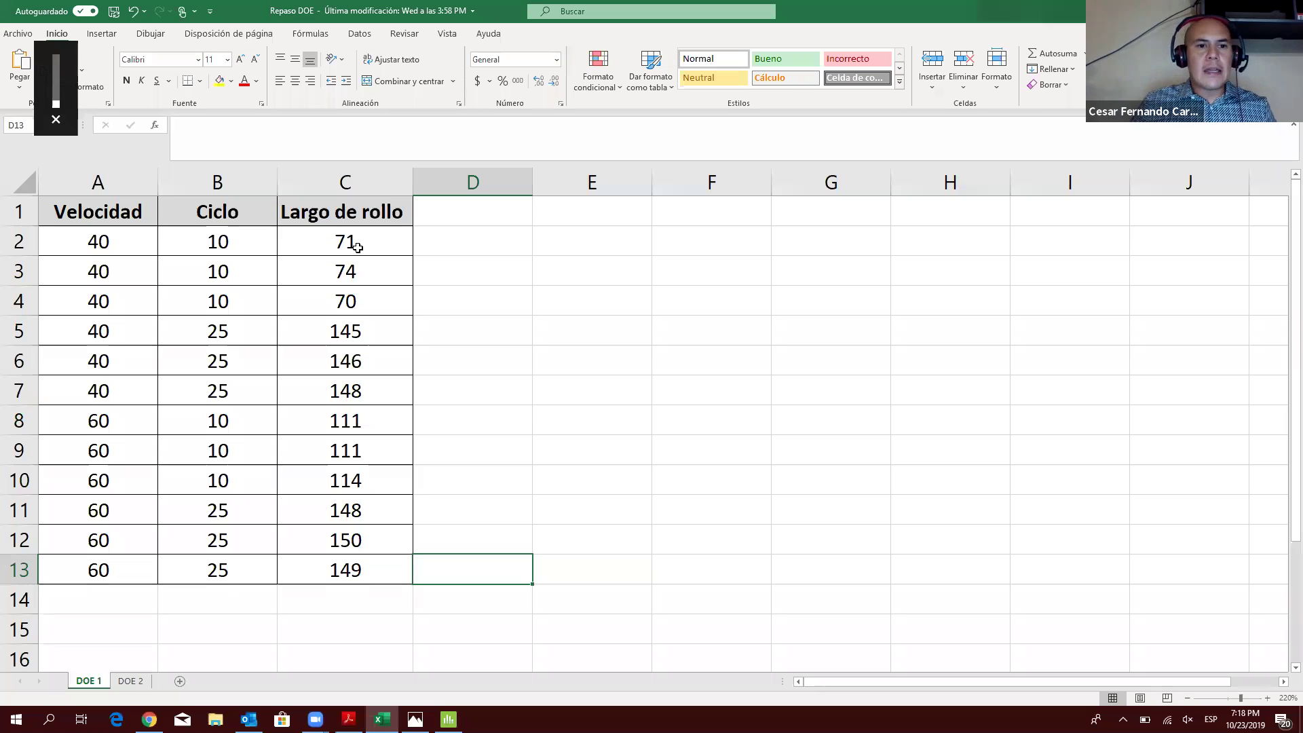
Step: Copy the Velocidad, Ciclo and Largo de rollo table in A1:C13 of the DOE 1 sheet, and switch back to Minitab
drag(121, 214, 354, 556)
key(ctrl+c)
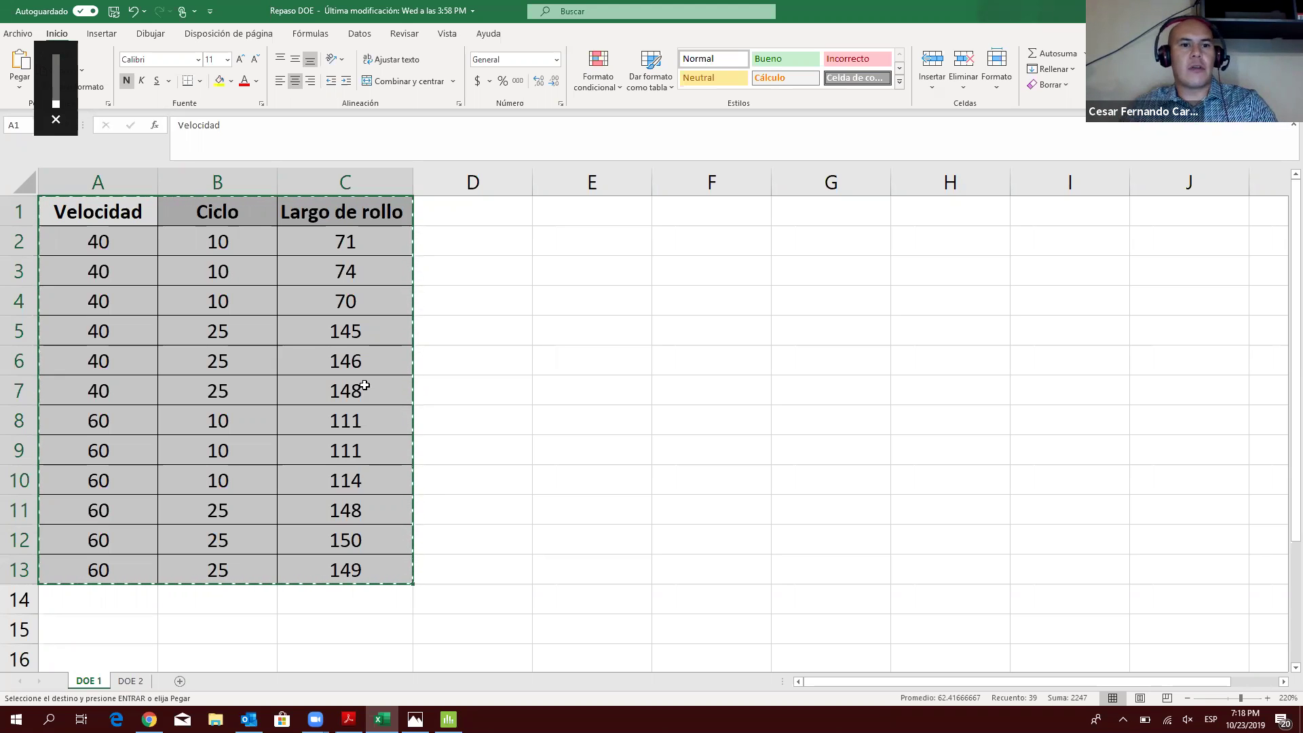
key(alt+Tab)
key(Tab)
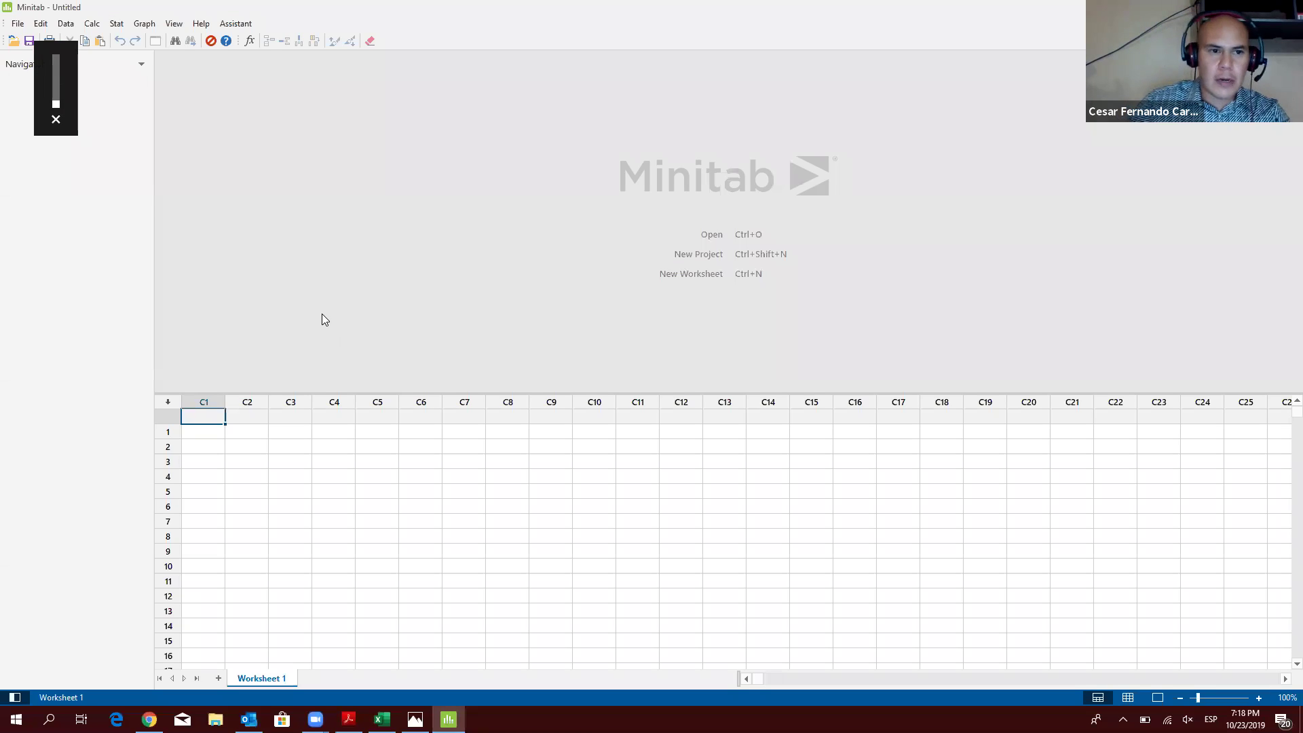
Step: Start a 2-level factorial design with 2 factors and review the chart of available factorial designs
click(117, 23)
mouse_move(150, 80)
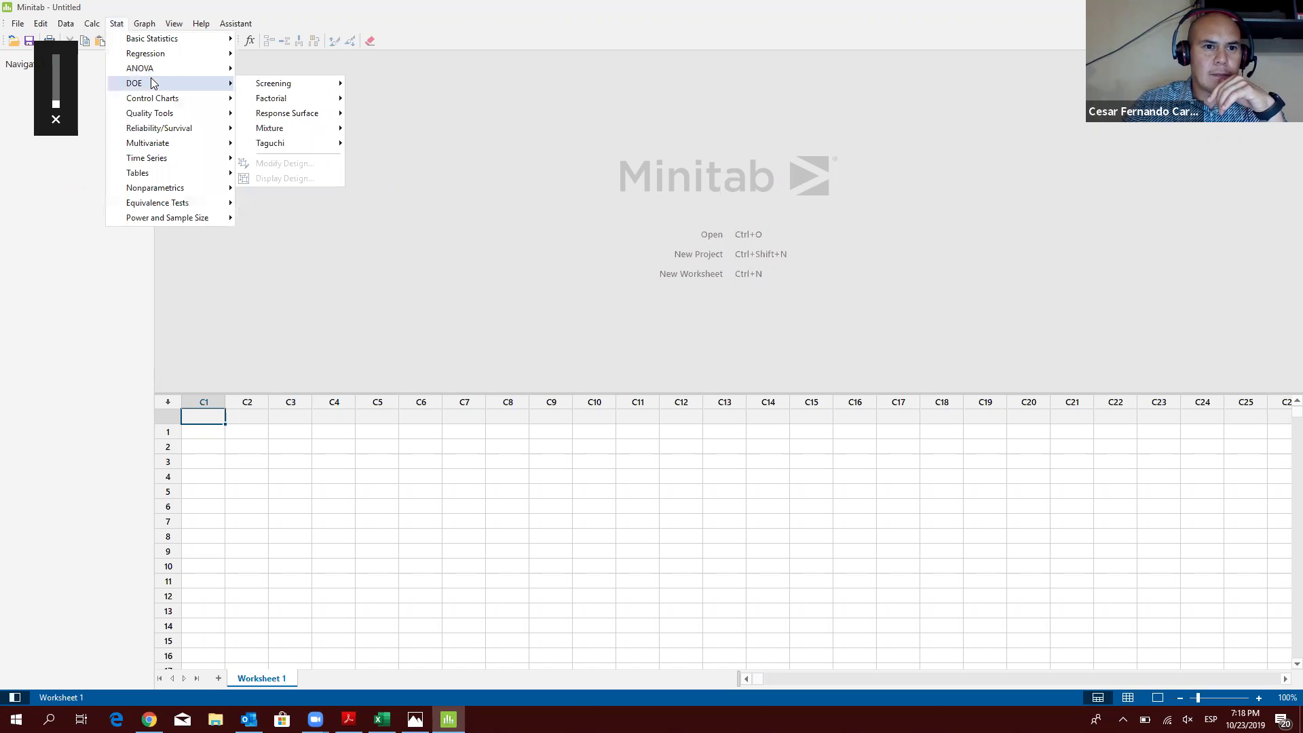
mouse_move(277, 100)
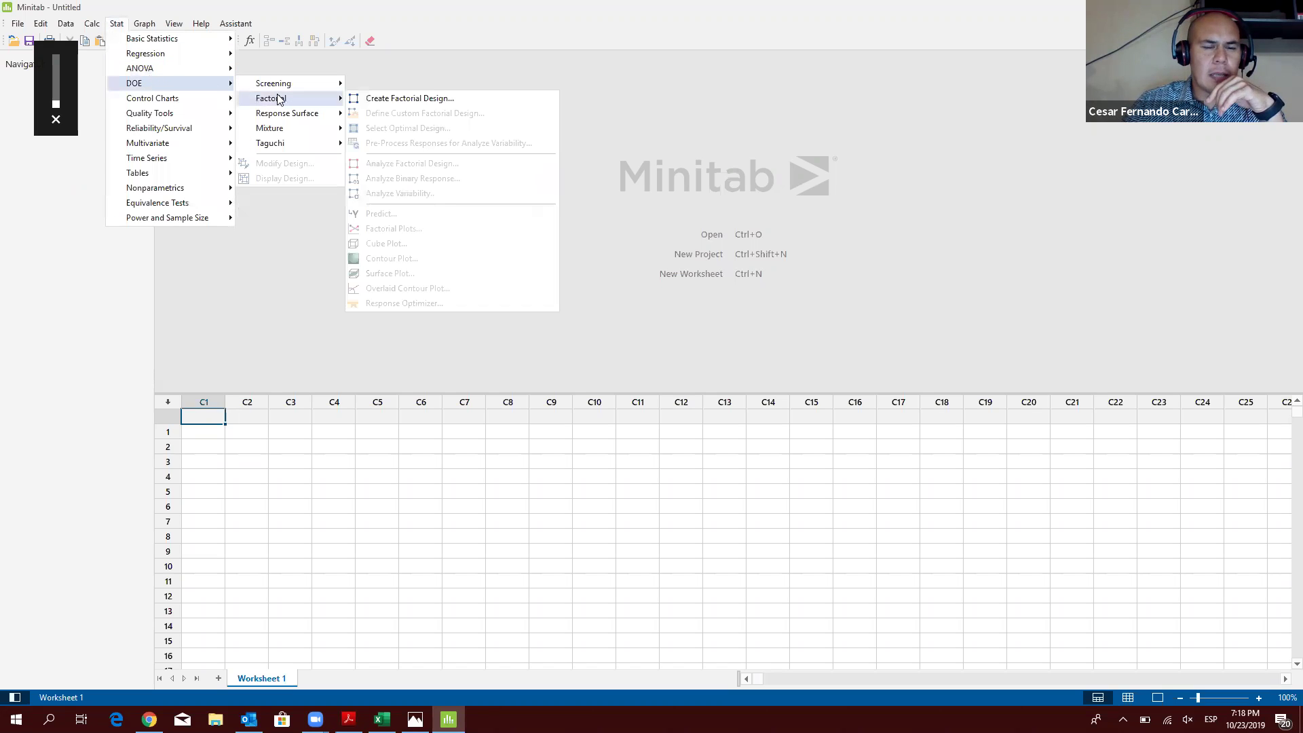
click(385, 104)
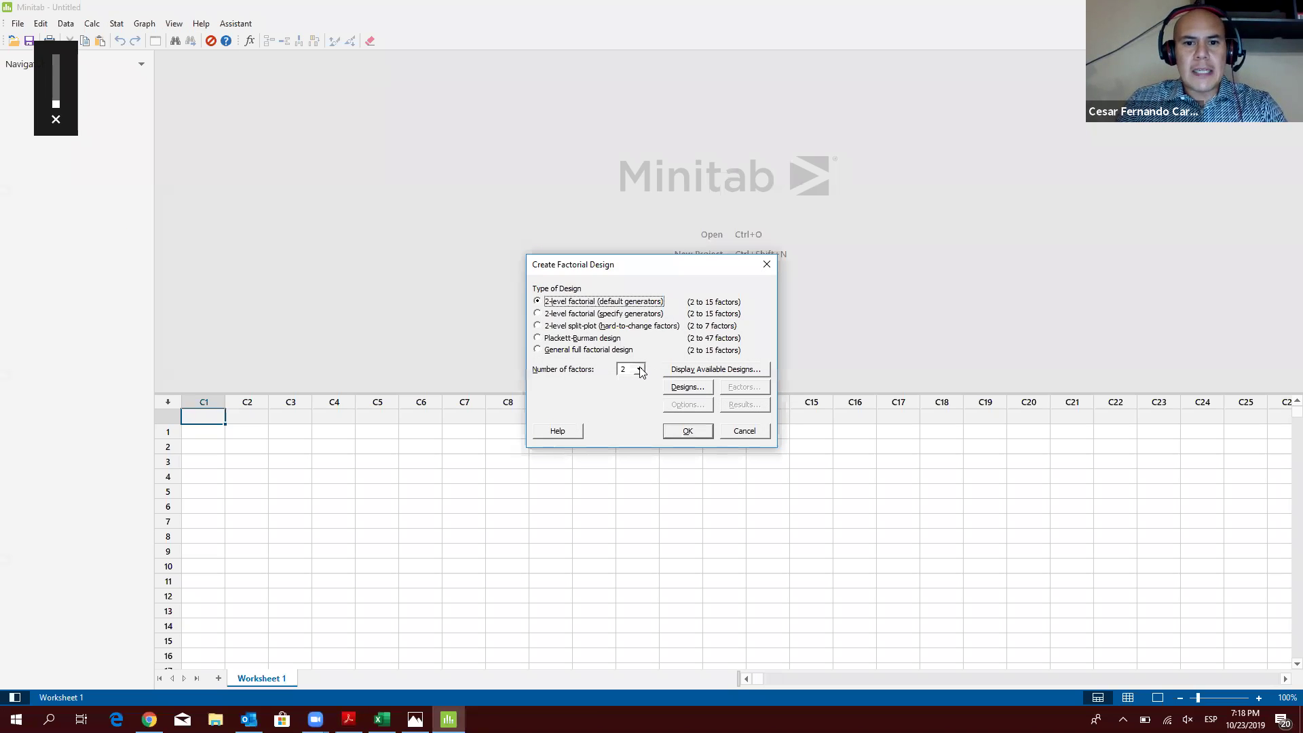
click(703, 373)
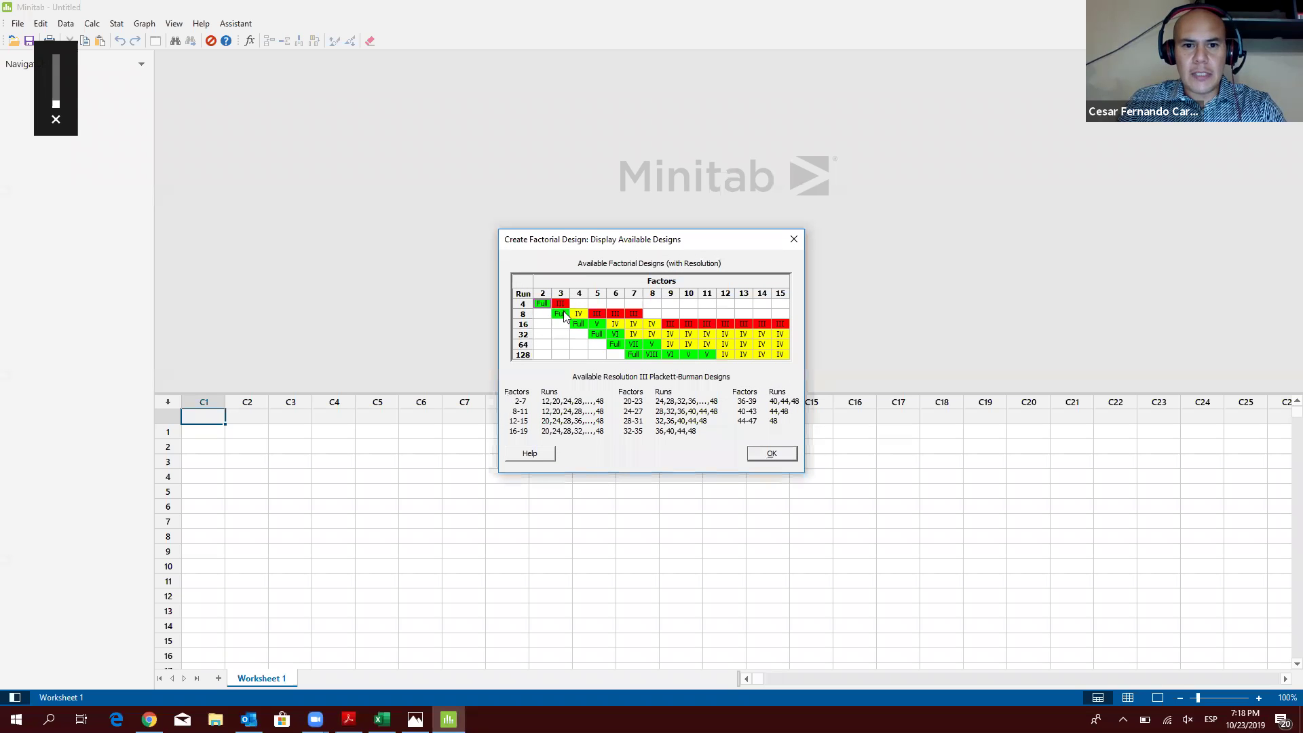
click(770, 453)
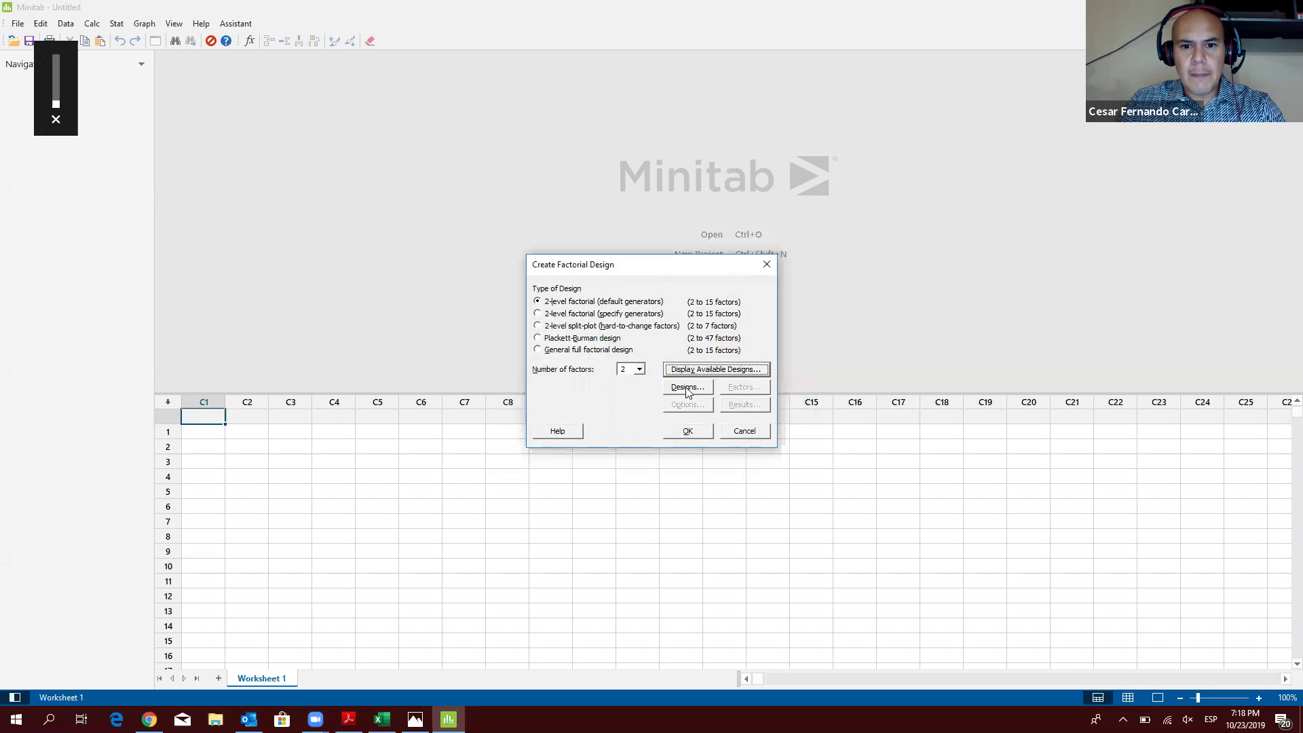
Step: Choose the full factorial design and set the number of replicates for corner points to 2
click(686, 389)
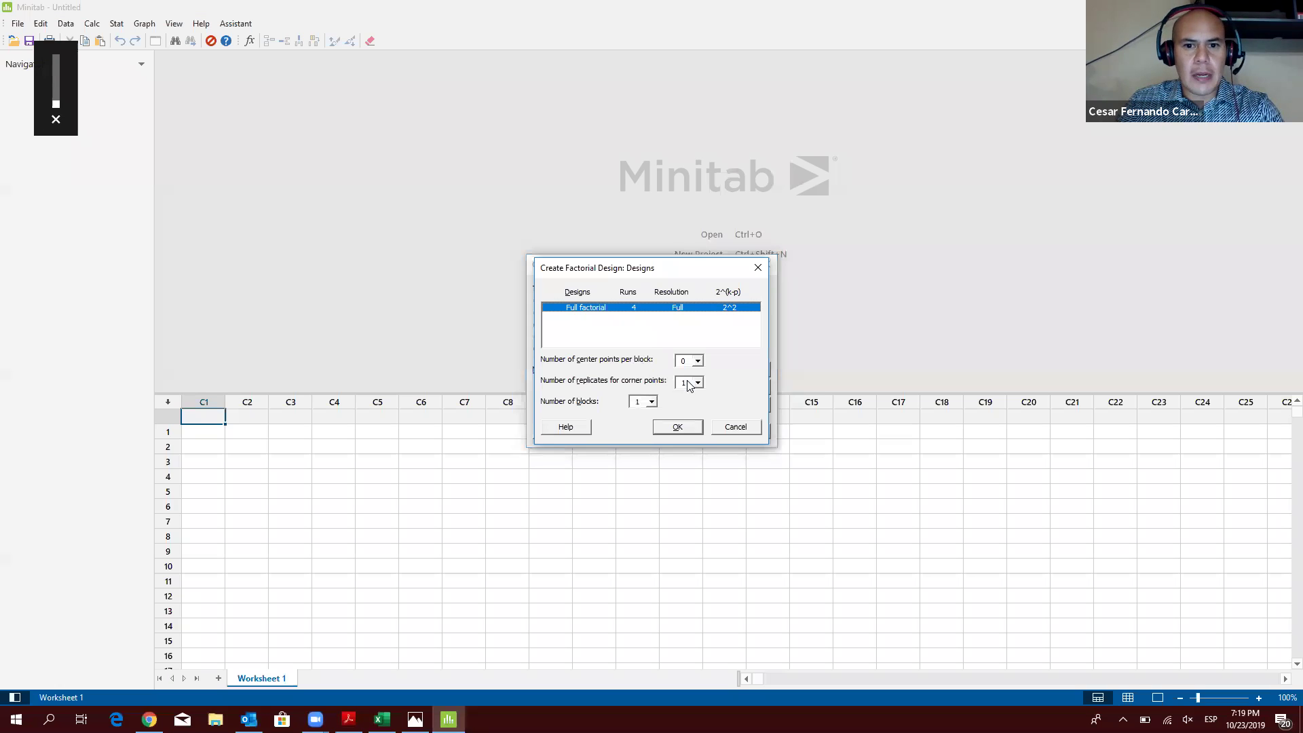
click(698, 383)
click(684, 404)
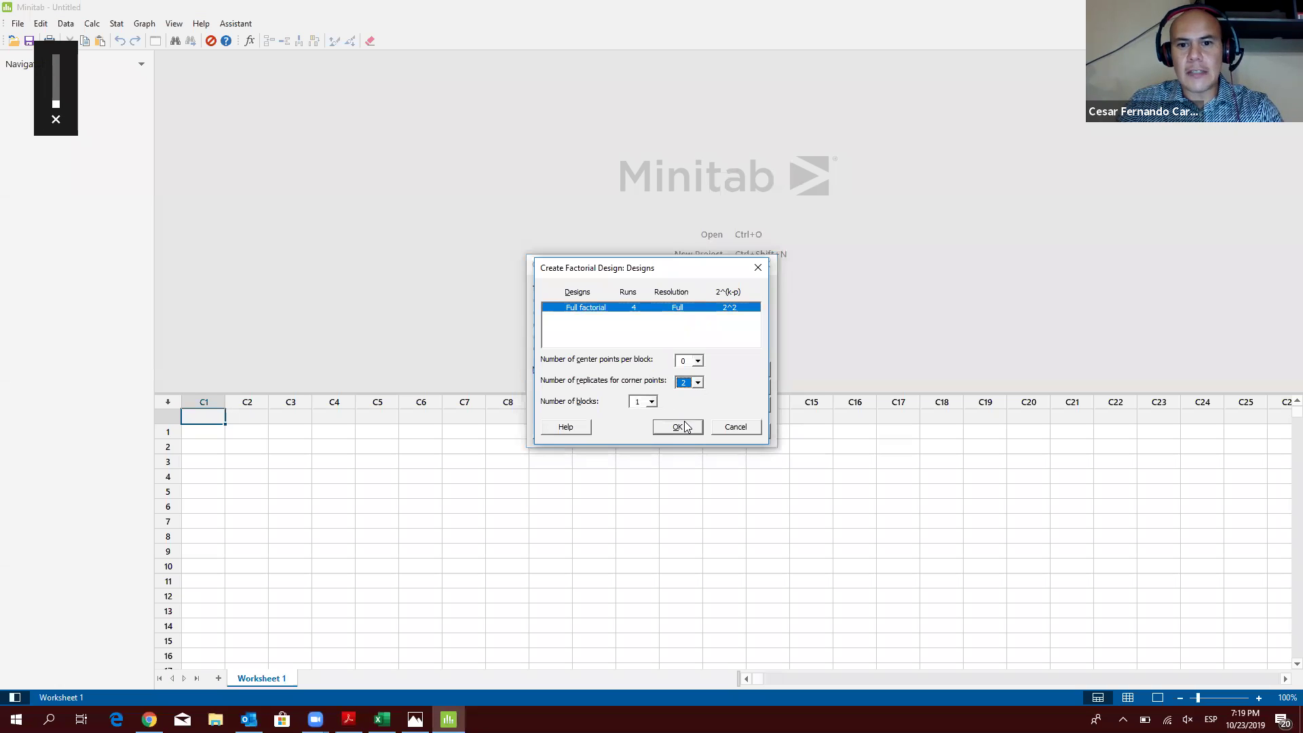
click(679, 429)
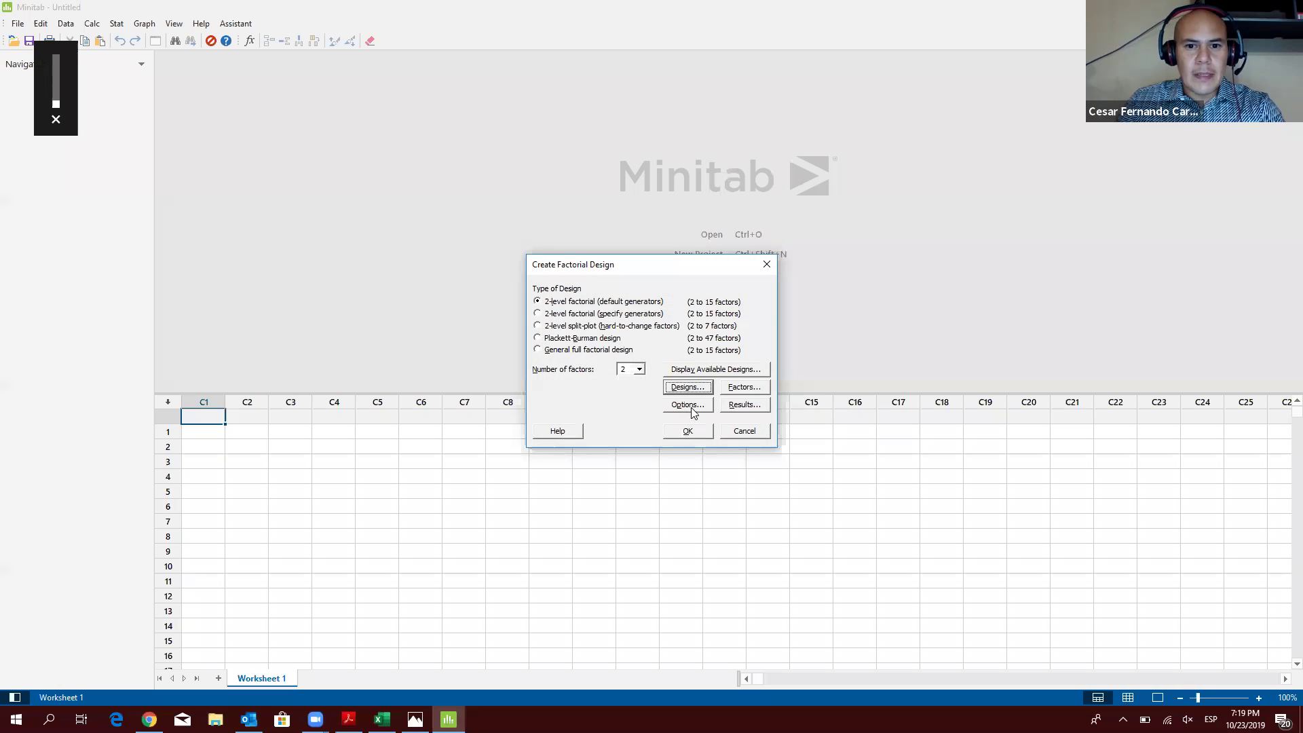
Step: Define factor A as "Velocidad" with a low level of 40 and a high level of 60, taken from the workbook
click(743, 387)
key(alt+Tab)
key(alt+Tab)
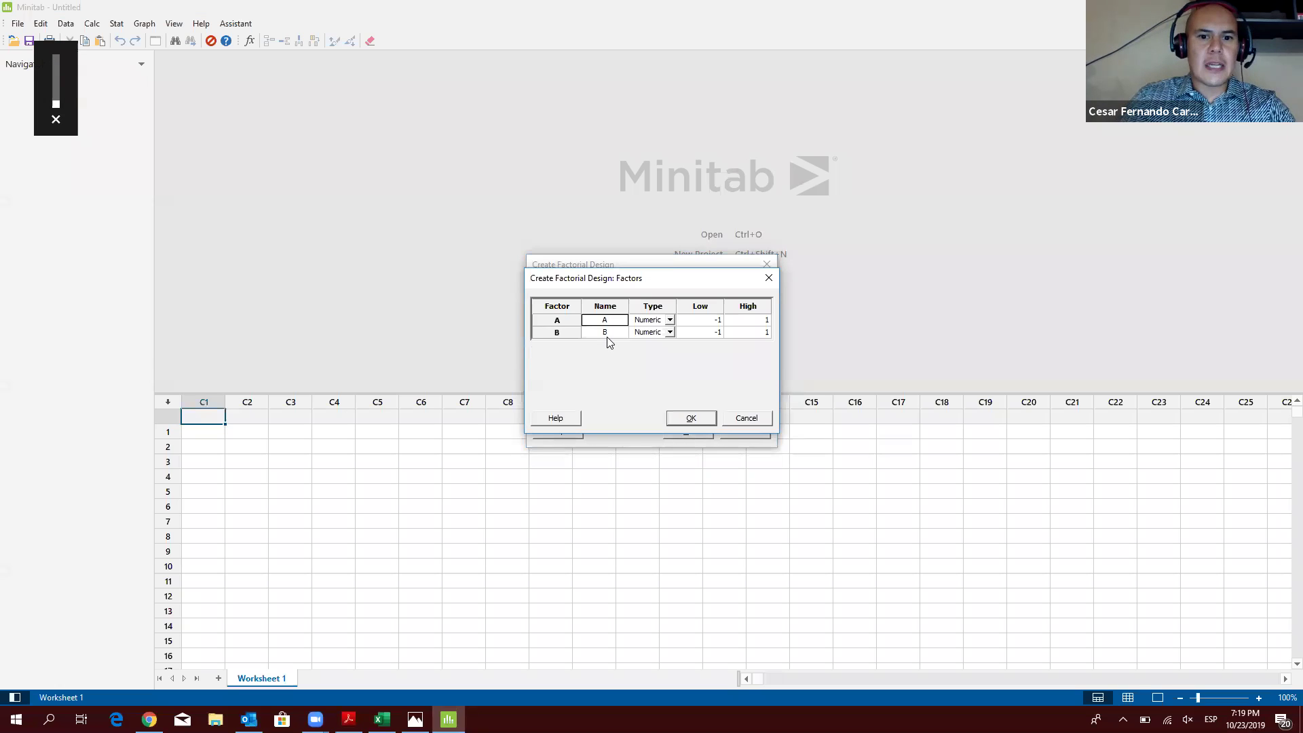
text(Velocidad)
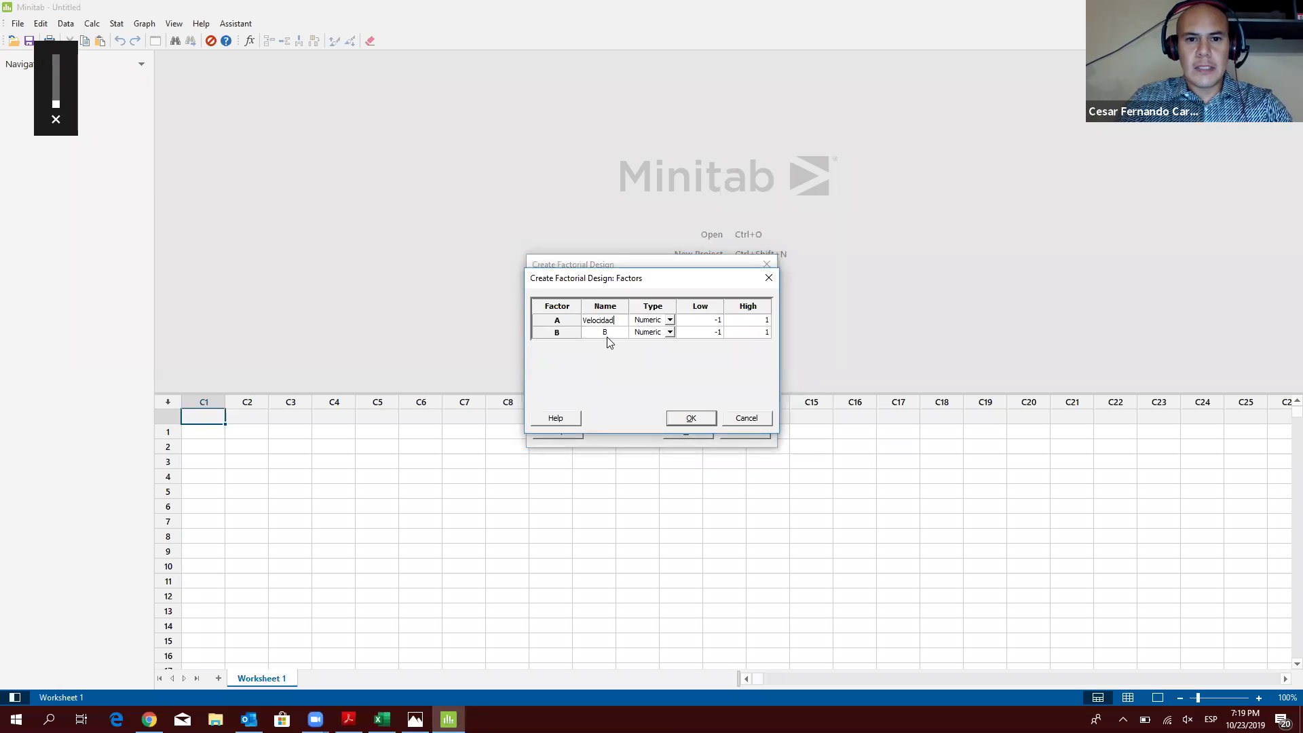
key(Tab)
key(Tab)
key(alt+Tab)
key(alt+Tab)
text(40)
text(60)
key(Tab)
Step: Define factor B as "Ciclo" with a low level of 10 and a high level of 25, and accept the factors
key(alt+Tab)
key(alt+Tab)
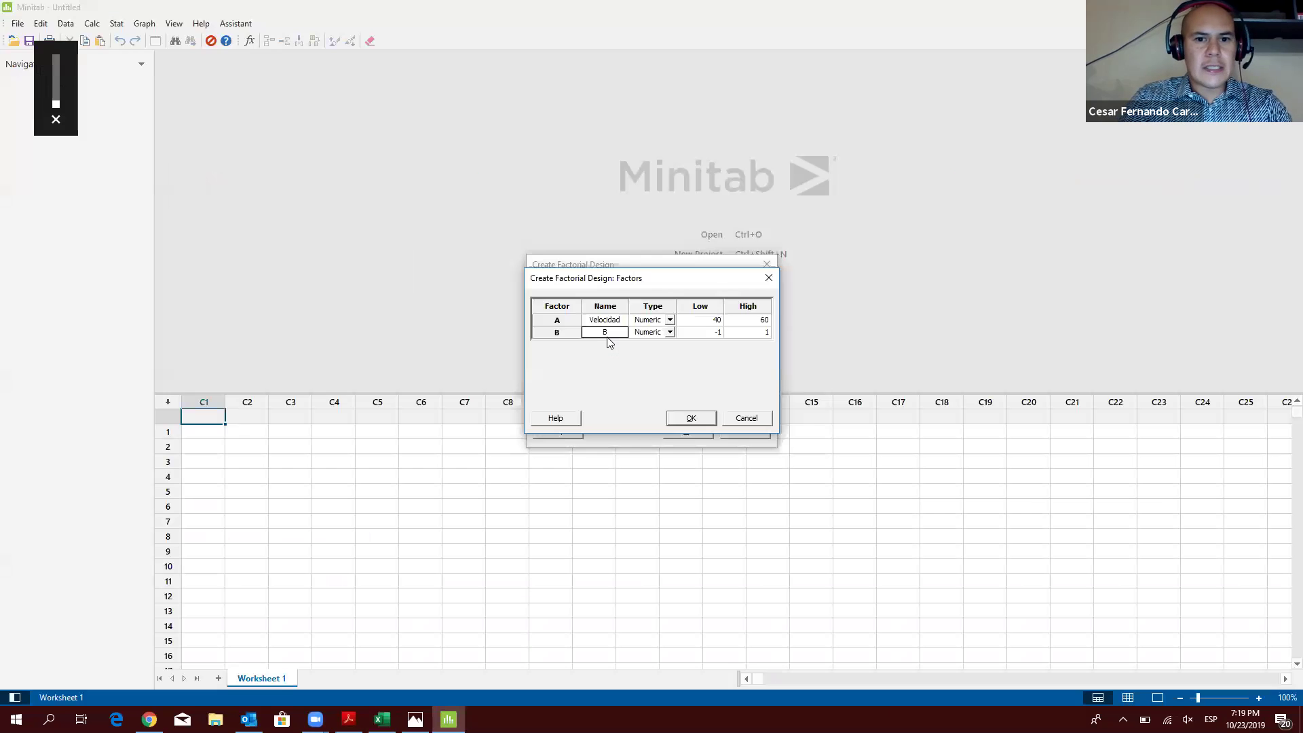
text(Ciclo)
key(Tab)
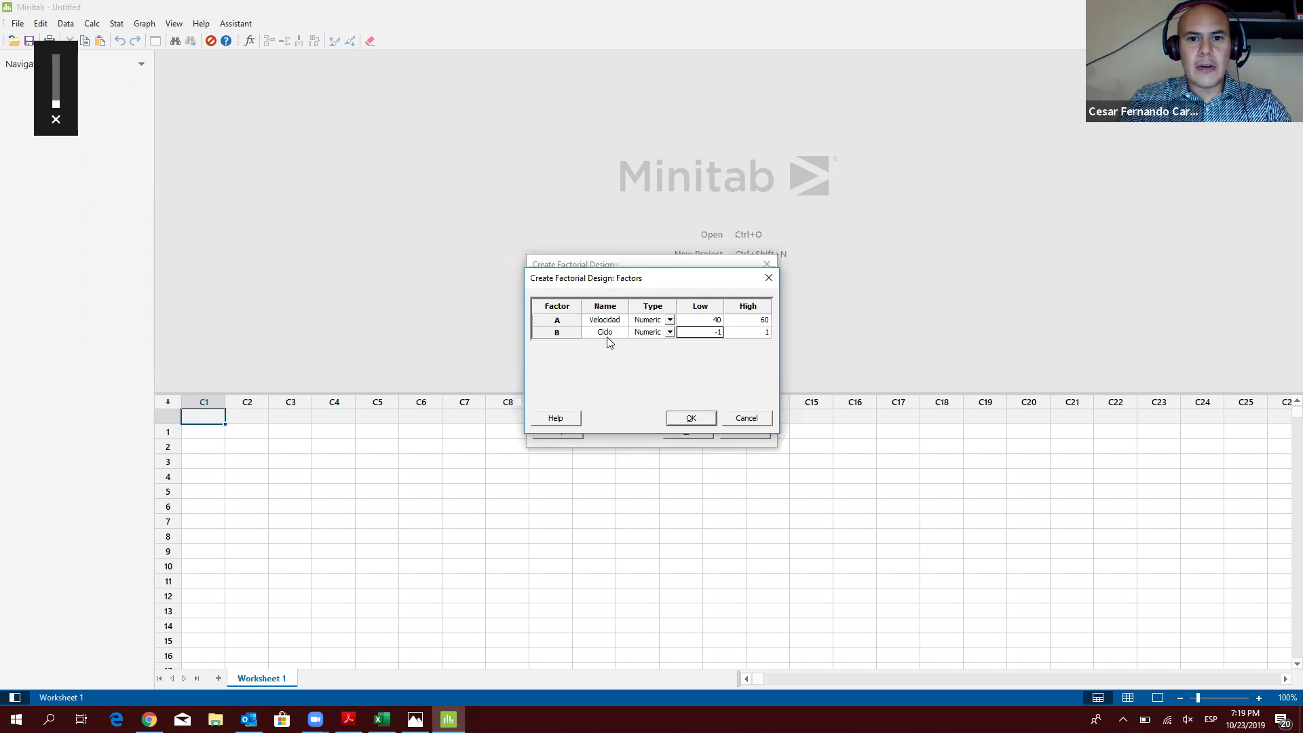
key(alt+Tab)
key(alt+Tab)
text(10)
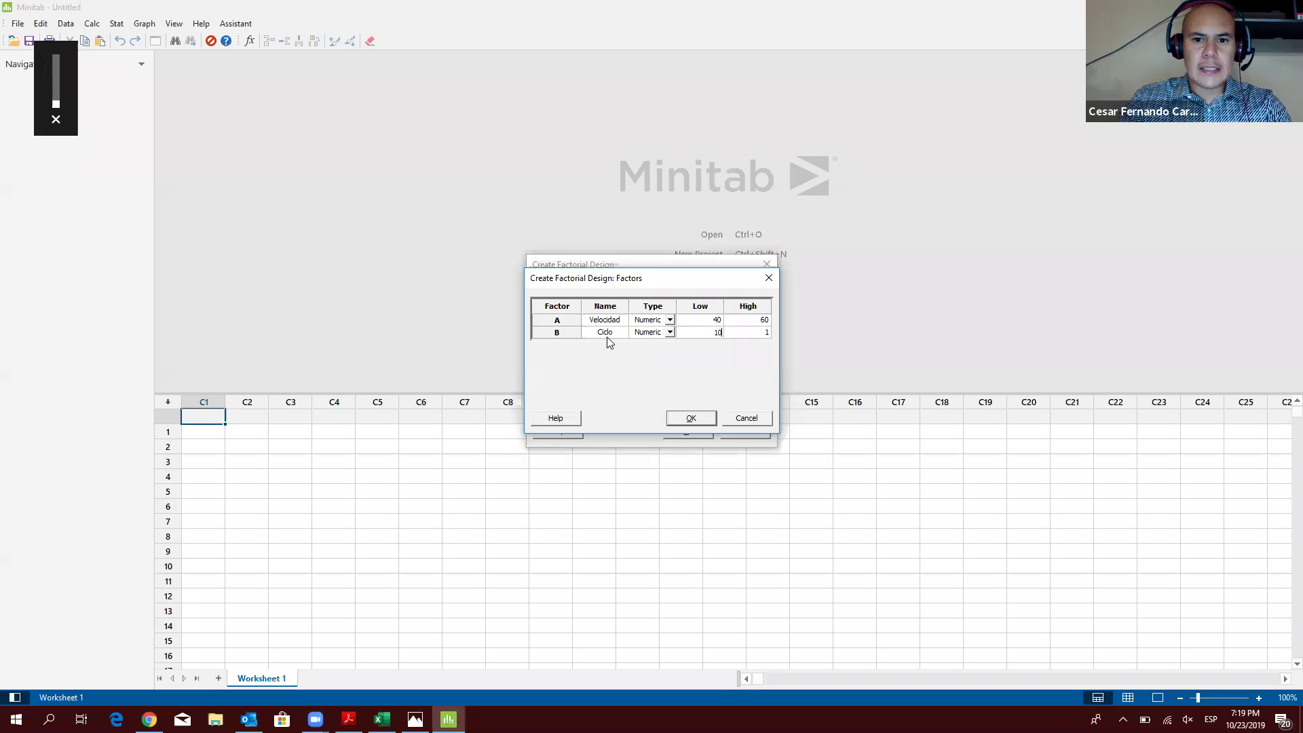
click(691, 419)
Step: Turn off run randomization in the design options and generate the factorial design
click(698, 405)
click(557, 369)
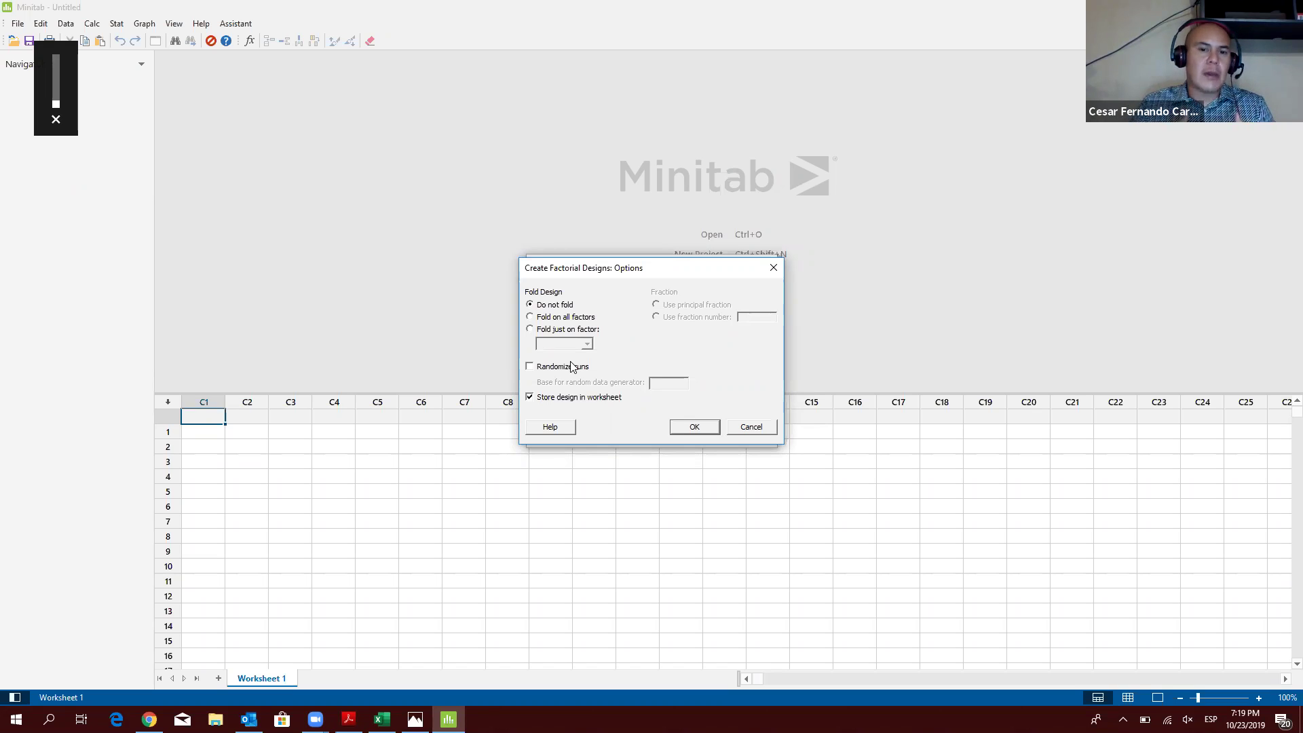
click(691, 434)
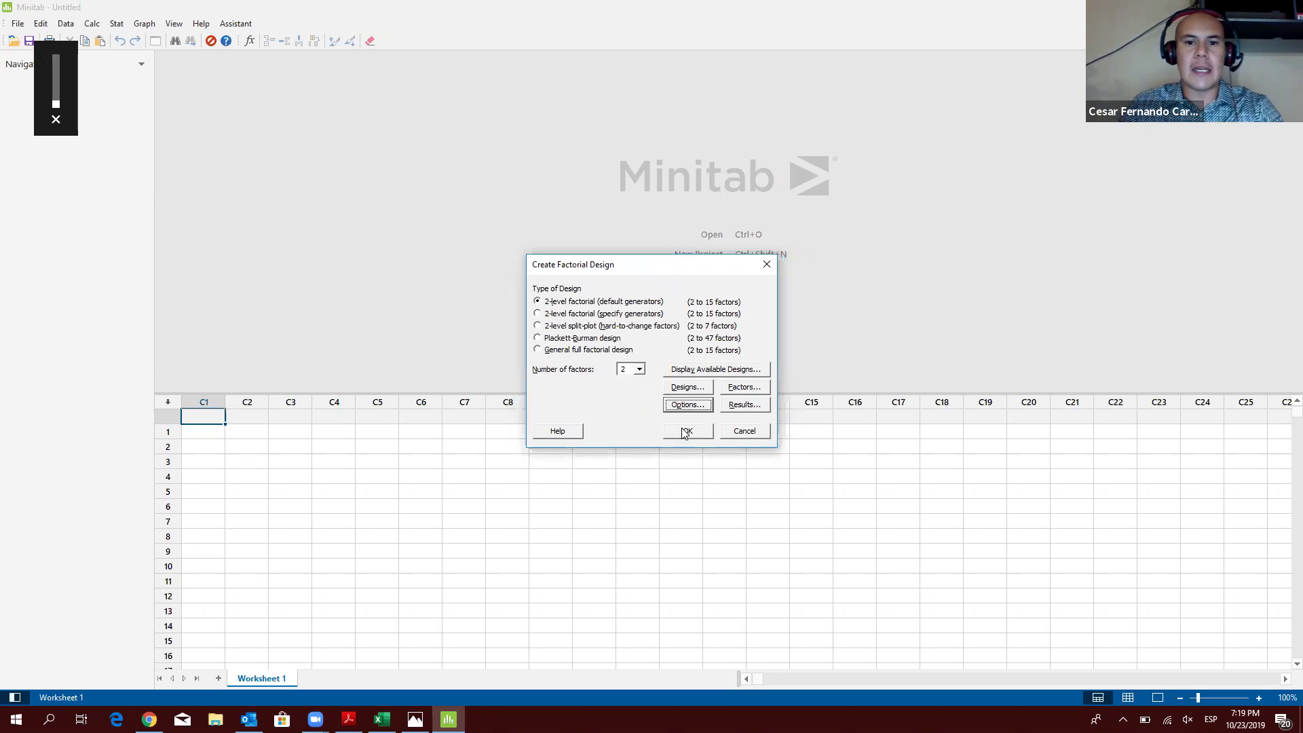
click(691, 434)
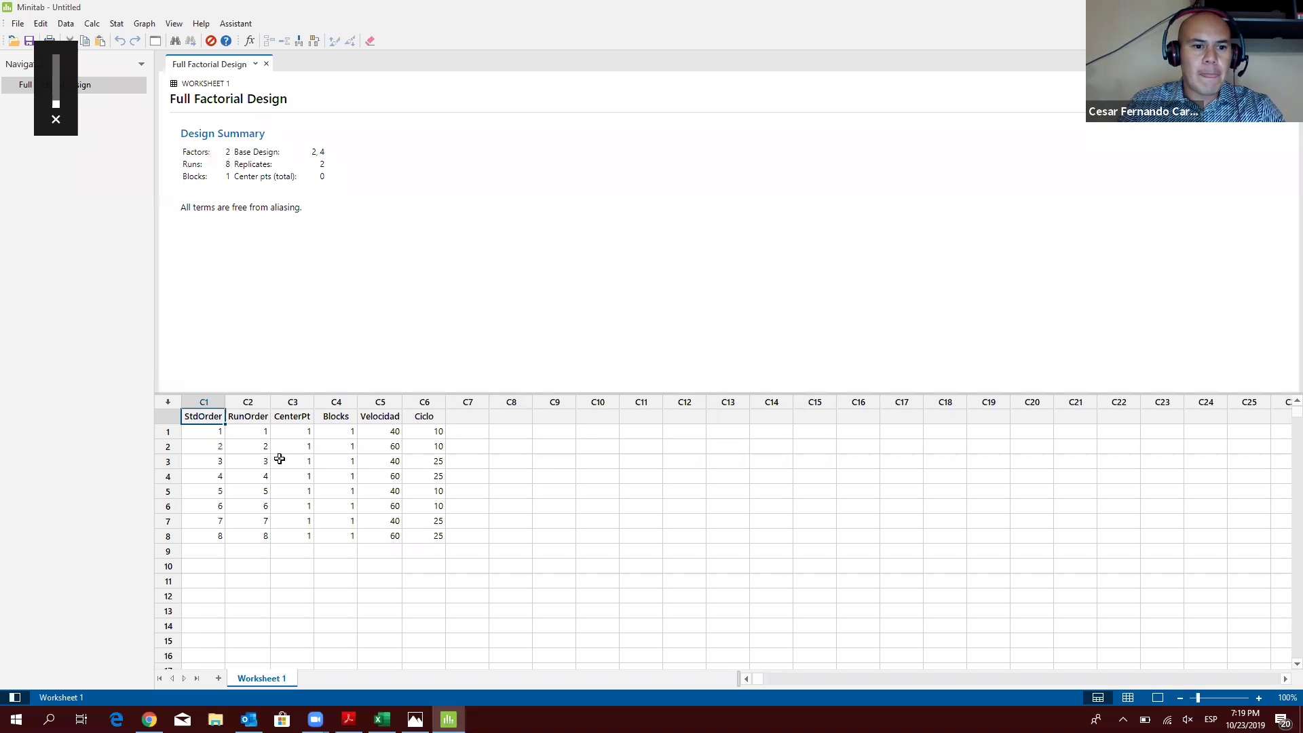
Step: Compare the generated runs with the workbook table, and recreate the factorial design with 3 replicates for corner points
click(279, 459)
key(alt+Tab)
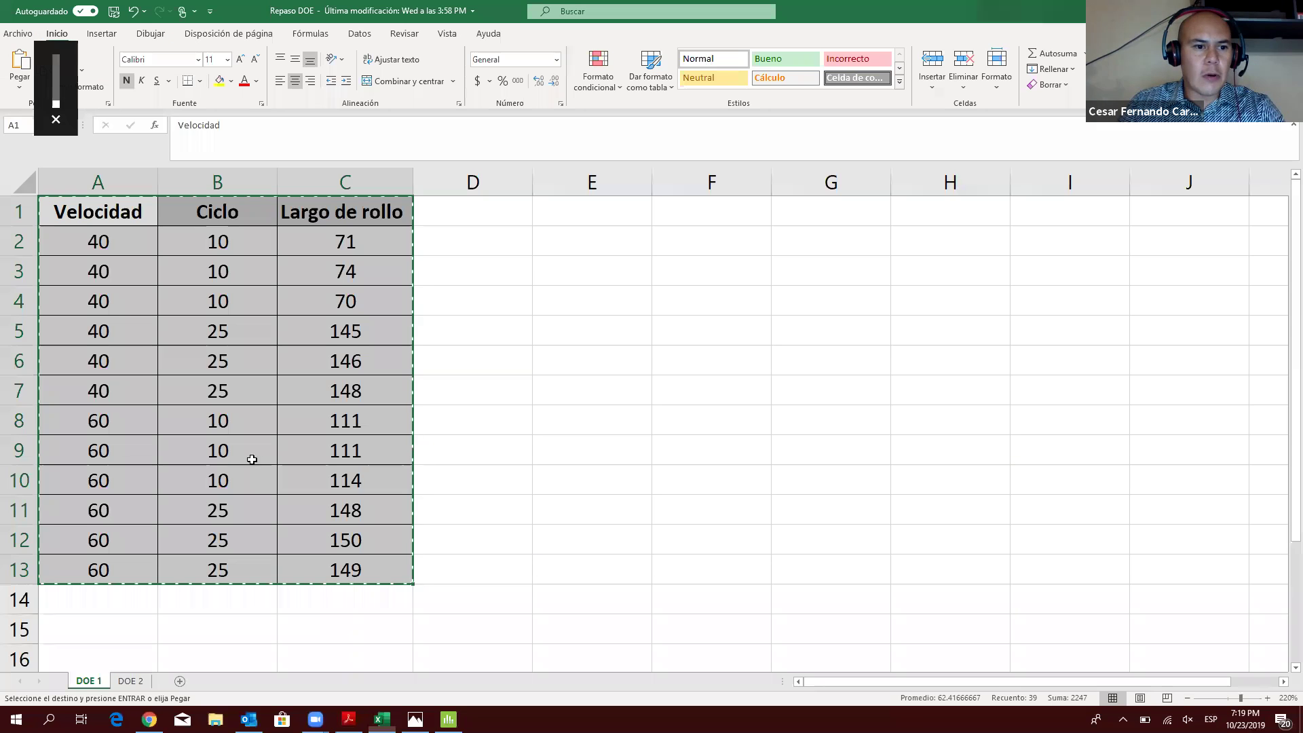
key(alt+Tab)
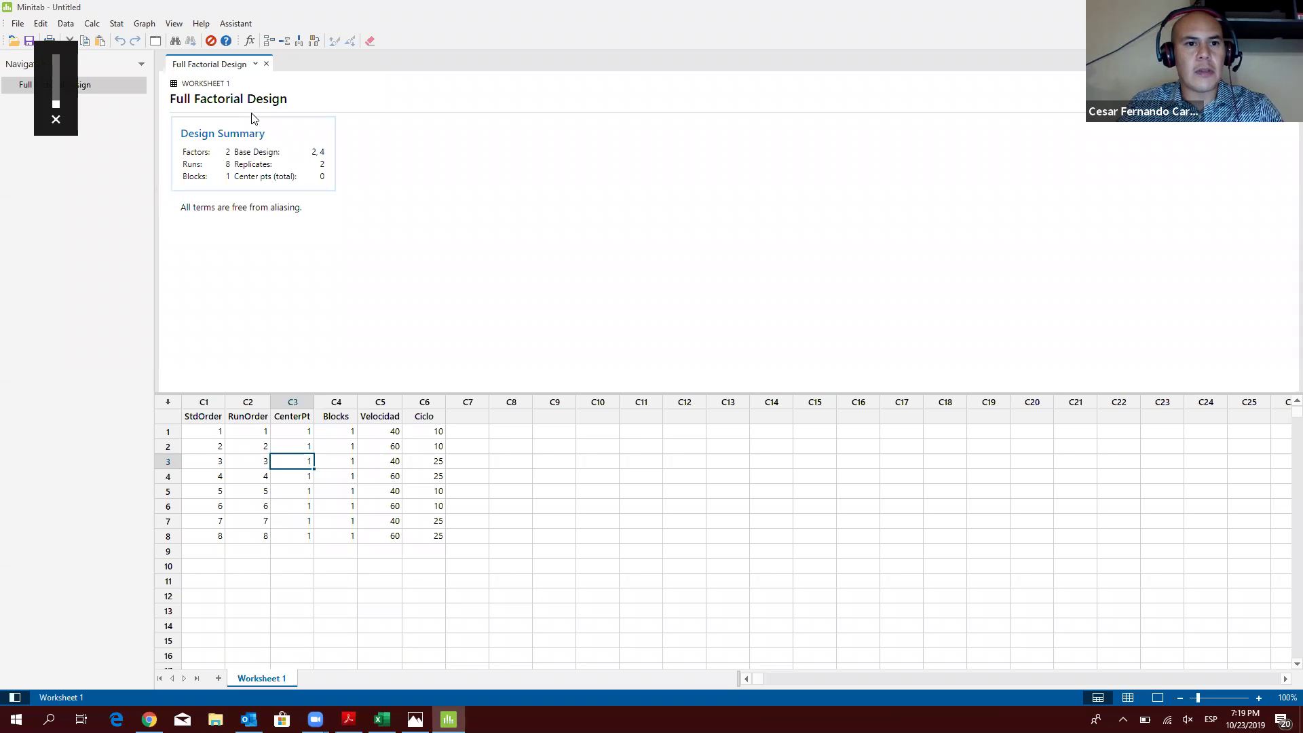
key(ctrl+e)
click(691, 391)
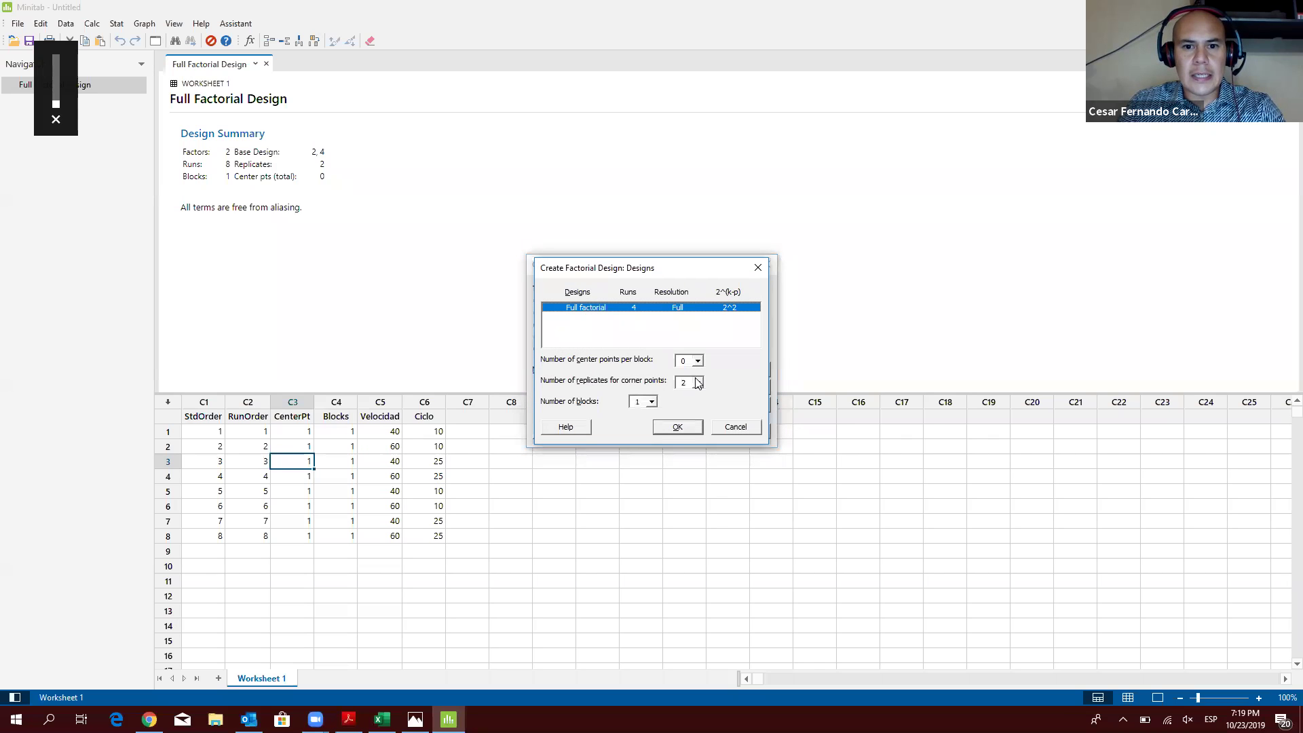
click(698, 382)
click(692, 411)
click(679, 428)
click(696, 408)
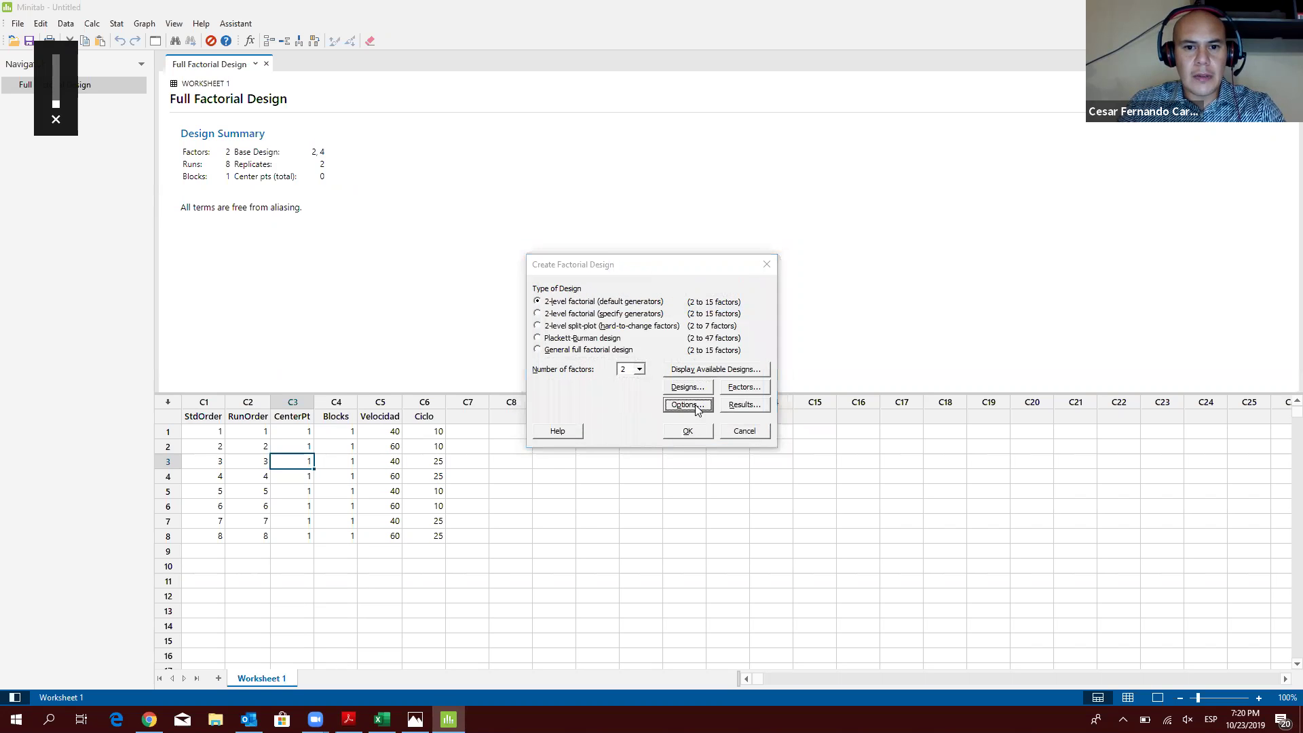
click(693, 427)
click(689, 427)
click(348, 491)
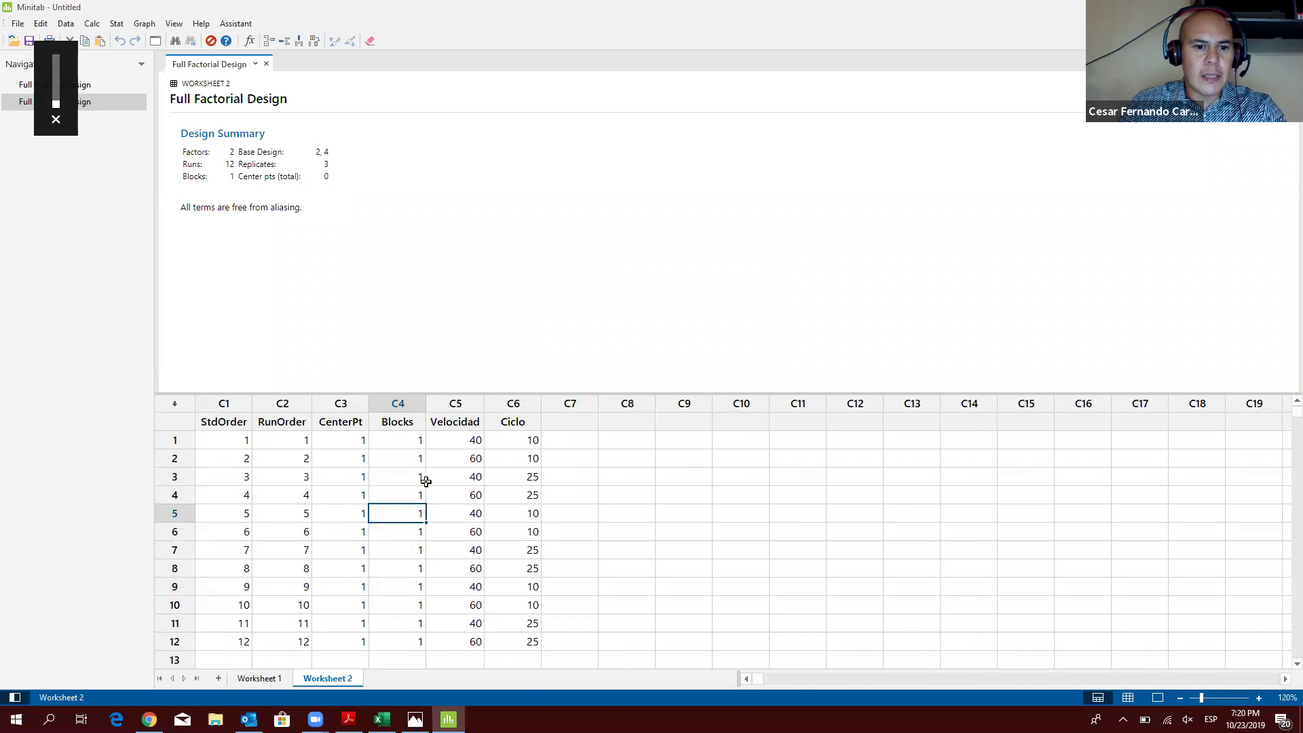
Step: Check the first run's factor levels against the workbook and name column C7 of Worksheet 2 "Largo de Rollo"
key(alt+Tab)
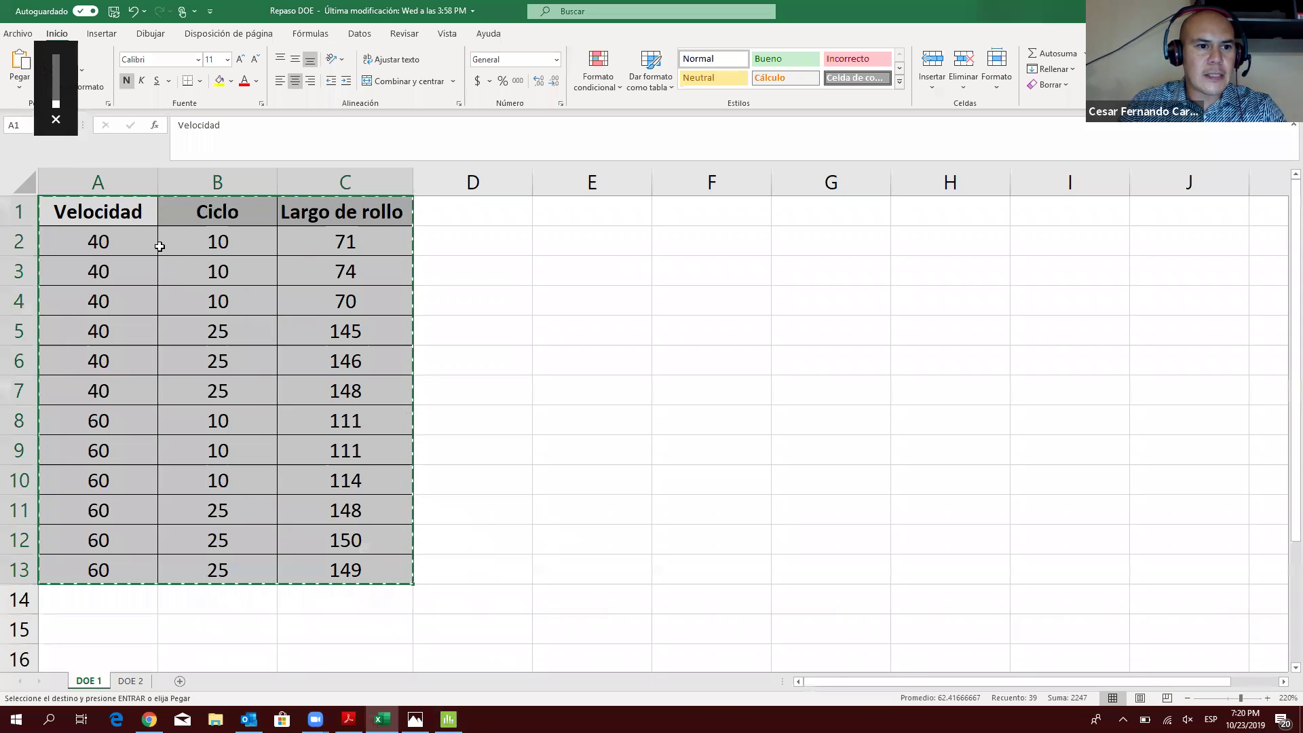
key(alt+Tab)
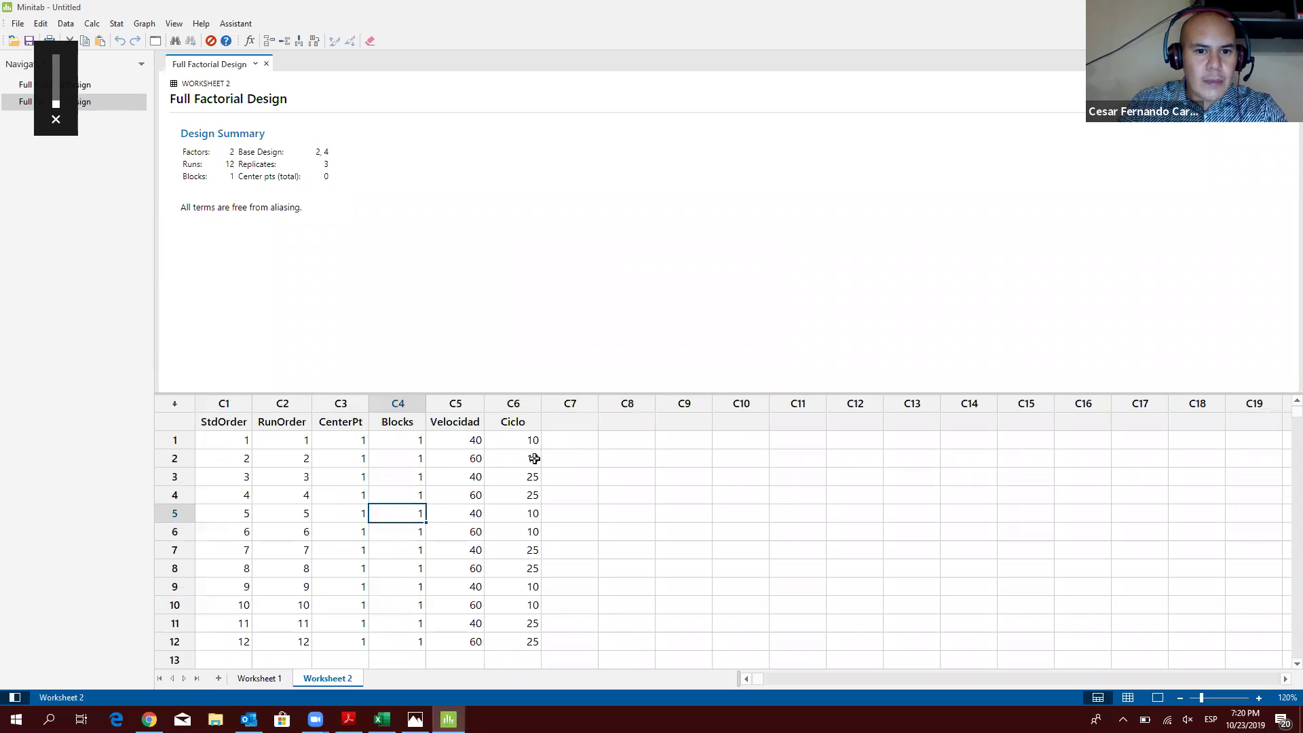
click(475, 440)
click(520, 440)
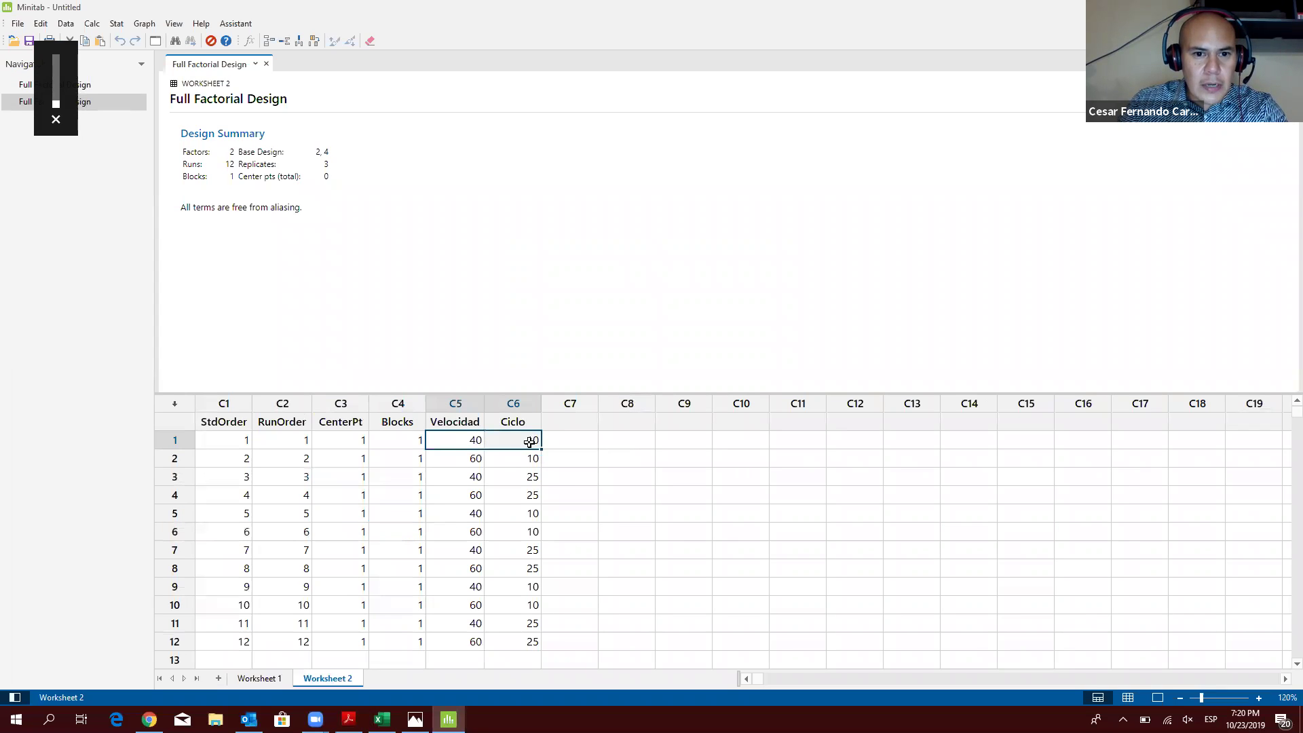
click(550, 444)
click(553, 422)
key(alt+Tab)
key(alt+Tab)
text(Largo de Rollo)
key(Return)
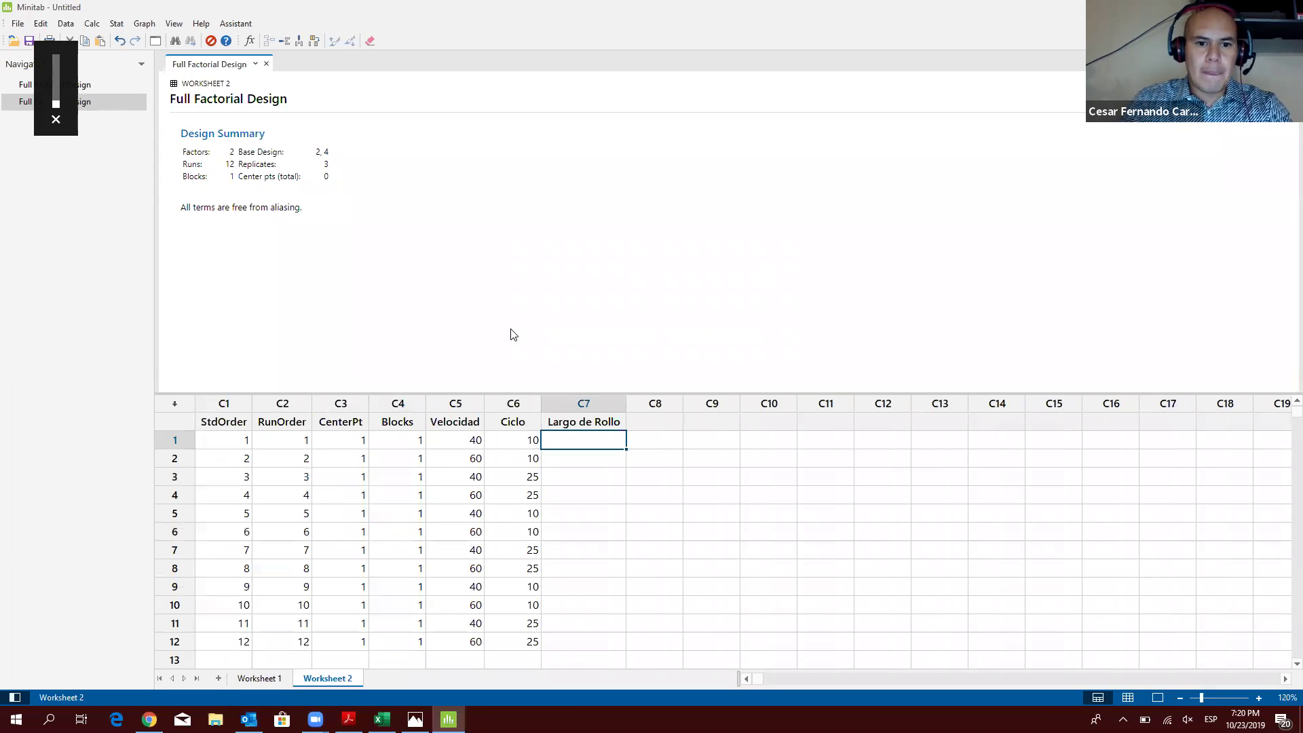
Step: Highlight row 2 of the Excel table (40, 10, 71) in yellow and enter 71 as run 1's Largo de Rollo in Minitab
key(alt+Tab)
click(125, 243)
shift+click(300, 244)
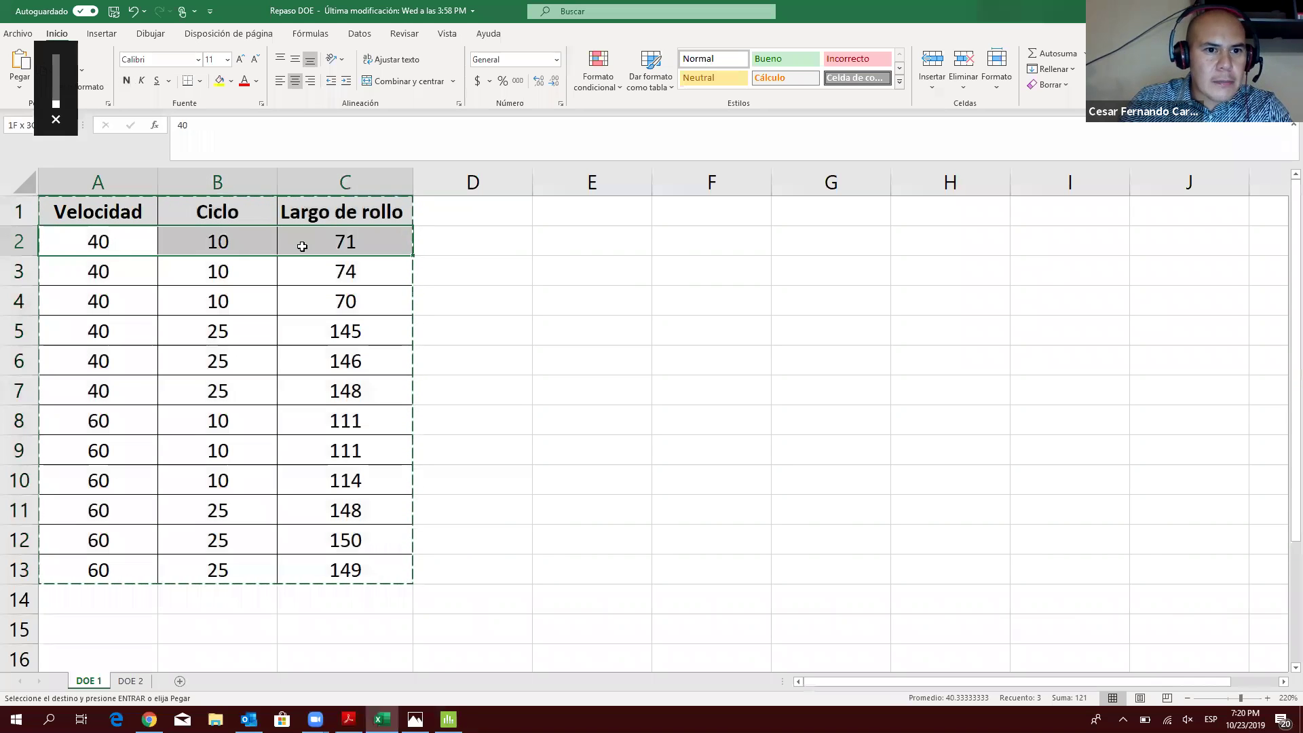
click(226, 85)
key(alt+Tab)
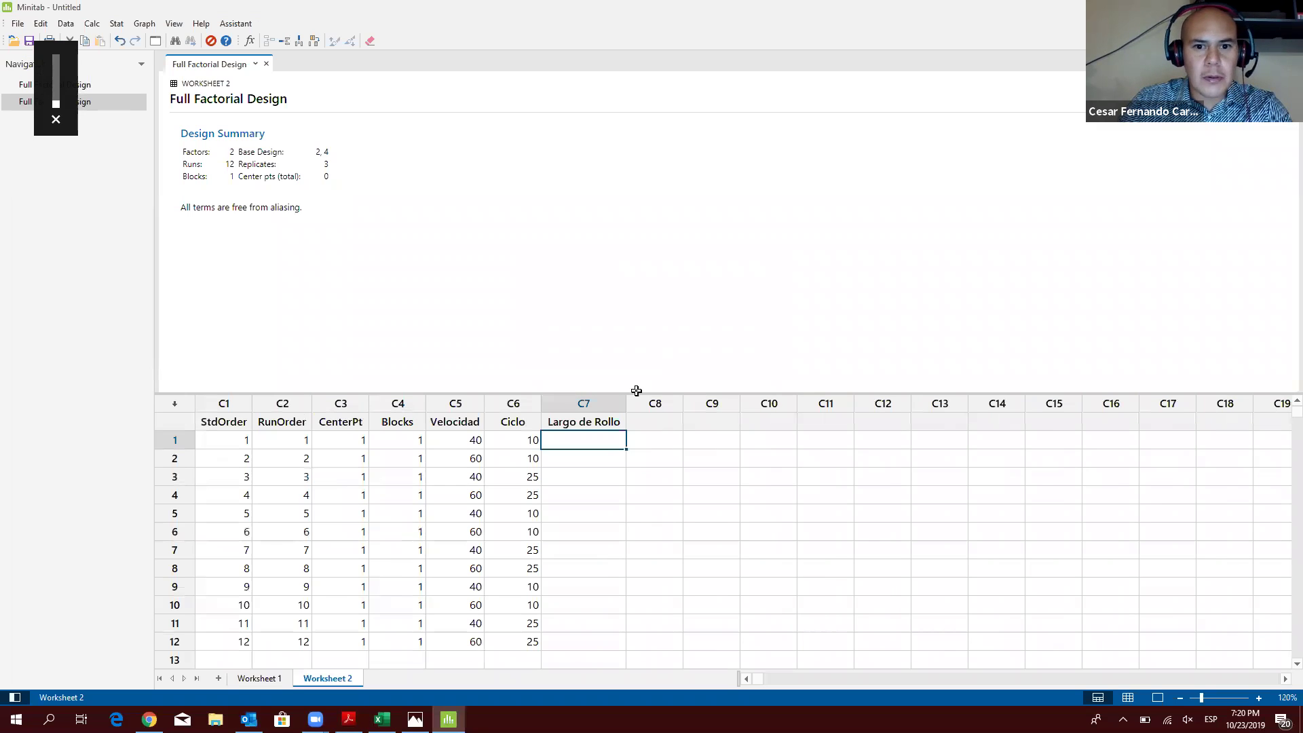
text(71)
key(Return)
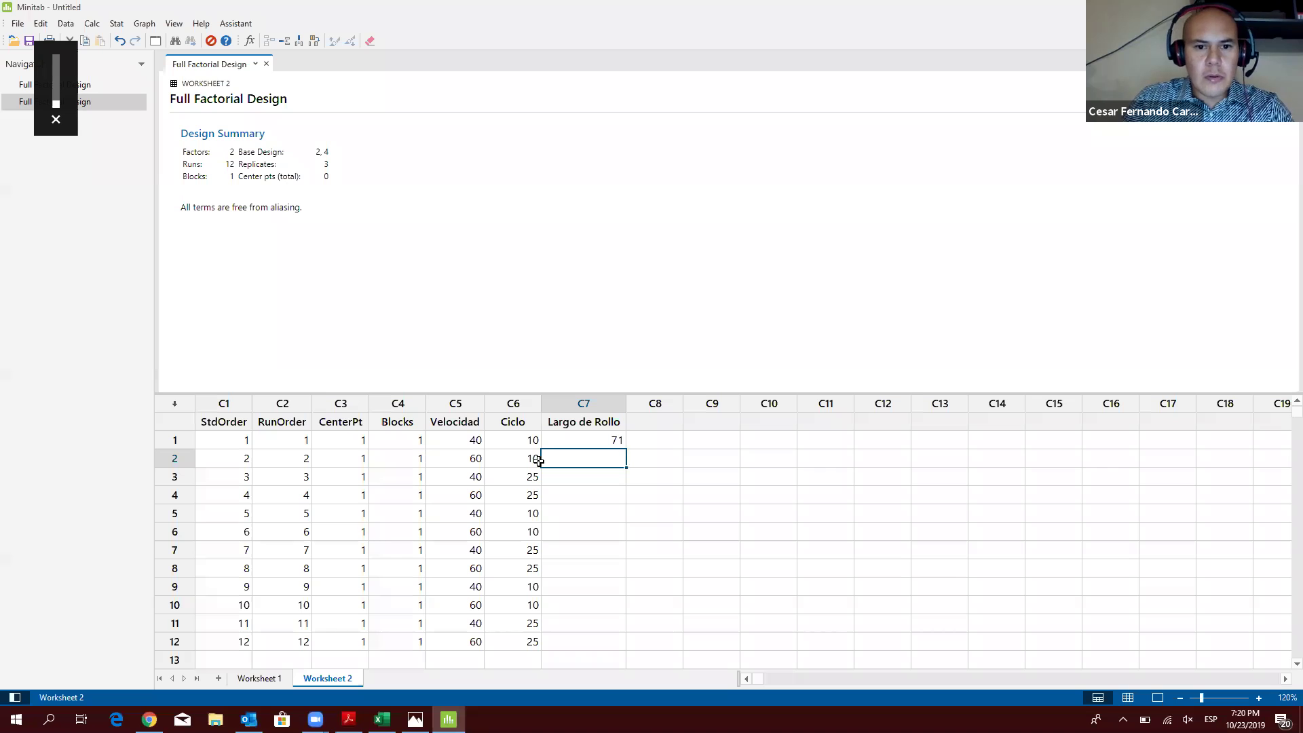
Step: Match run 2 to row 8 of the Excel table, highlight that row in yellow, and enter 111 as its Largo de Rollo in Minitab
drag(459, 462, 511, 462)
key(alt+Tab)
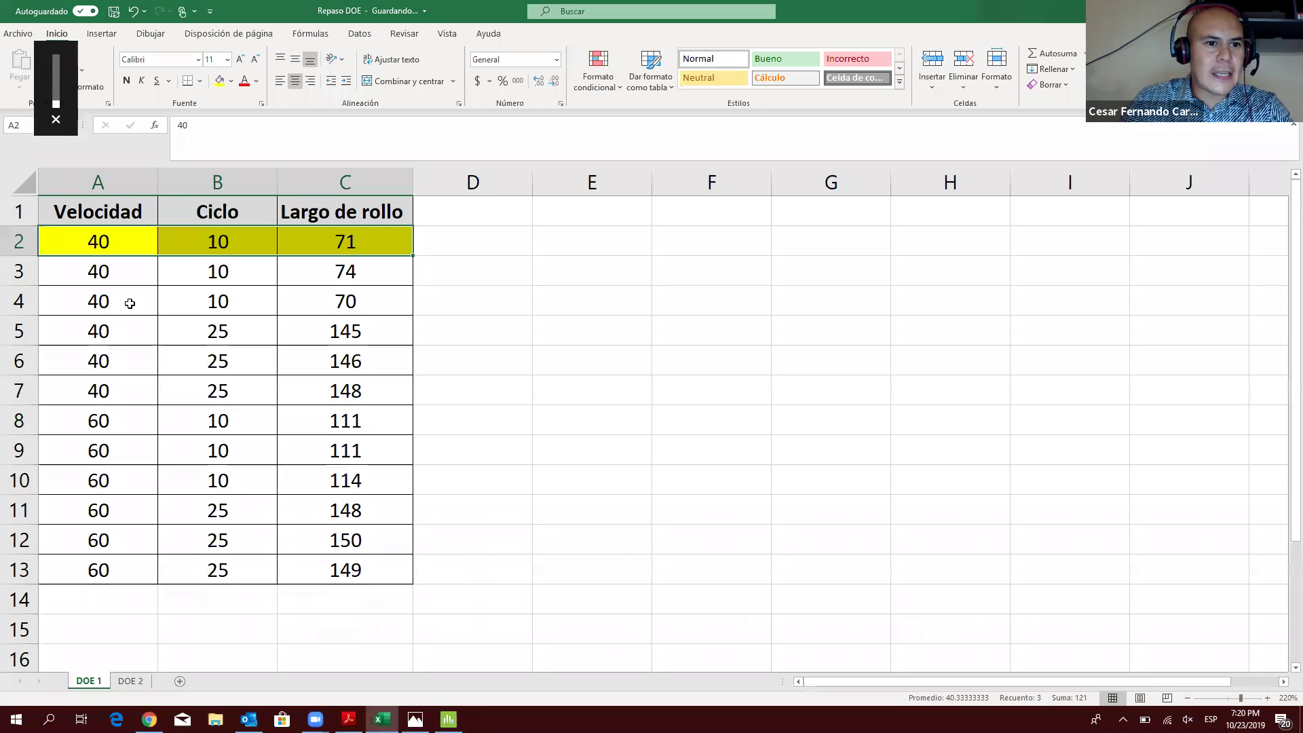
drag(107, 421, 299, 410)
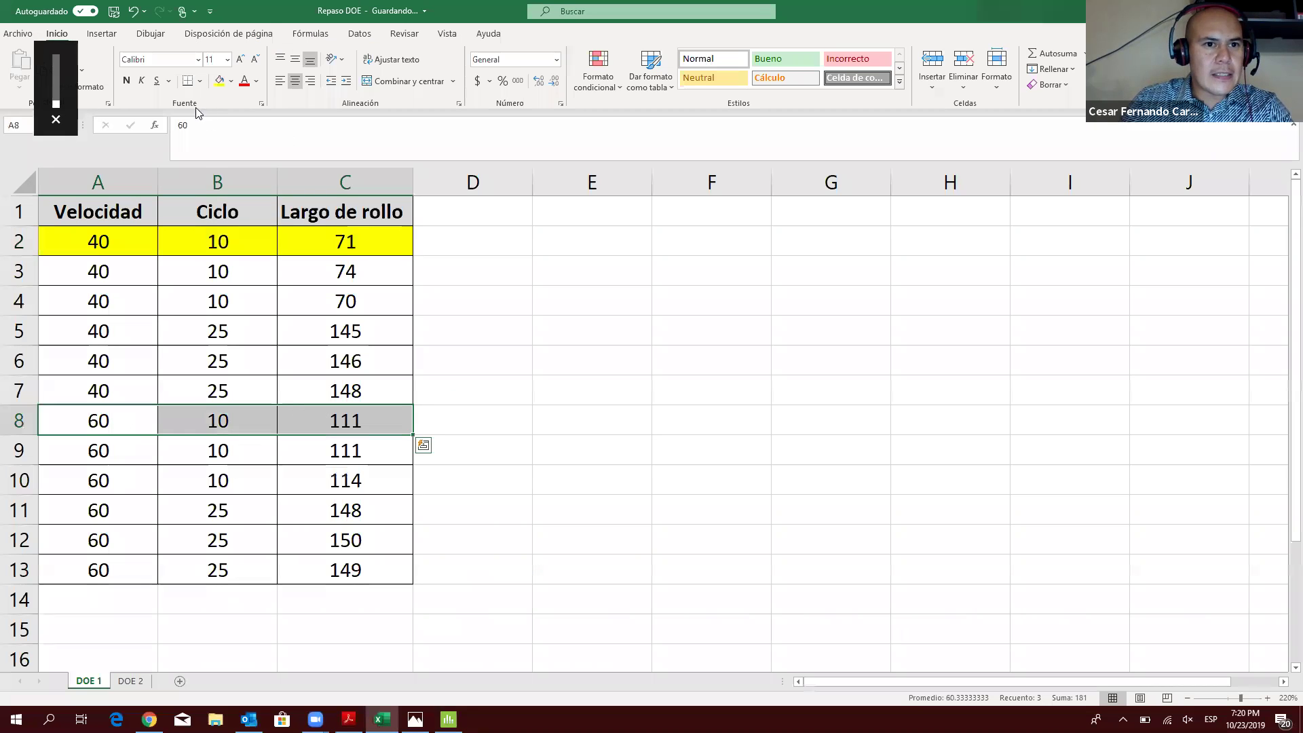
click(220, 82)
key(alt+Tab)
click(595, 460)
text(111)
key(Return)
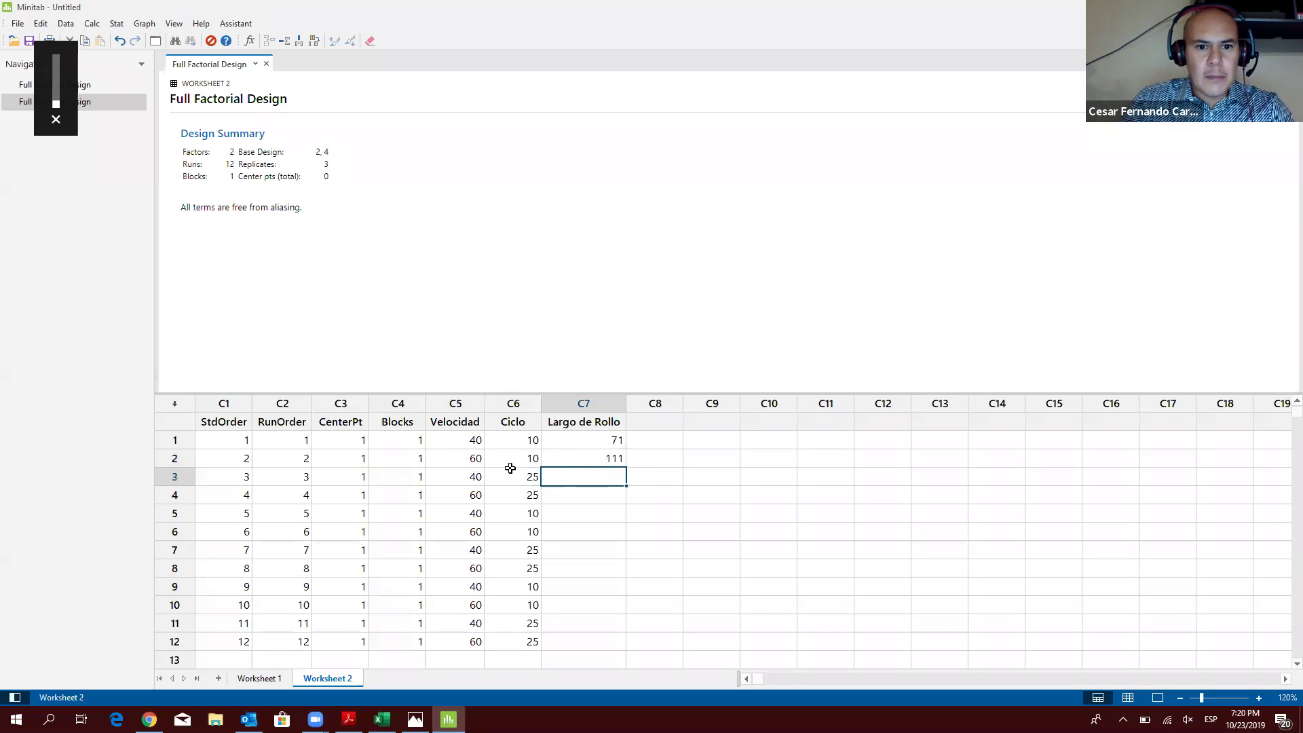
Step: Match run 3 to row 5 of the Excel table, highlight that row in yellow, and enter 145 as its Largo de Rollo in Minitab
drag(474, 479, 506, 476)
key(alt+Tab)
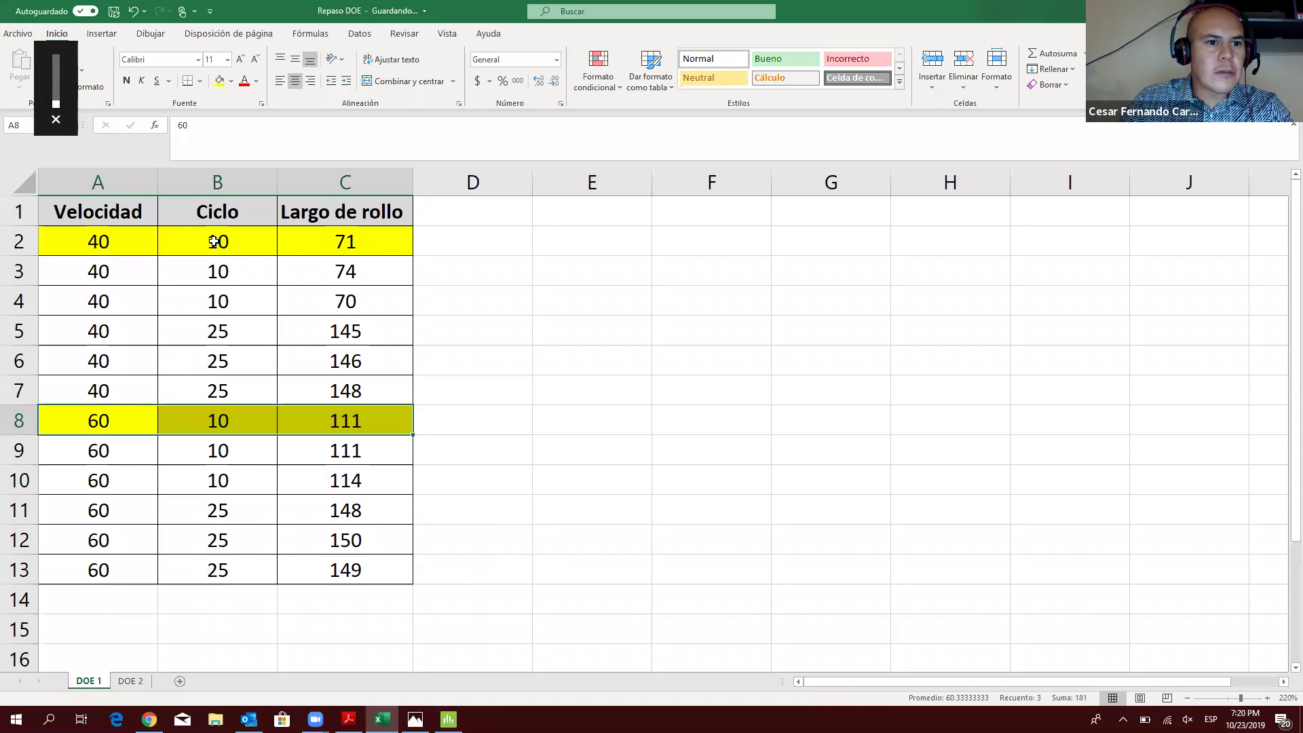
drag(139, 329, 308, 329)
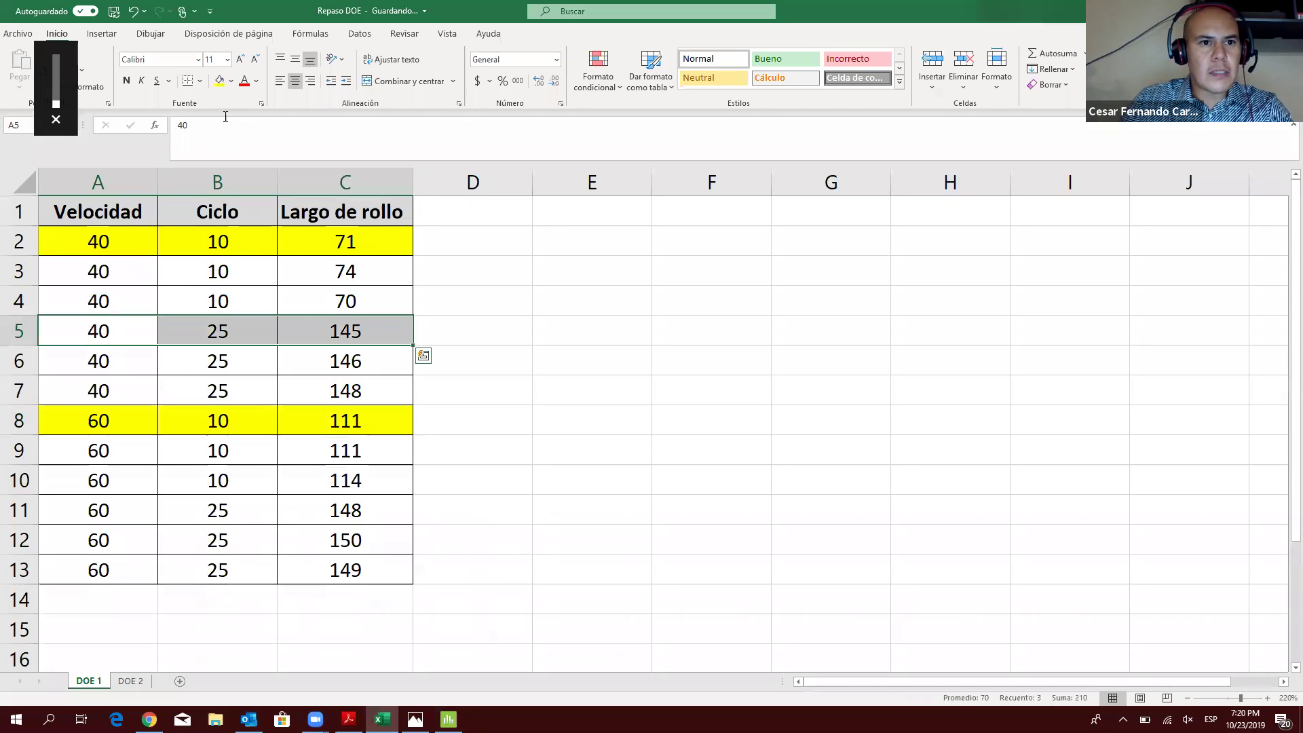
click(219, 81)
key(alt+Tab)
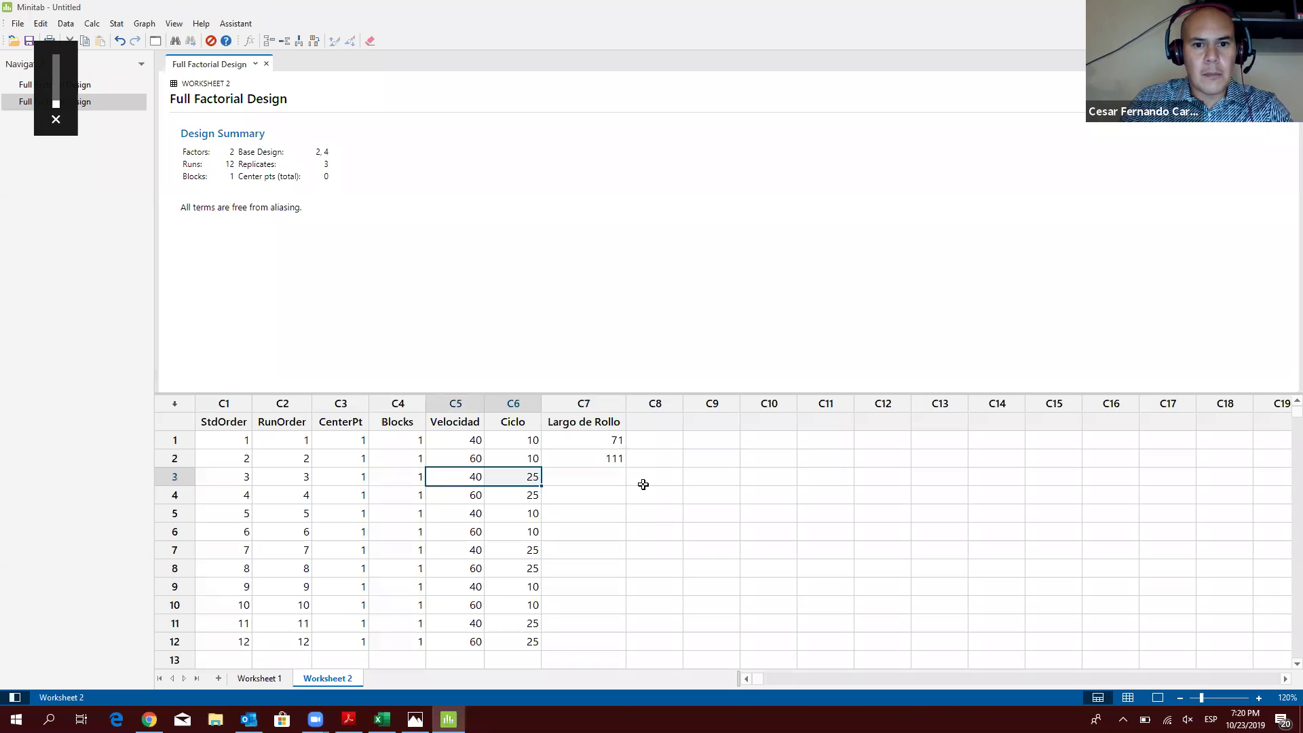
click(591, 479)
text(14)
key(Return)
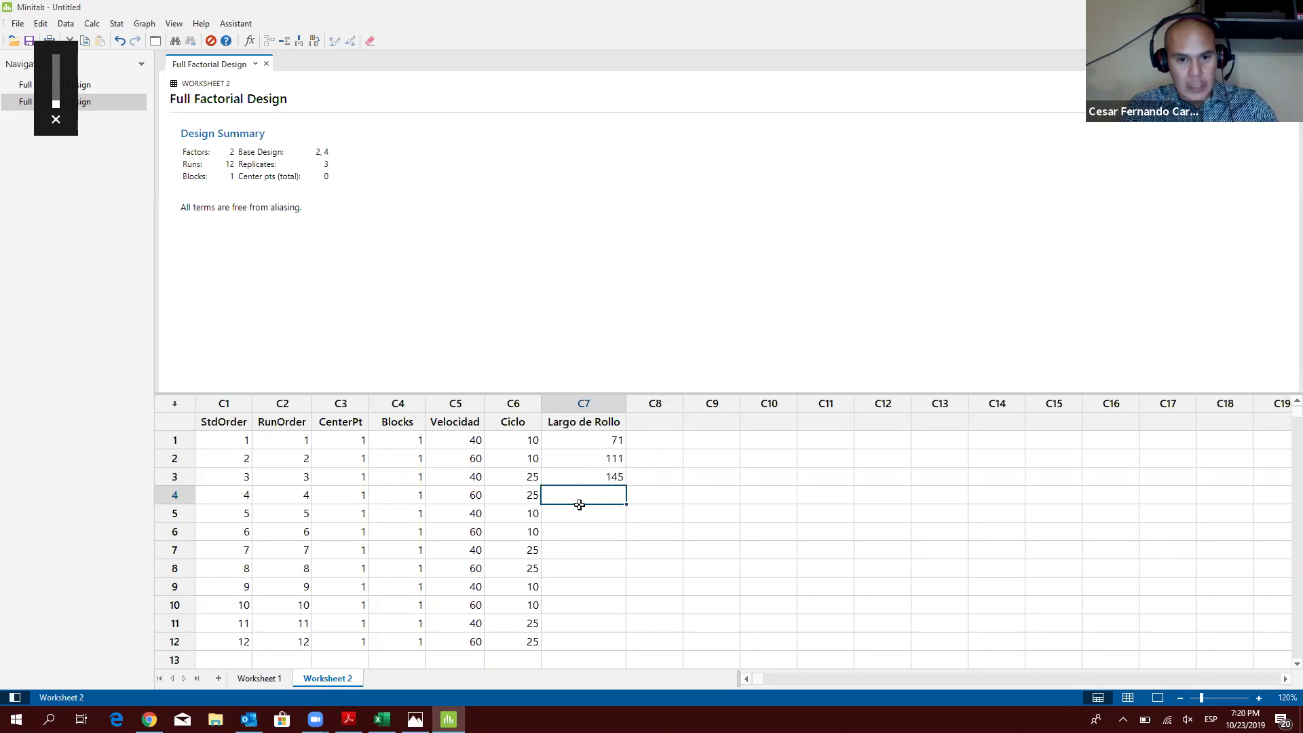
Step: Enter 148 as run 4's Largo de Rollo in Minitab and highlight the matching row 11 of the Excel table in yellow
drag(505, 491, 468, 495)
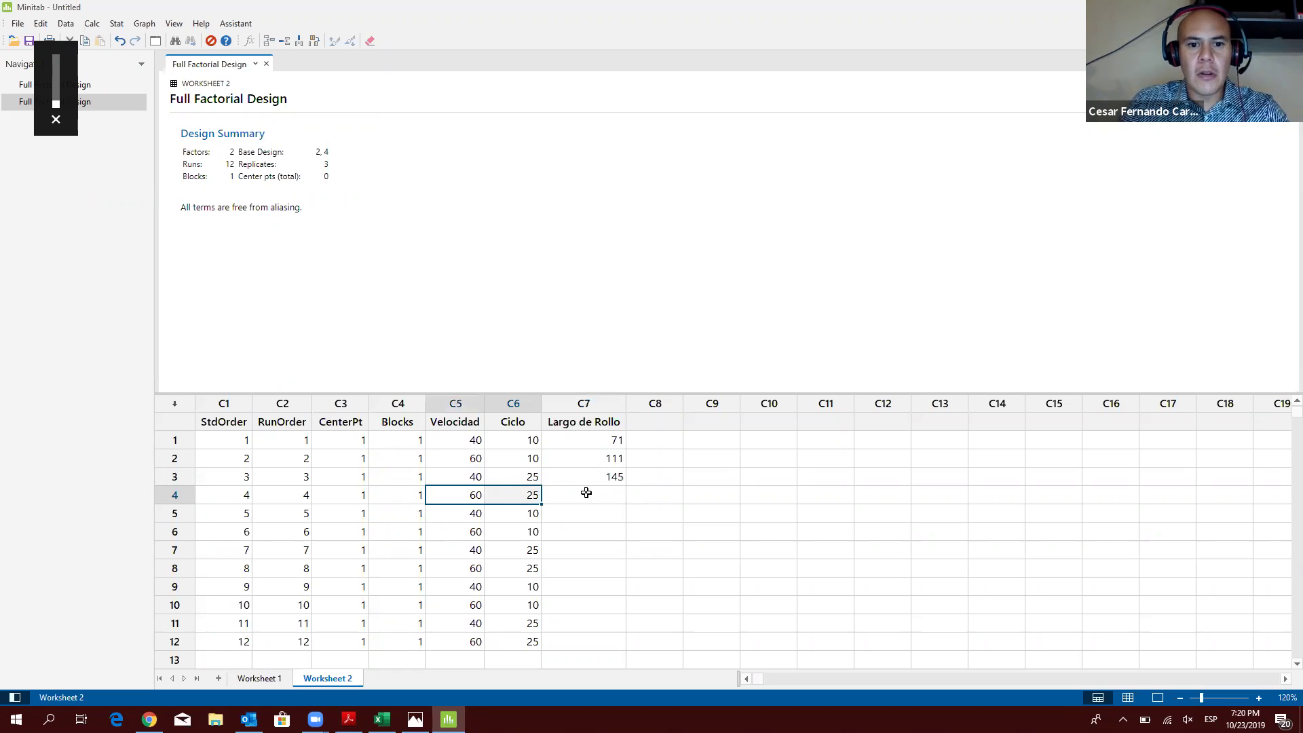
key(alt+Tab)
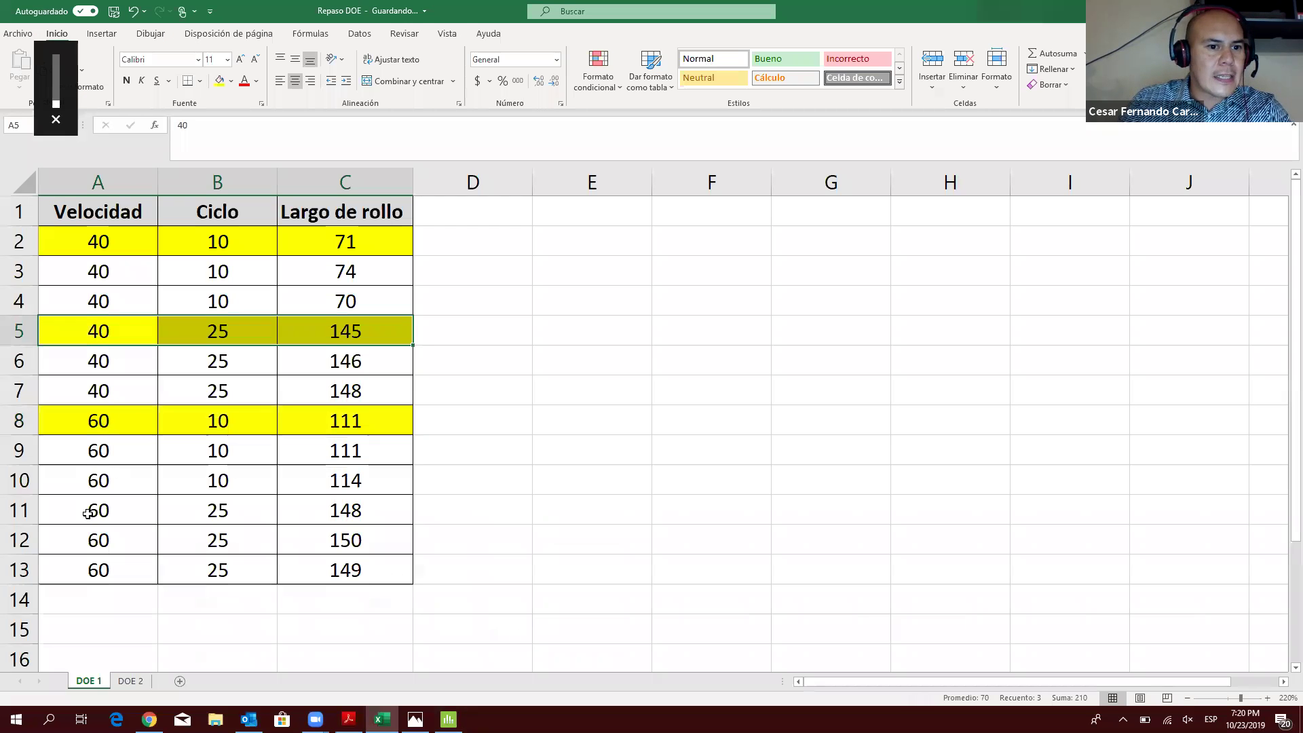
drag(87, 510, 314, 492)
key(alt+Tab)
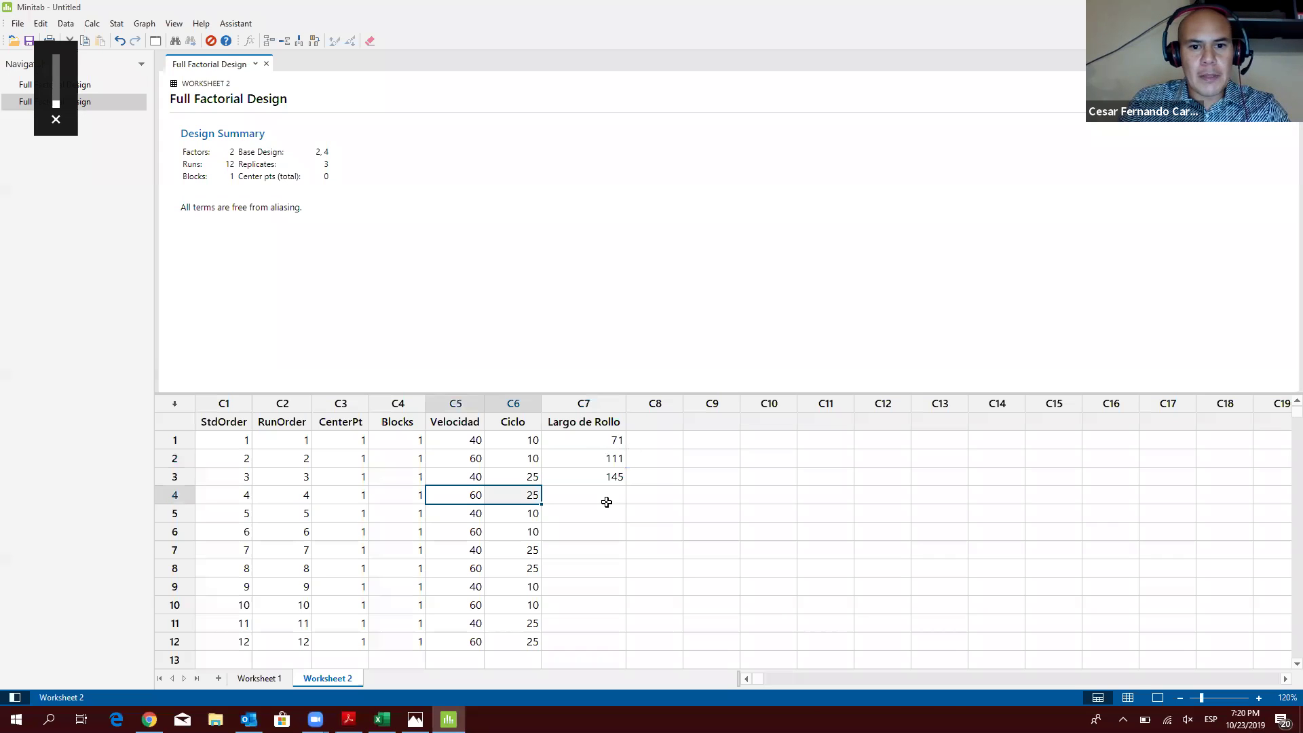
click(606, 500)
text(148)
key(Return)
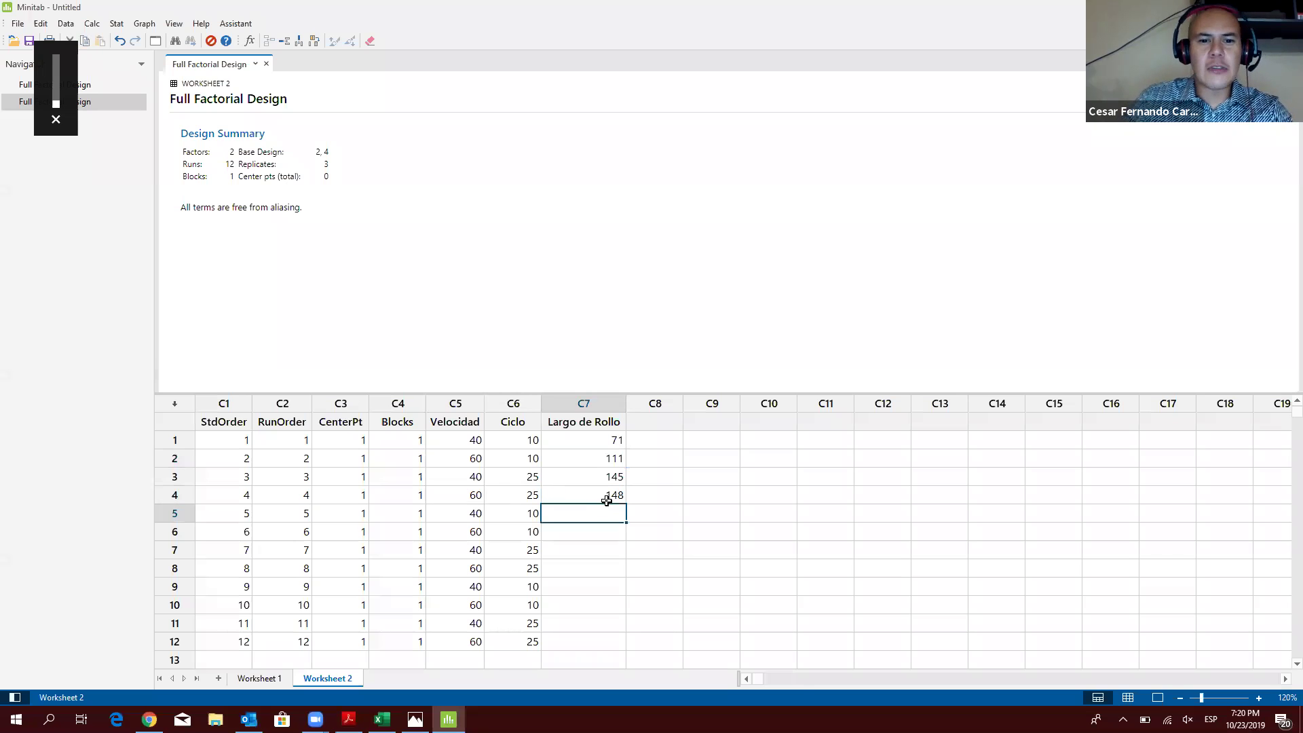
key(alt+Tab)
click(221, 85)
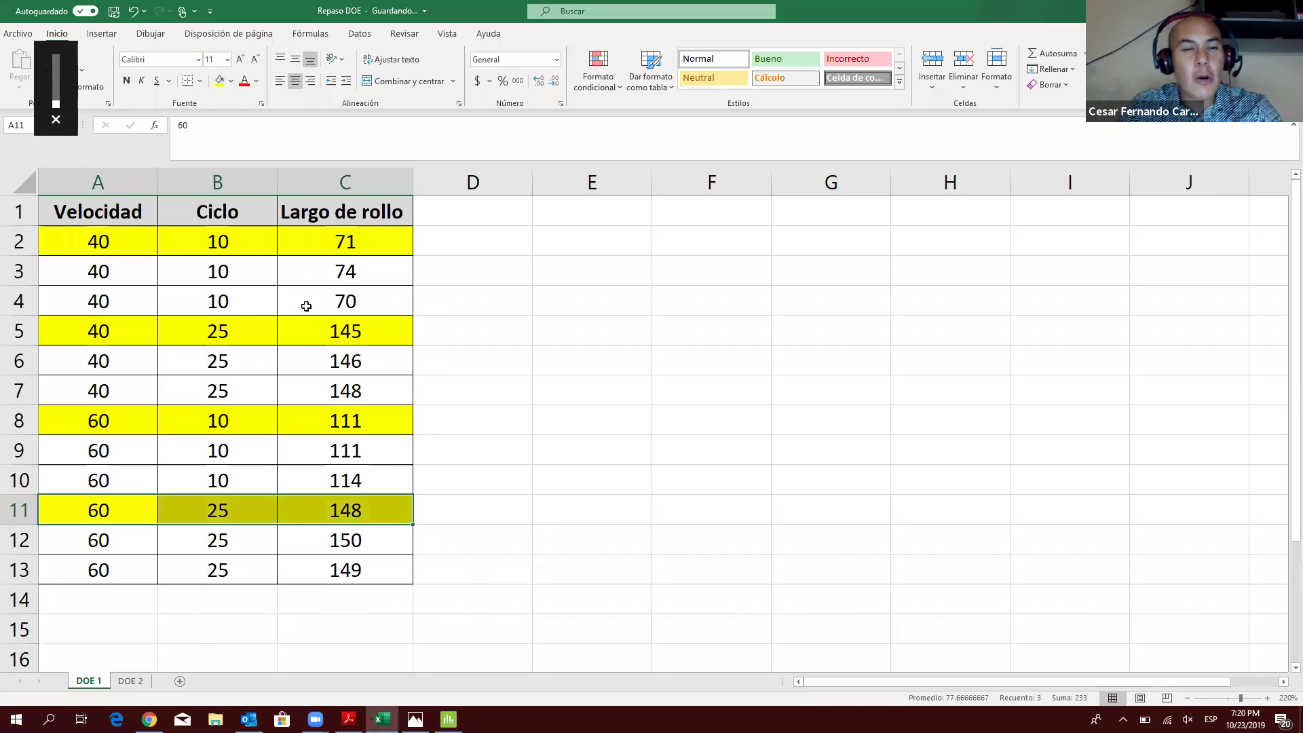
Step: Review the Velocidad and Ciclo levels in Minitab, enter 74 as run 5's Largo de Rollo, and highlight the matching Excel row 3 in yellow
key(alt+Tab)
drag(475, 441, 469, 645)
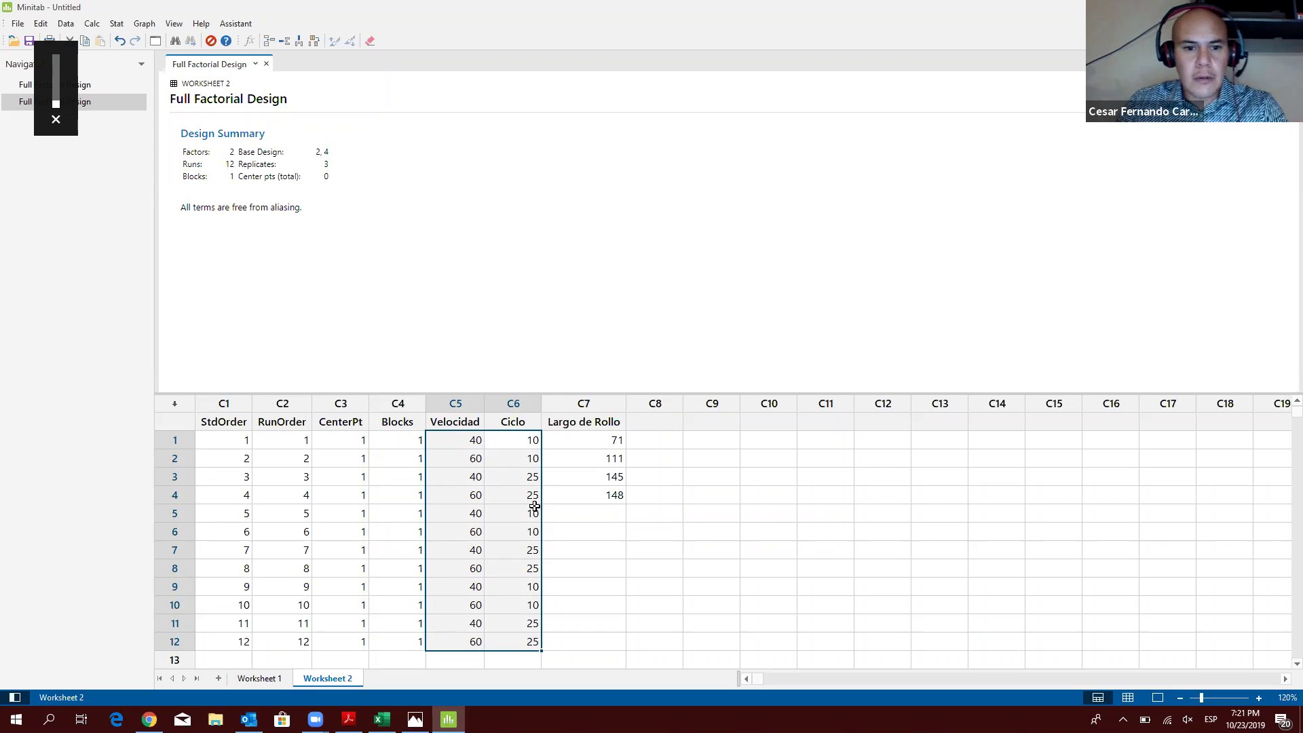
drag(468, 513, 506, 513)
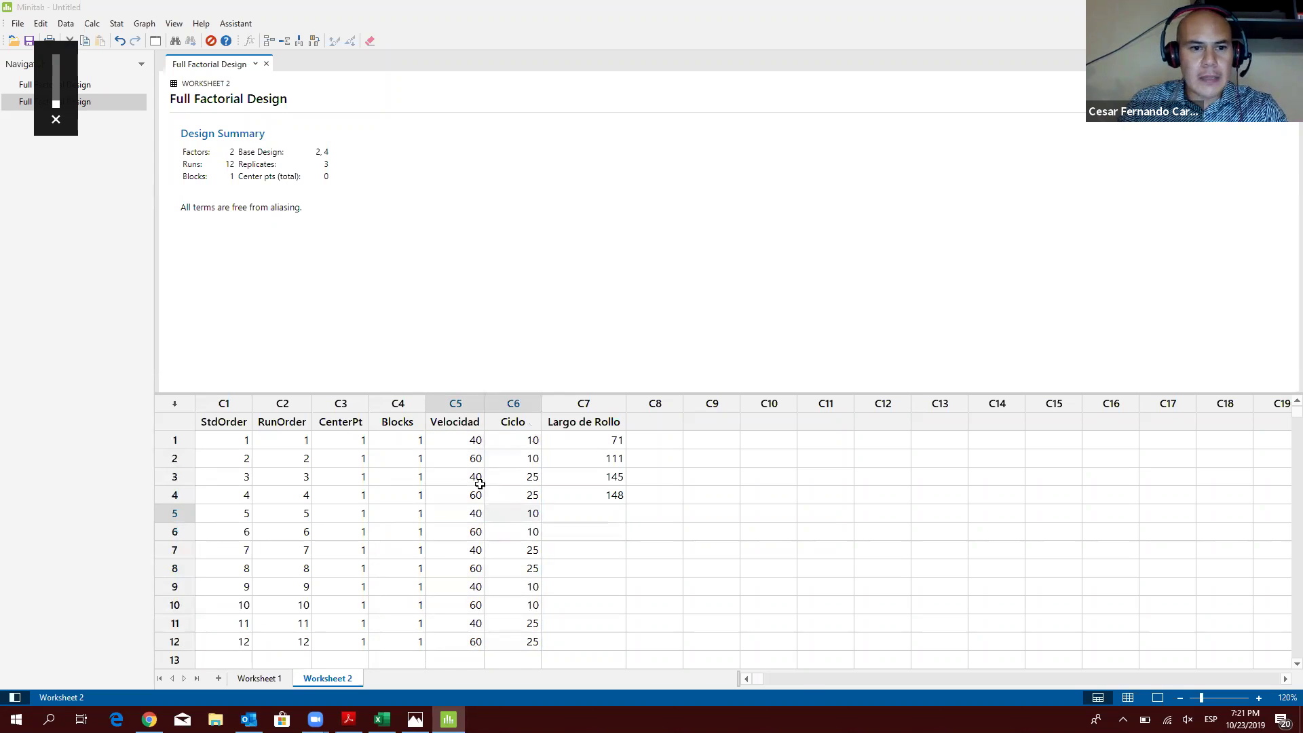
key(alt+Tab)
drag(136, 282, 309, 281)
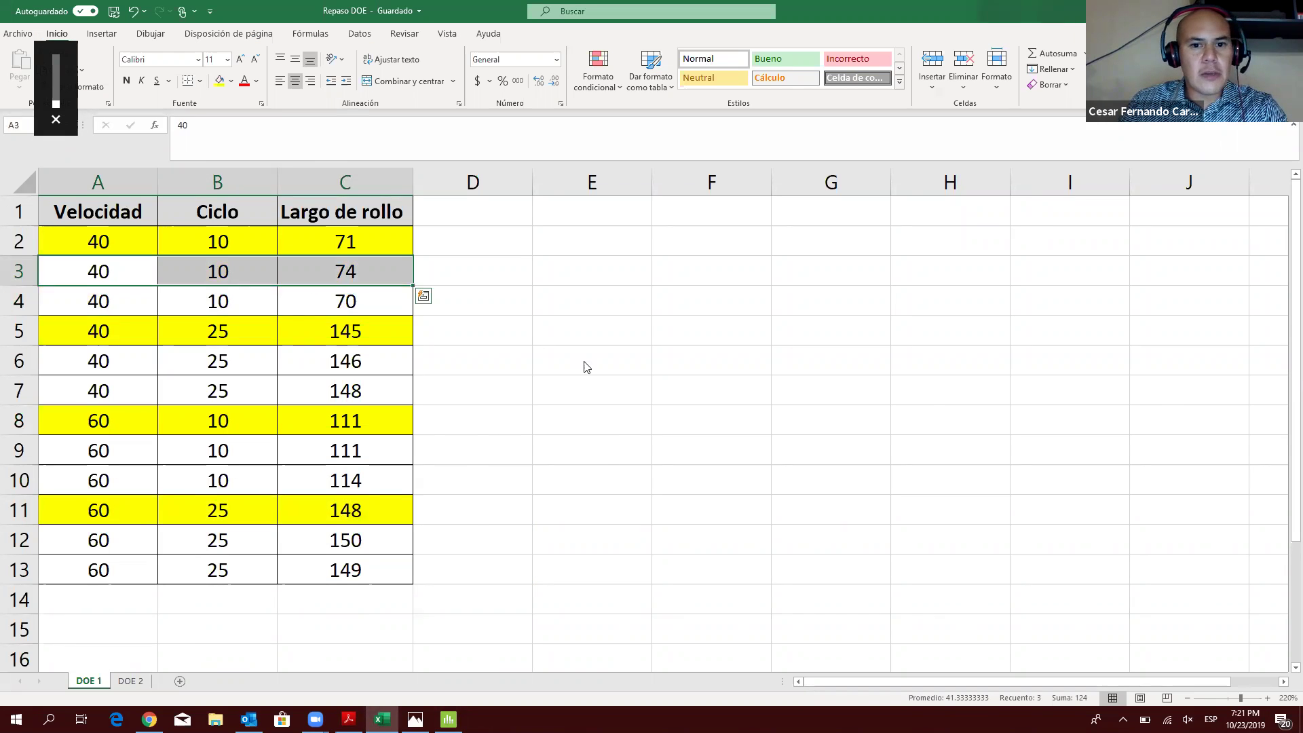
key(alt+Tab)
click(565, 520)
text(74)
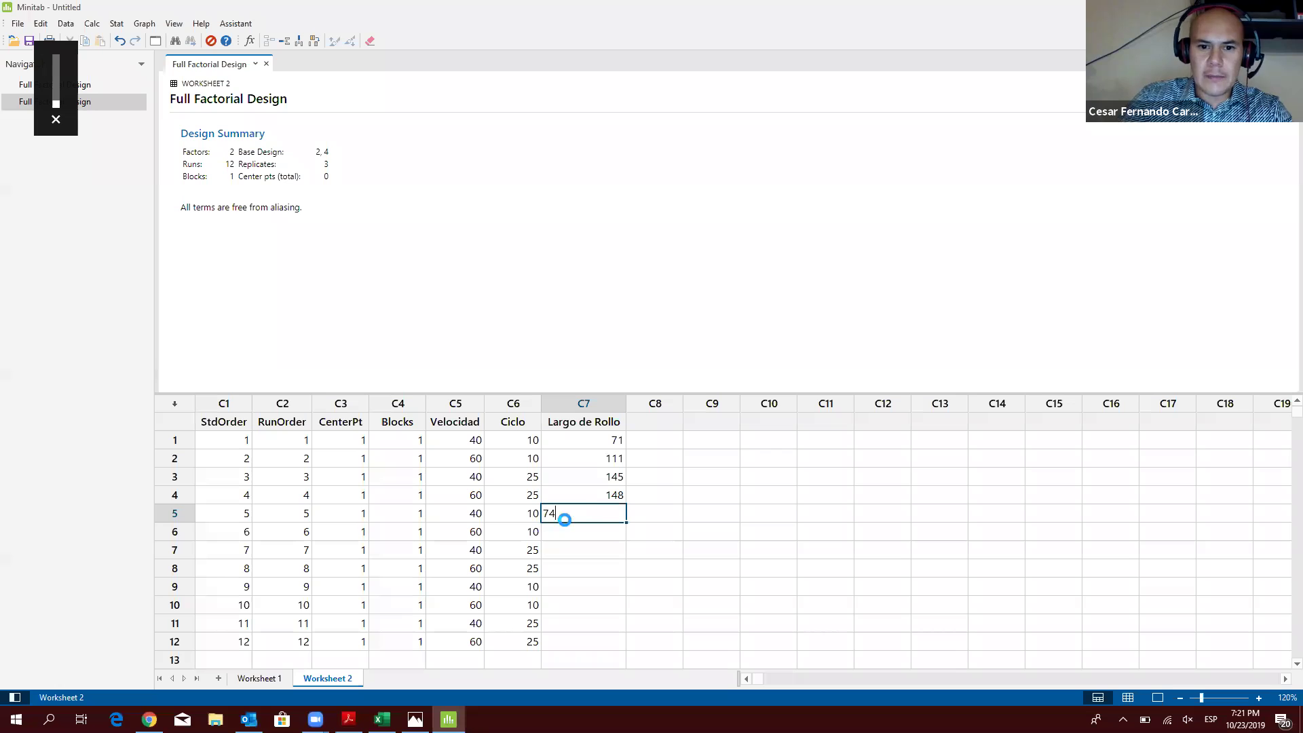
key(Return)
key(alt+Tab)
key(alt+Tab)
key(alt+Tab)
click(217, 81)
key(alt+Tab)
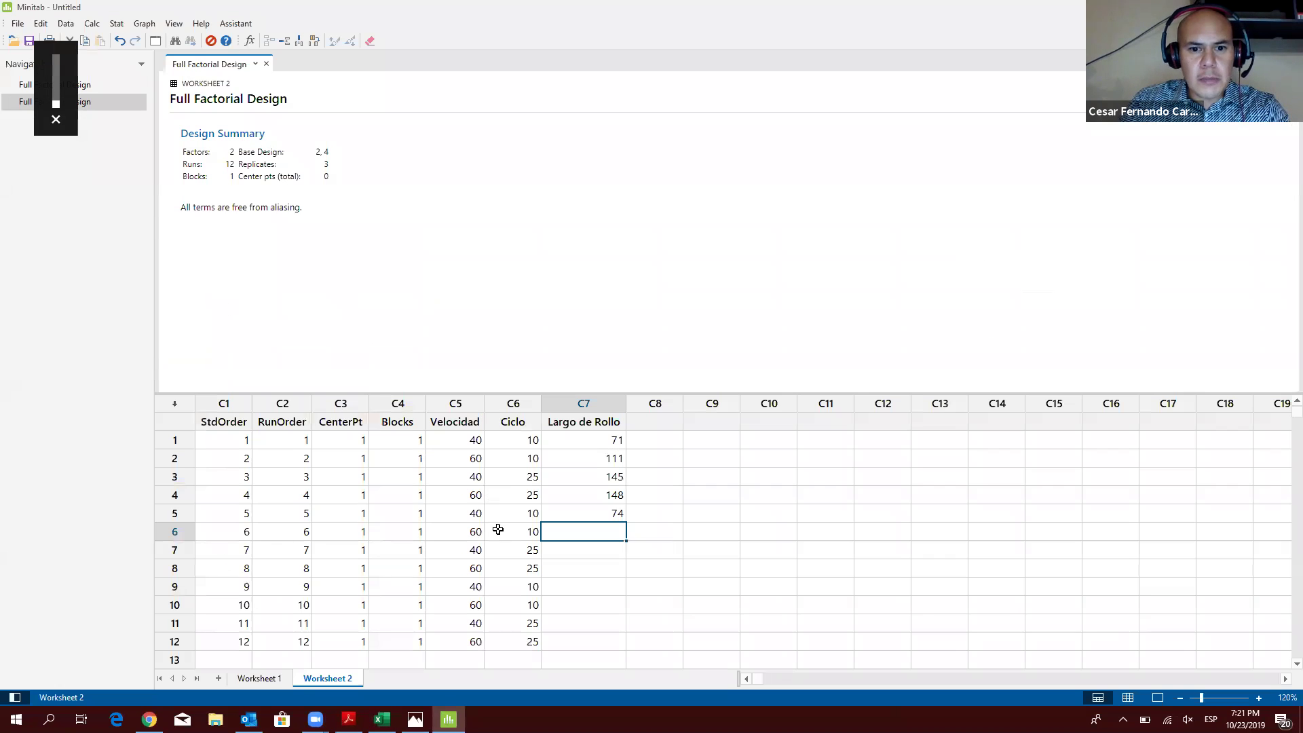
Step: Match run 6 to row 9 of the Excel table, highlight that row in yellow, and enter 111 as its Largo de Rollo in Minitab
drag(474, 530, 503, 530)
key(alt+Tab)
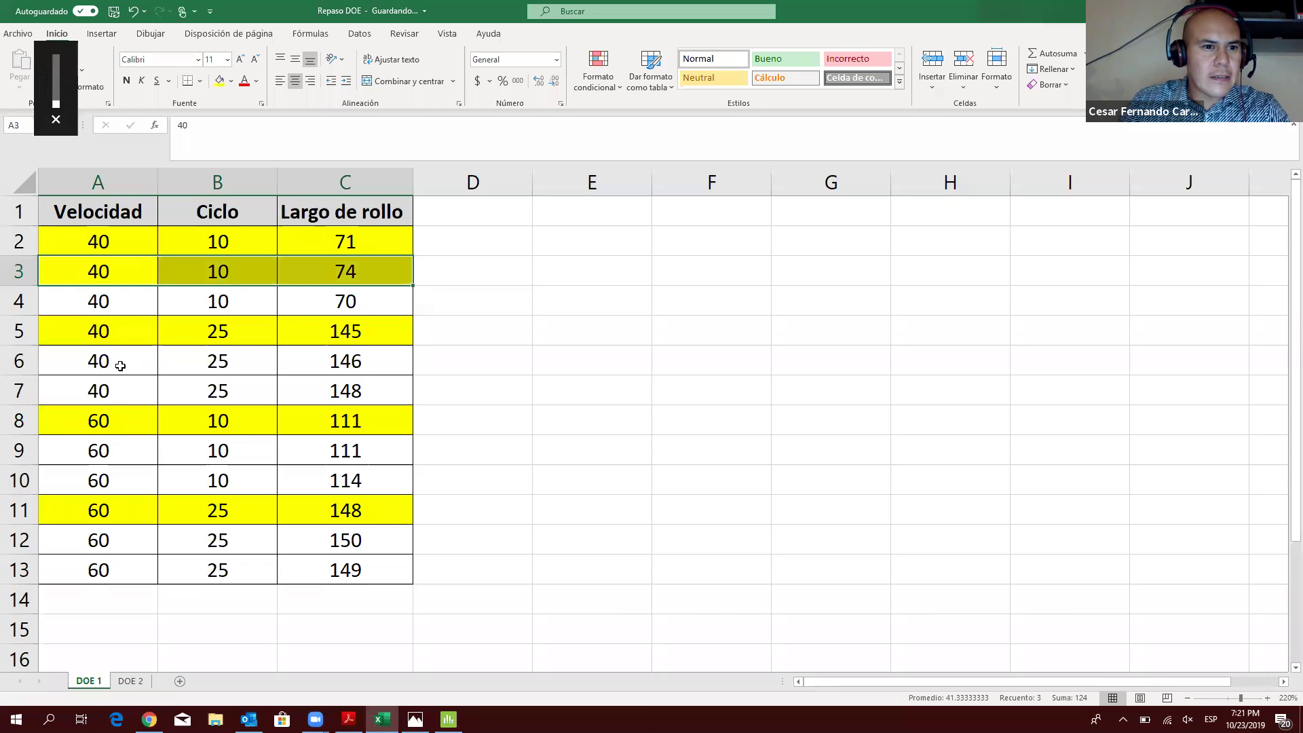
mouse_move(117, 440)
mouse_down()
mouse_move(349, 432)
mouse_move(343, 451)
mouse_move(160, 465)
mouse_move(140, 451)
mouse_up()
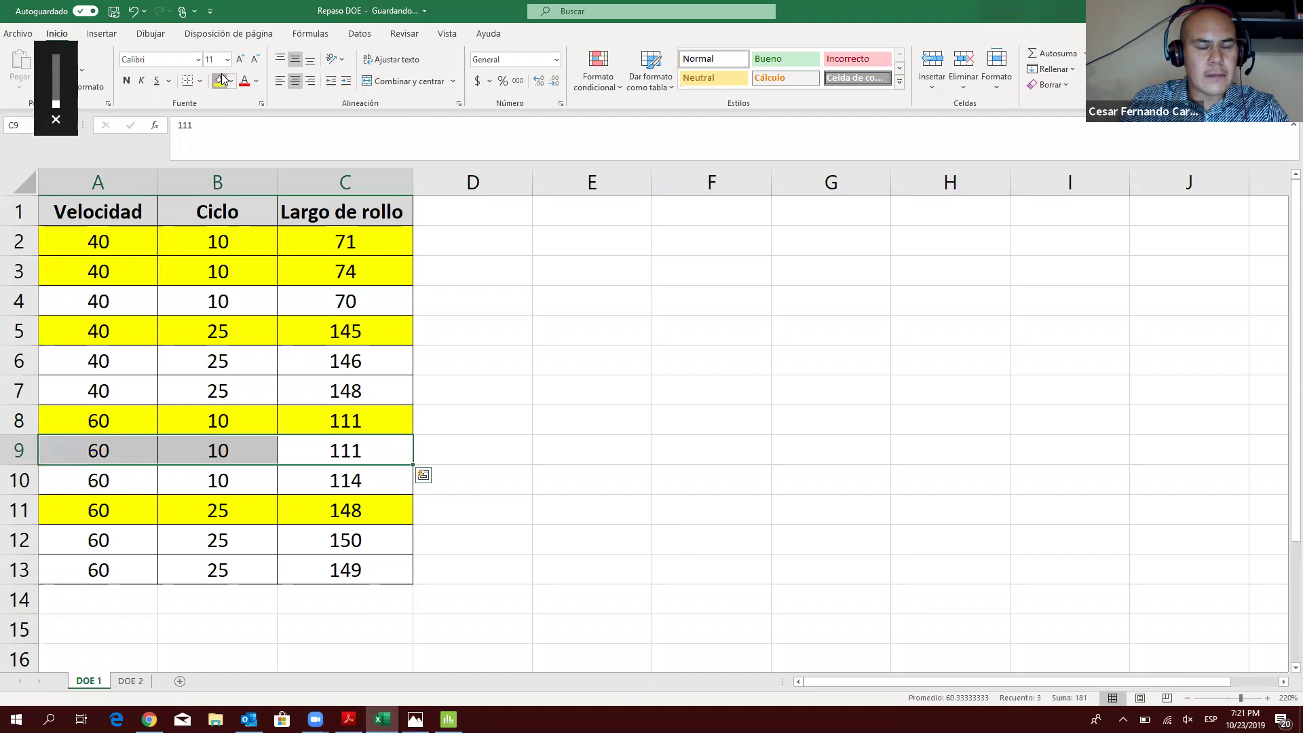
key(alt+Tab)
click(583, 536)
text(111)
key(Return)
Step: Highlight row 6 of the Excel table (40, 25, 146) in yellow and enter 146 as run 7's Largo de Rollo in Minitab
key(alt+Tab)
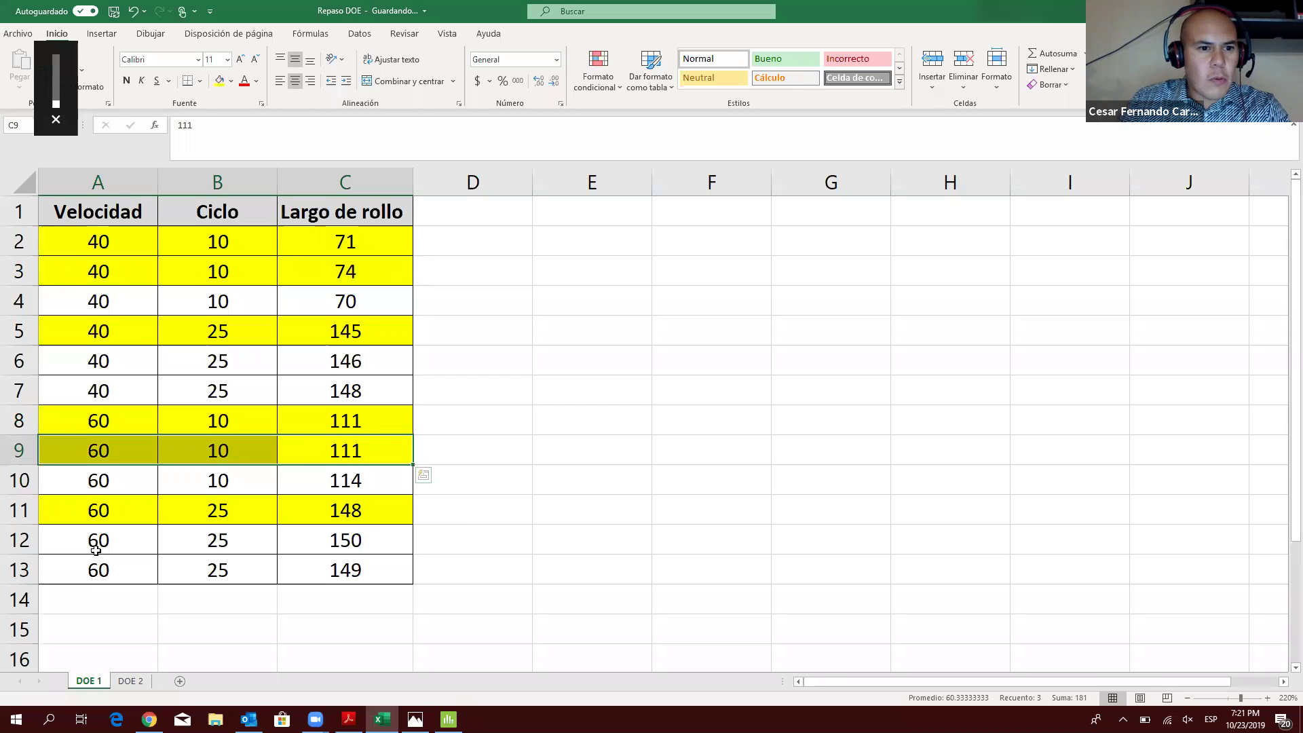
drag(135, 362, 311, 353)
click(220, 81)
key(alt+Tab)
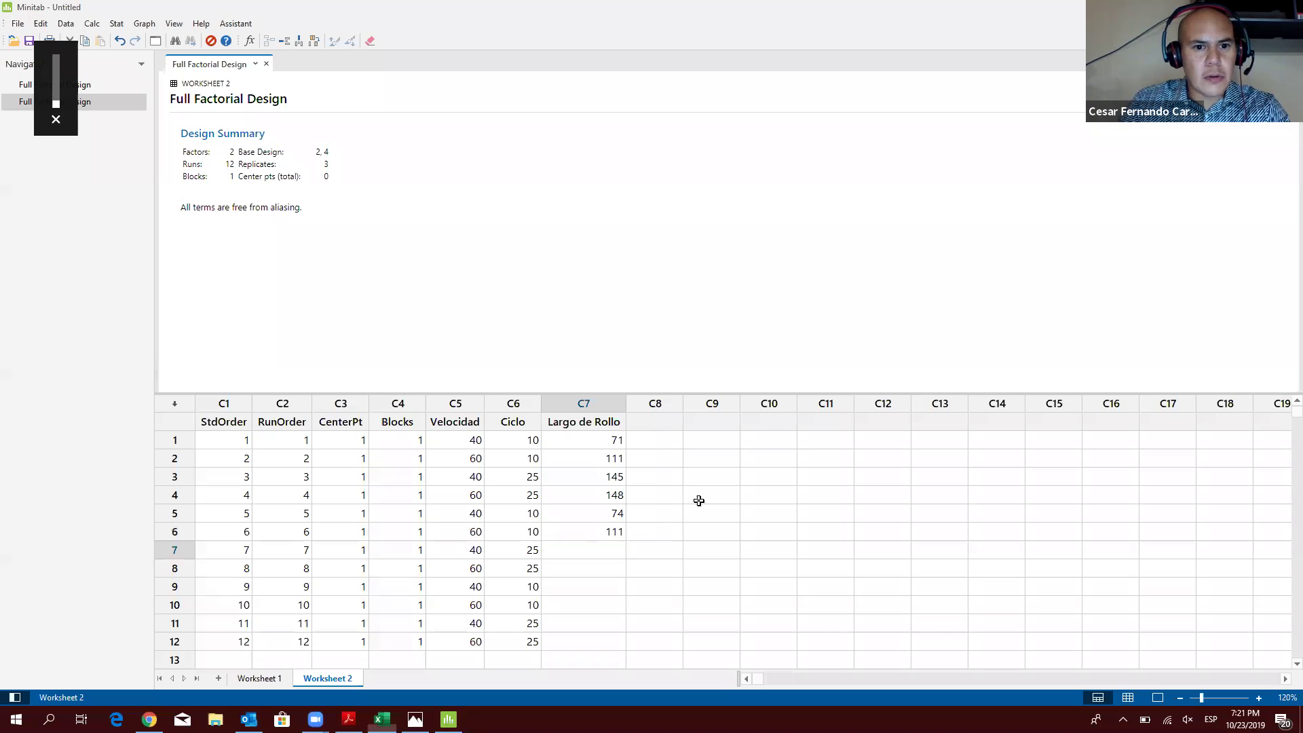
text(146)
key(Return)
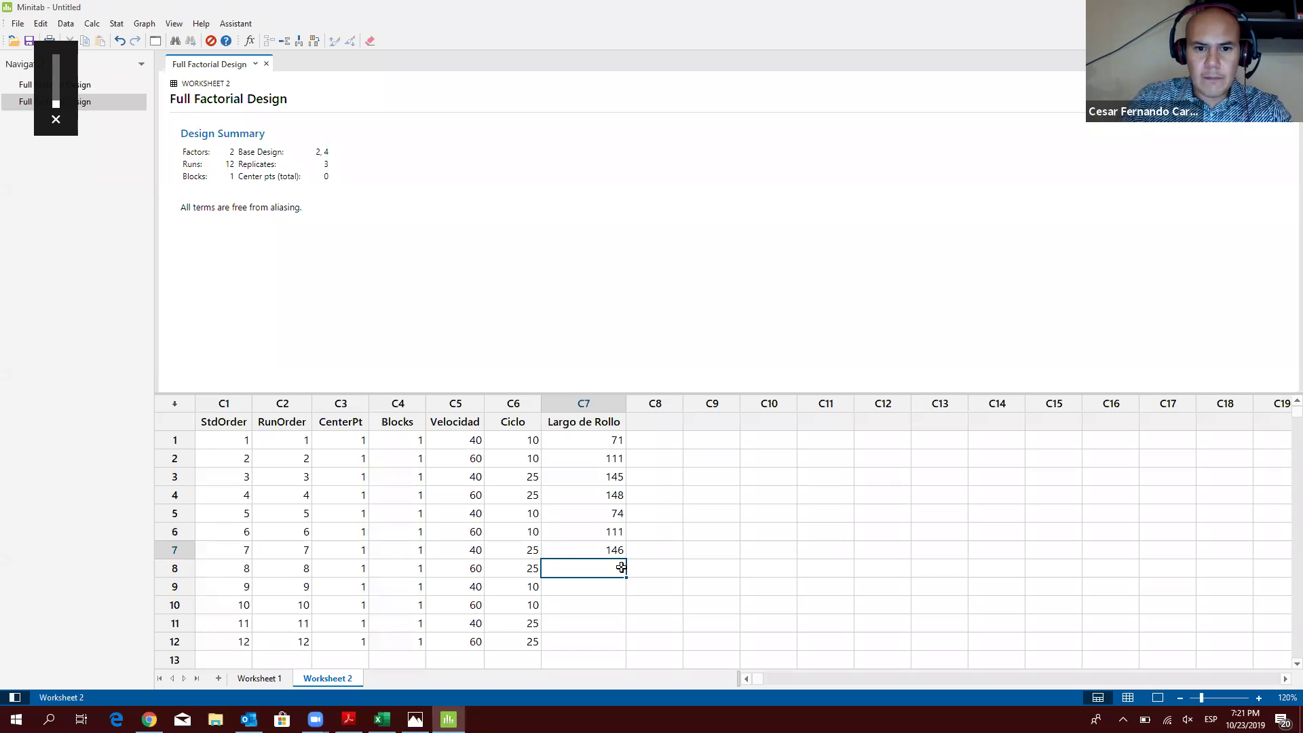
Step: Highlight row 12 of the Excel table (60, 25, 150) in yellow and enter 150 as run 8's Largo de Rollo in Minitab
key(alt+Tab)
drag(131, 539, 314, 541)
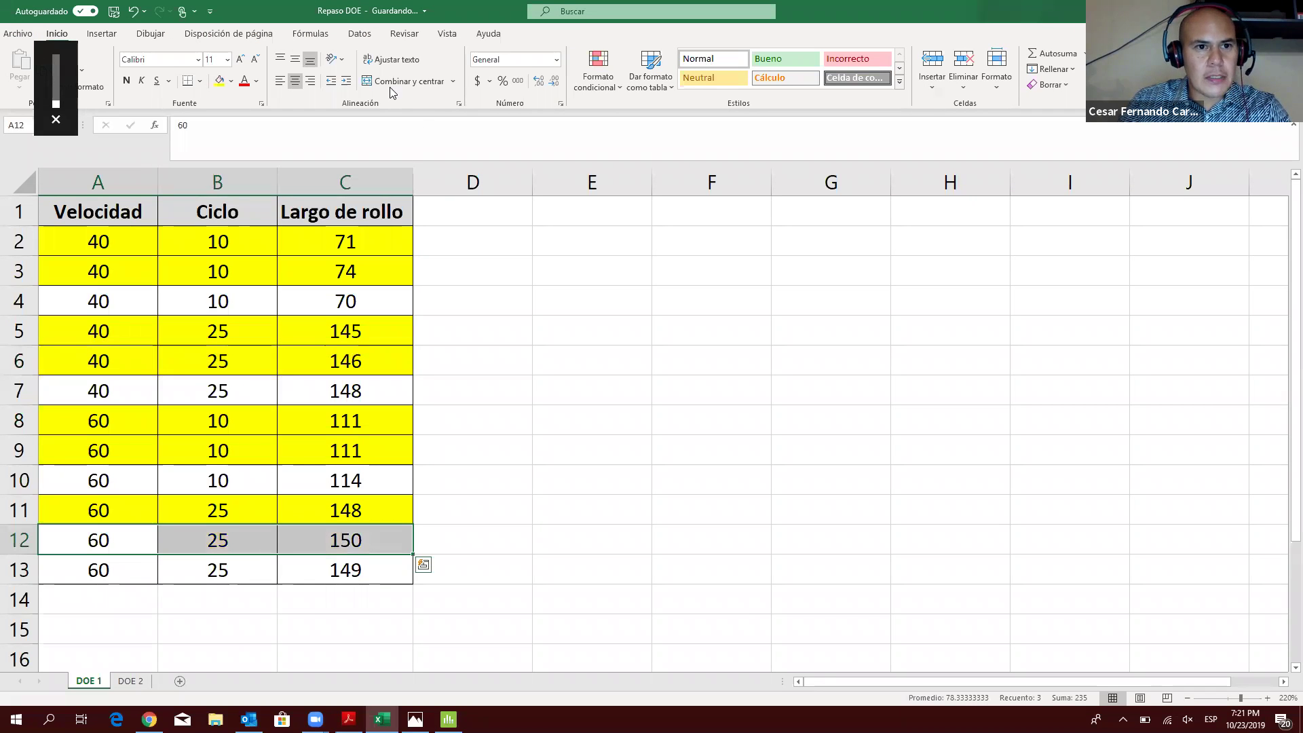
click(219, 82)
key(alt+Tab)
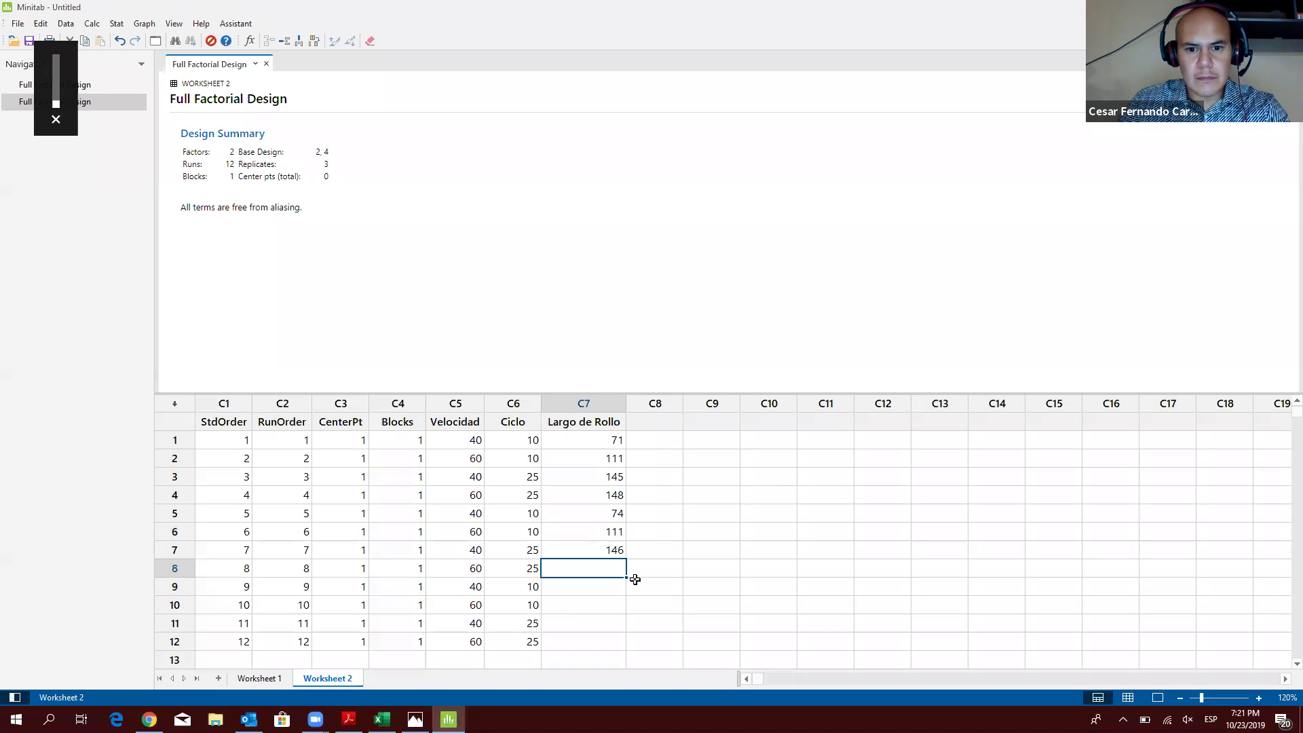
text(150)
key(Return)
Step: Highlight row 4 of the Excel table (40, 10, 70) in yellow and enter 70 as run 9's Largo de Rollo in Minitab
key(alt+Tab)
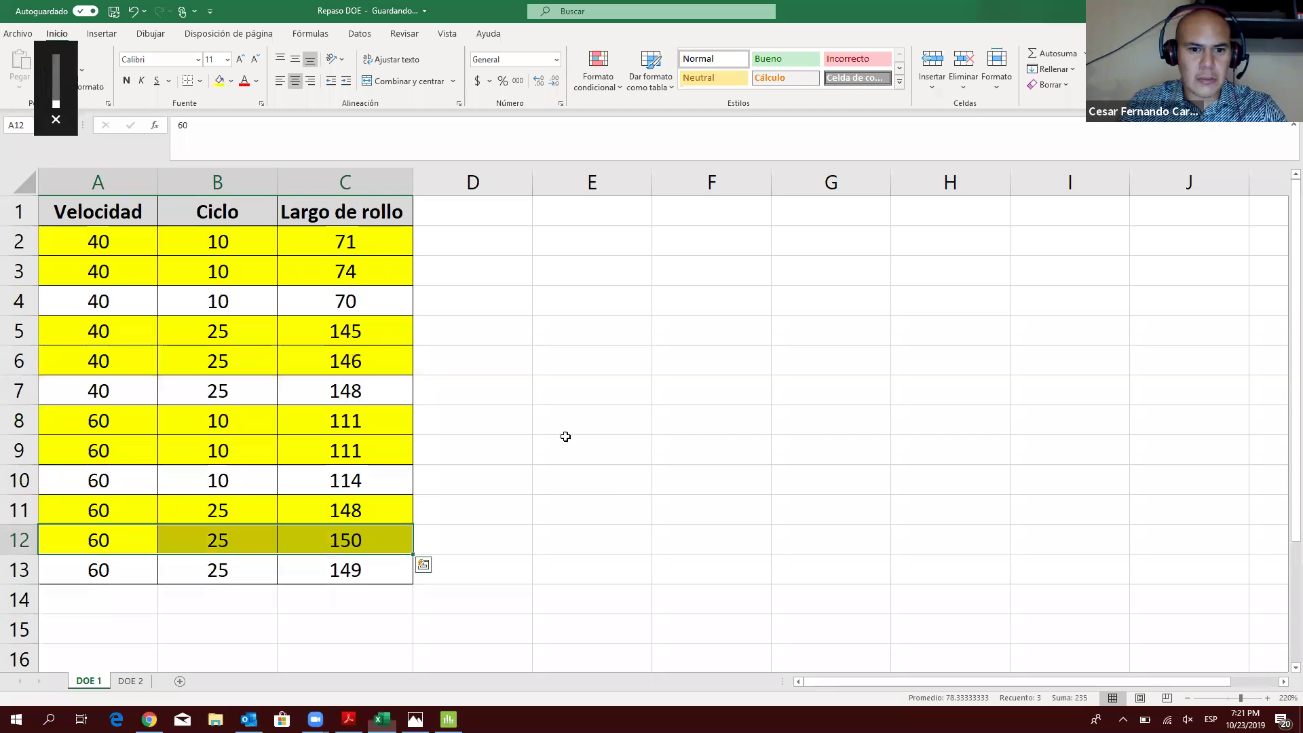
drag(142, 299, 353, 302)
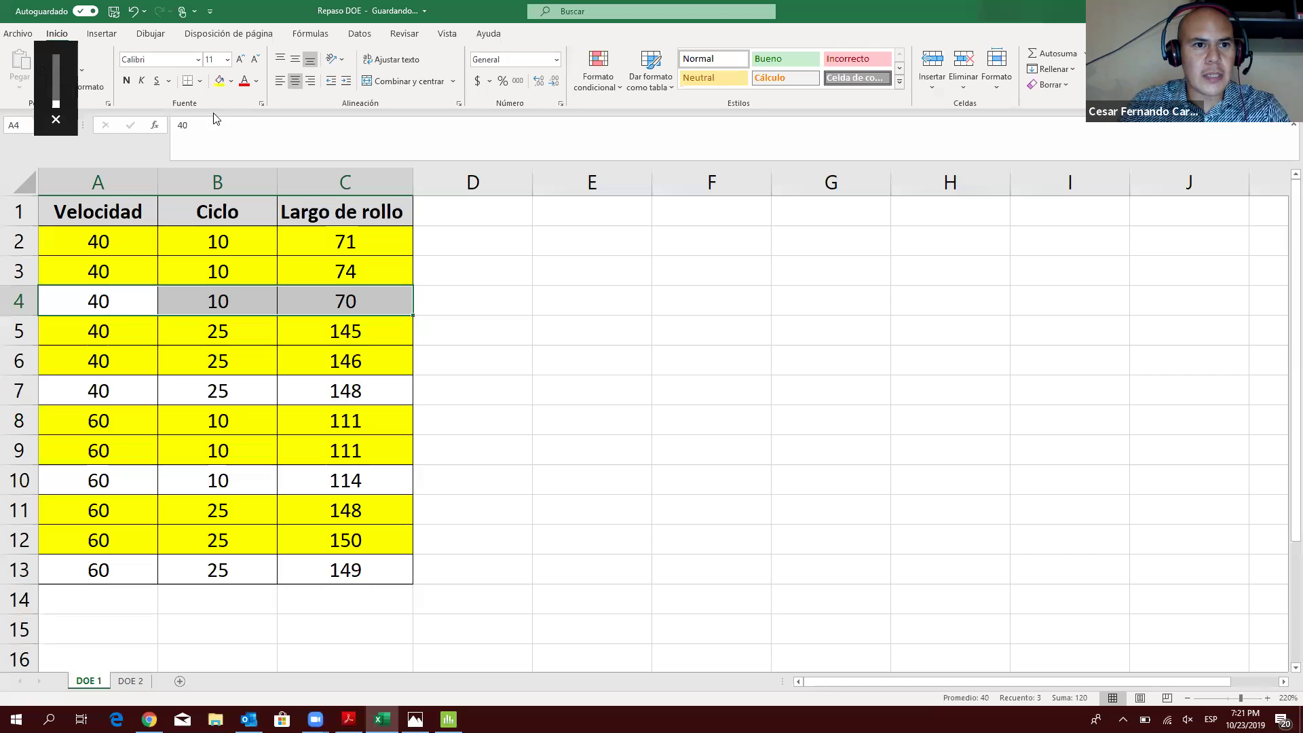
click(218, 85)
key(alt+Tab)
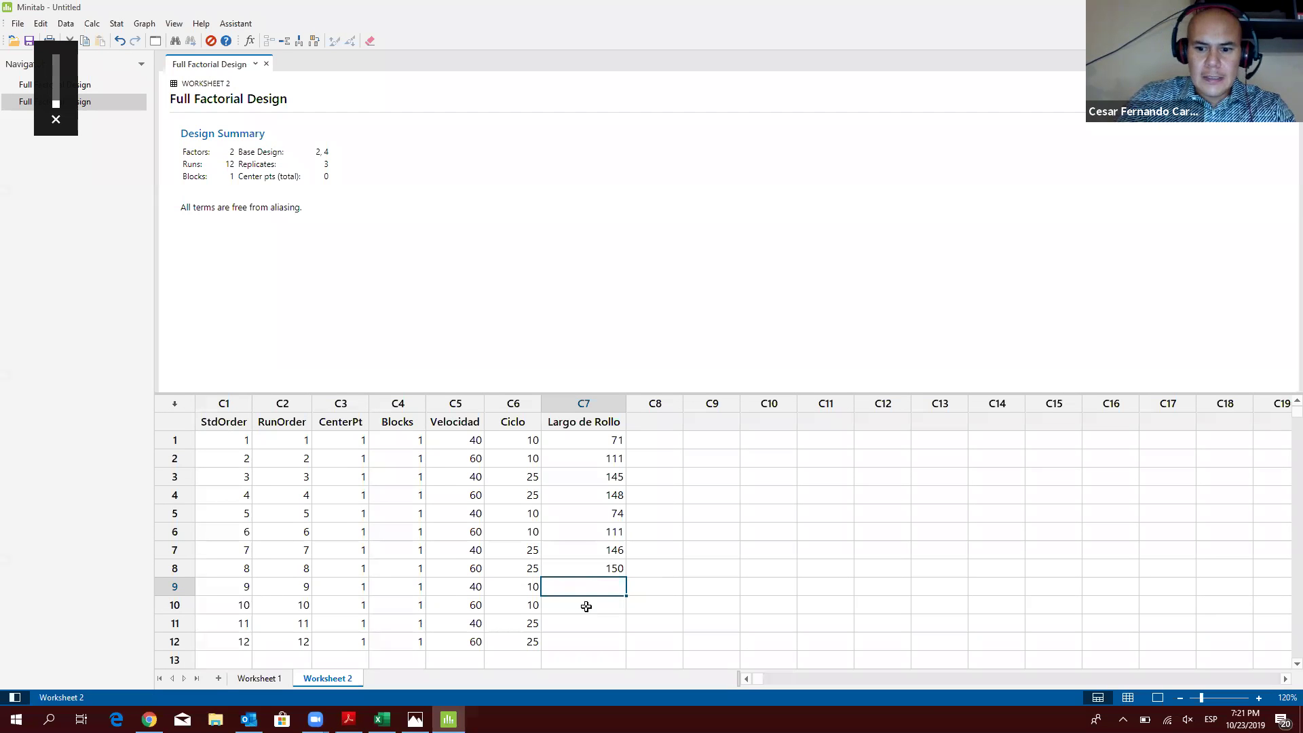
text(70)
key(Return)
Step: Select row 10 of the Excel table (60, 10, 114) and enter 114 as run 10's Largo de Rollo in Minitab
key(alt+Tab)
drag(95, 479, 319, 483)
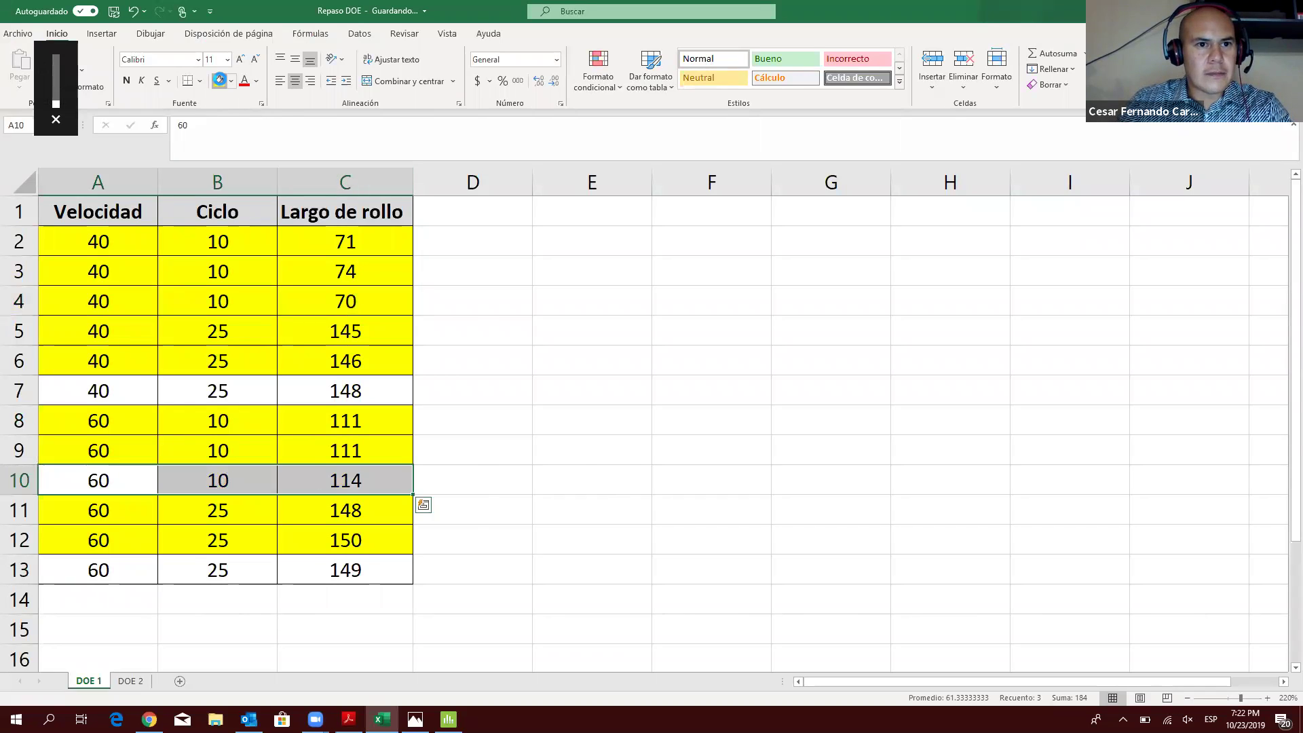
key(alt+Tab)
text(114)
key(Return)
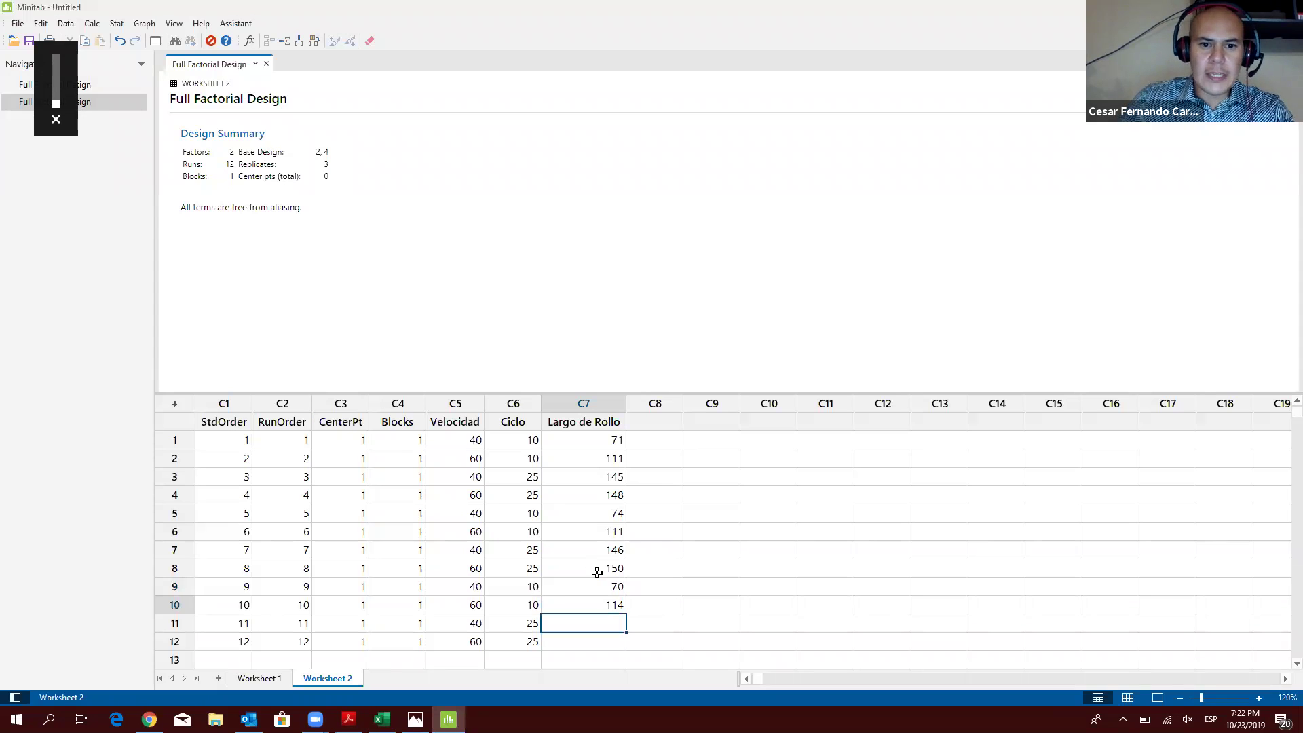
Step: Check run 11's factor levels (40, 25) against the Excel table and enter 148 as its Largo de Rollo in Minitab
drag(473, 619, 524, 622)
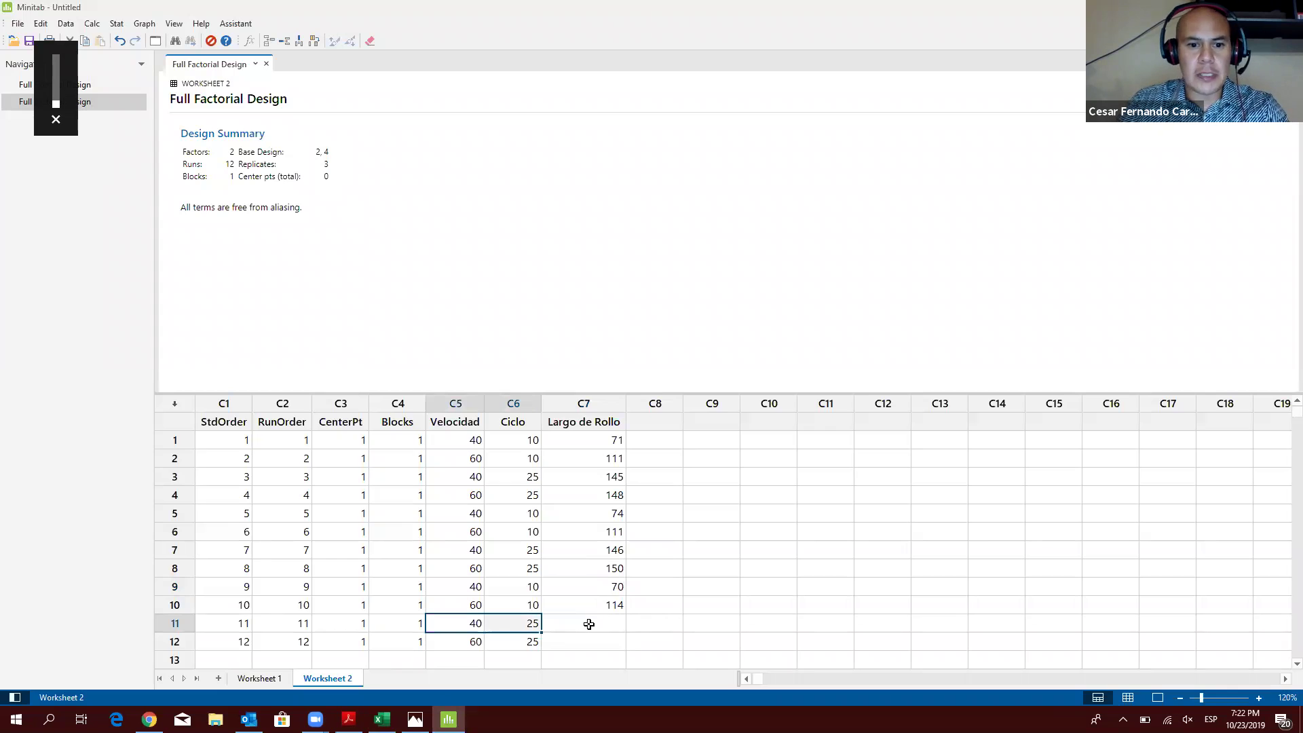
key(alt+Tab)
key(alt+Tab)
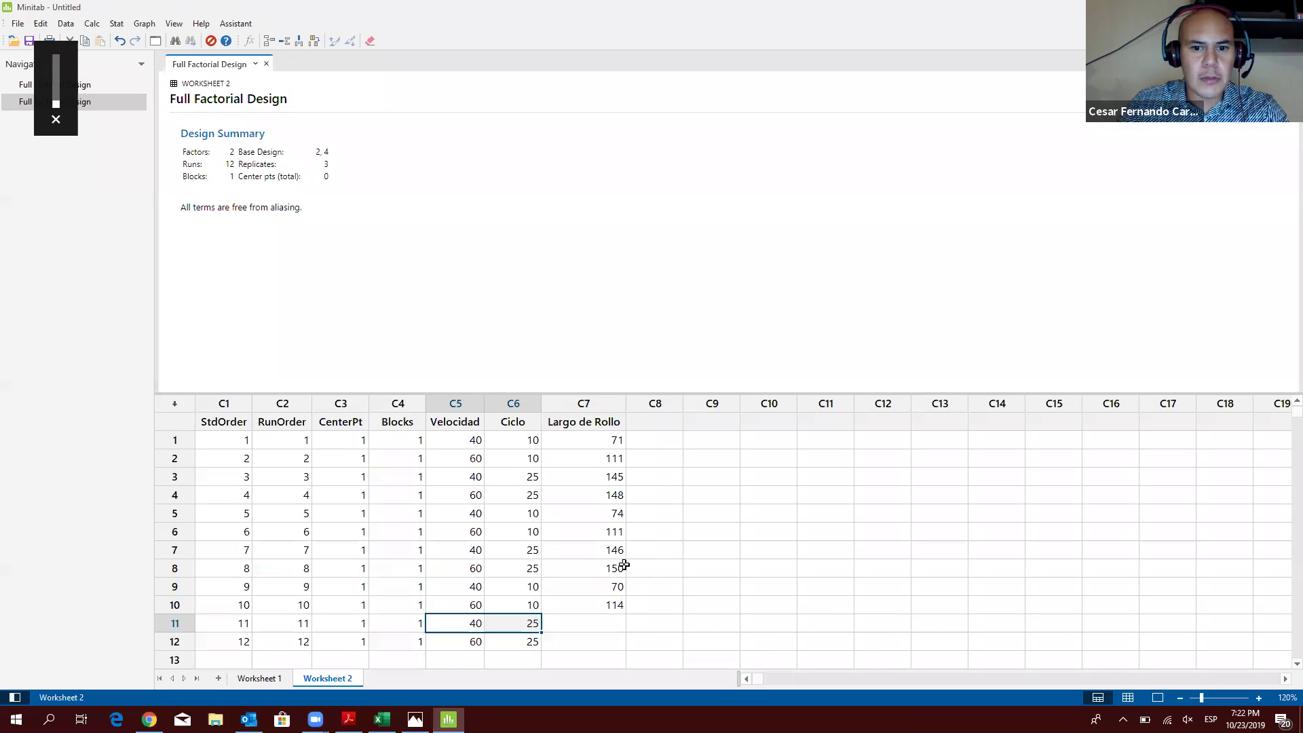
click(609, 618)
text(148)
key(Return)
Step: Select row 13 of the Excel table (60, 25, 149) and enter 149 as run 12's Largo de Rollo in Minitab
key(alt+Tab)
drag(140, 563, 340, 570)
key(alt+Tab)
key(alt+Tab)
key(alt+Tab)
text(149)
key(Return)
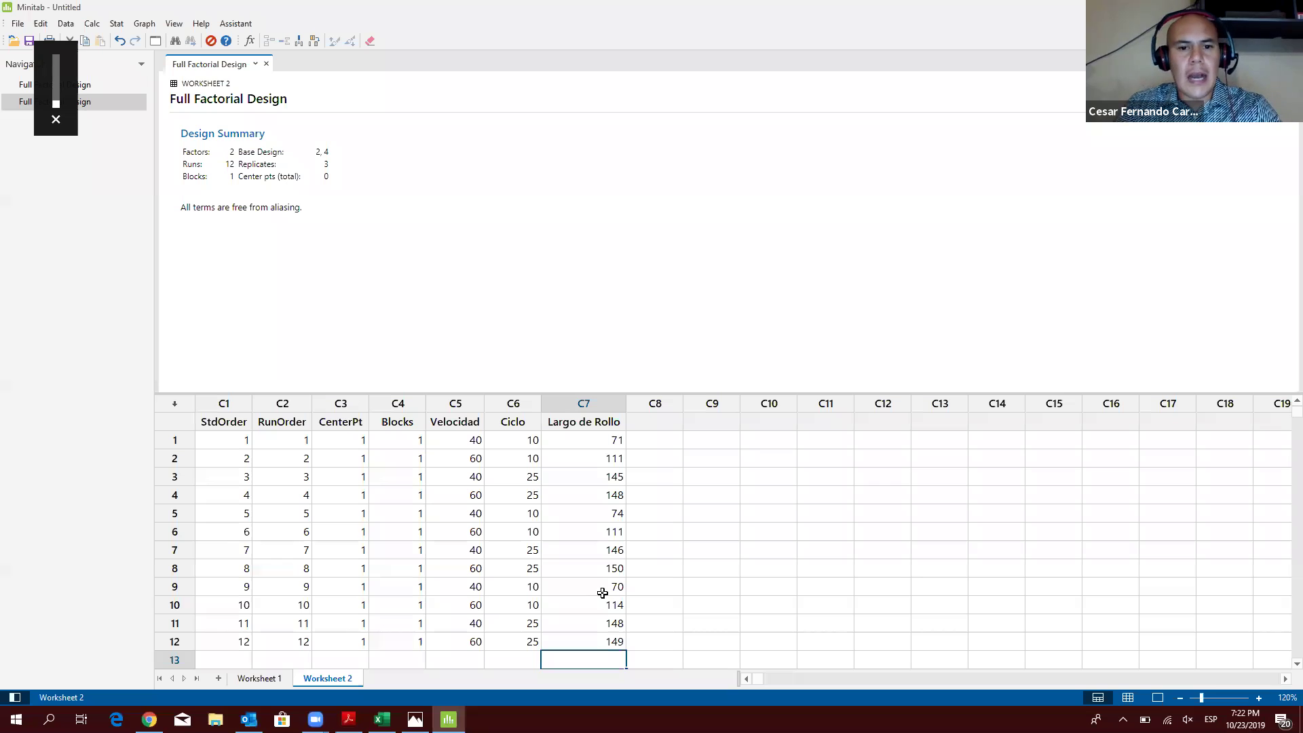
Step: Enlarge the worksheet pane and review the Velocidad, Ciclo and Largo de Rollo values for runs 1 to 12
scroll(664, 535, up, 1)
scroll(801, 395, up, 1)
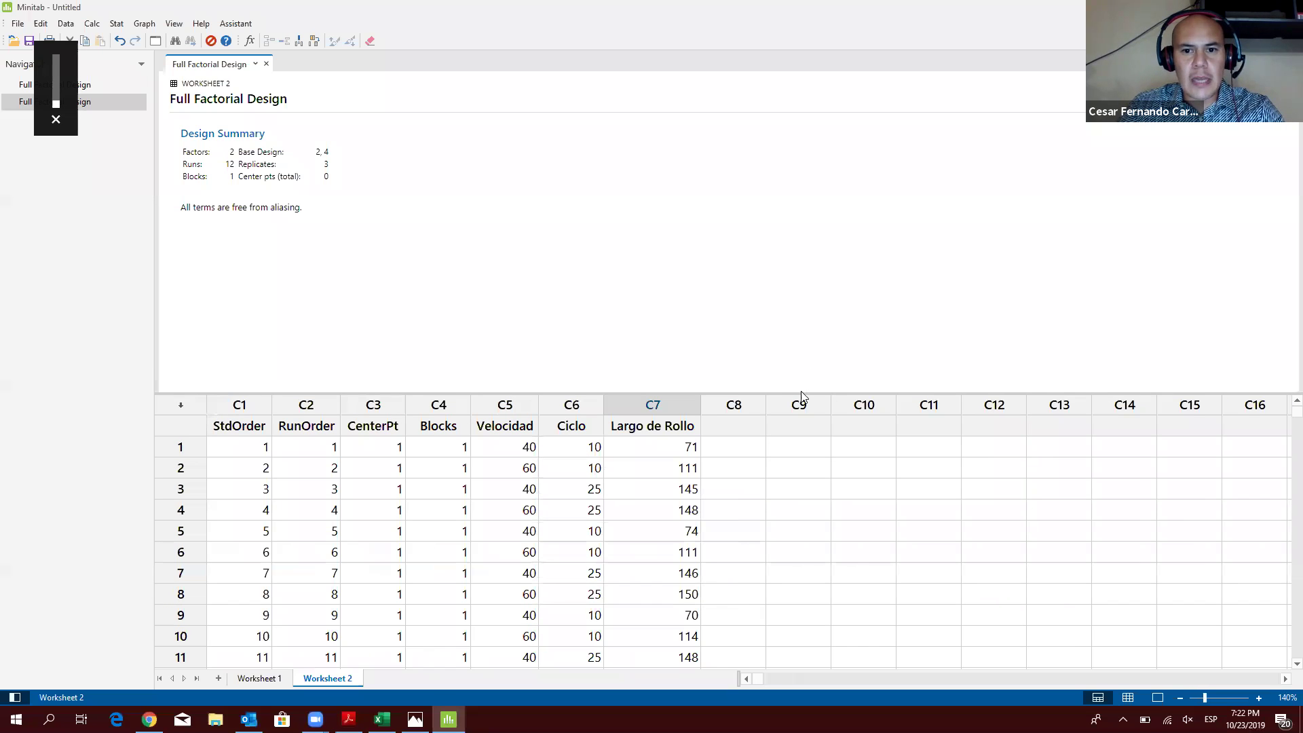
drag(806, 395, 819, 216)
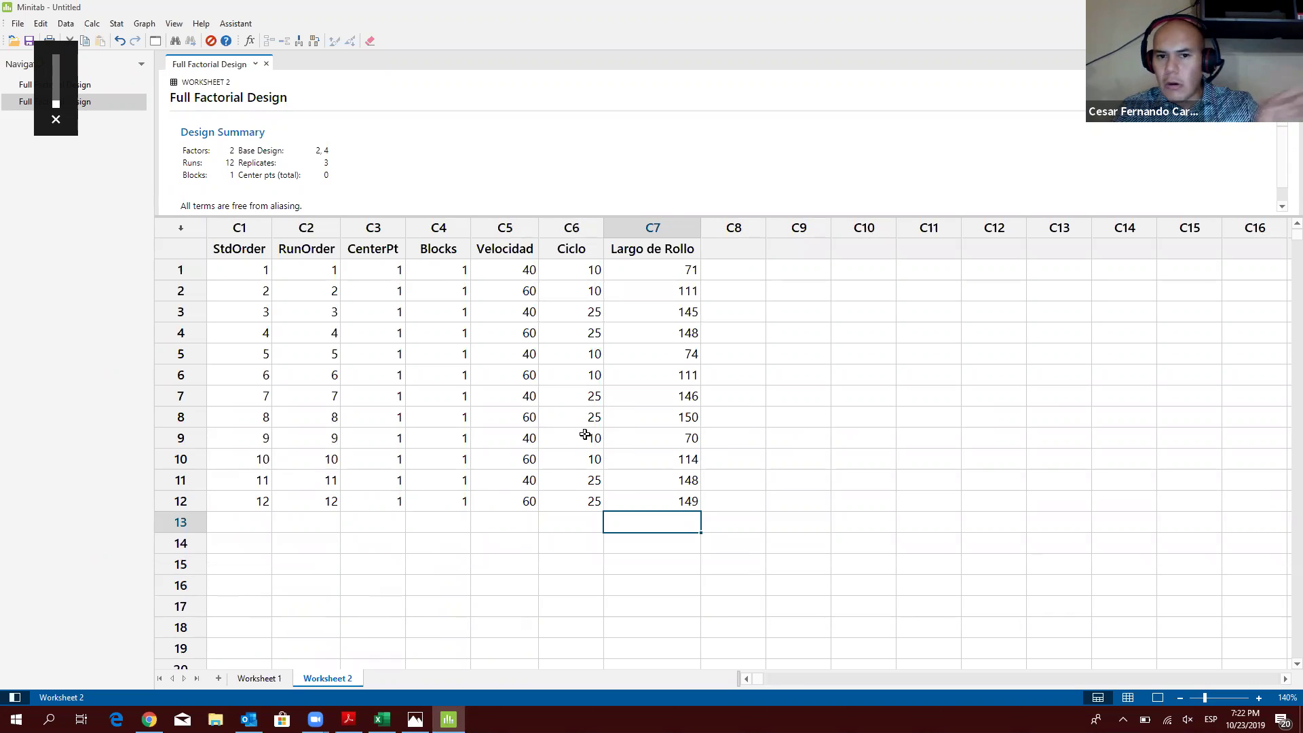
drag(556, 499, 521, 276)
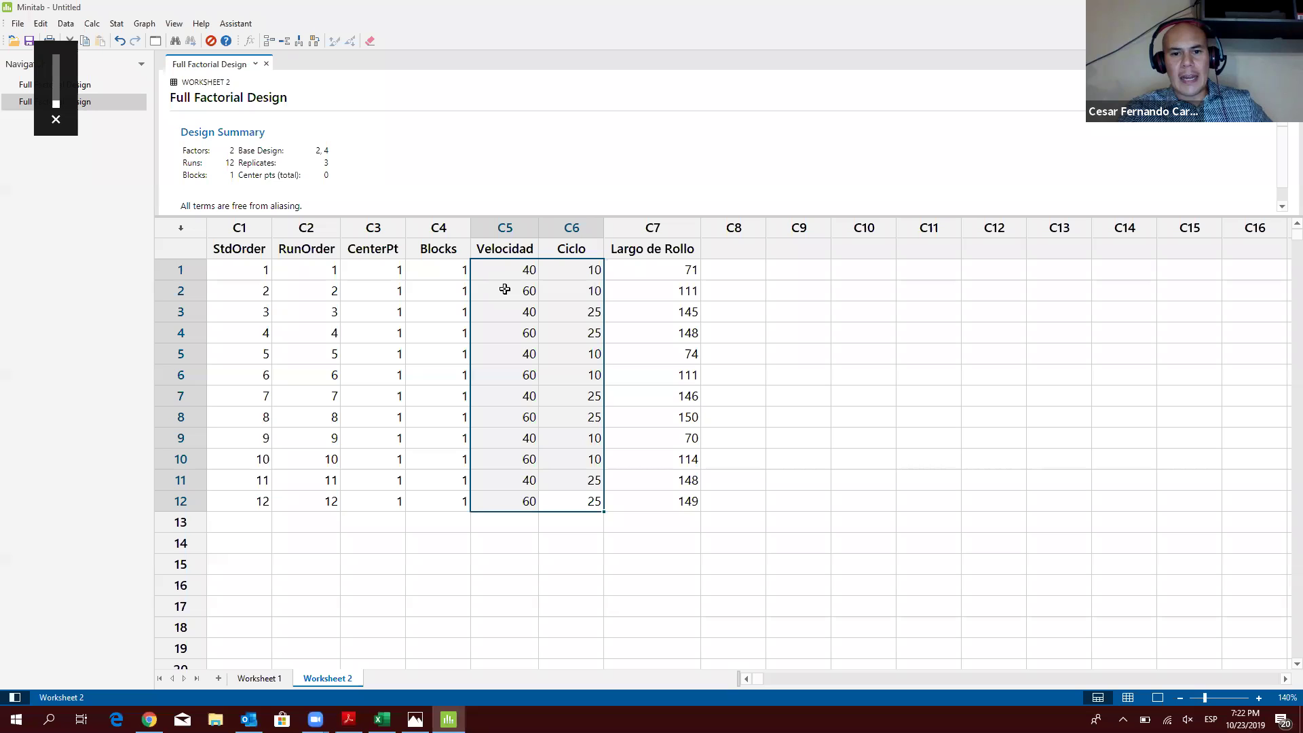
drag(657, 267, 649, 501)
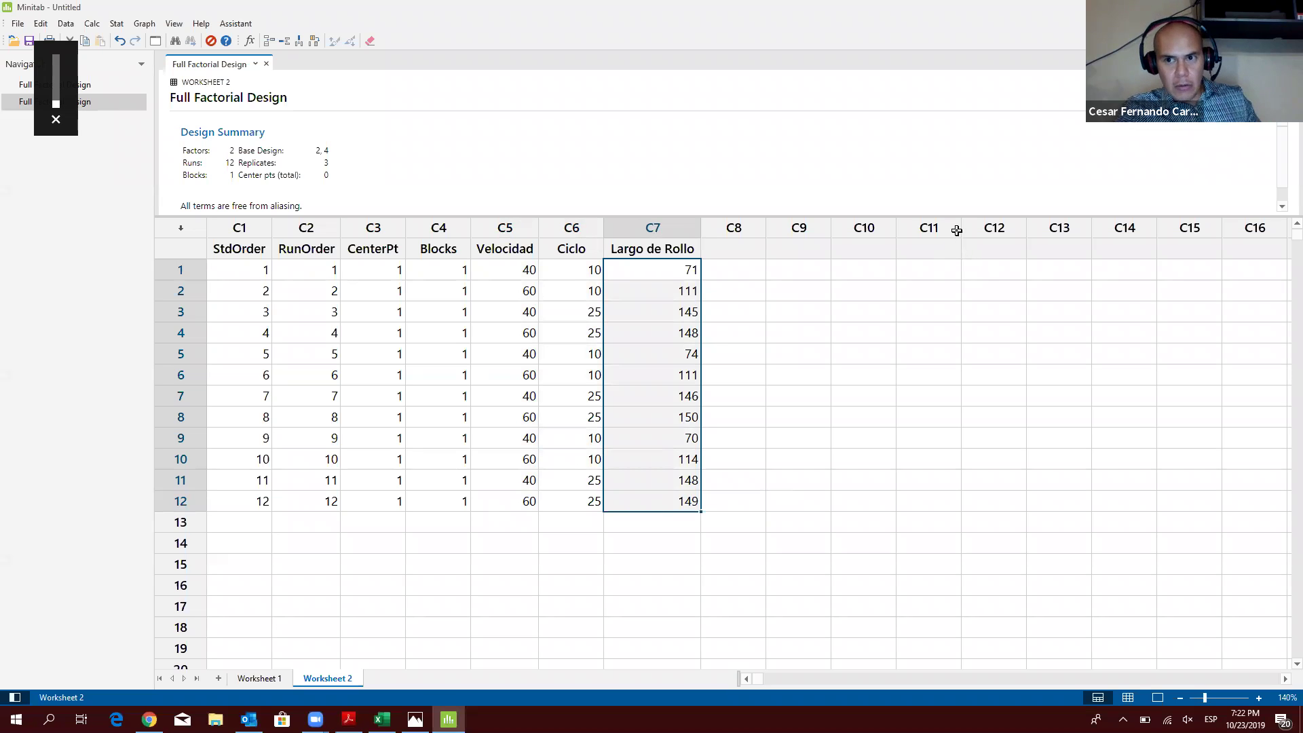
Step: Analyze the factorial design with Largo de Rollo as the response, including the Pareto chart and four-in-one residual plots
click(116, 23)
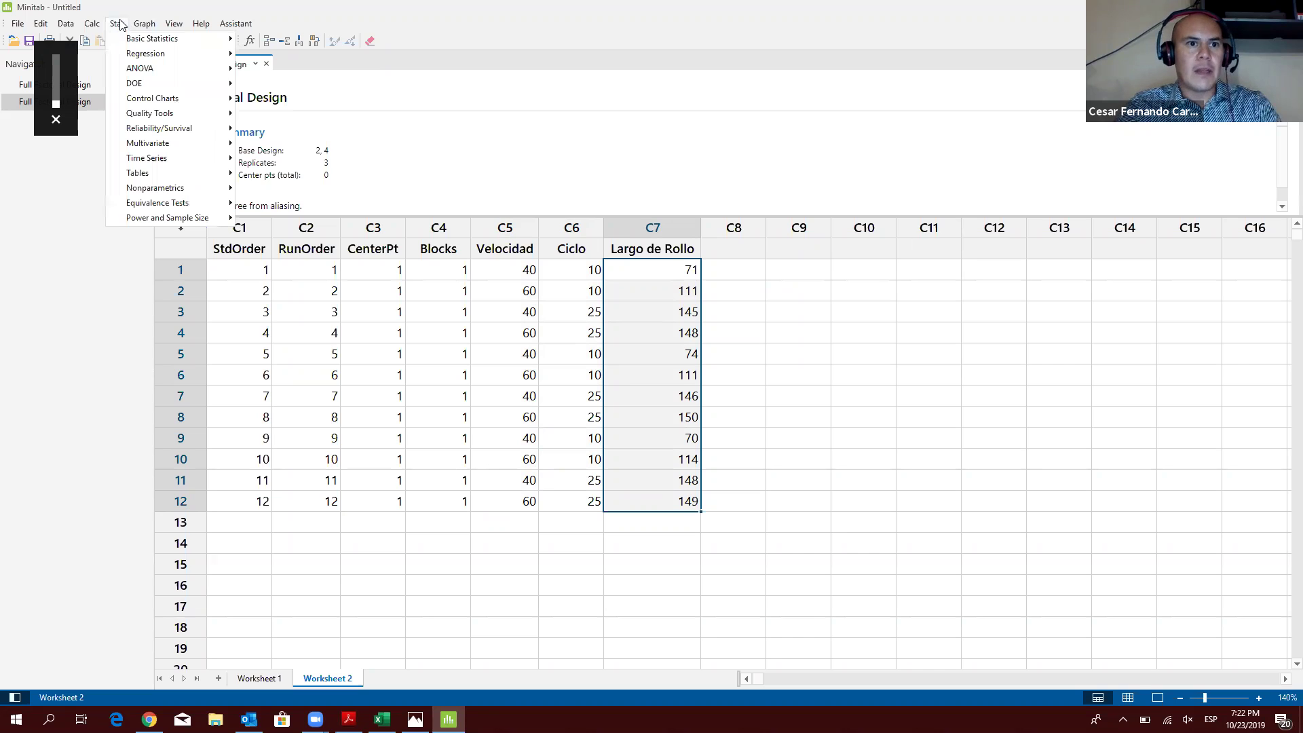
mouse_move(133, 86)
mouse_move(275, 99)
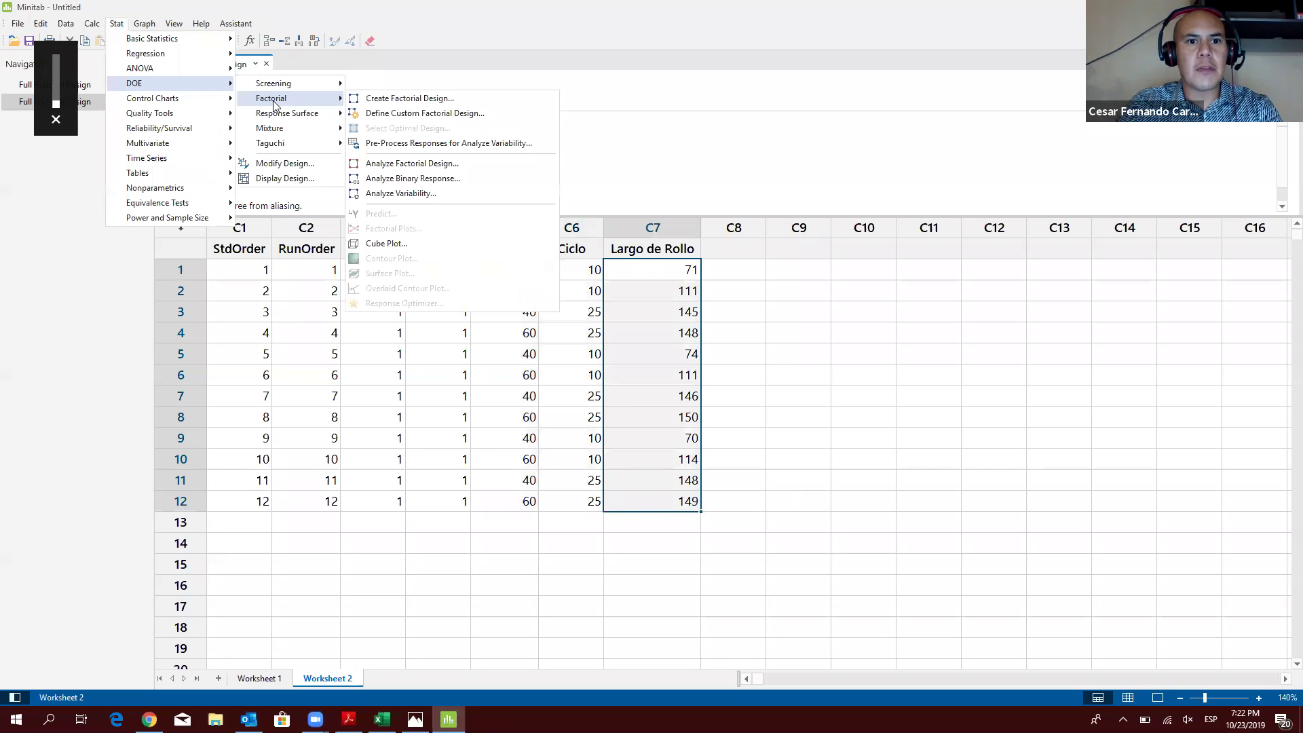
click(397, 167)
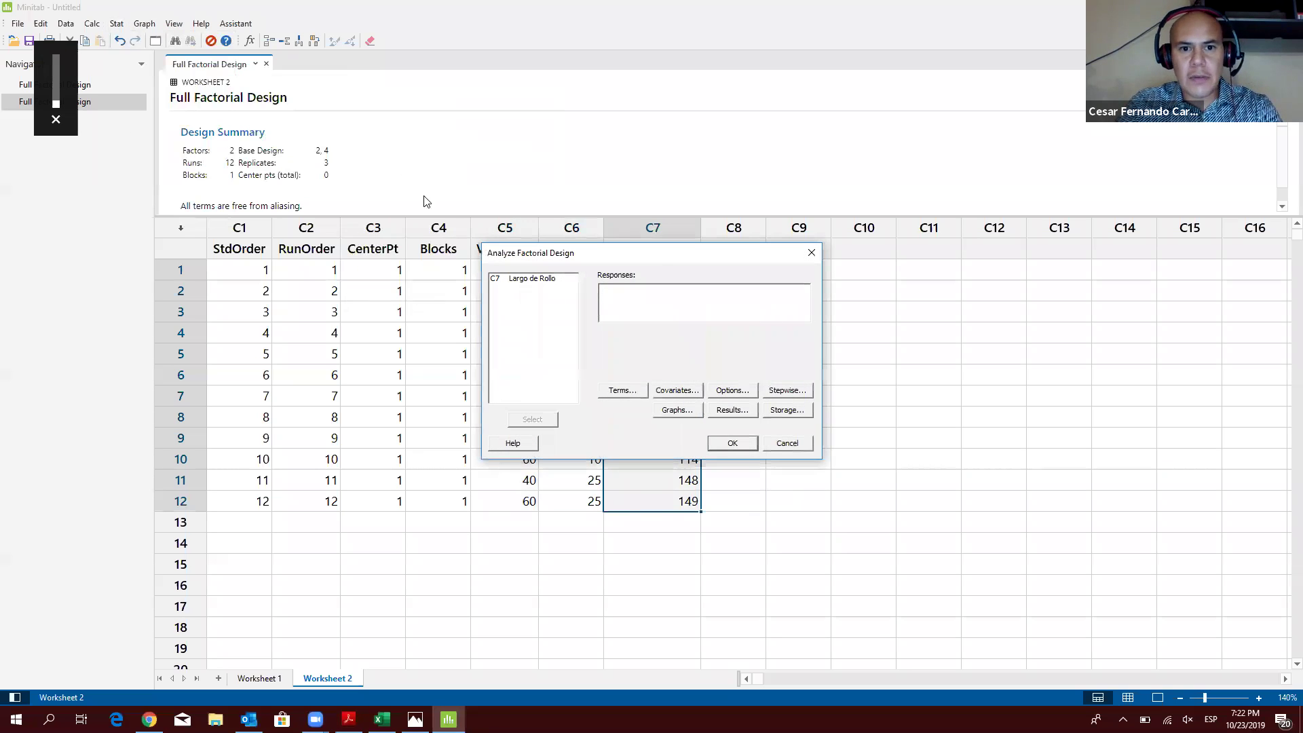
double_click(526, 280)
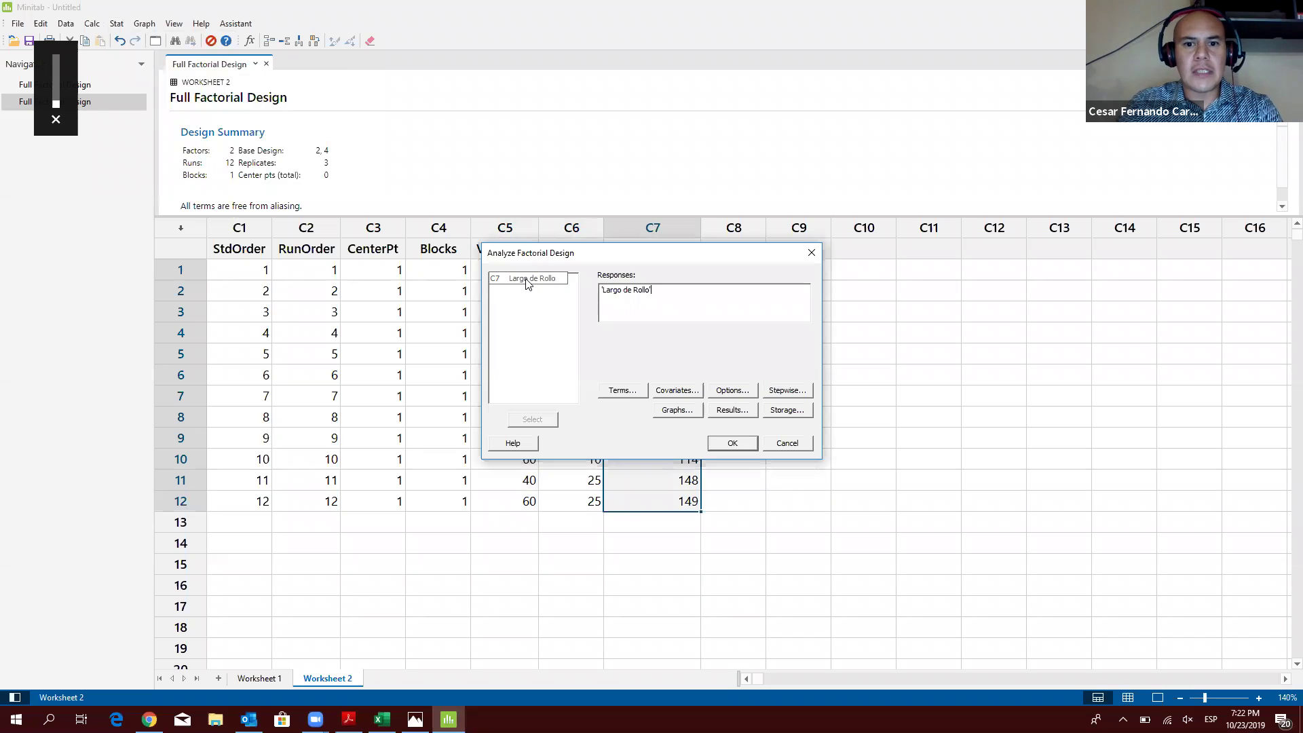
click(677, 410)
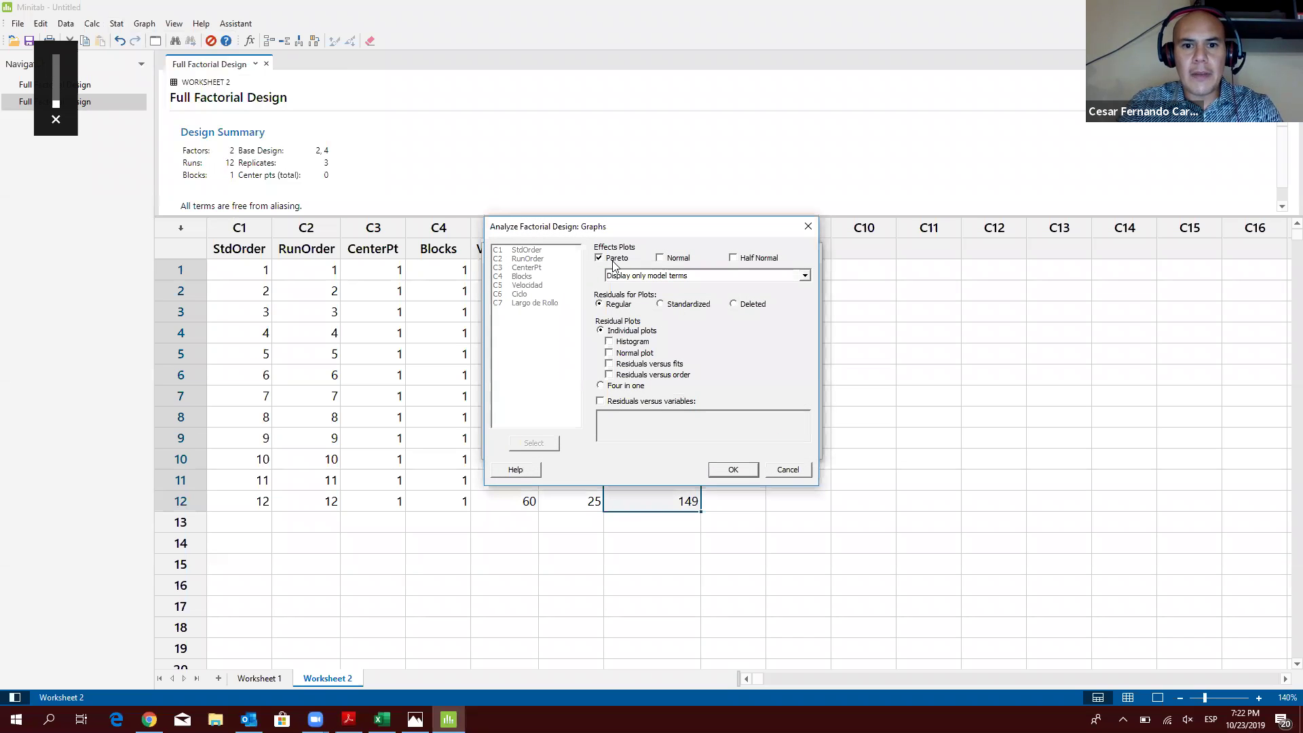
click(624, 386)
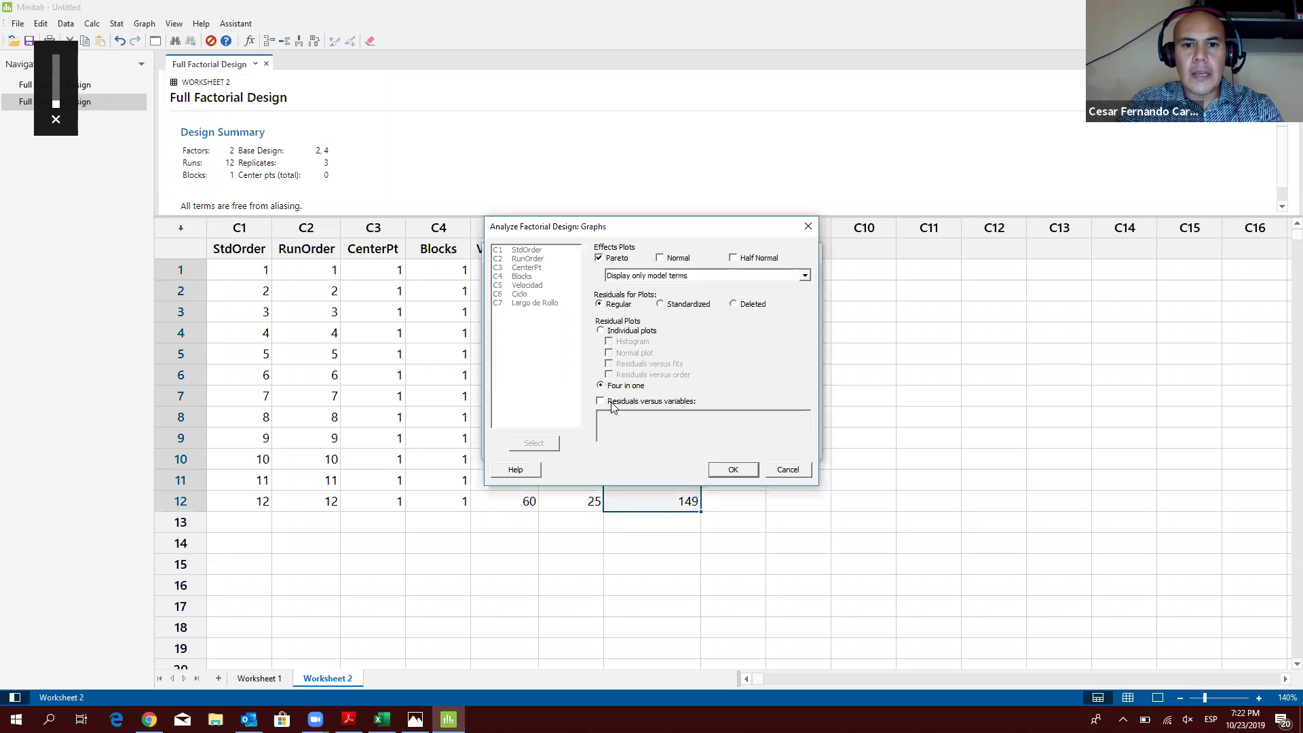
click(729, 471)
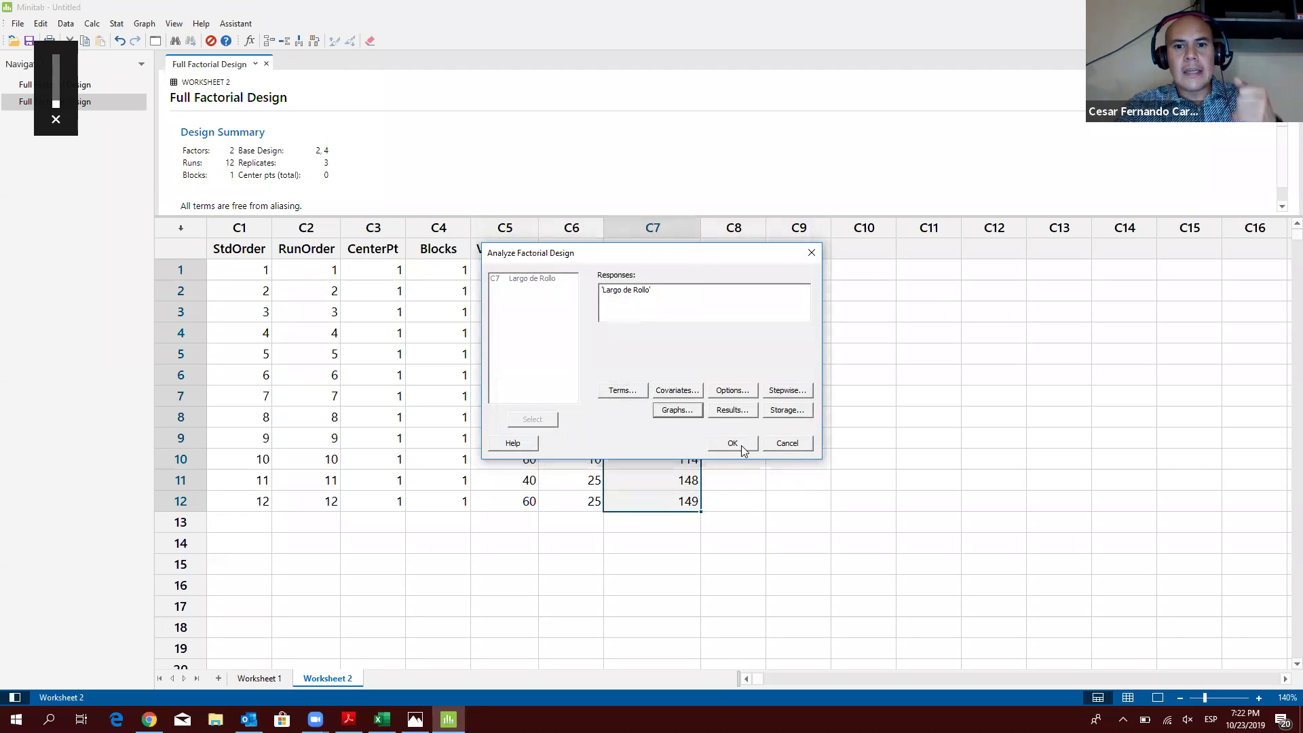
click(741, 446)
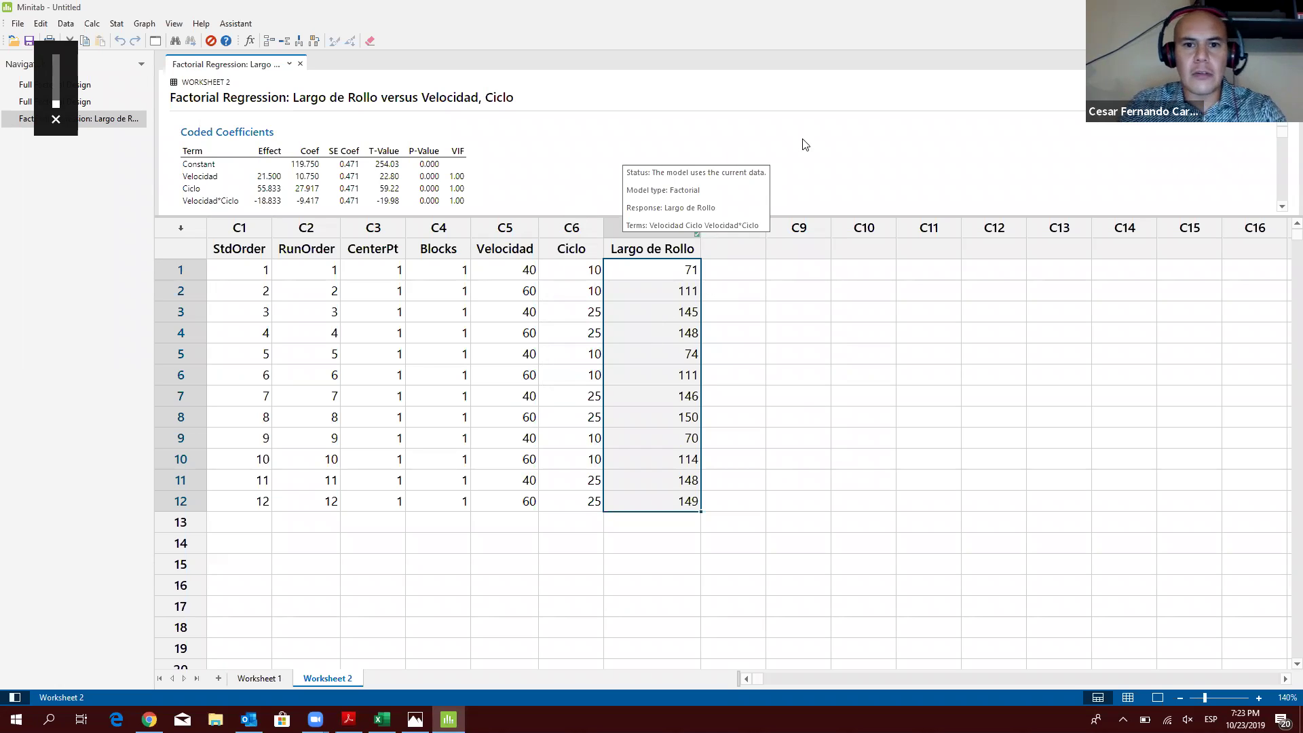
Step: Enlarge the output pane and examine the Pareto chart and residual plots for Largo de Rollo
key(alt+Tab)
click(495, 350)
scroll(546, 173, down, 5)
drag(581, 214, 582, 445)
scroll(591, 283, down, 4)
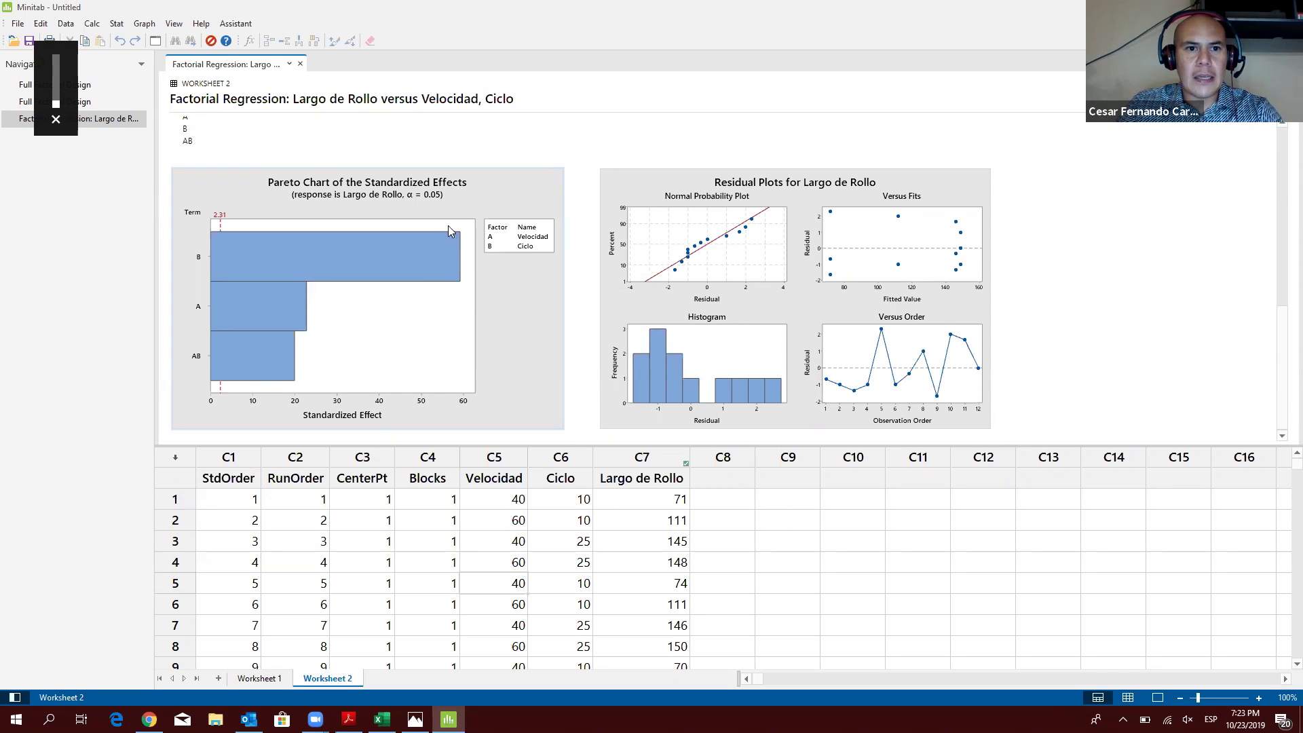
Step: Create factorial plots showing the main effects and the Velocidad by Ciclo interaction for Largo de Rollo
click(116, 24)
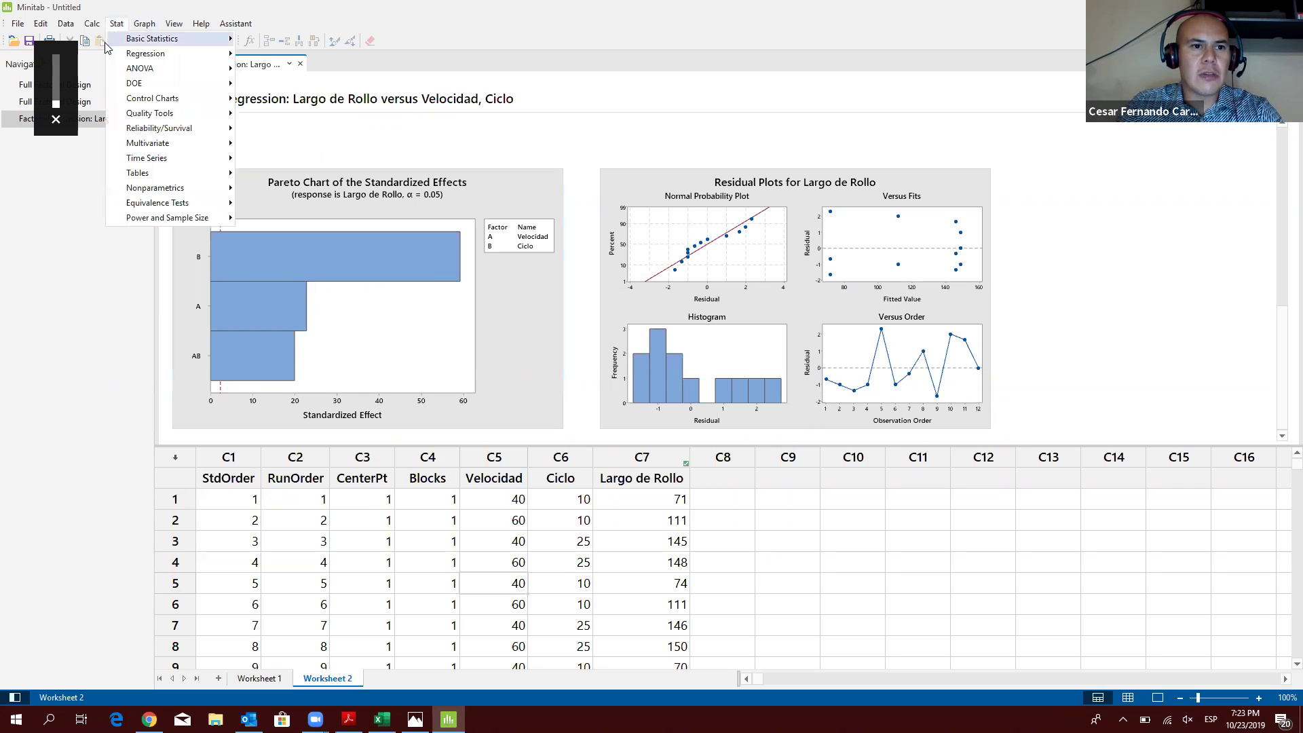
mouse_move(153, 88)
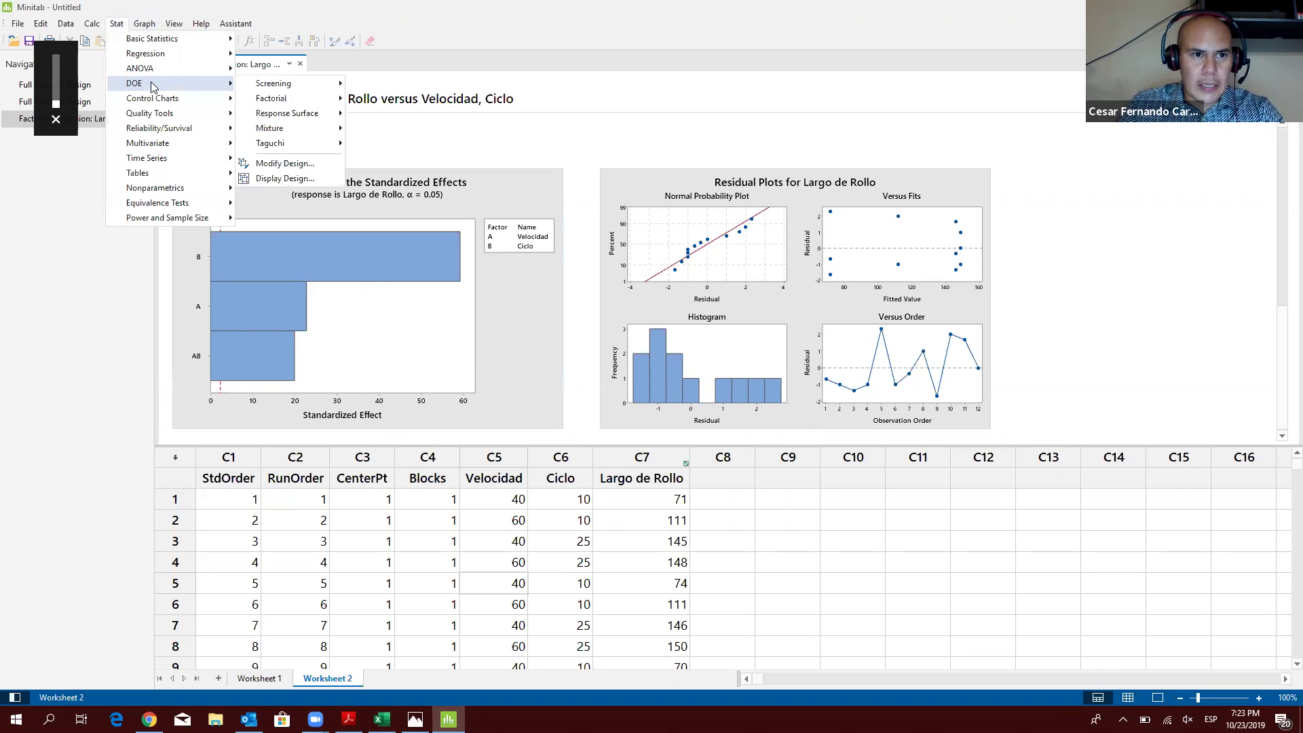
mouse_move(276, 102)
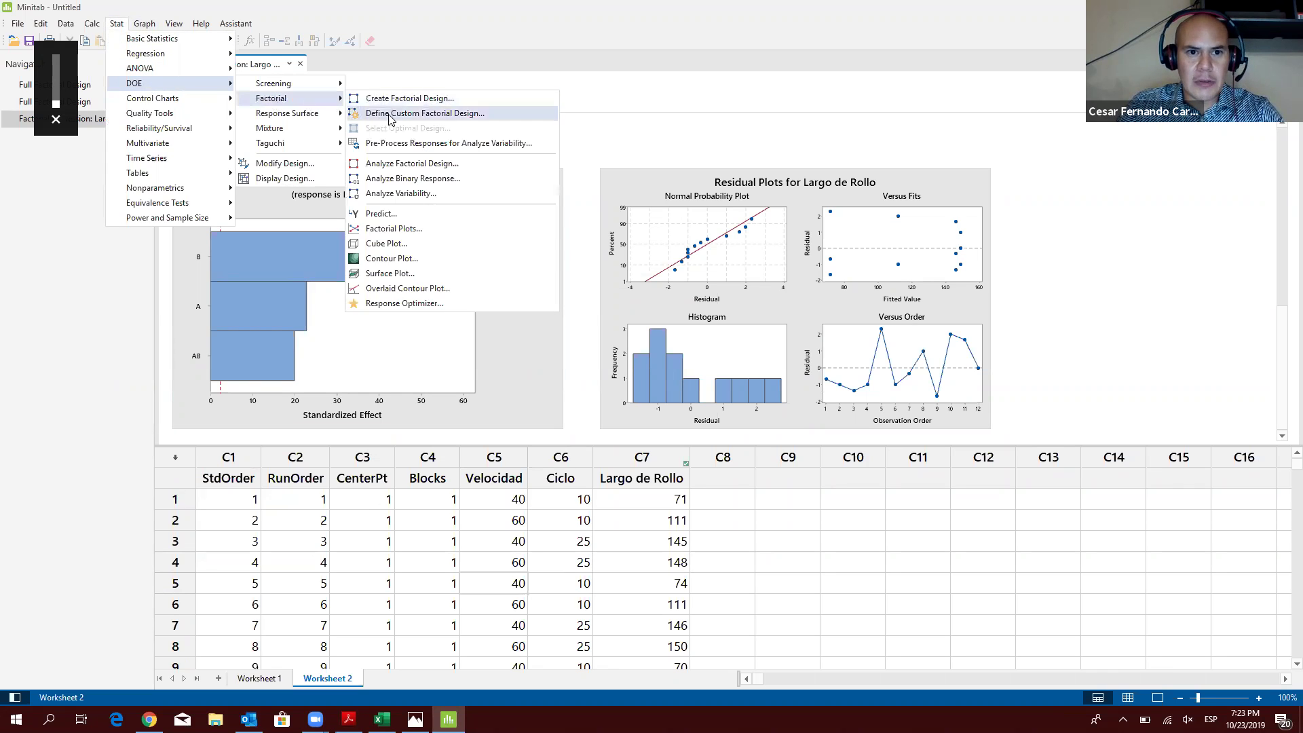
click(394, 229)
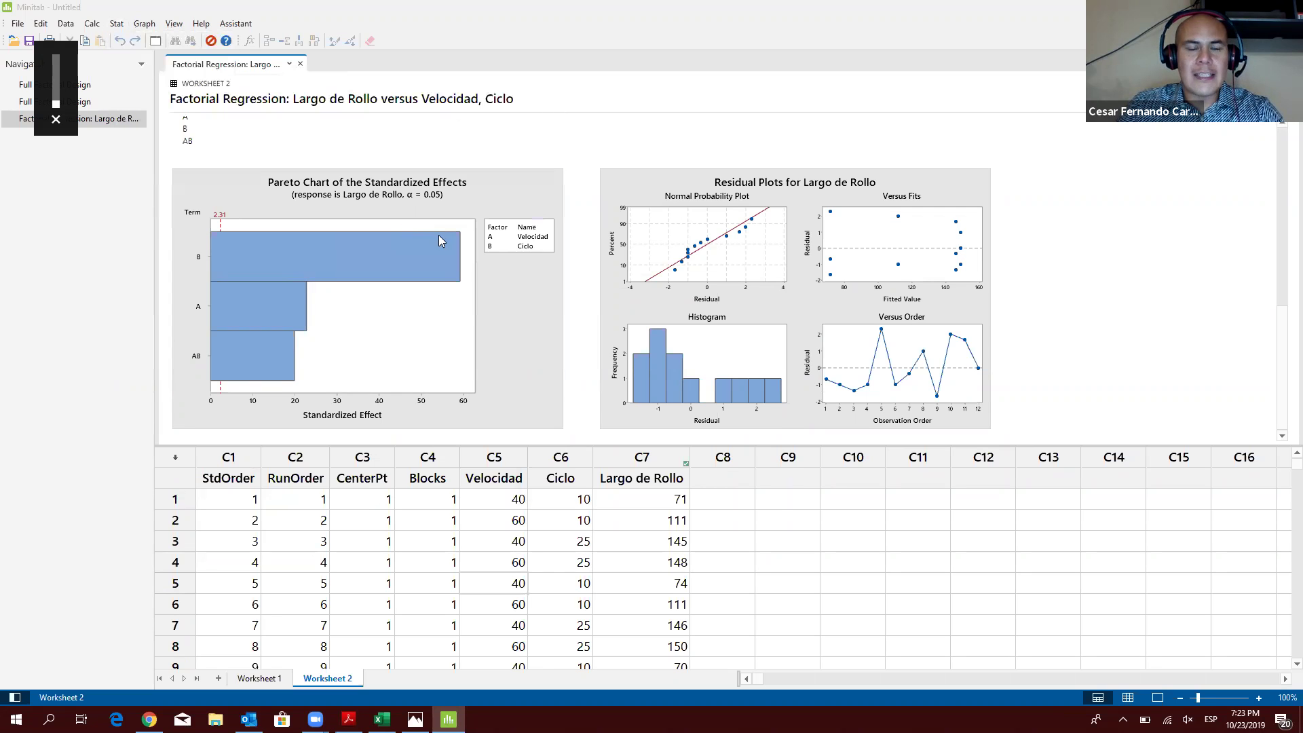
click(695, 481)
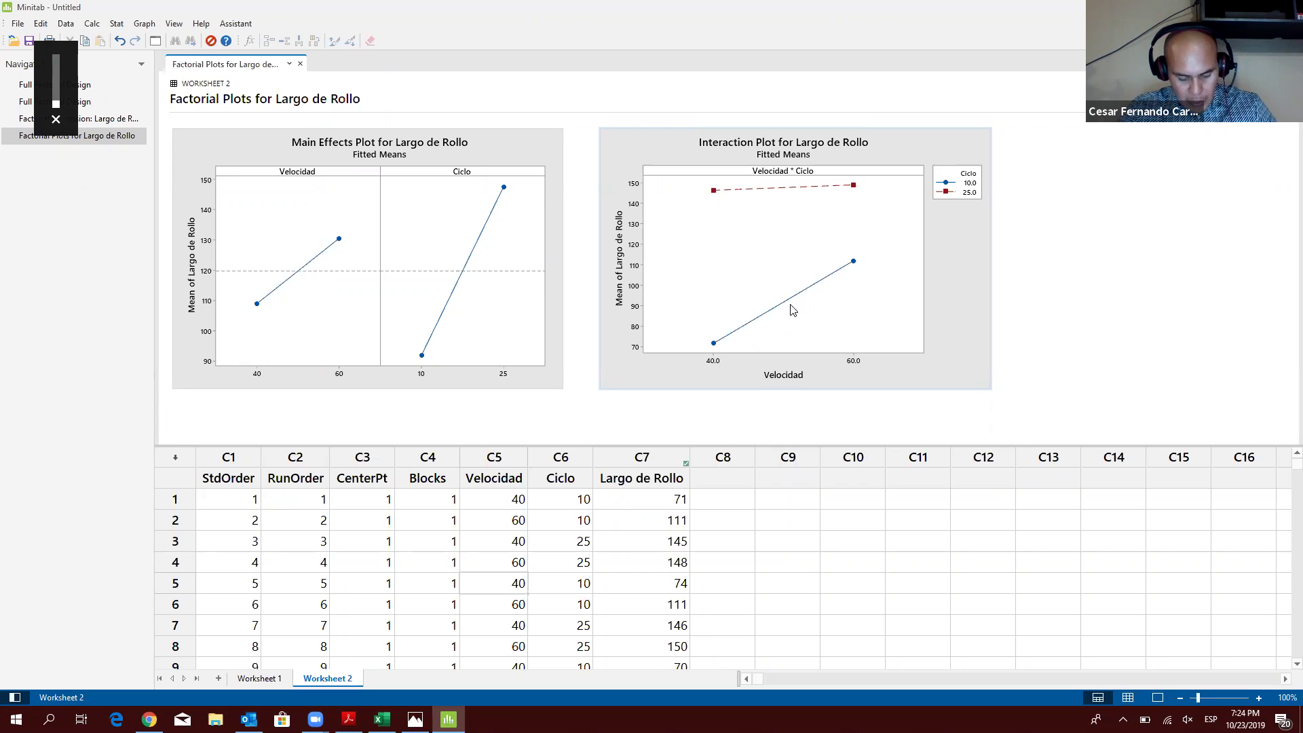
Step: Switch to the Repaso DOE workbook in Excel and highlight rows 7 (40, 25, 148) and 13 (60, 25, 149) in yellow
drag(541, 541, 619, 542)
key(alt+Tab)
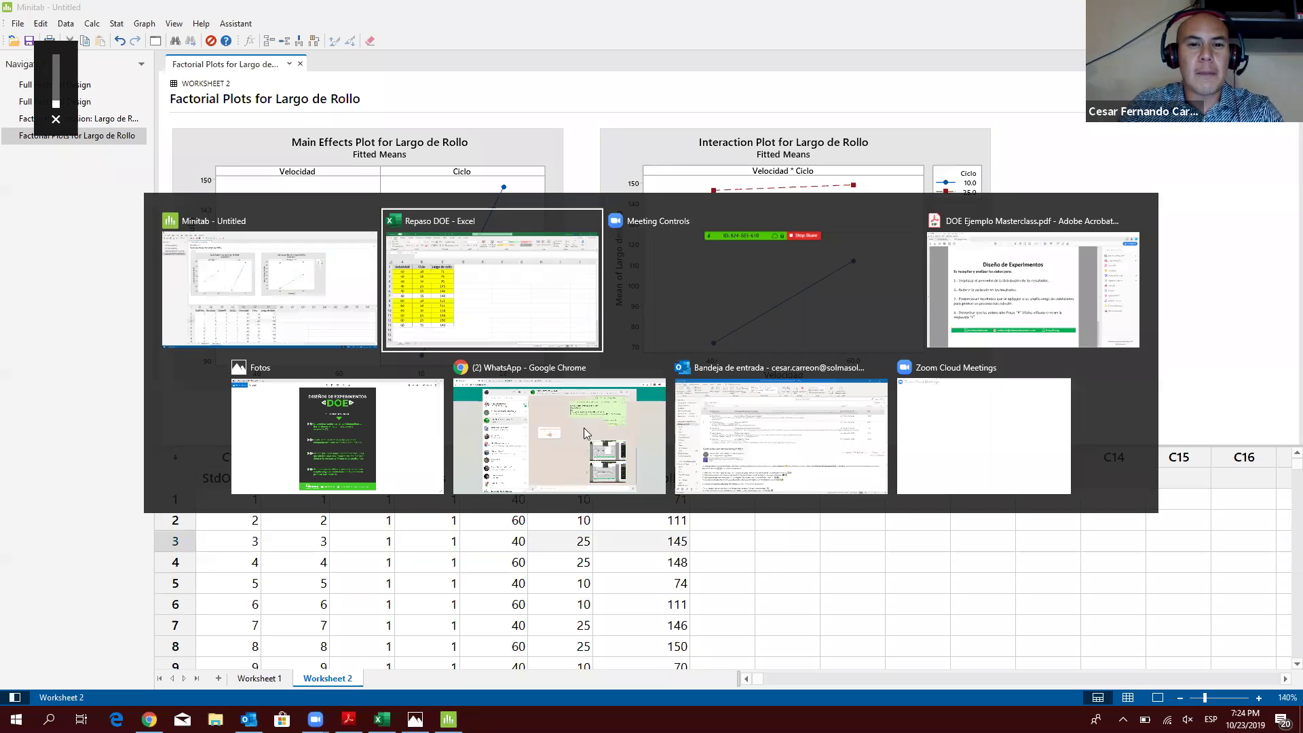
drag(131, 385, 328, 382)
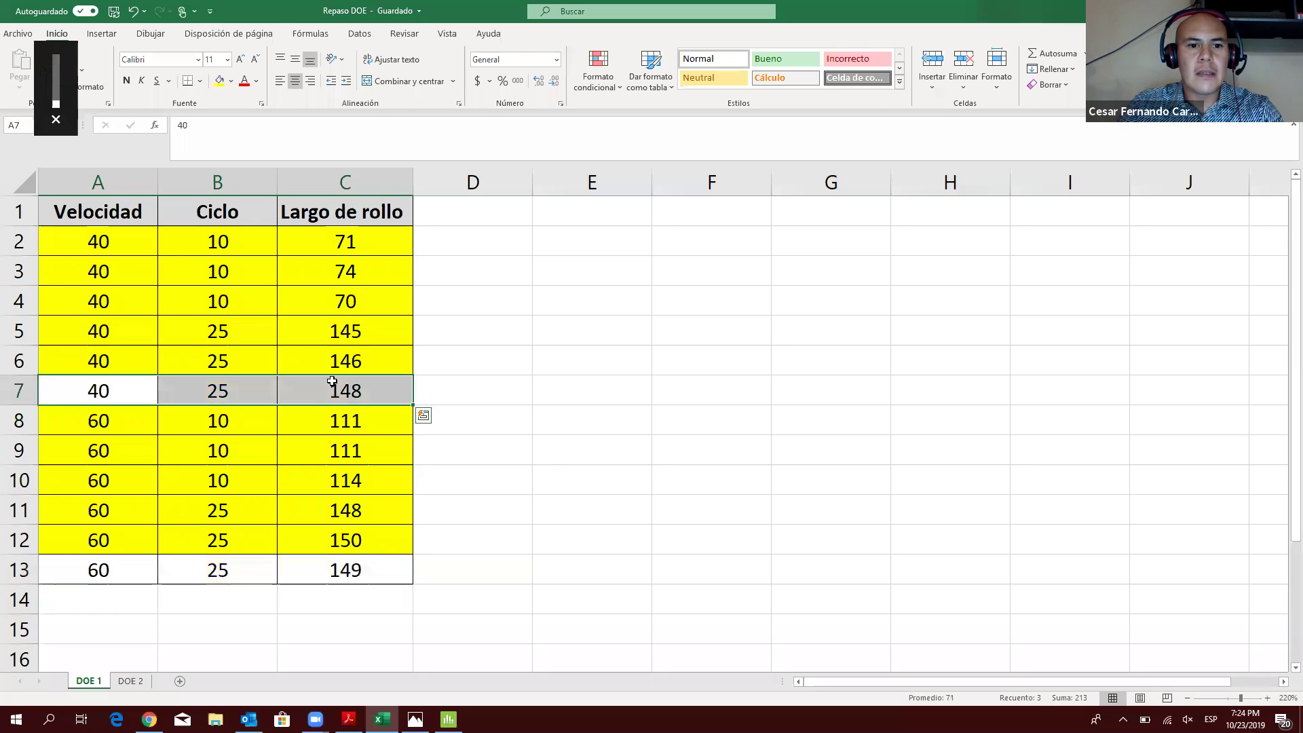
click(220, 80)
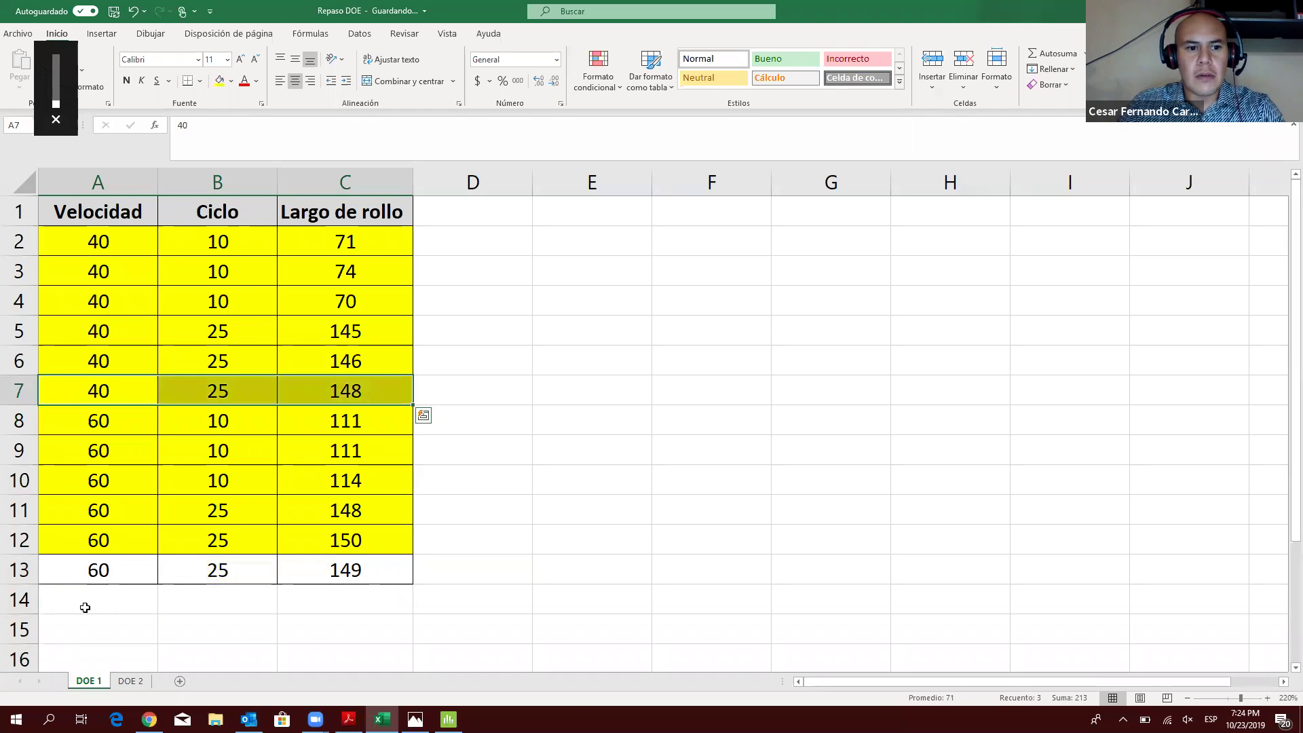
click(112, 574)
drag(211, 551, 299, 552)
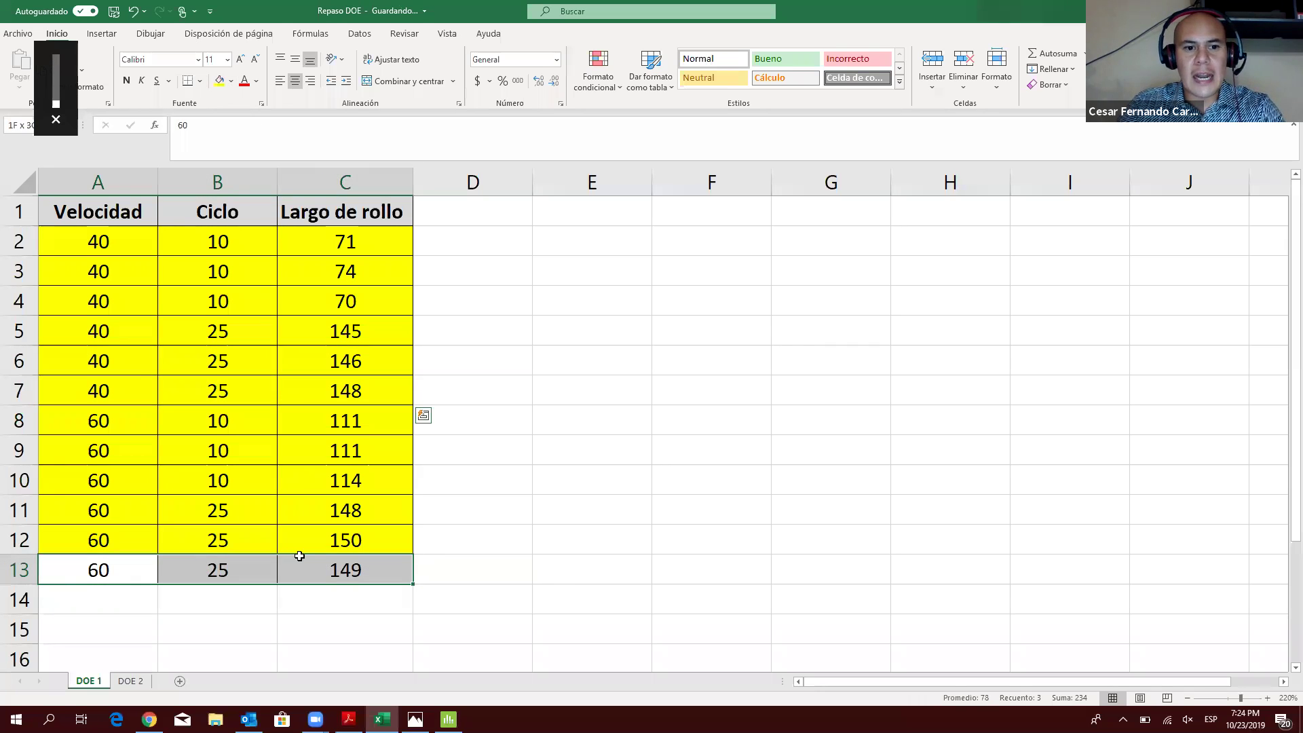
click(220, 84)
Step: Examine the three replicates of each Velocidad and Ciclo combination and their Largo de rollo values in the Excel table
drag(344, 567, 124, 506)
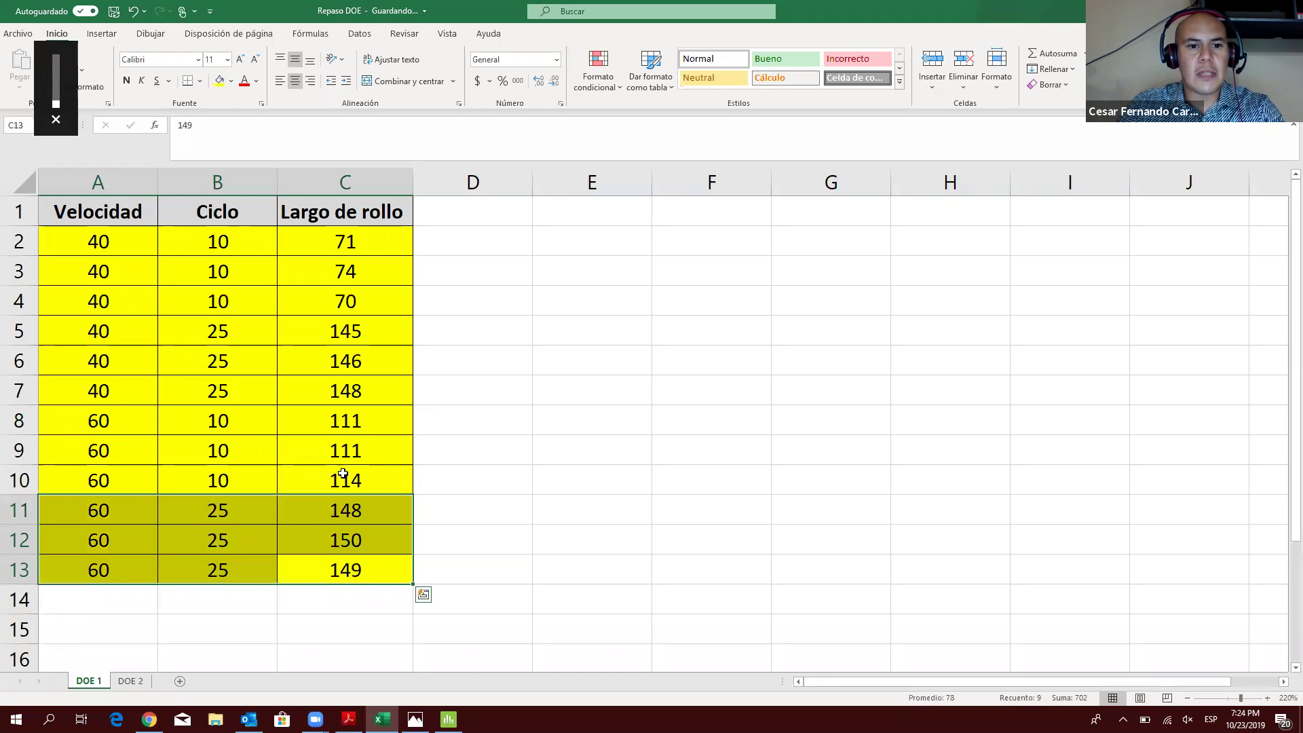
click(289, 466)
drag(288, 464, 139, 424)
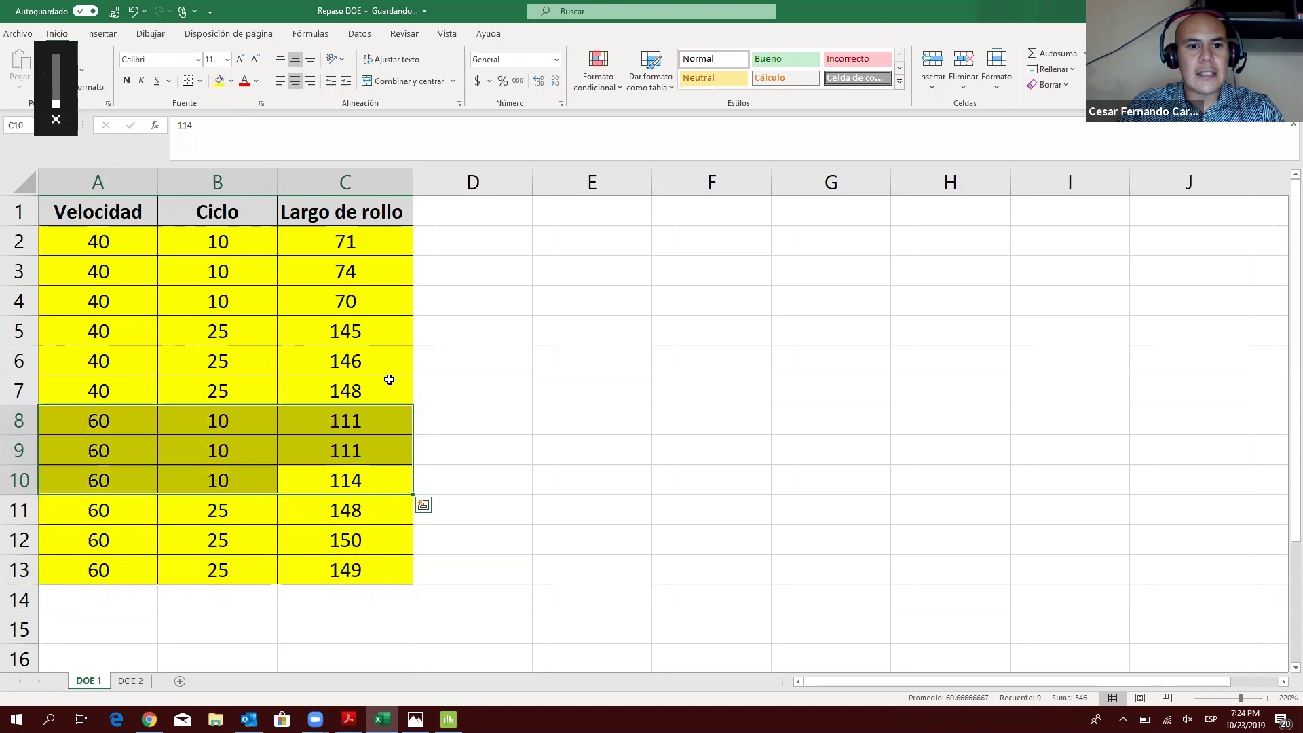
click(310, 380)
drag(310, 380, 119, 332)
drag(360, 294, 129, 242)
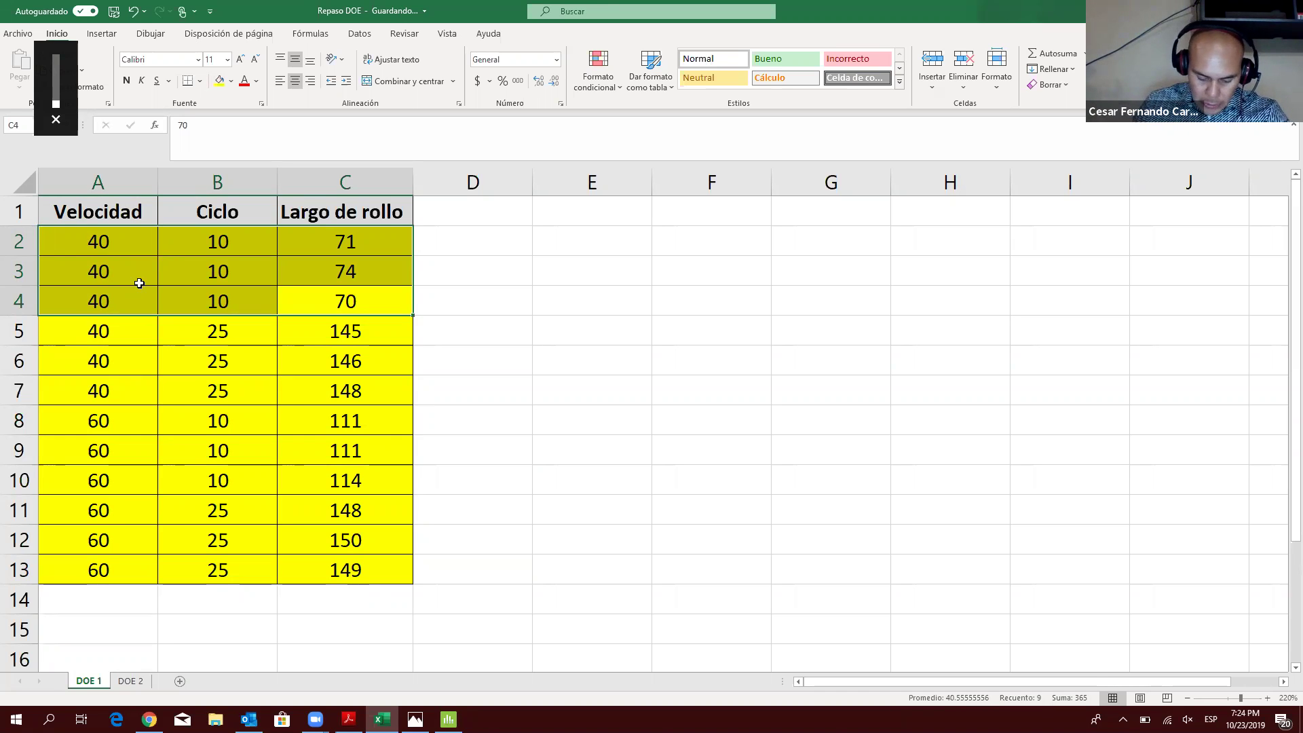
key(ctrl+v)
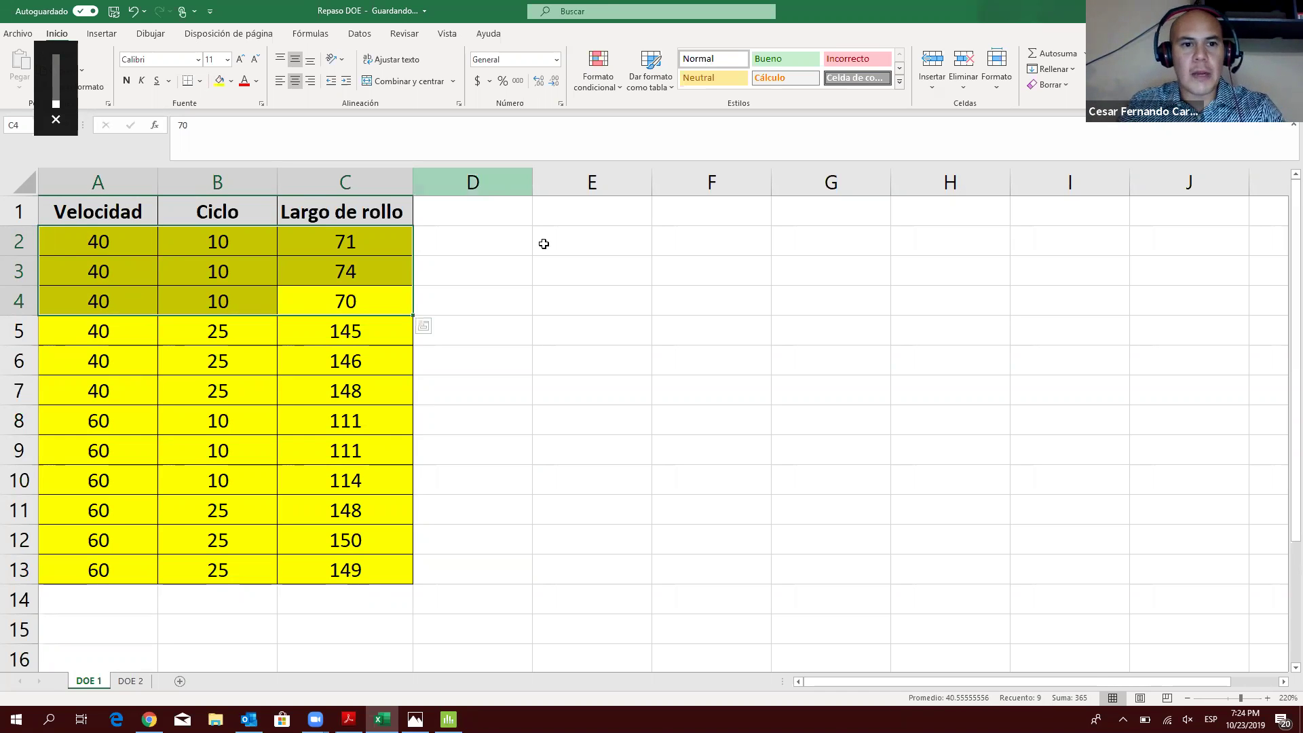
drag(372, 241, 345, 569)
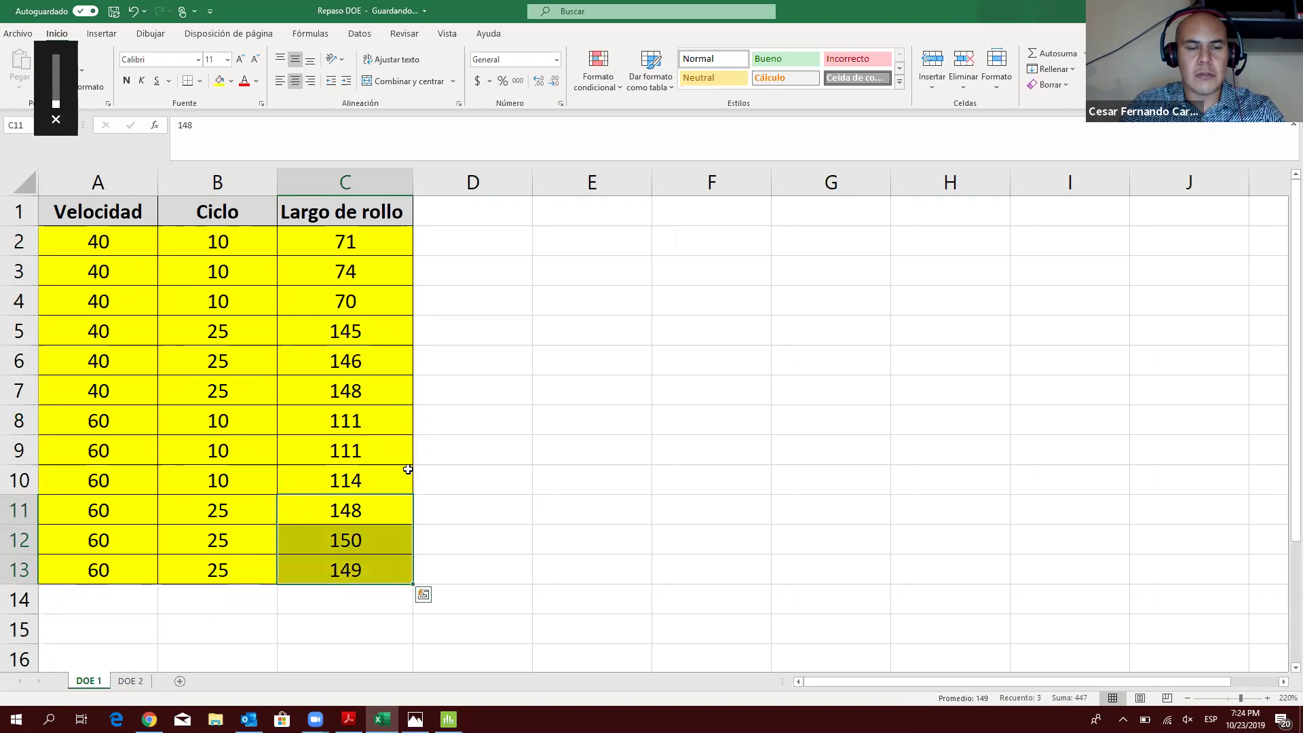
Step: Switch to Minitab and create a cube plot of fitted means for Largo de Rollo with factors Velocidad and Ciclo
key(alt+Tab)
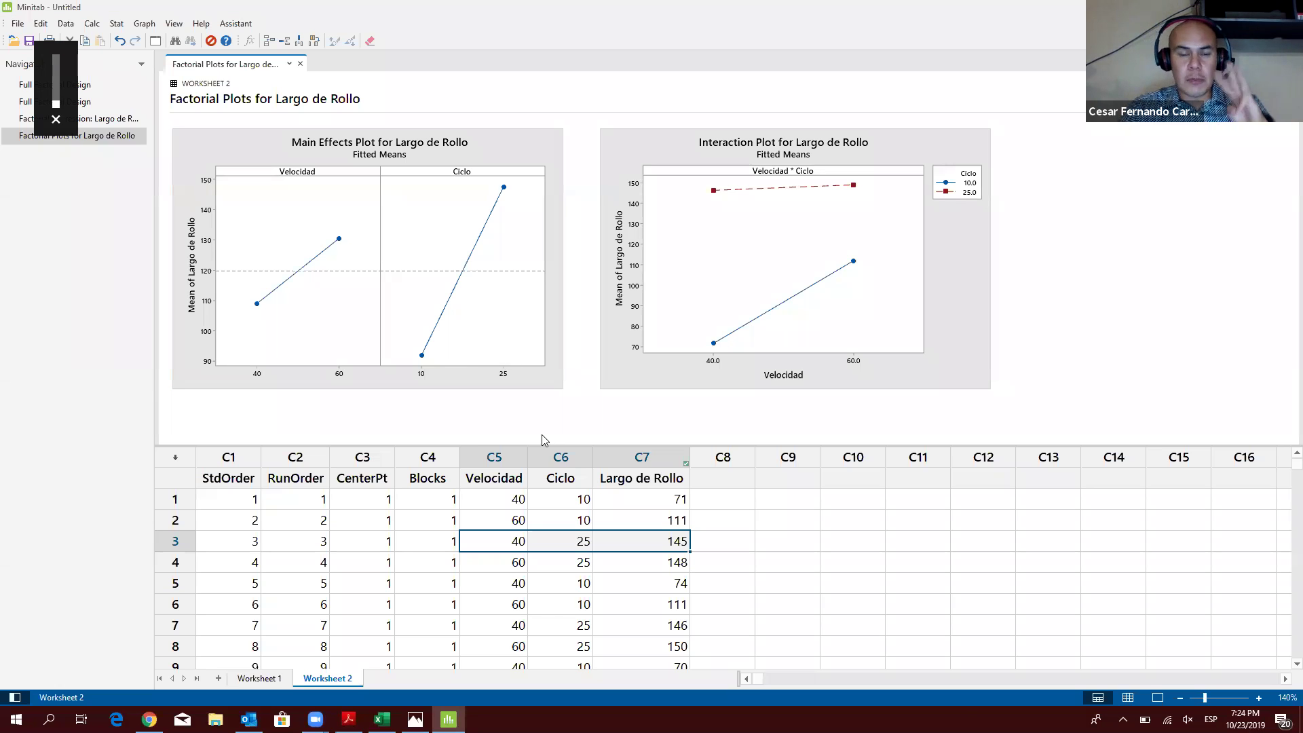
click(492, 502)
scroll(556, 539, down, 3)
scroll(556, 547, up, 3)
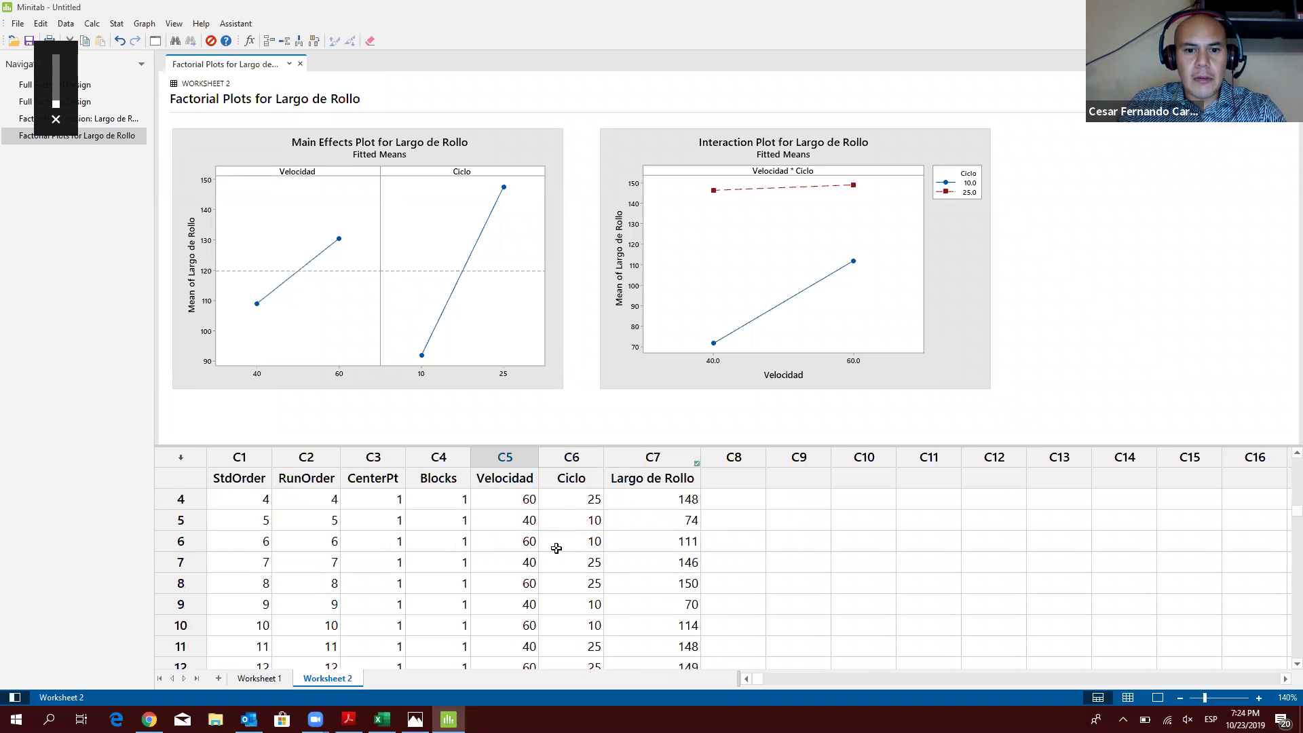
click(94, 25)
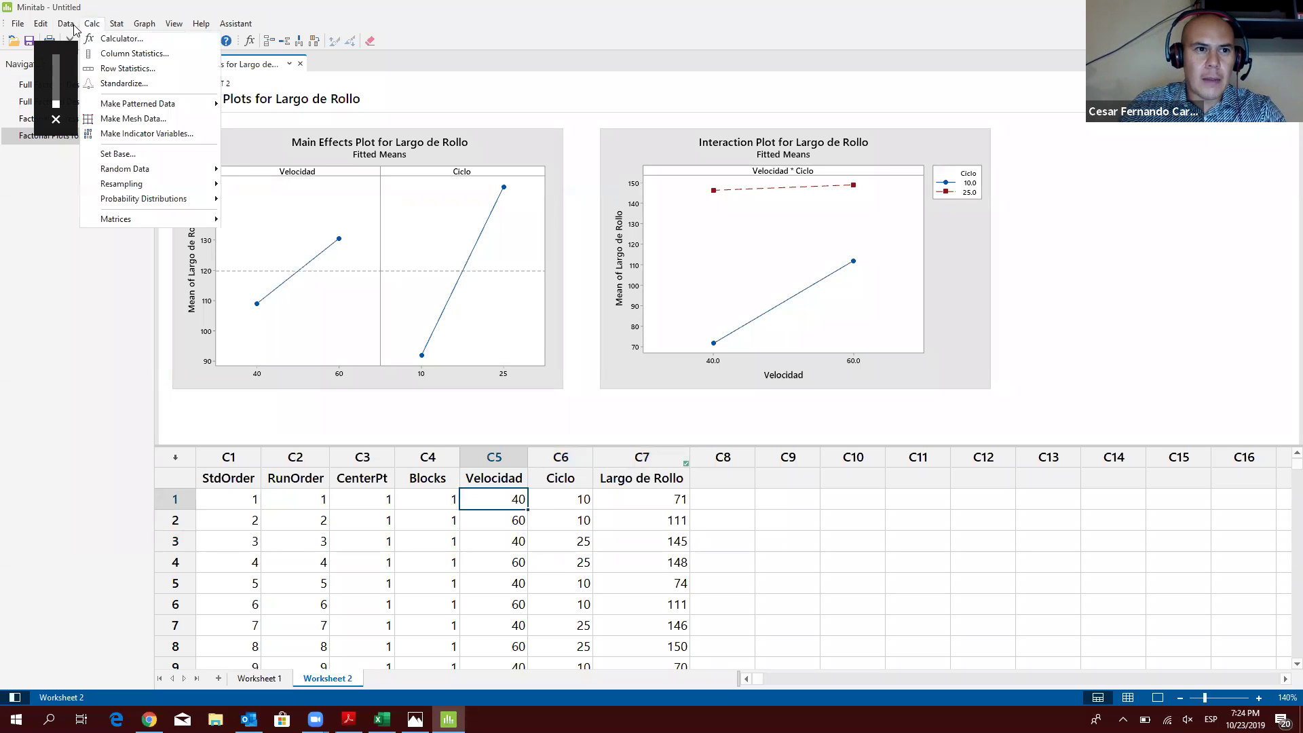
mouse_move(116, 30)
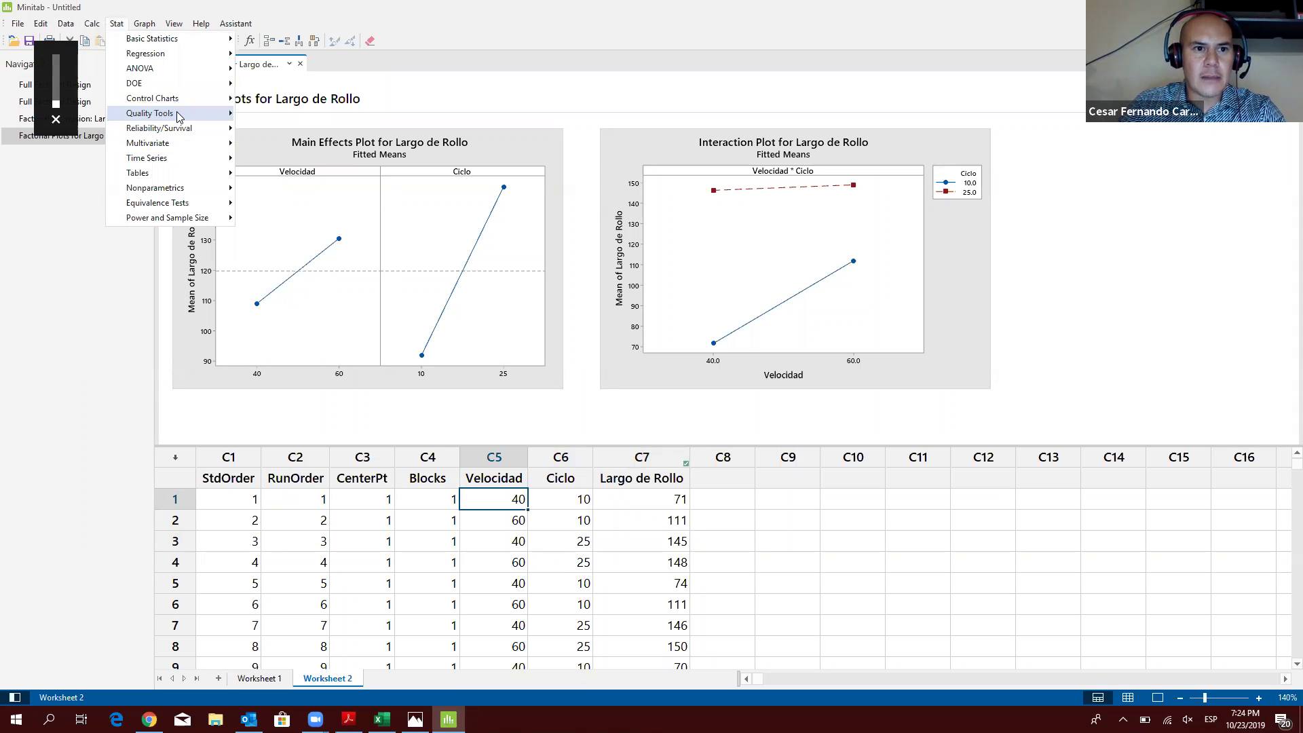
mouse_move(178, 116)
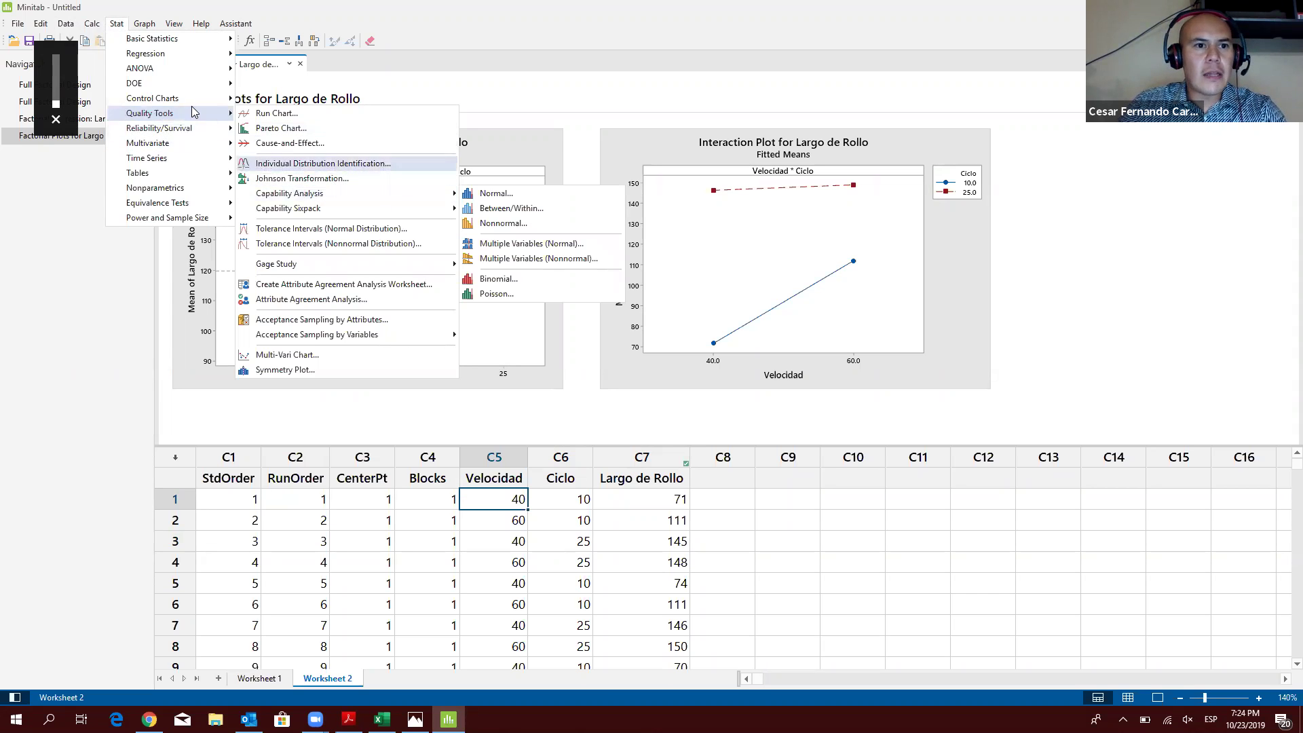
mouse_move(190, 83)
mouse_move(309, 100)
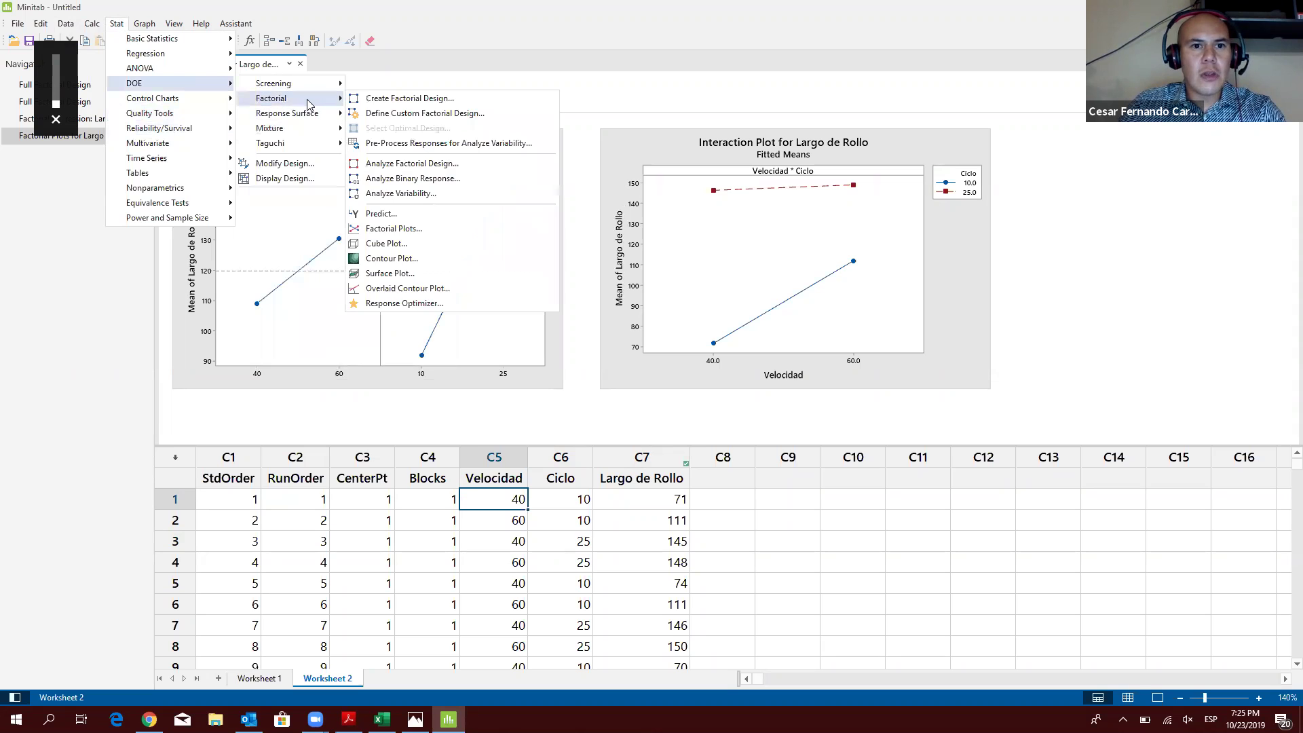
click(435, 249)
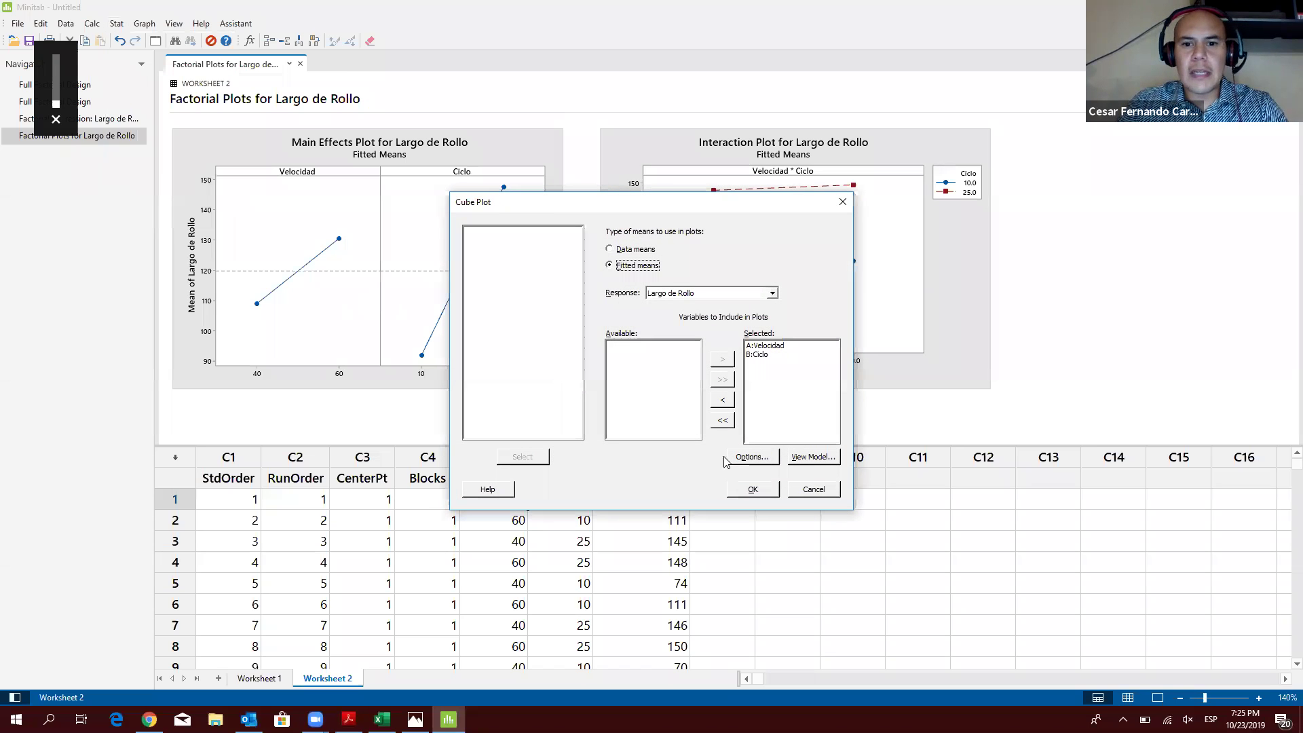
click(750, 489)
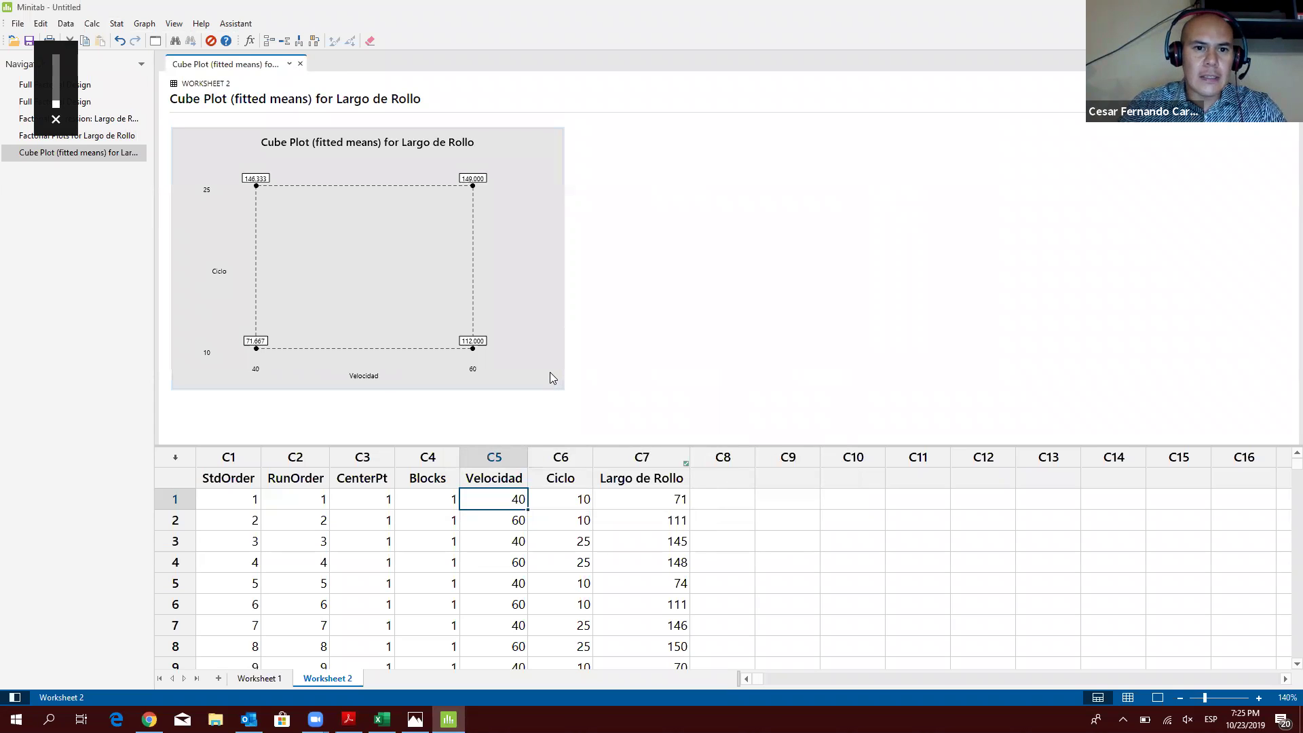
Step: Open the Largo de Rollo cube plot in the graph editor and enlarge its window to view the fitted means
double_click(550, 378)
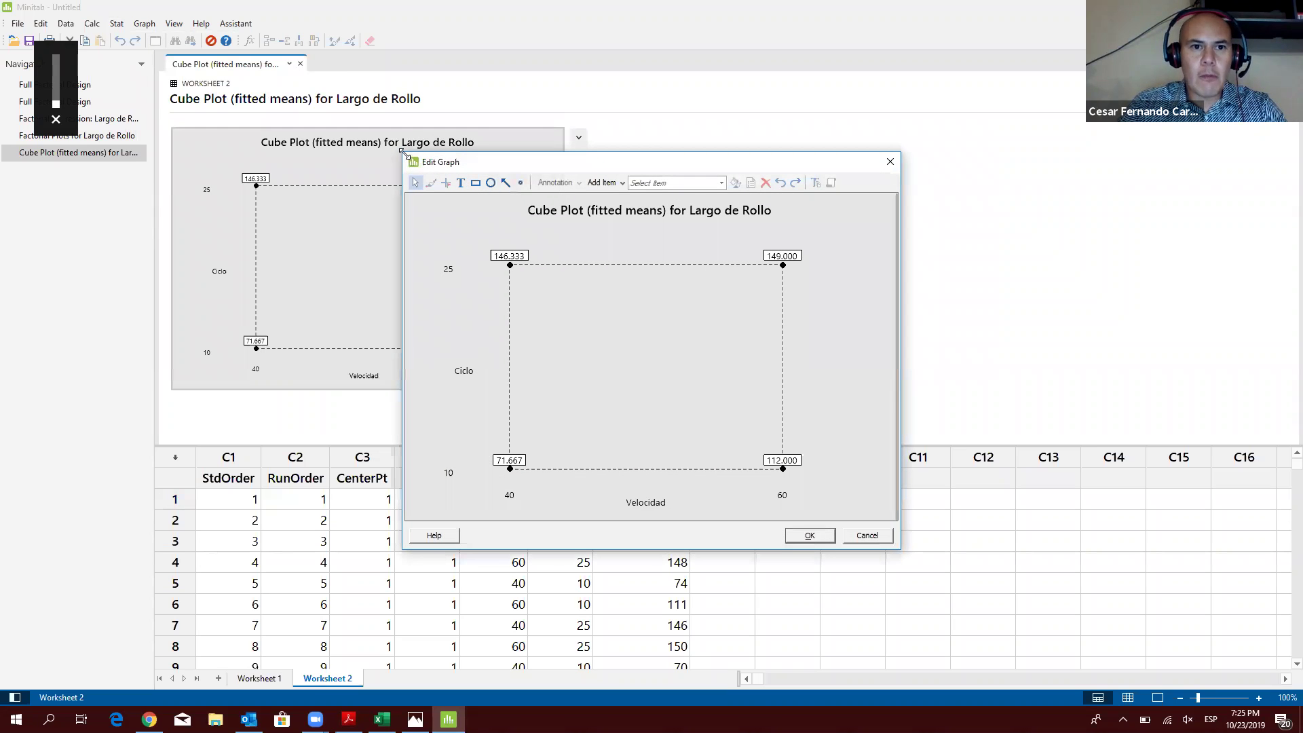
drag(402, 152, 174, 1)
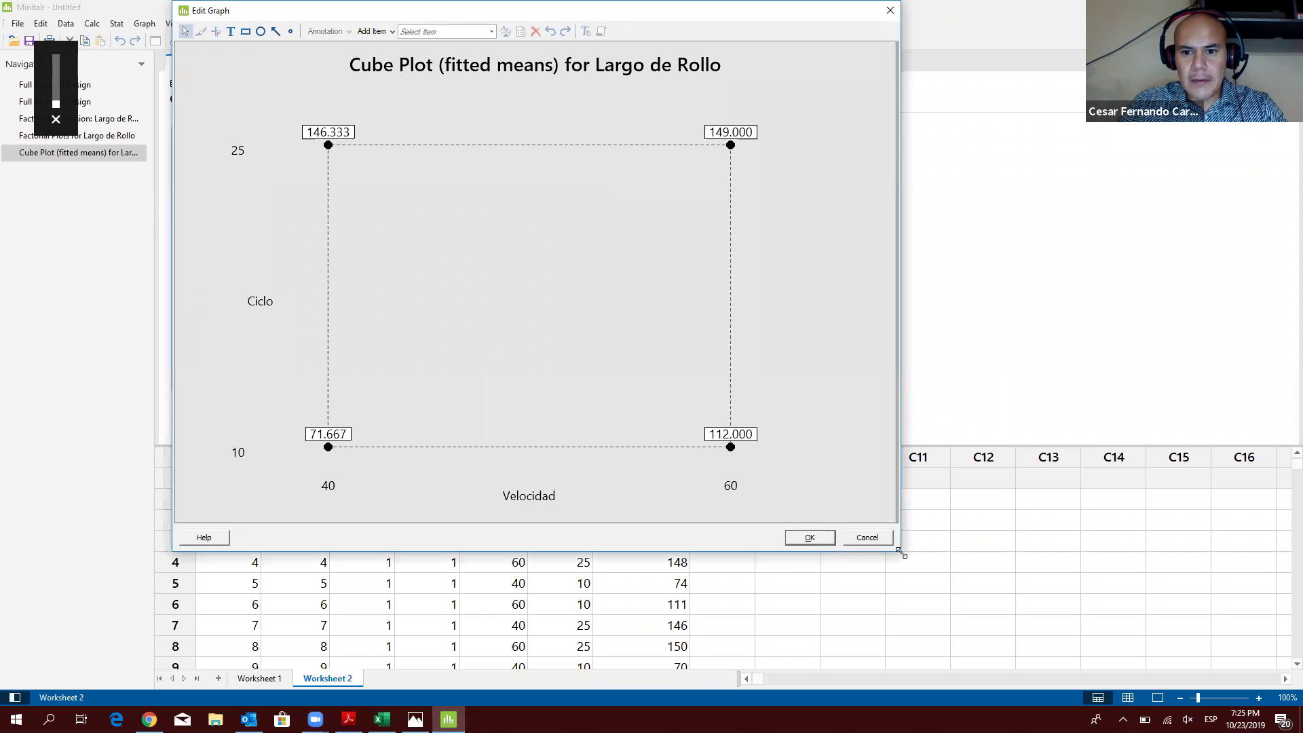
drag(901, 553, 1109, 690)
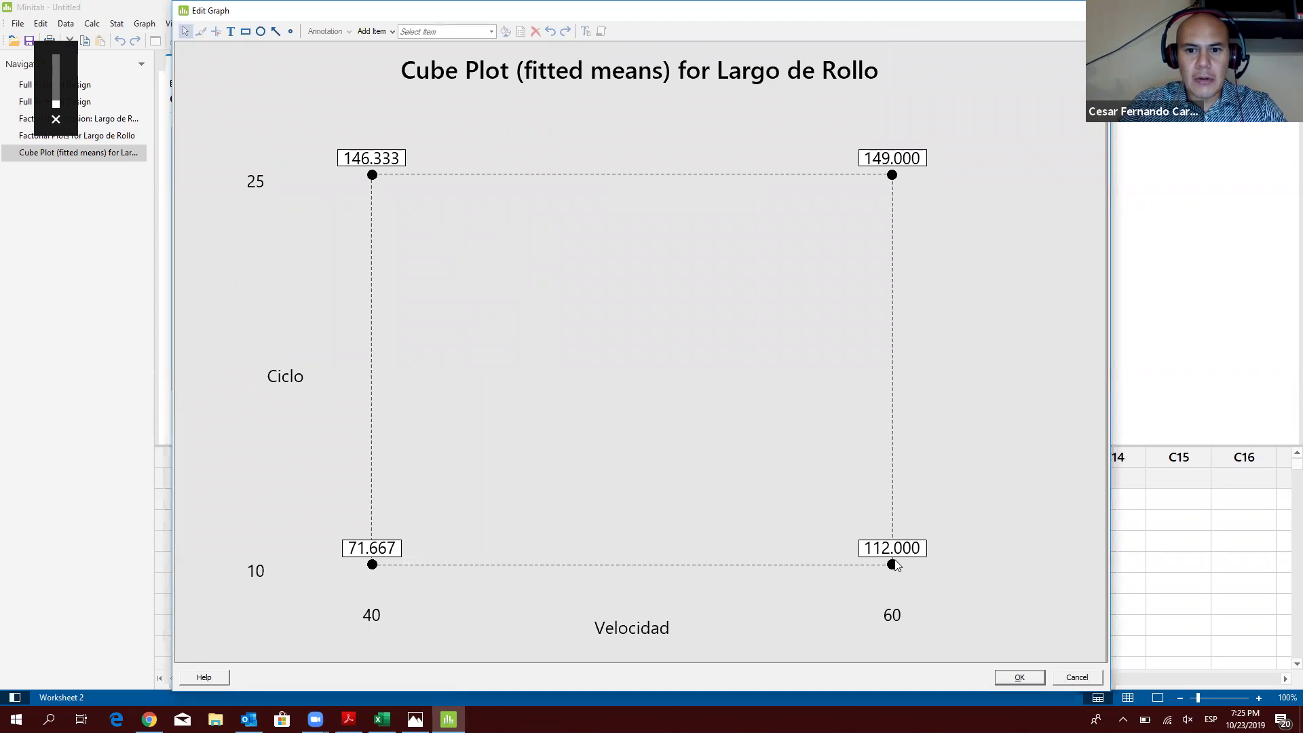
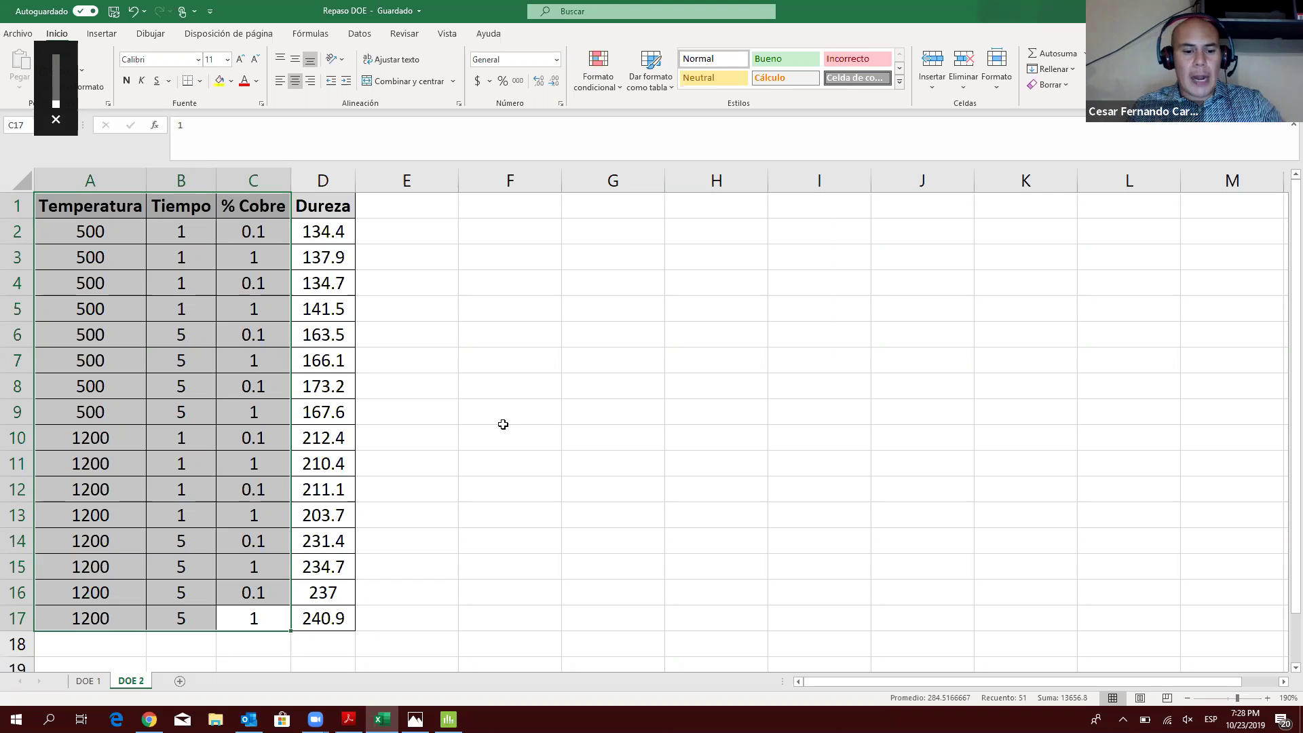
key(alt+Tab)
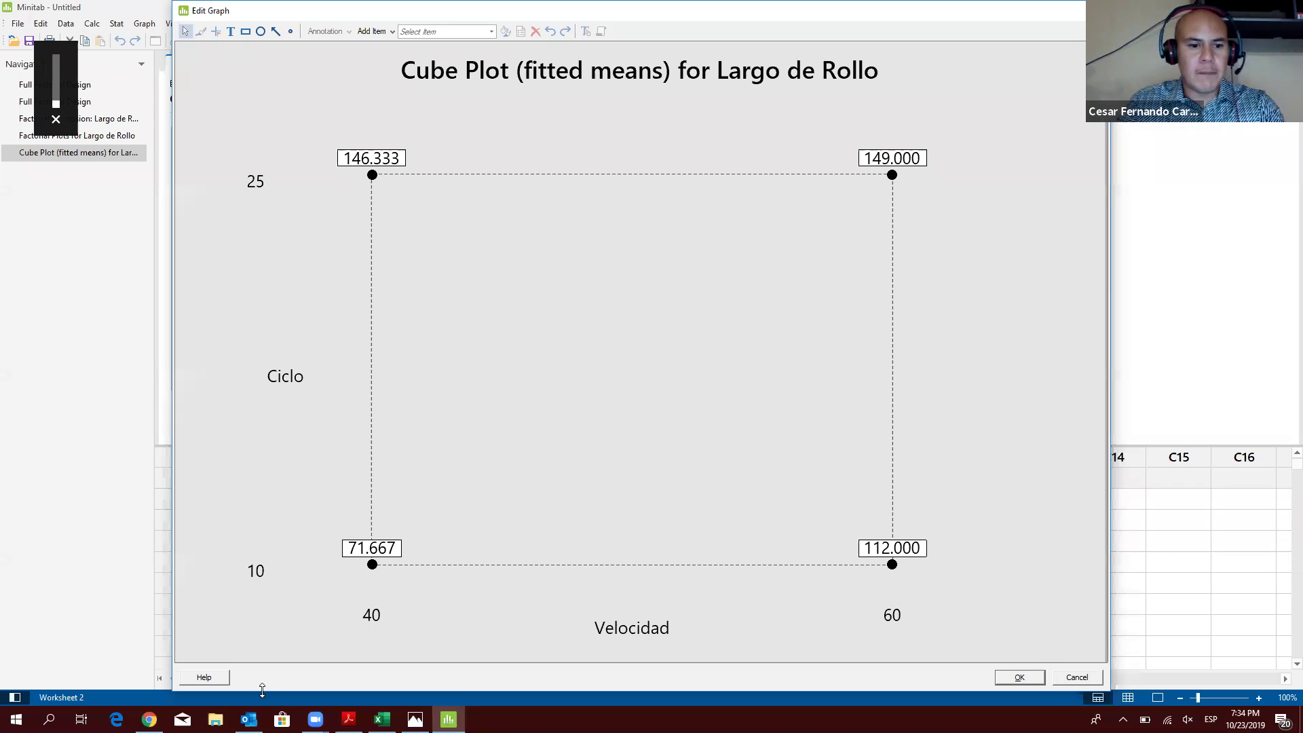
Step: Switch to Google Drive in Chrome and look through the Green Belt Virtual Sept-Oct folder's file list
click(216, 720)
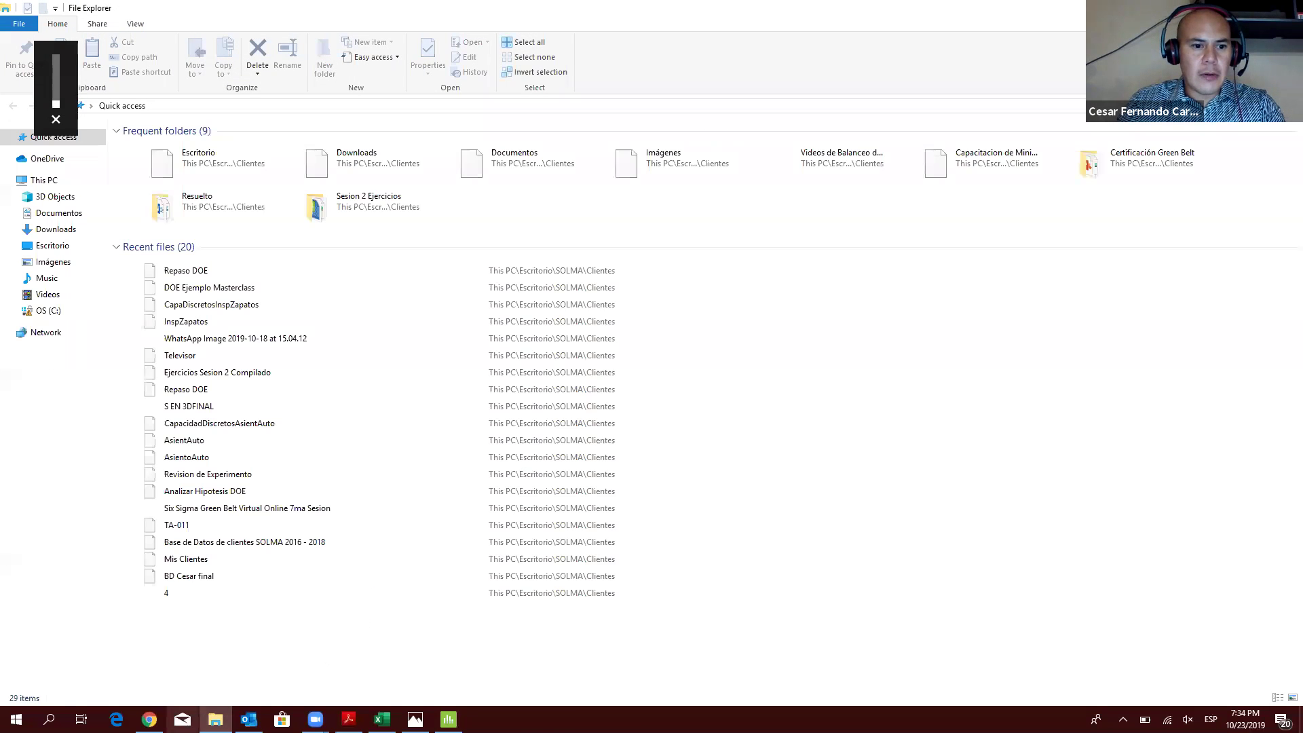
click(149, 720)
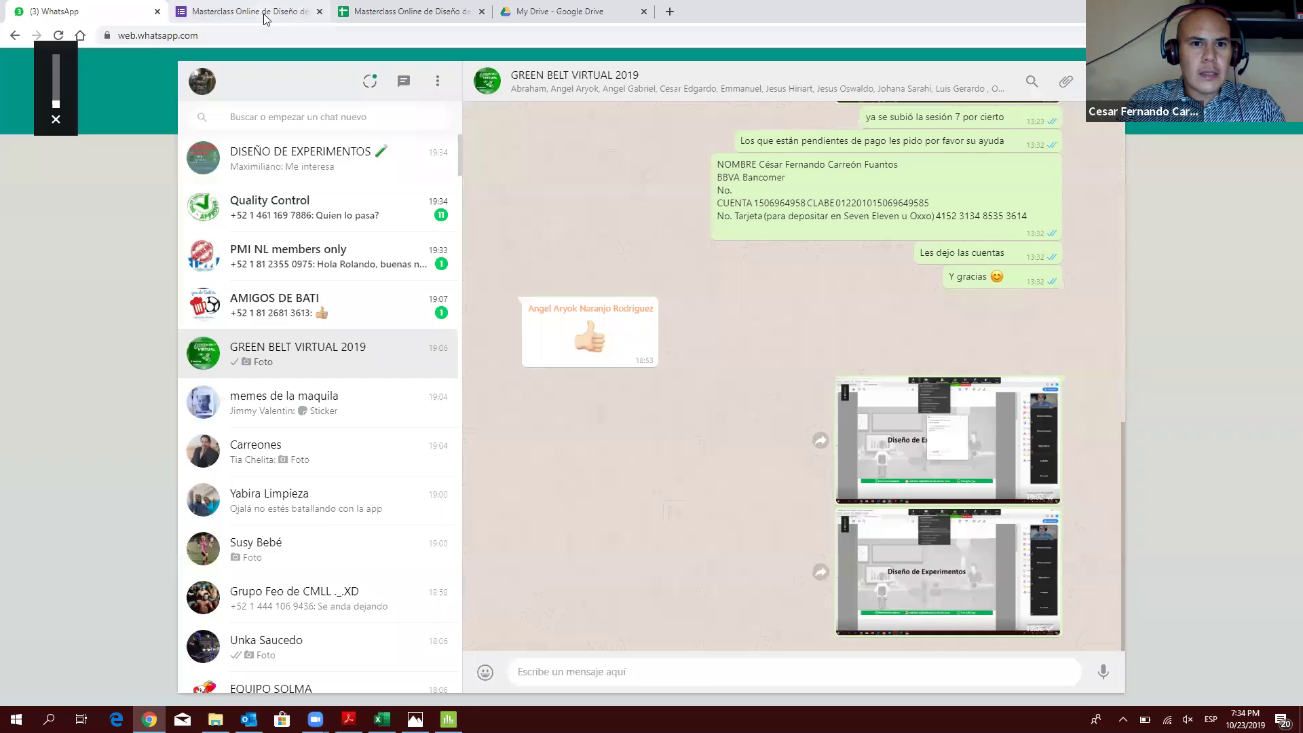
click(248, 12)
click(561, 12)
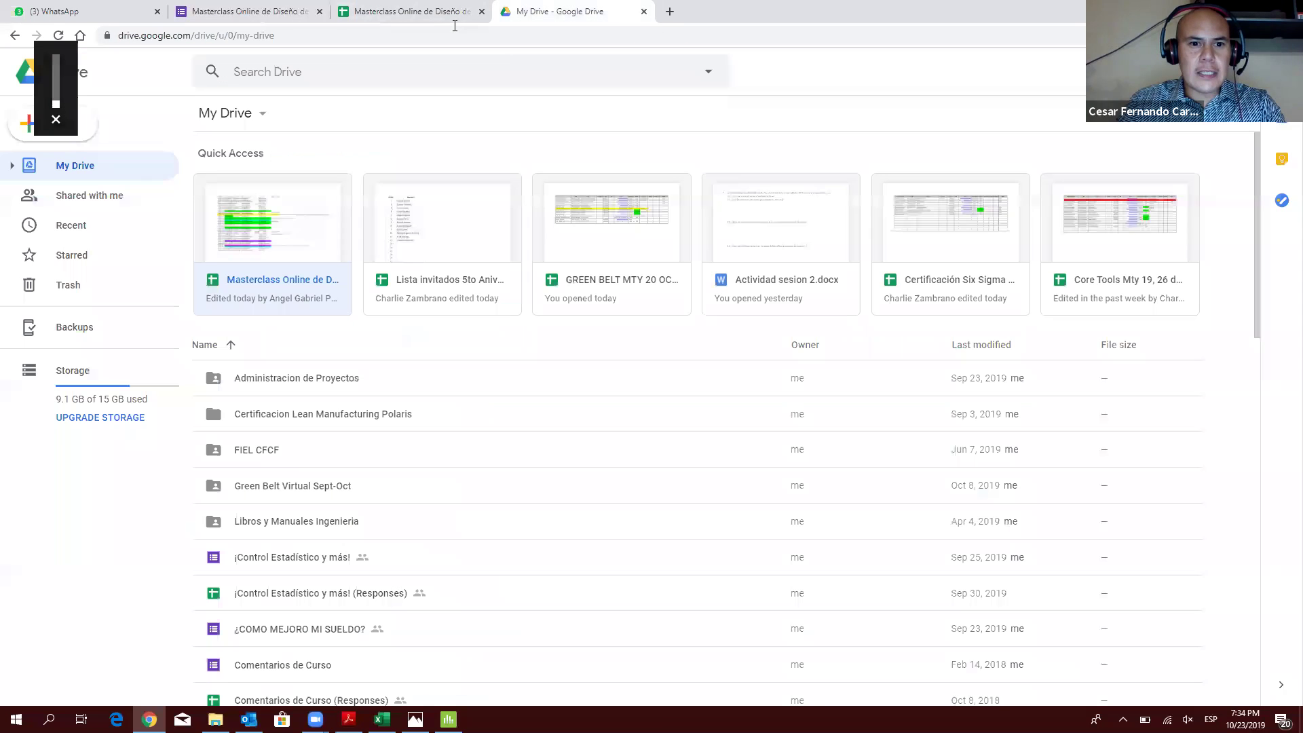
double_click(314, 487)
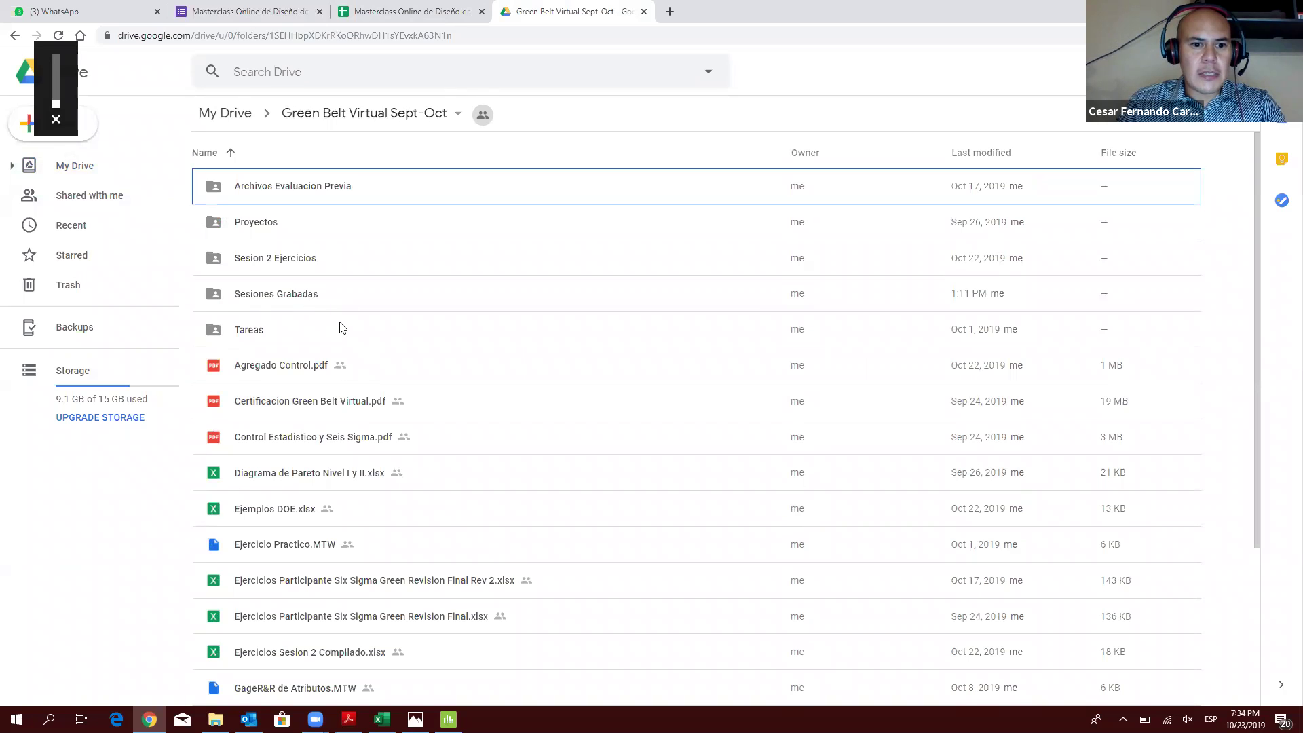
scroll(343, 329, down, 3)
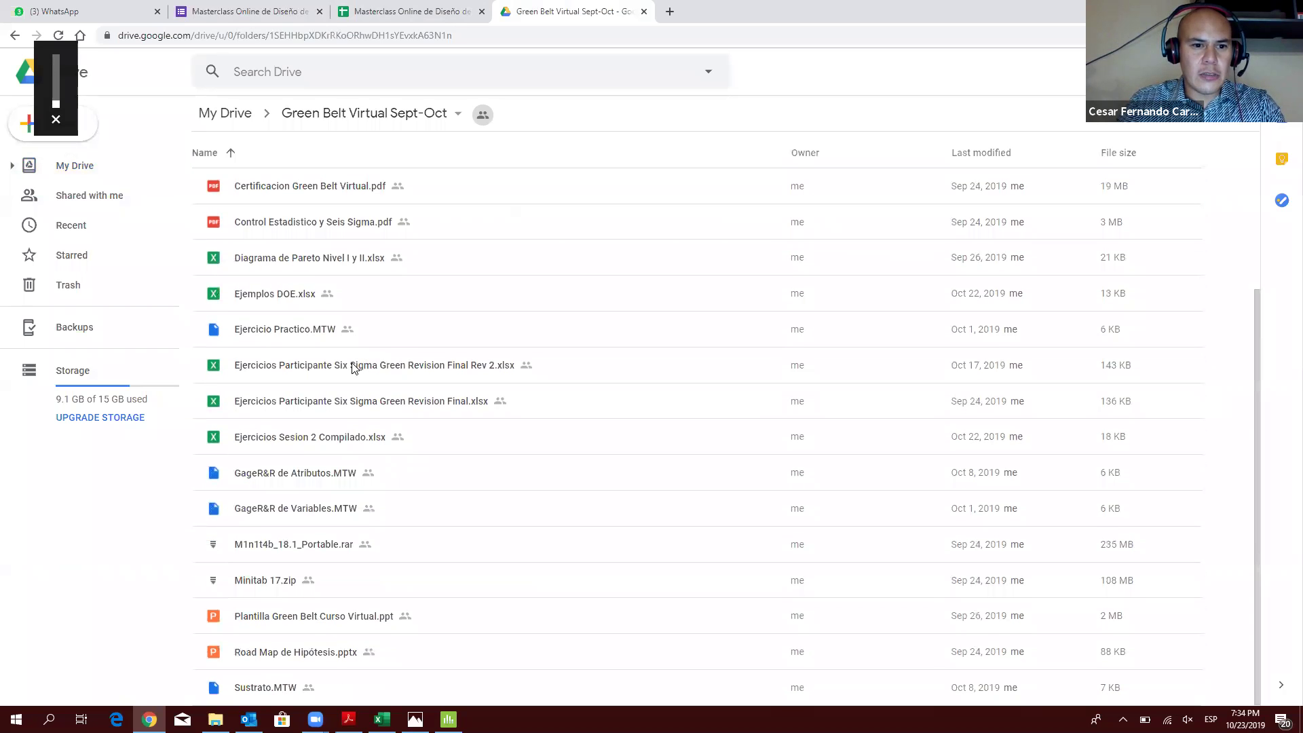
scroll(351, 366, up, 3)
Step: Look through the Tareas, Sesiones Grabadas, Proyectos and Archivos Evaluacion Previa subfolders, ending in Tareas
double_click(260, 331)
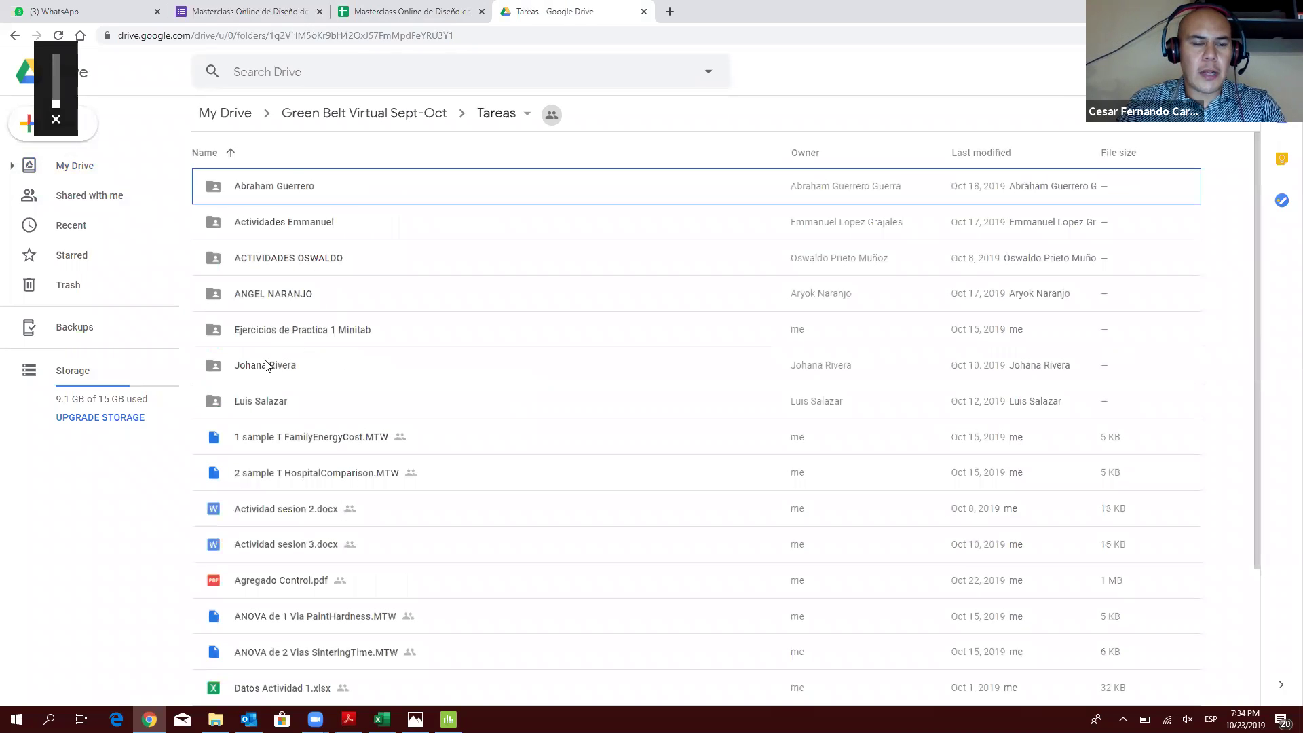
click(15, 35)
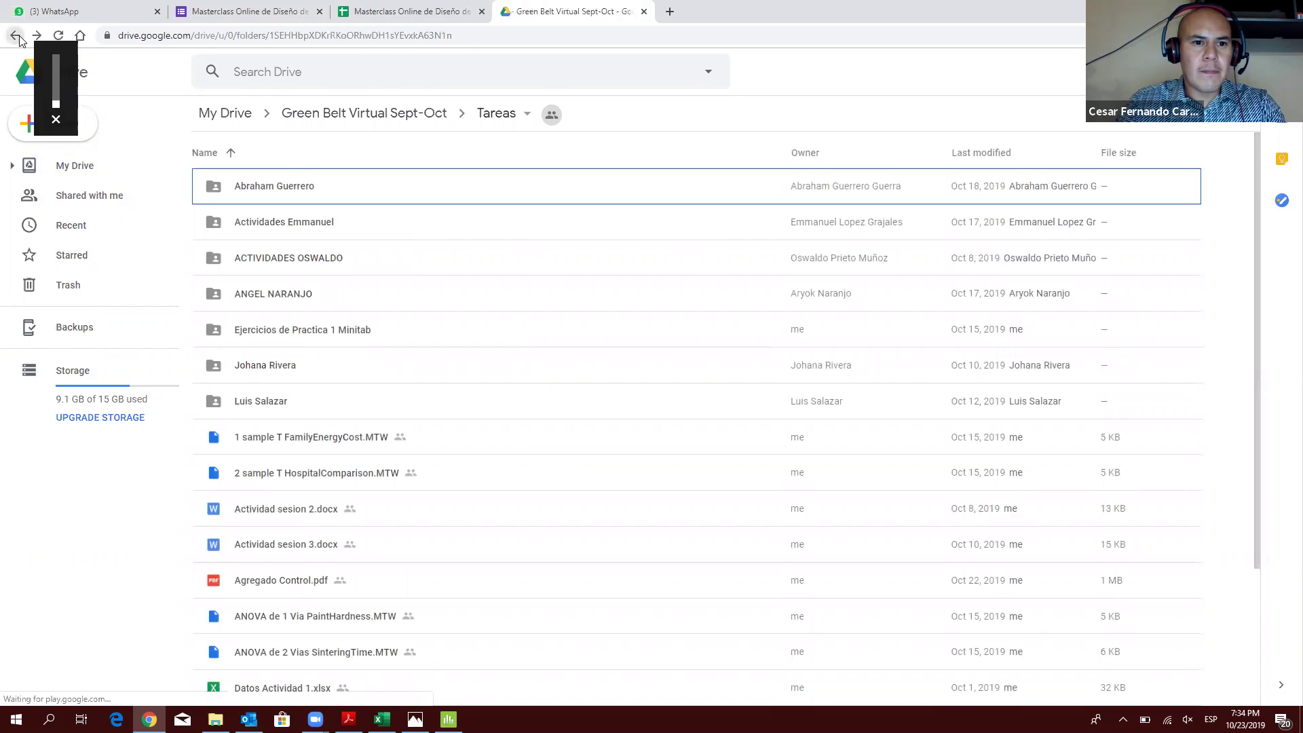
double_click(284, 301)
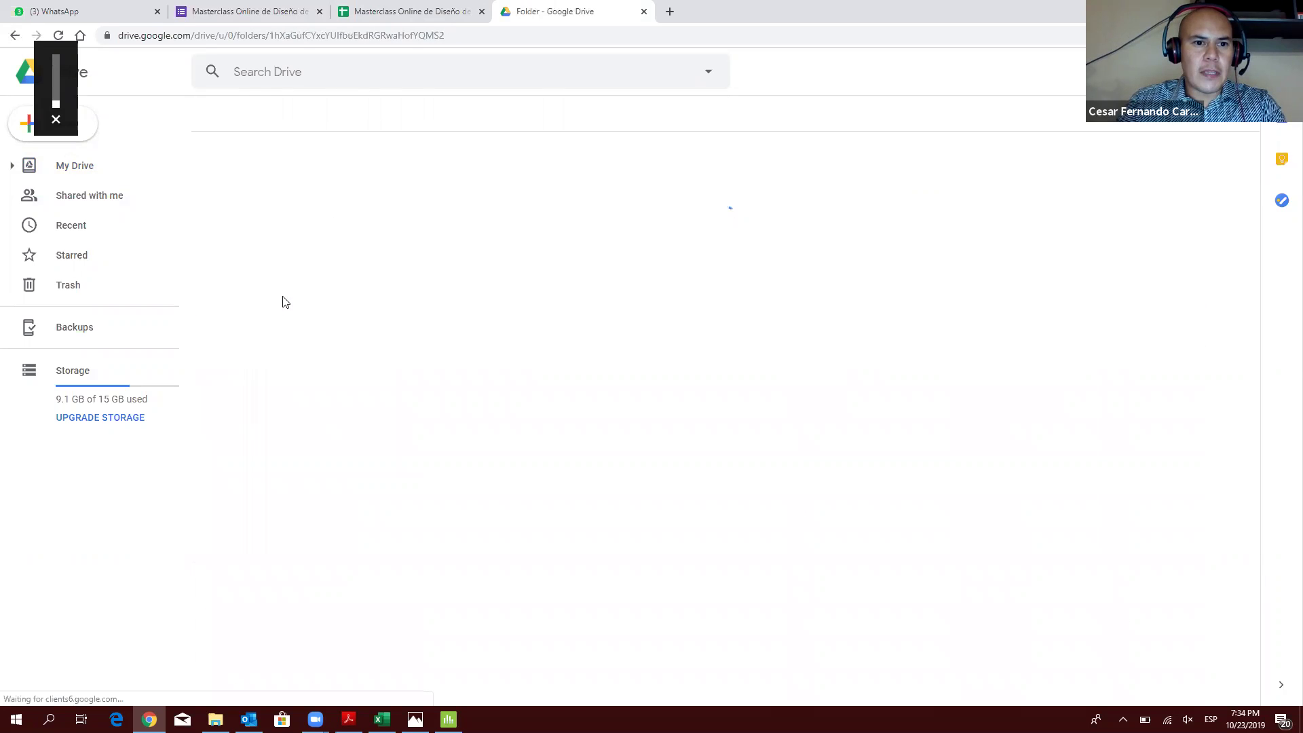
click(15, 36)
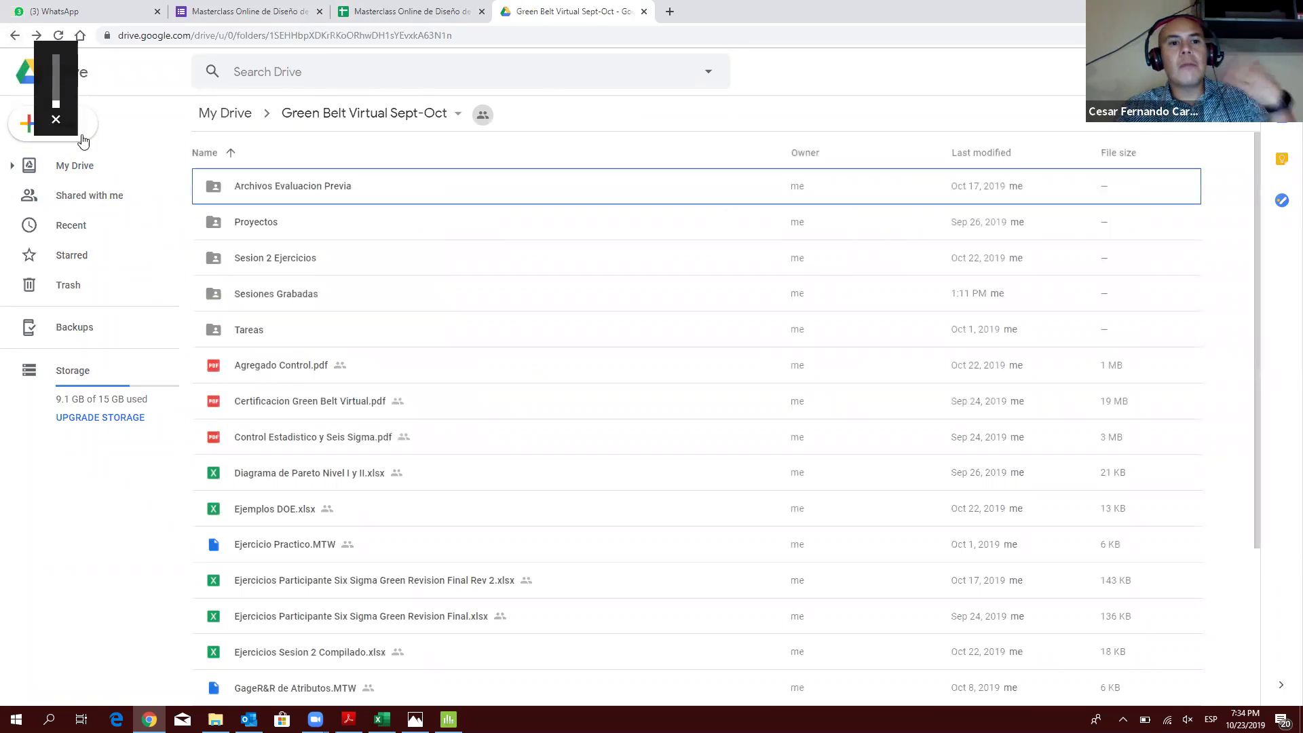
double_click(285, 224)
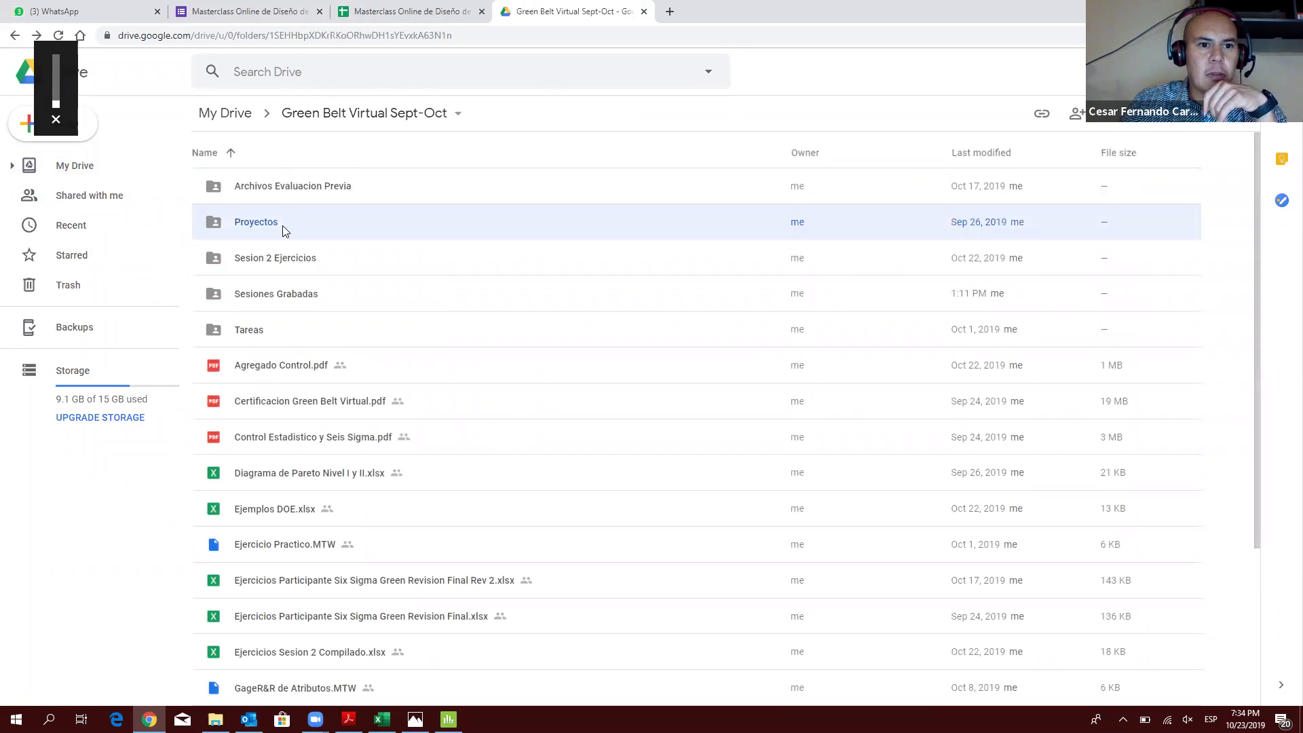
click(15, 36)
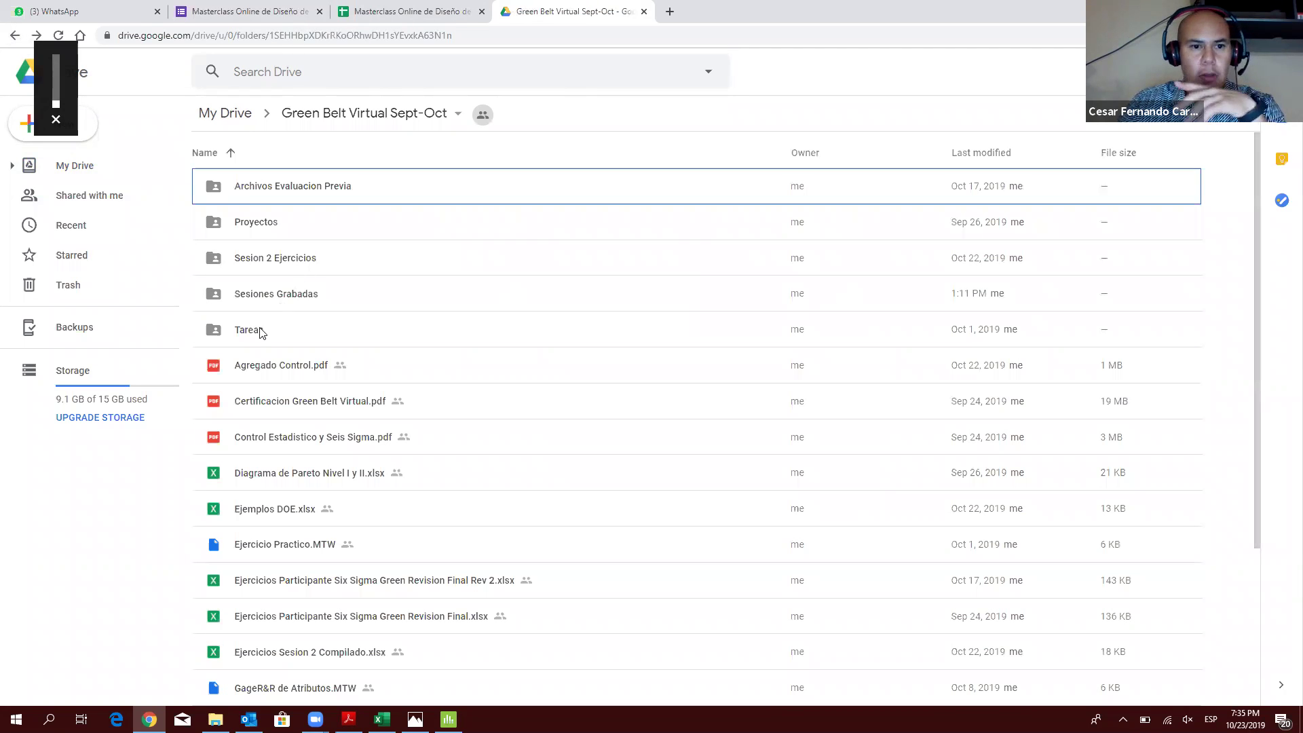
double_click(305, 196)
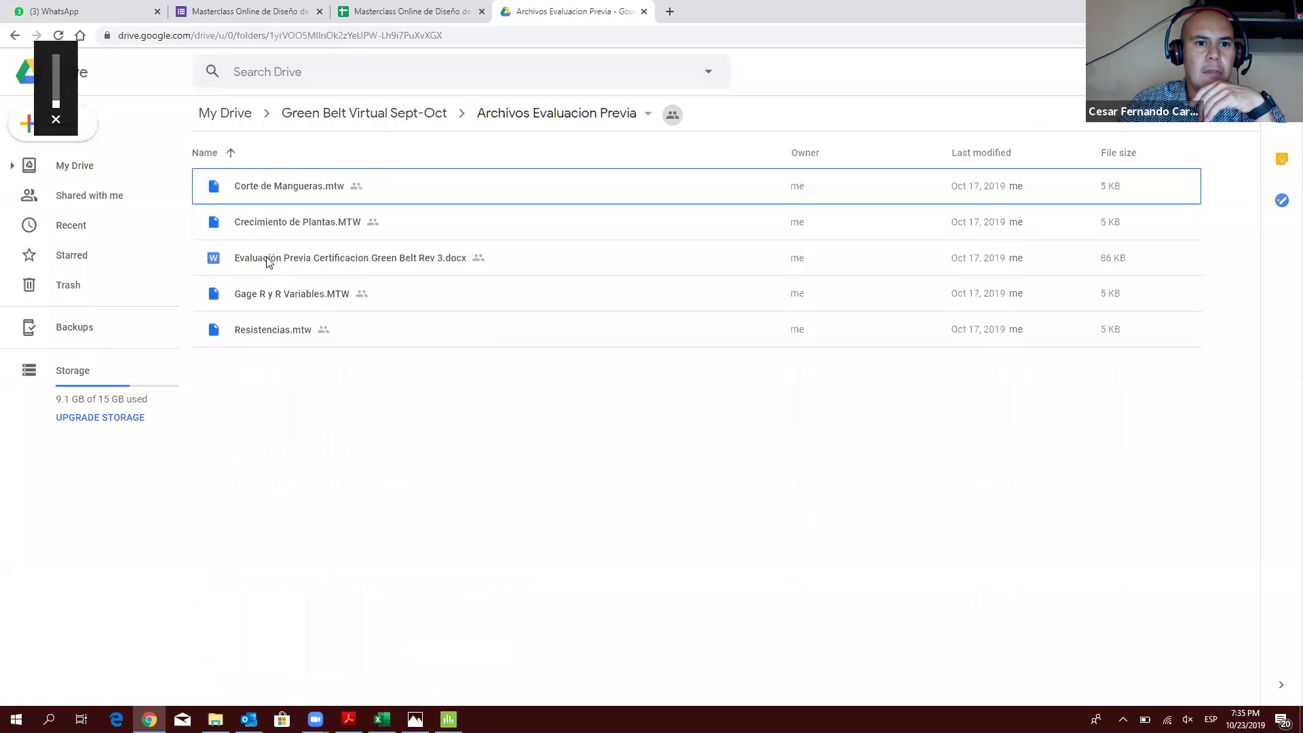
click(14, 39)
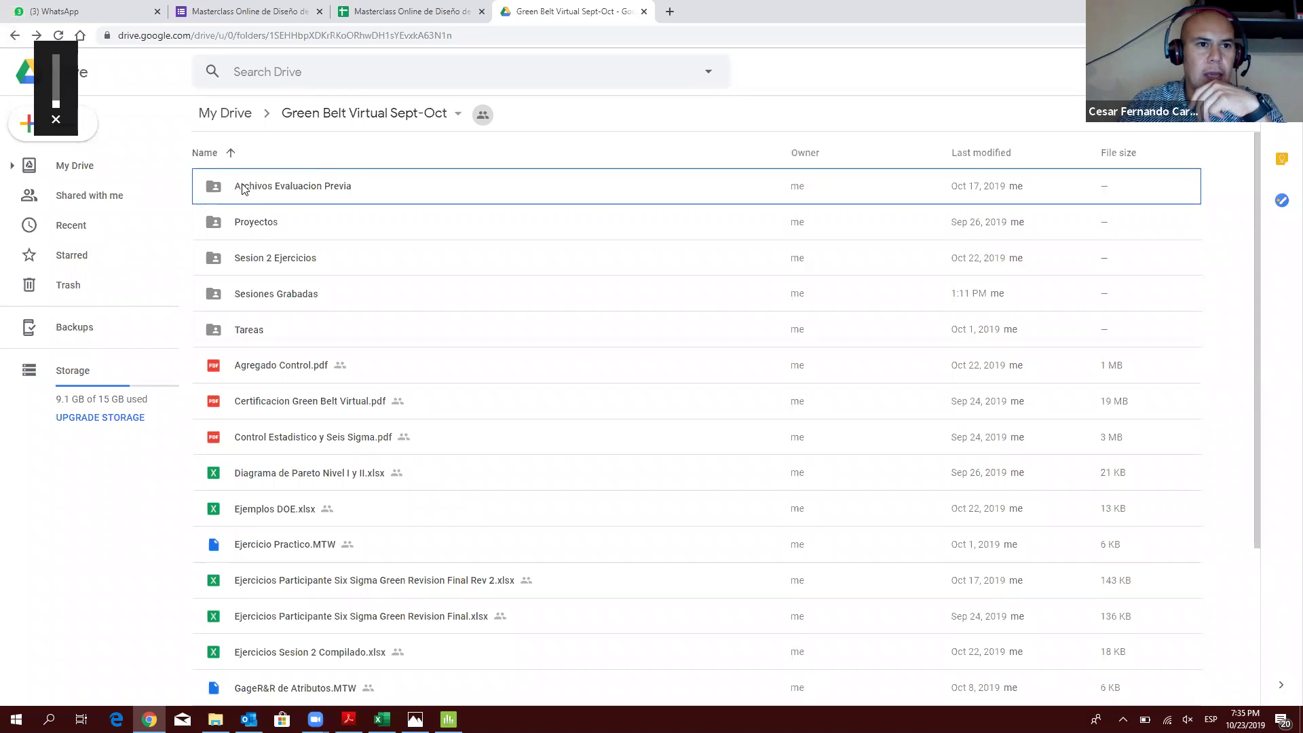
double_click(265, 333)
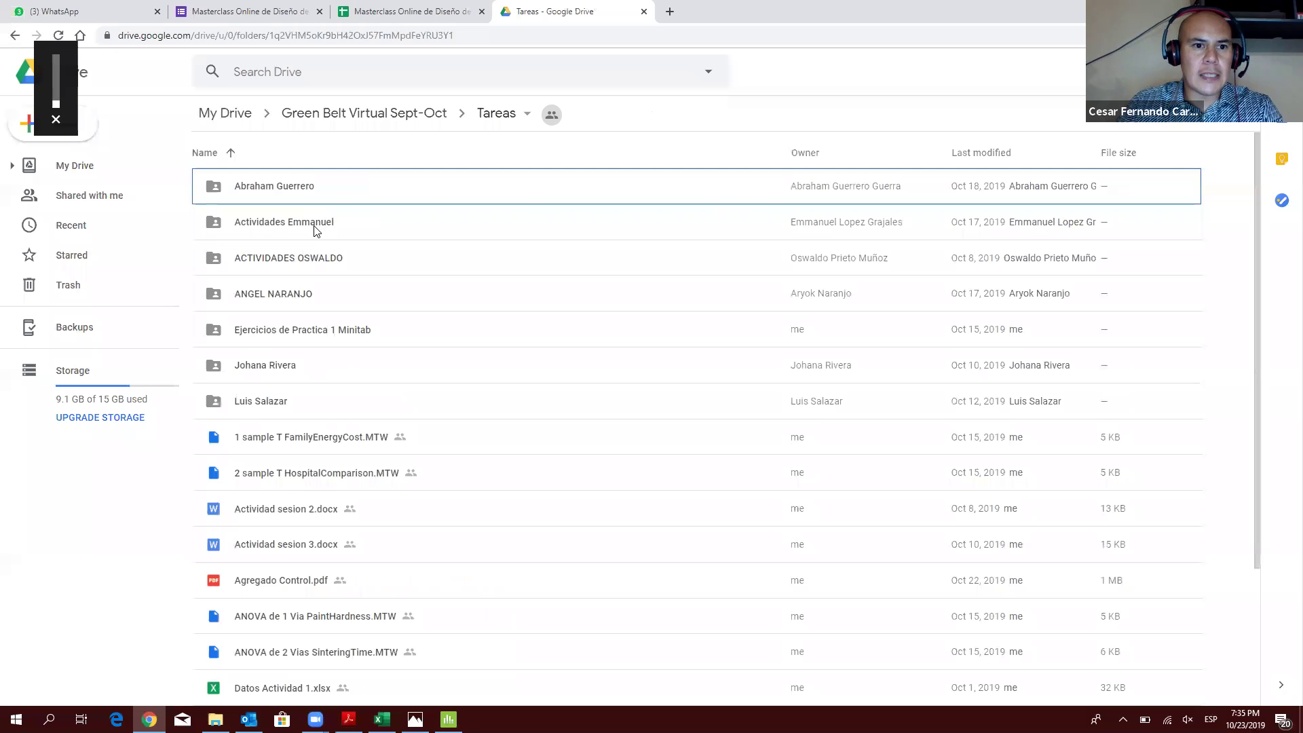
scroll(302, 265, down, 3)
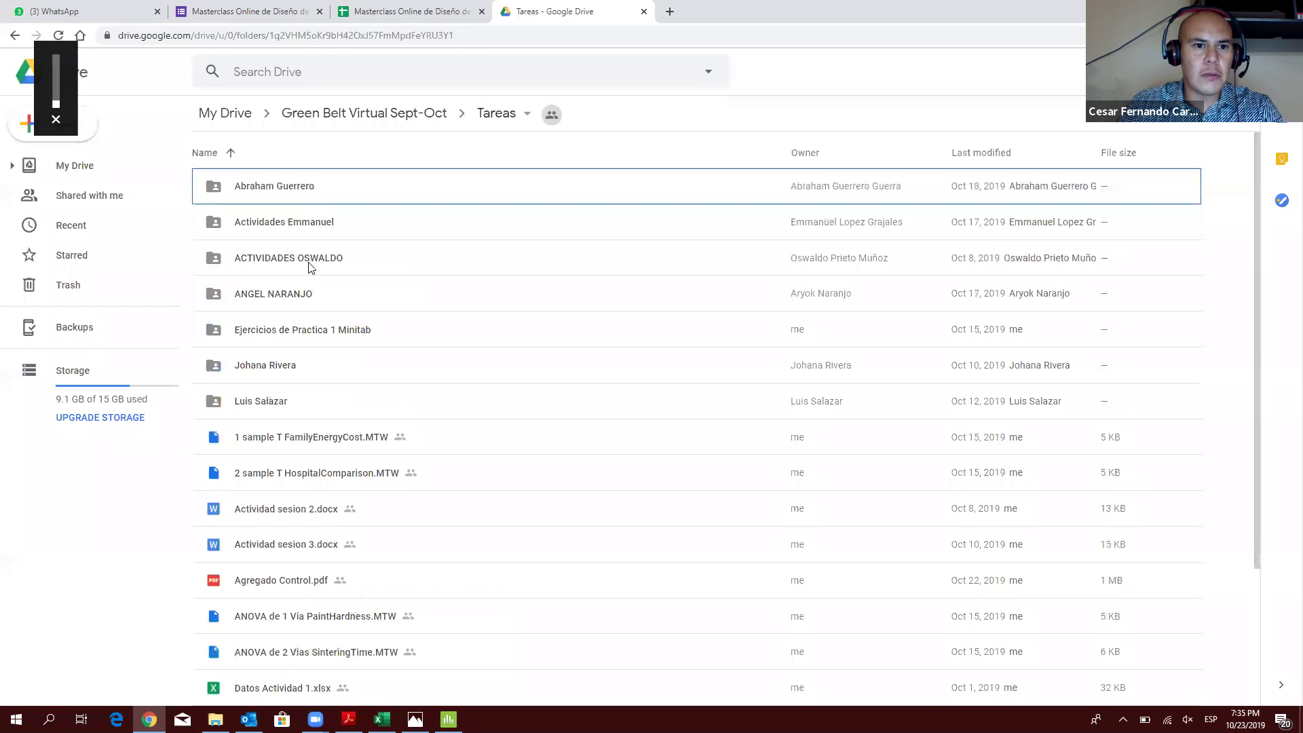
Step: Switch to WhatsApp Web and send the copied phone number to the EQUIPO SOLMA chat
click(53, 13)
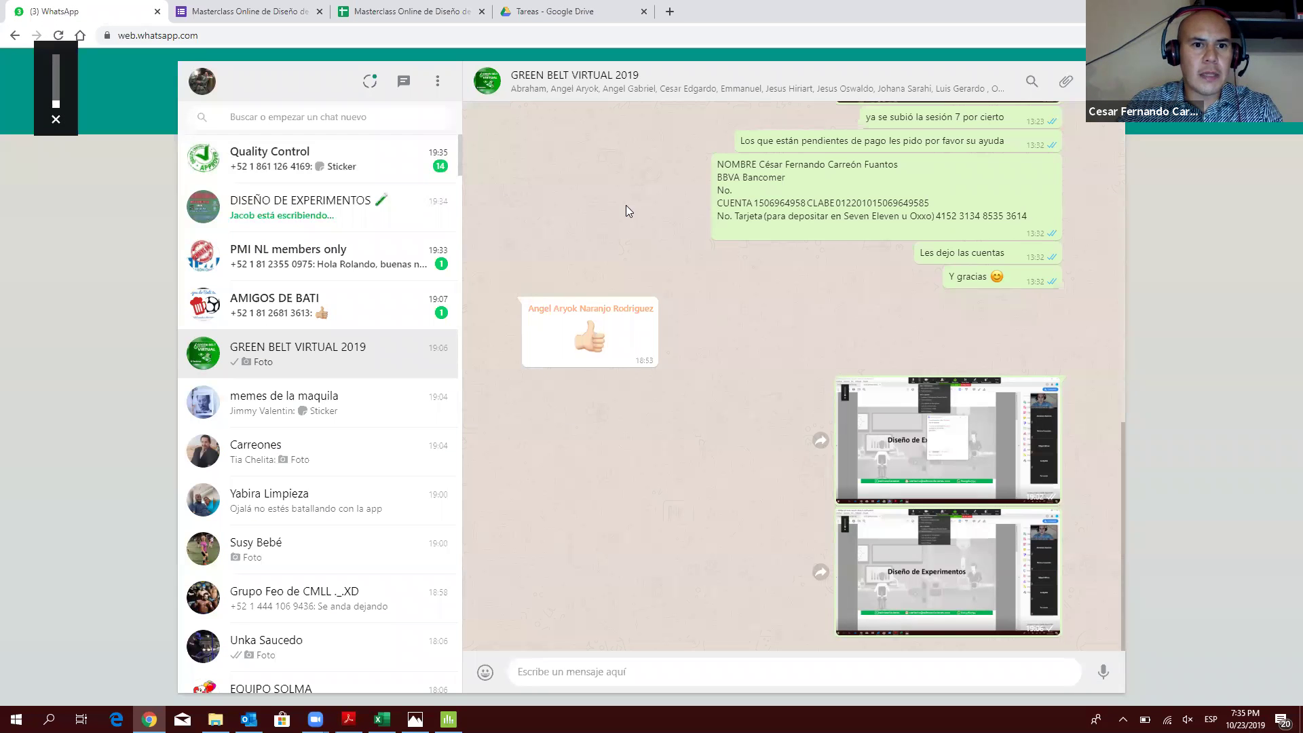
key(alt+Tab)
key(alt+Tab)
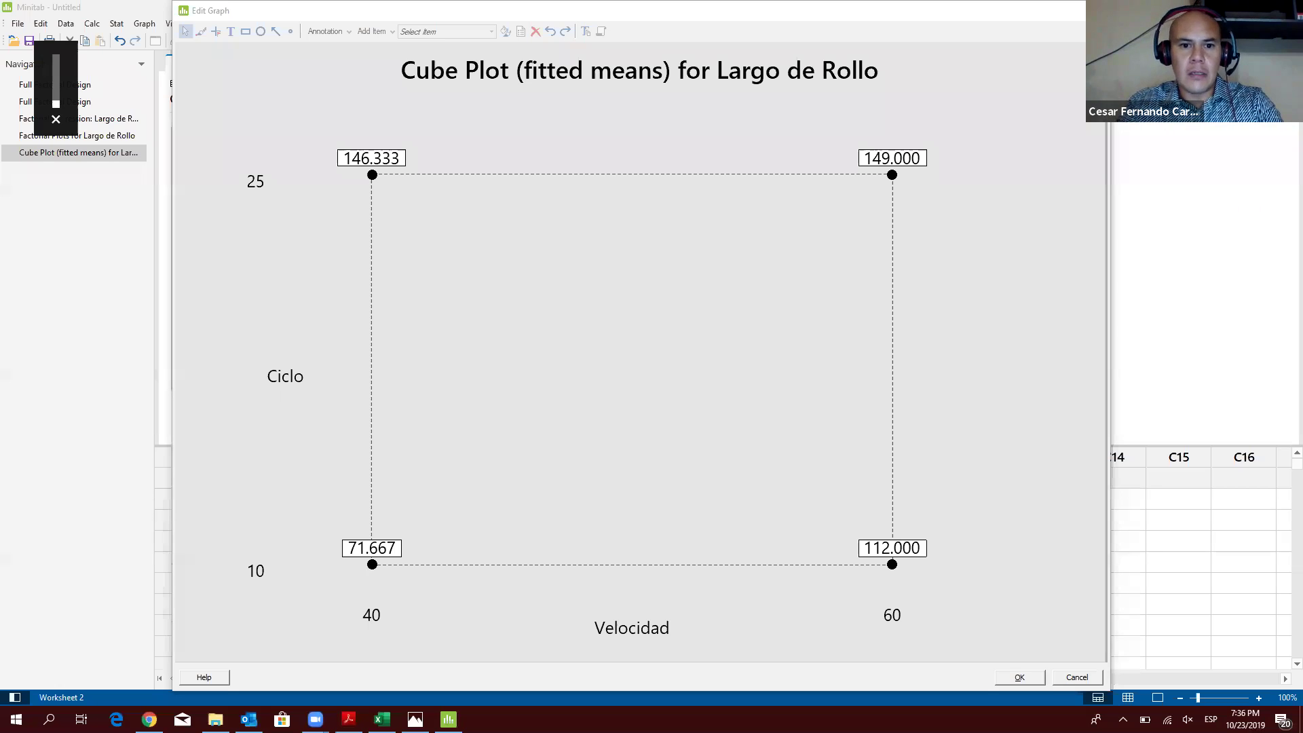
key(alt+Tab)
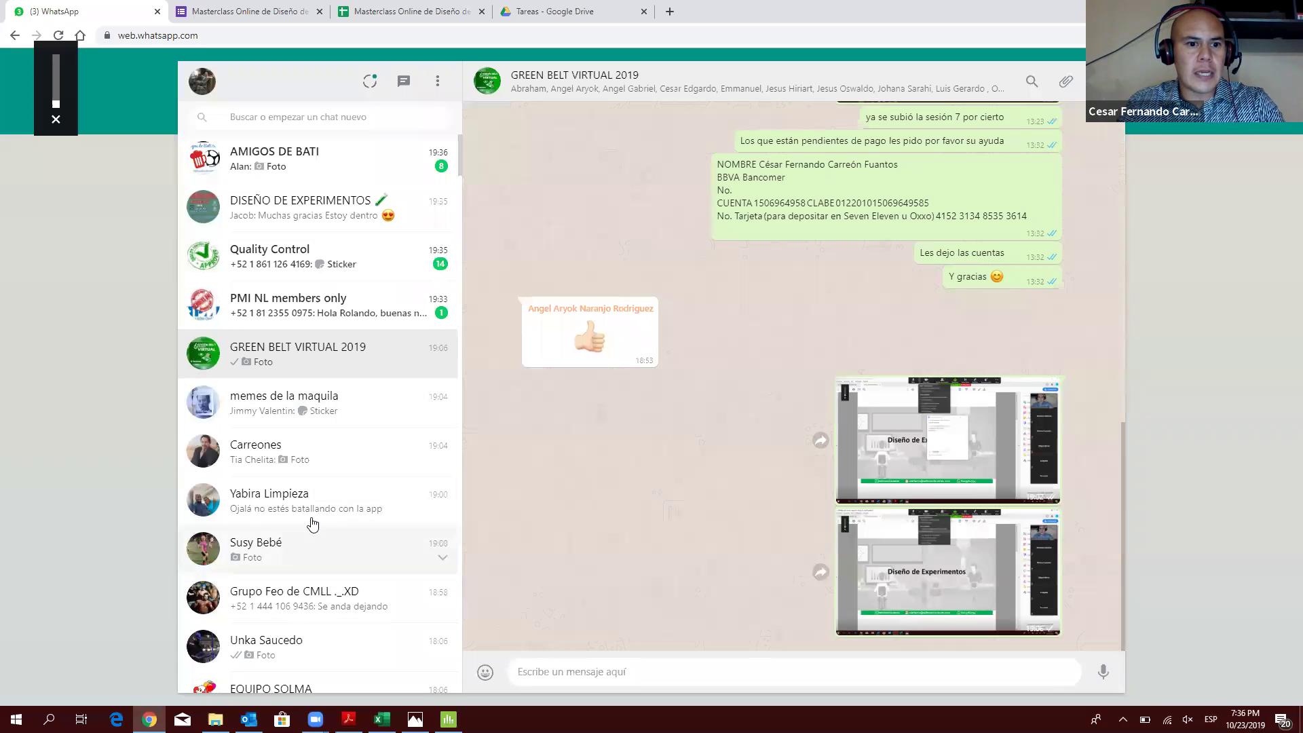
scroll(301, 653, down, 1)
click(319, 621)
key(ctrl+v)
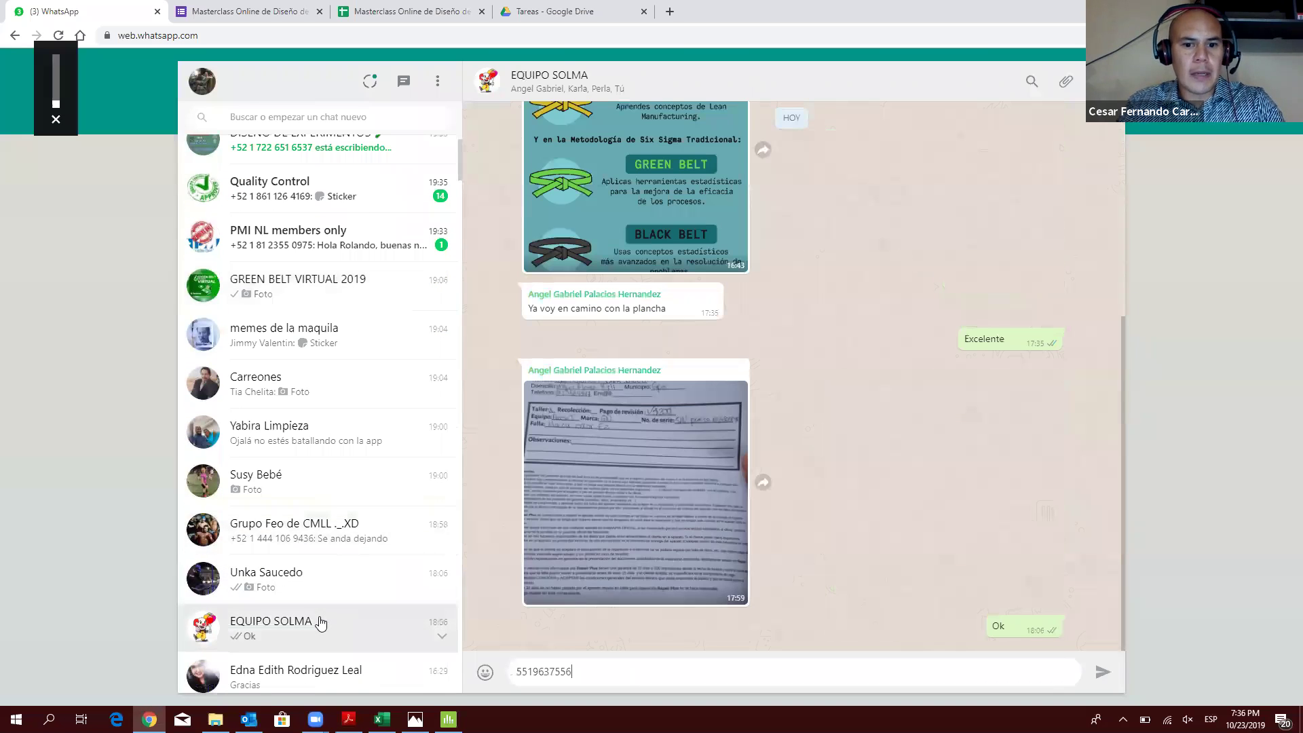
key(Return)
Step: Switch to Minitab, leave the enlarged cube plot editor and look over the design rows in Worksheet 2
key(alt+Tab)
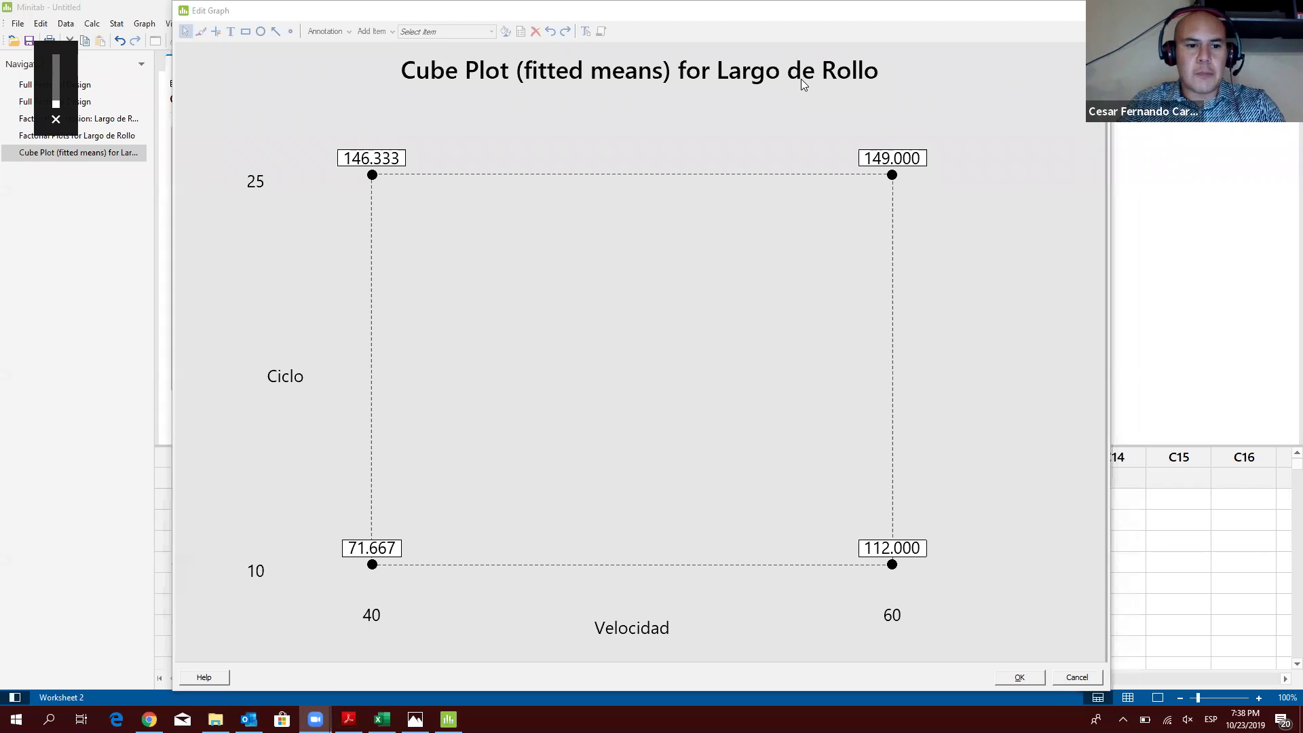
click(136, 502)
click(174, 496)
click(169, 500)
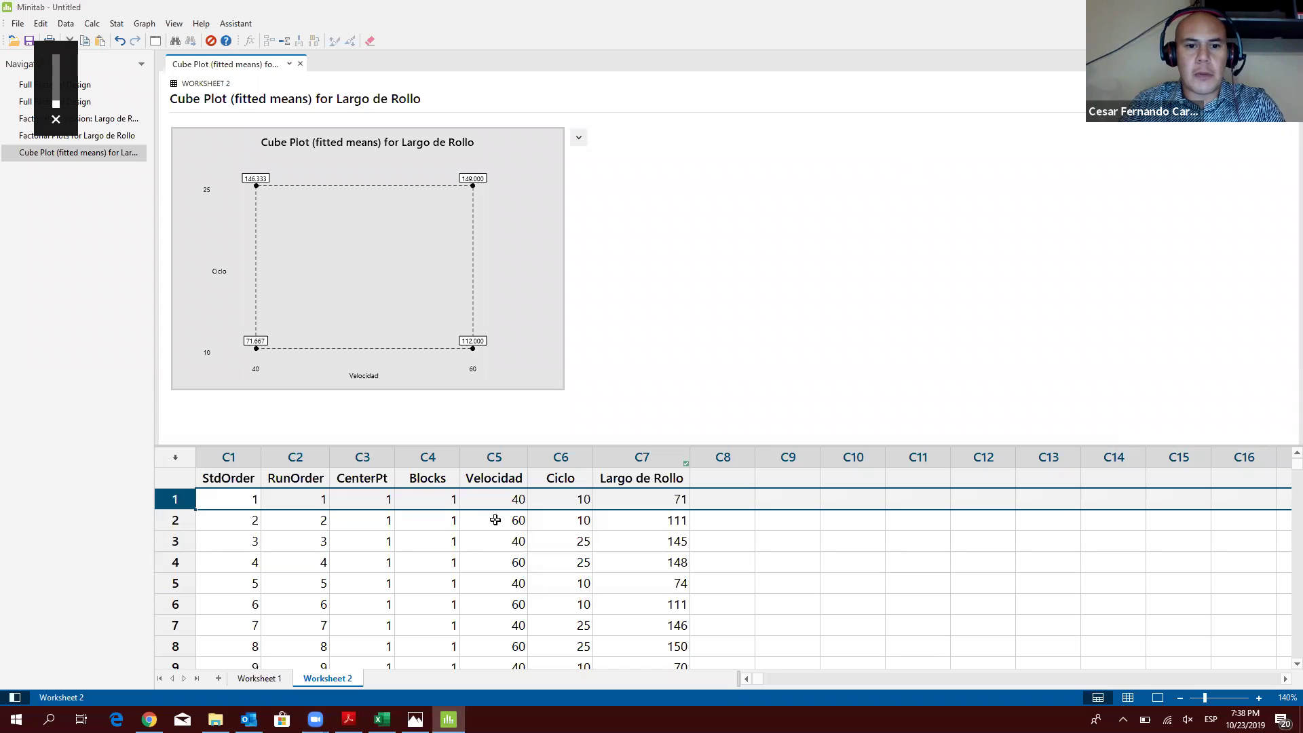
click(393, 539)
scroll(508, 504, down, 3)
scroll(508, 504, up, 3)
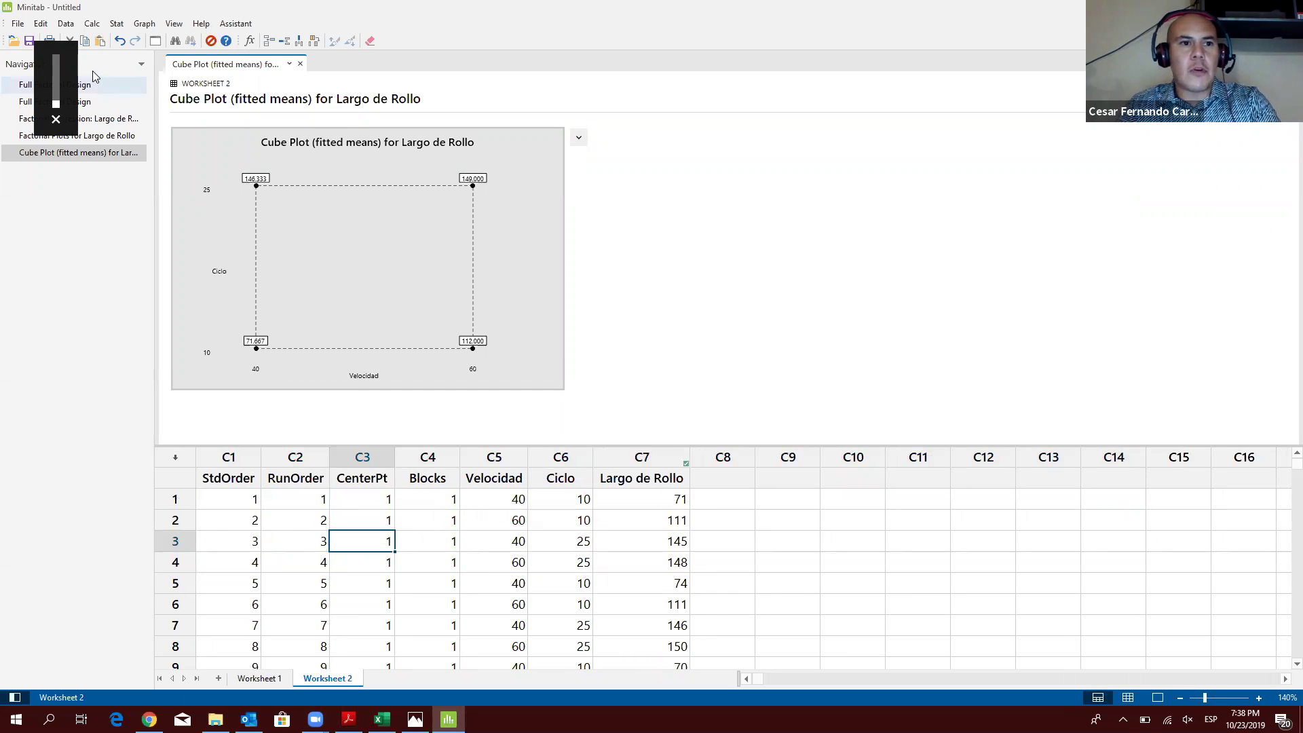
Step: Start a new Minitab project without saving the changes to the untitled one
click(15, 23)
mouse_move(31, 39)
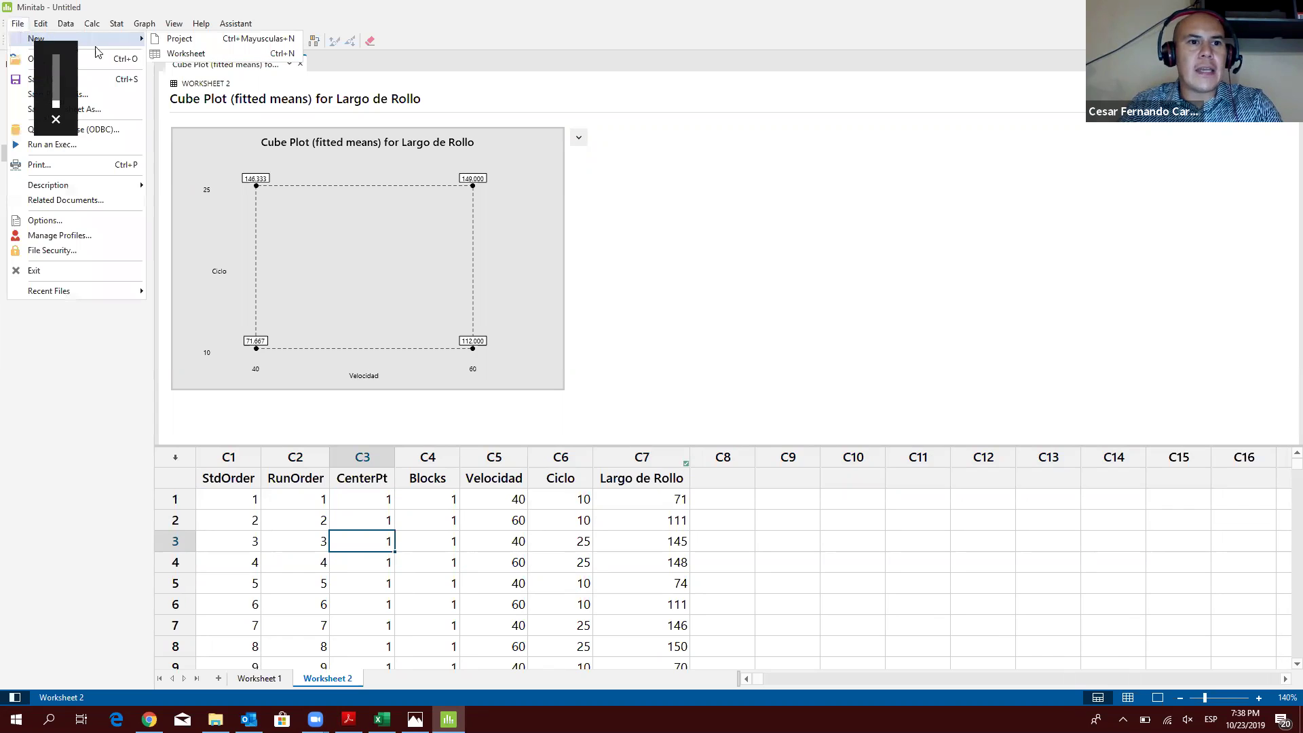
click(203, 39)
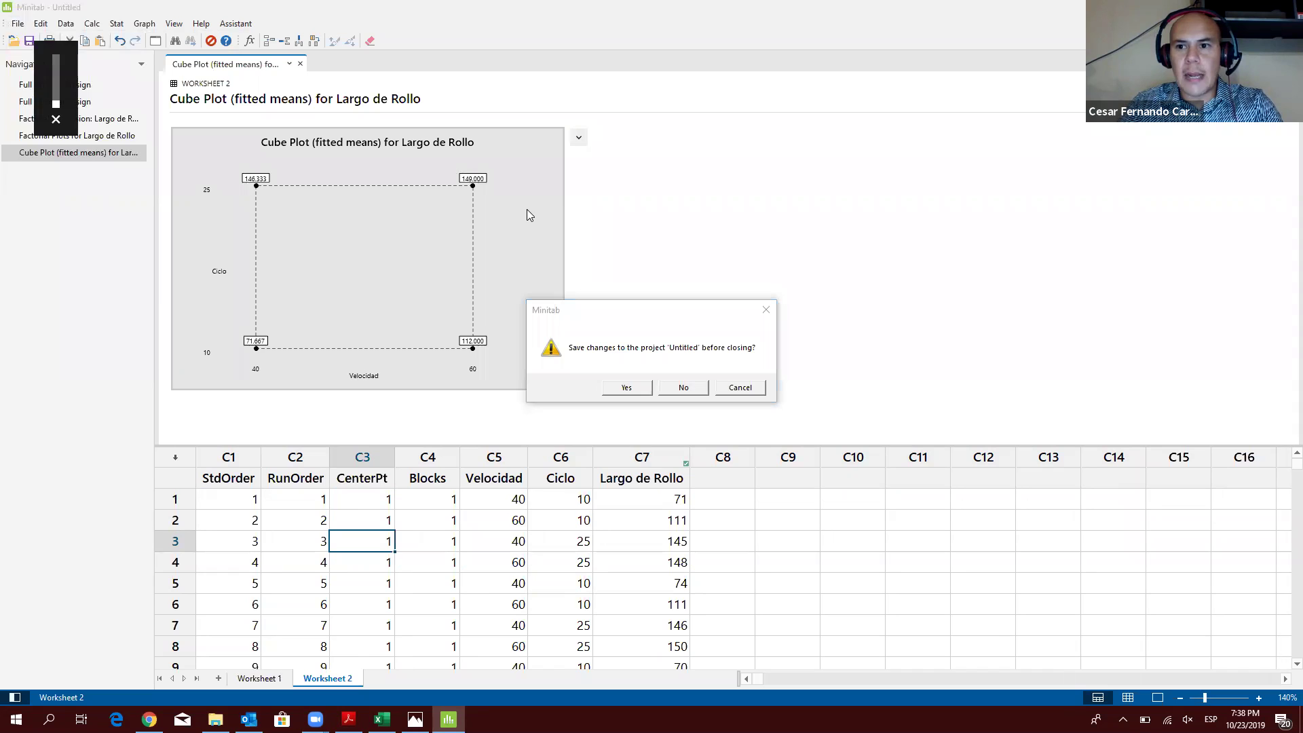
click(687, 389)
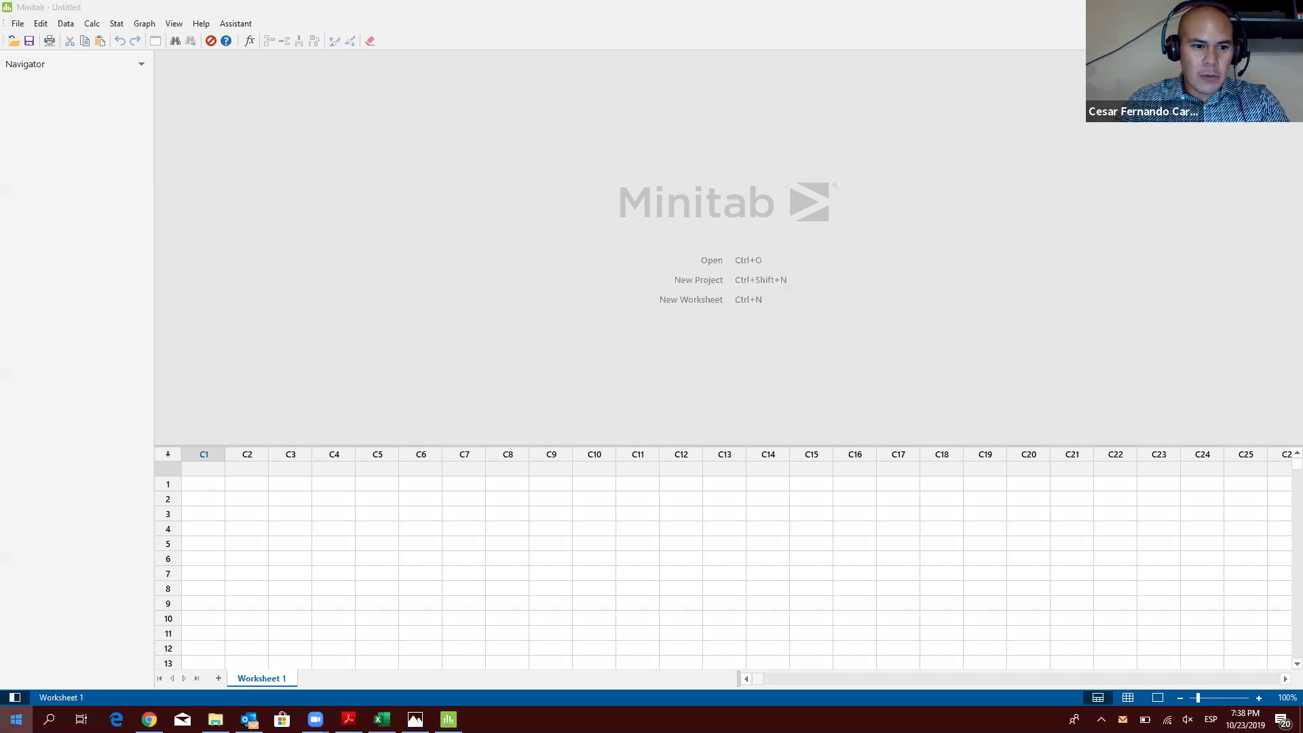
Step: Search Windows for ANOVA, open the ANOVA de 2 Vias SinteringTime worksheet and look over its data columns
click(15, 719)
key(super+s)
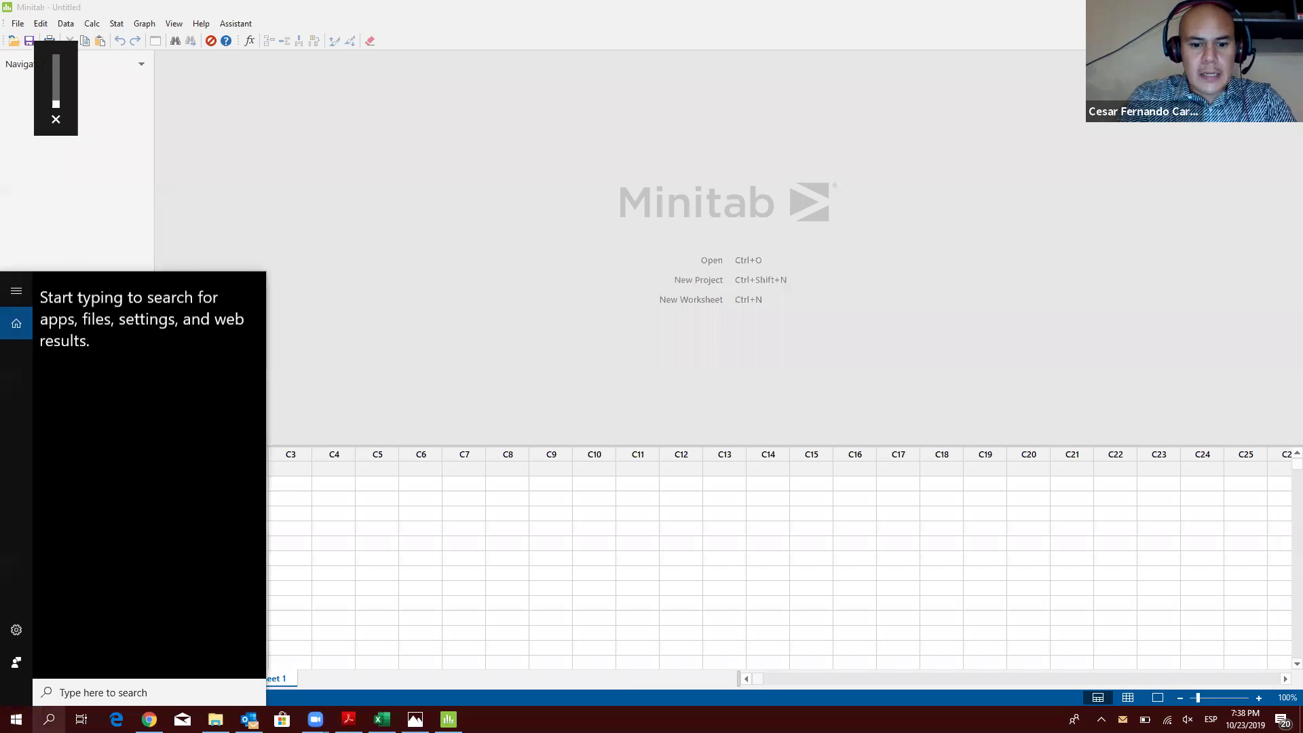
text(ANOVA)
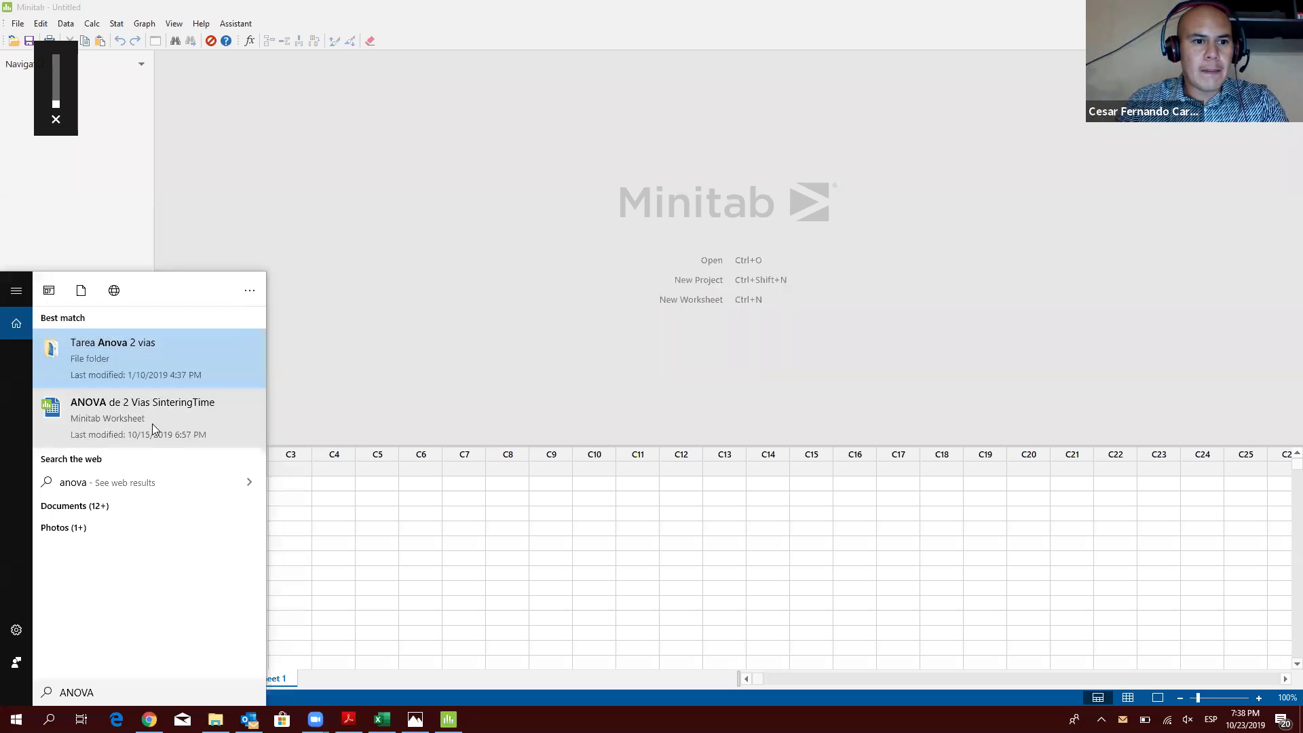
click(149, 422)
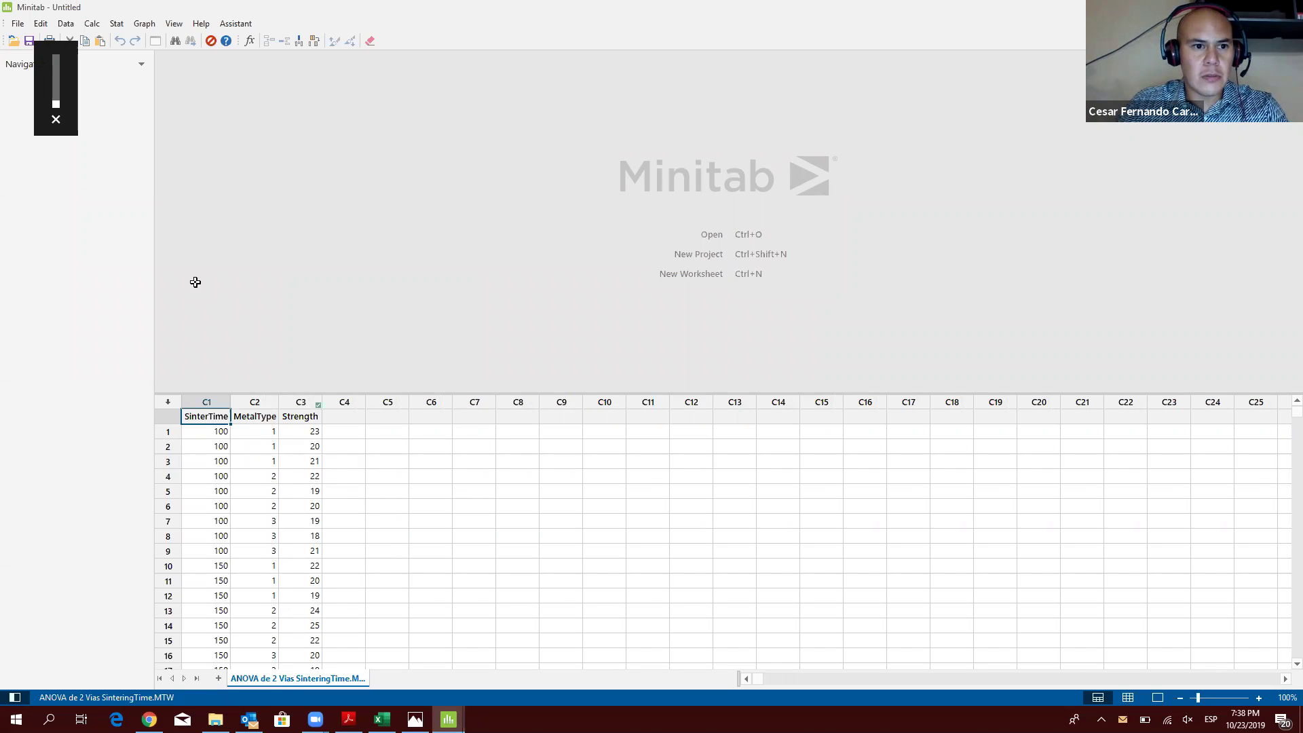
click(261, 429)
scroll(224, 442, down, 6)
scroll(224, 443, up, 6)
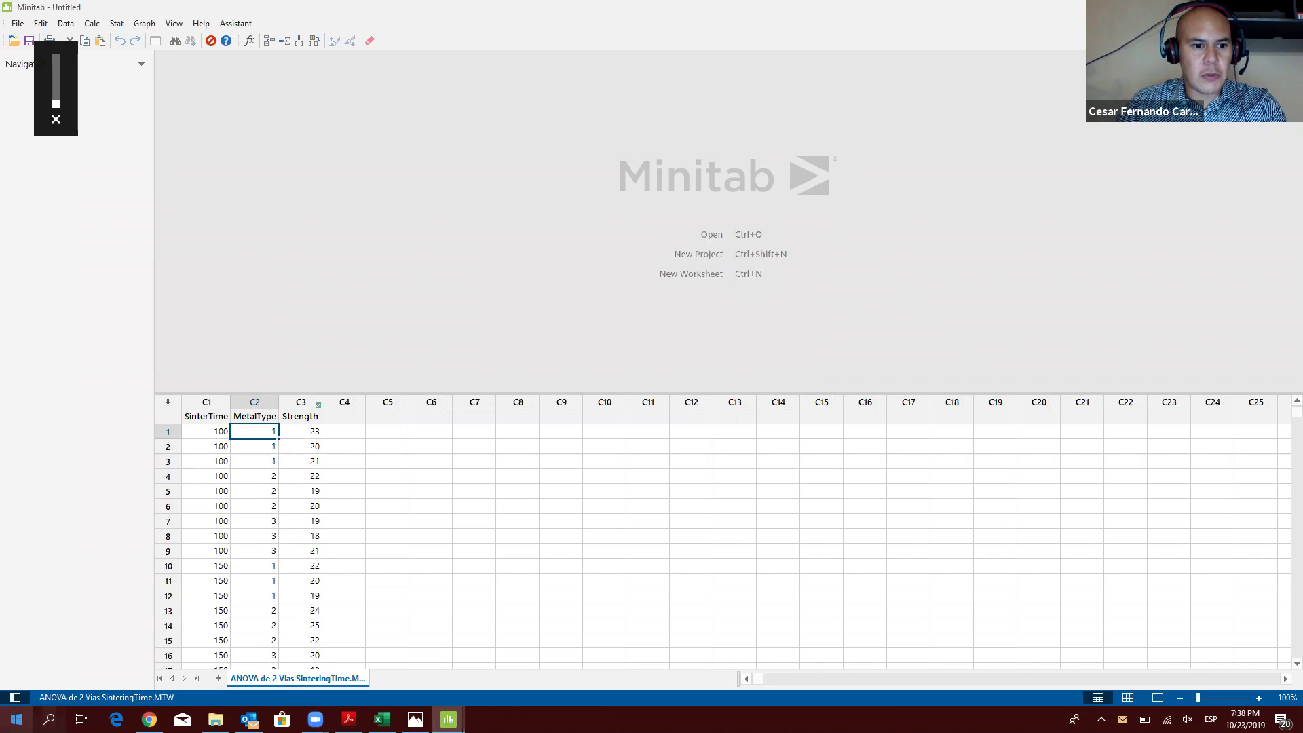
Step: Search Windows for ANOVA, open the ANOVA de 1 Via PaintHardness worksheet and select the Paint and Hardness column names
click(48, 719)
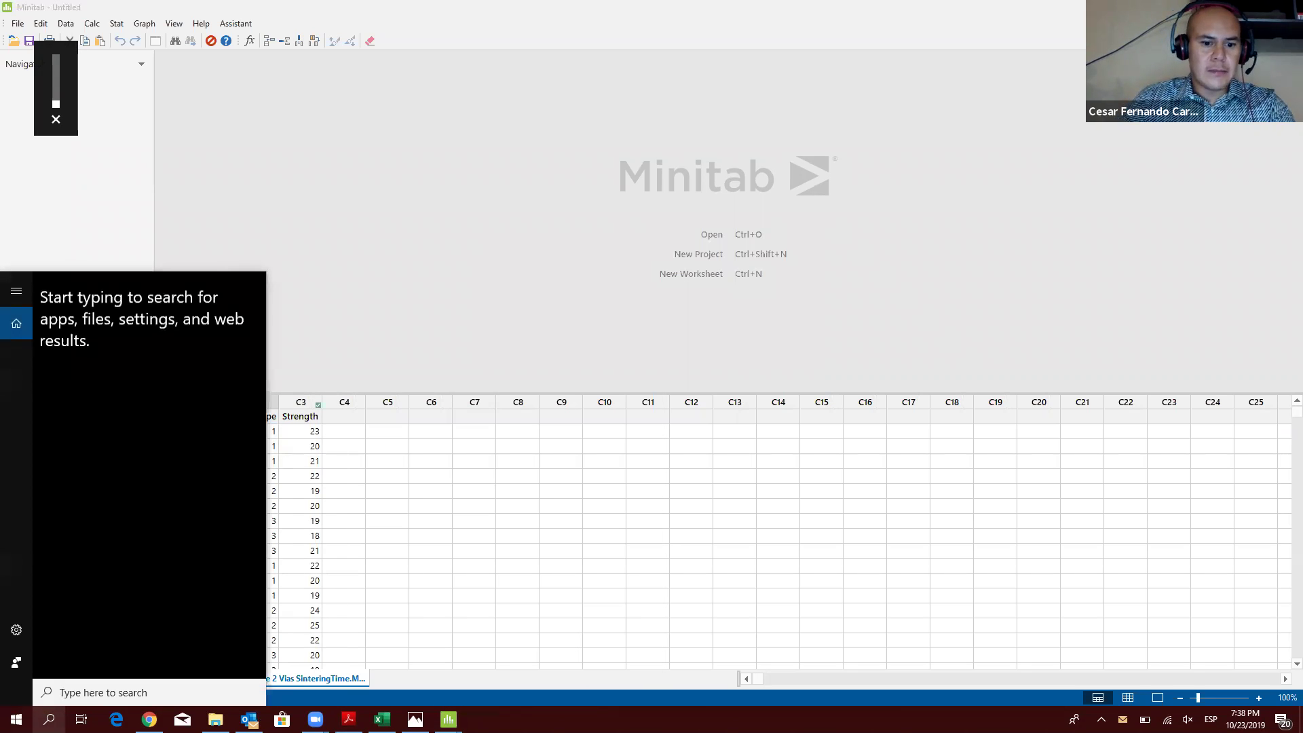
text(ANOVA)
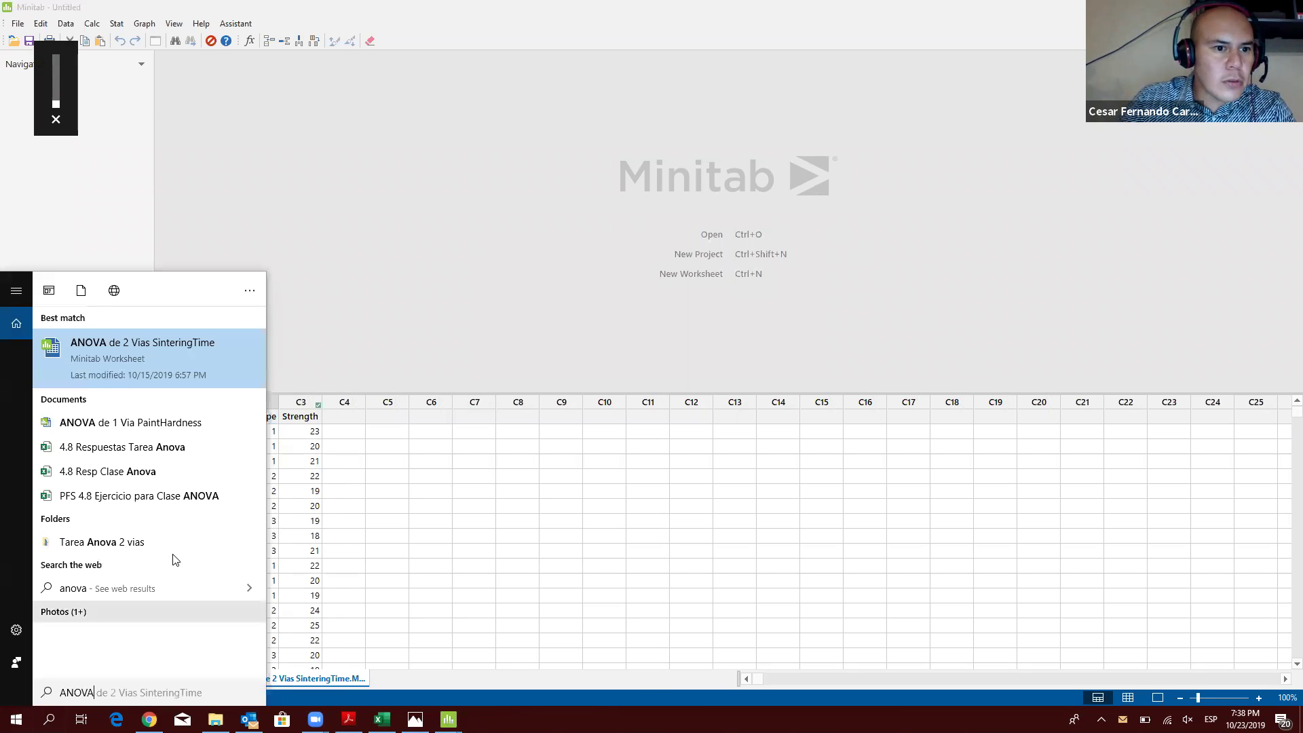
click(172, 424)
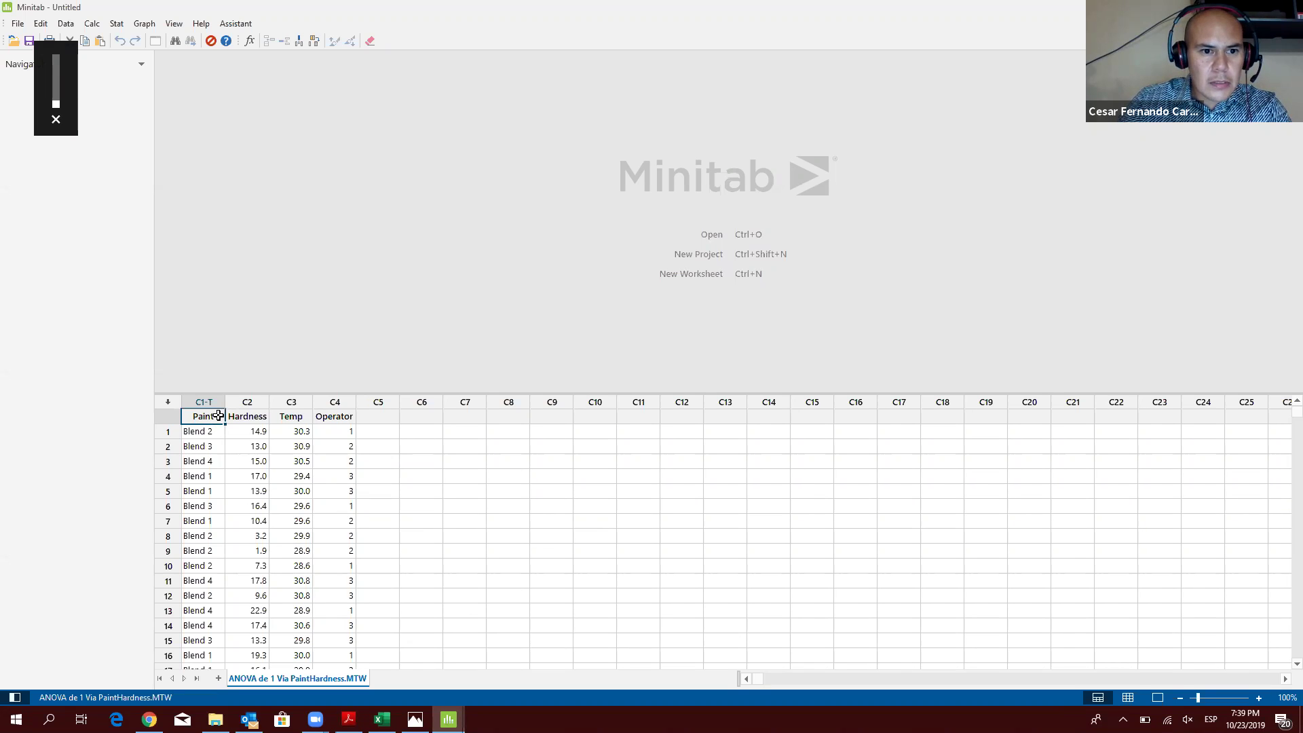
click(238, 420)
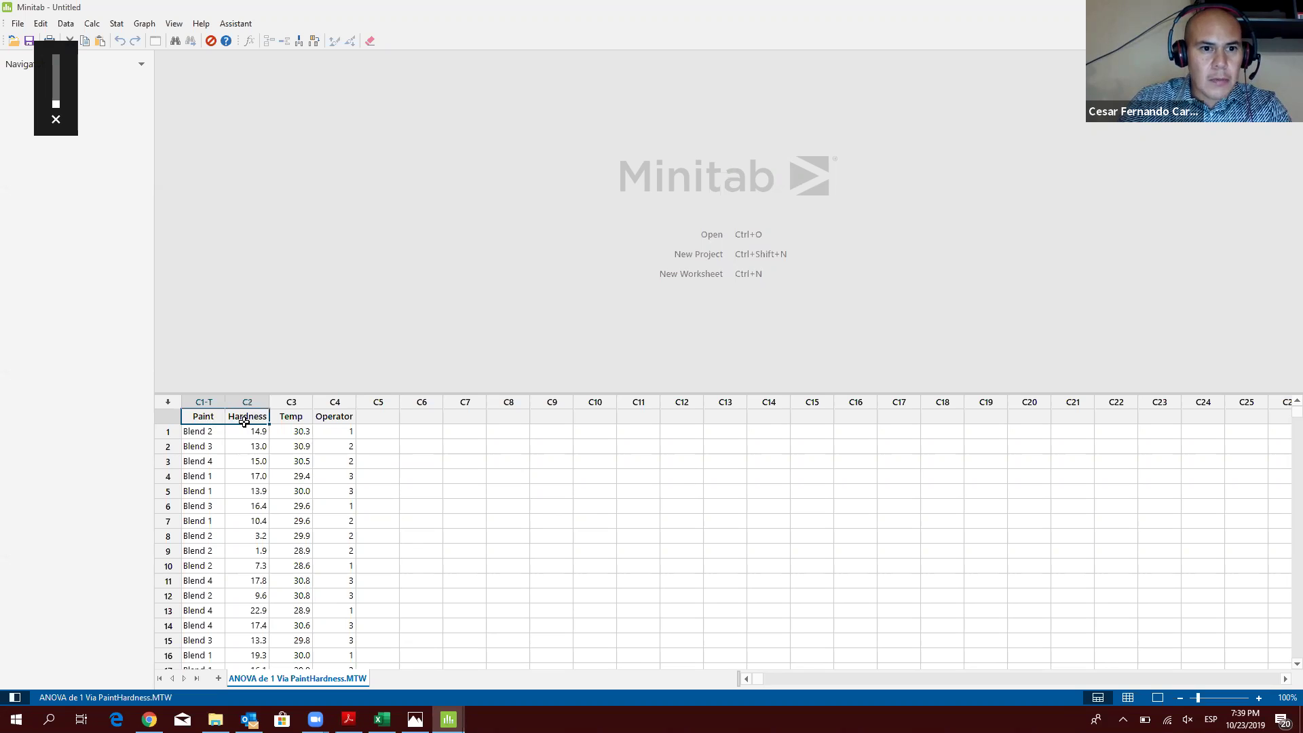
Step: Try to run the Assistant's 2-Sample t test with both samples in one column, using Temp as sample data and Paint as sample IDs
click(236, 24)
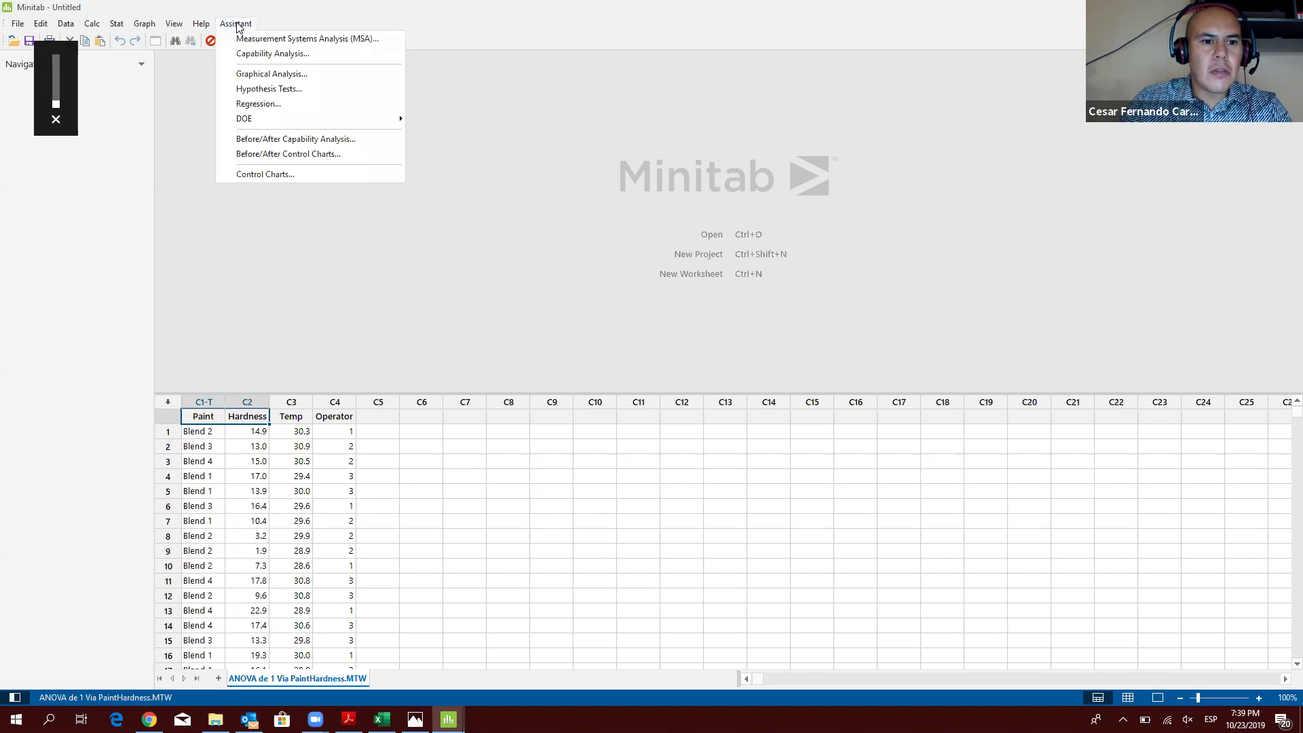
click(310, 90)
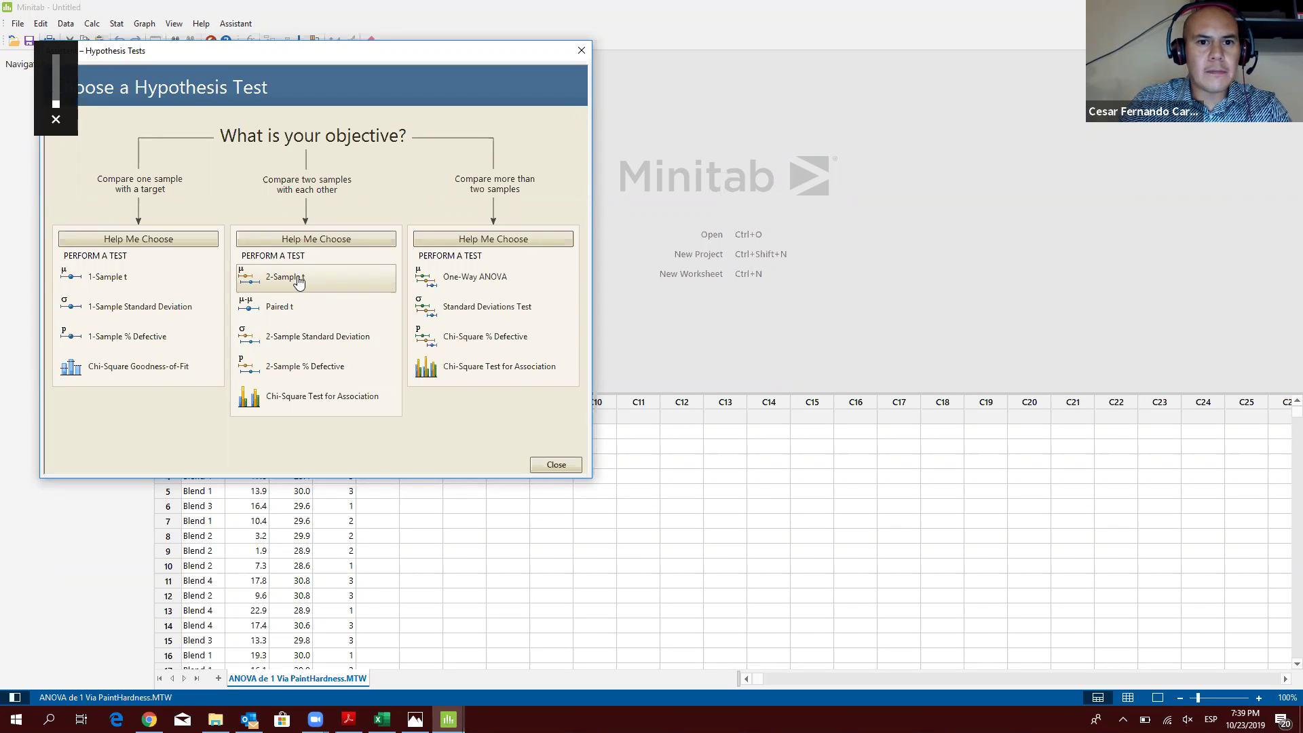
click(299, 278)
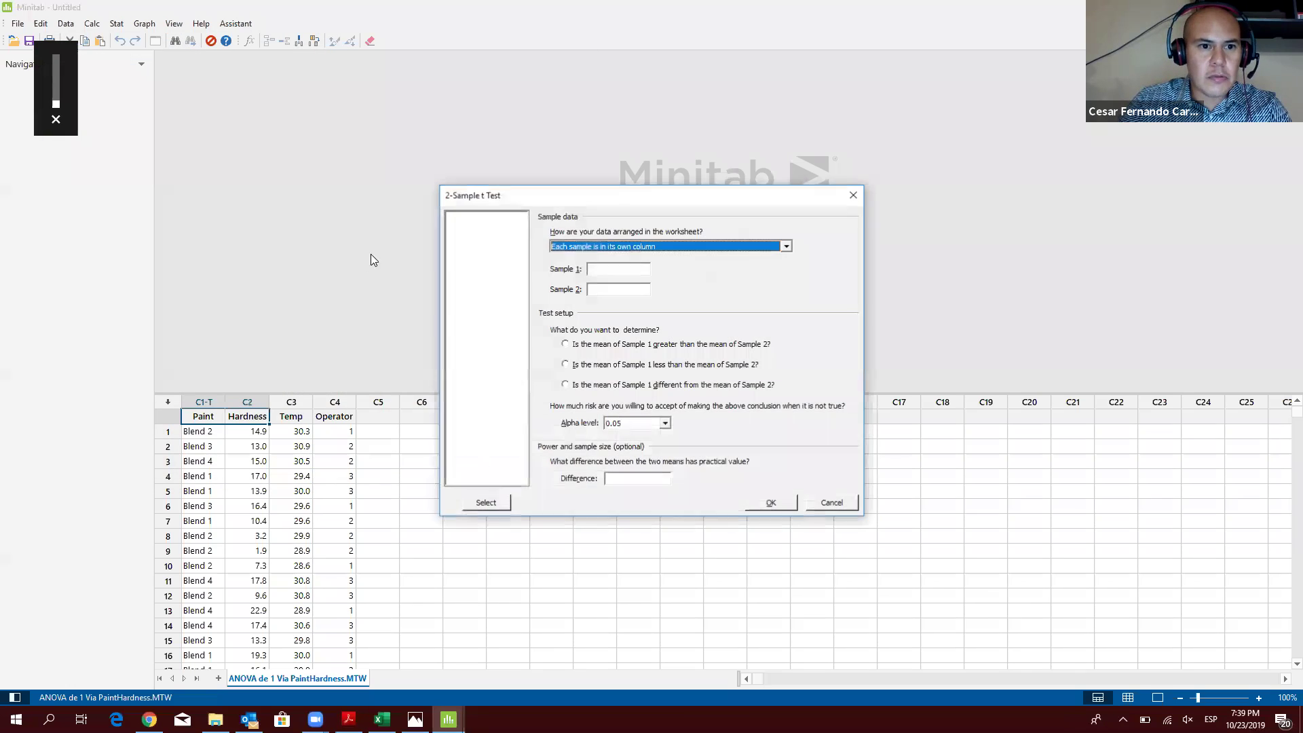
click(646, 247)
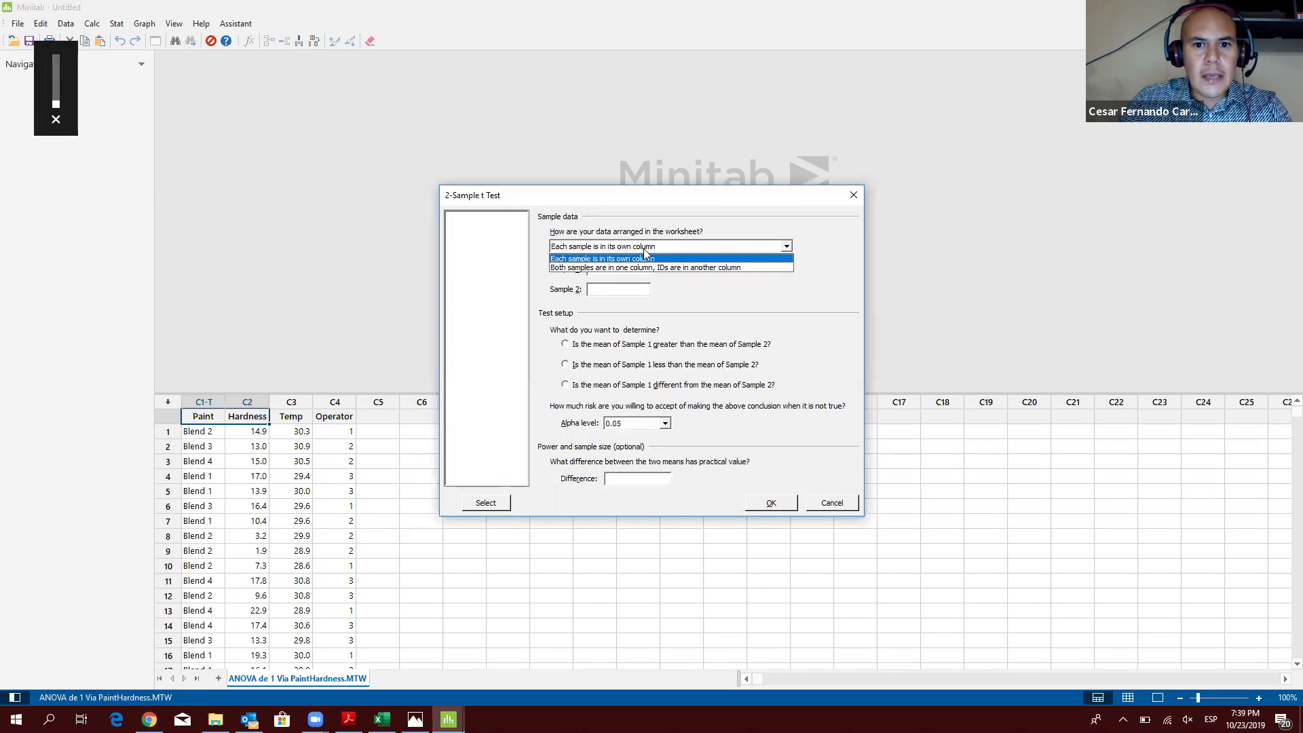
click(638, 264)
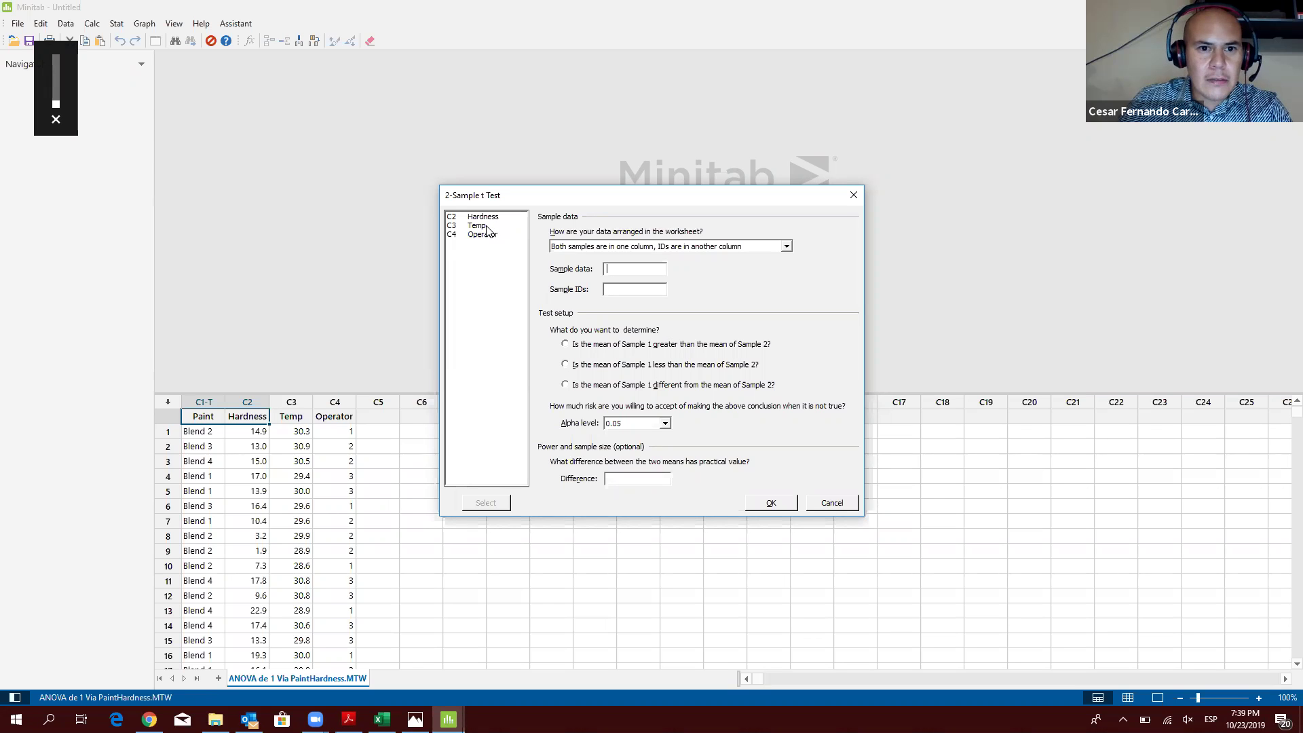
double_click(487, 228)
double_click(476, 218)
key(Return)
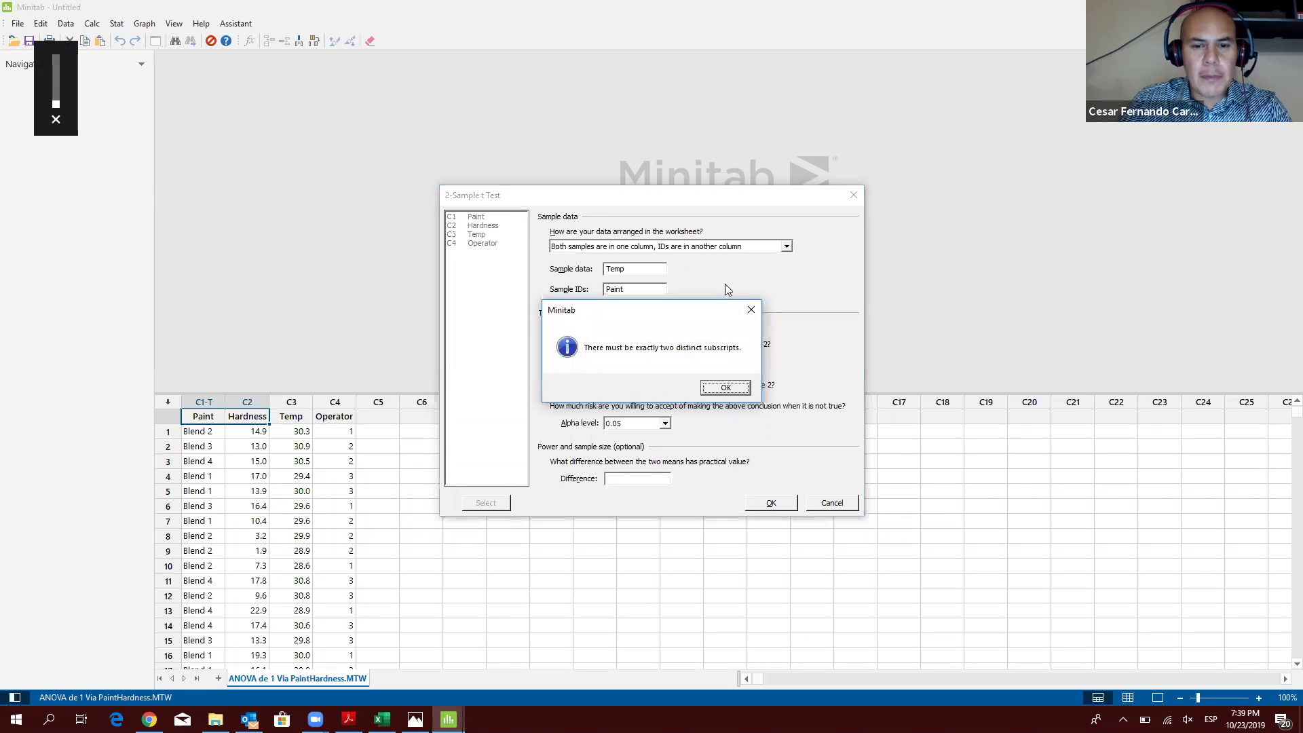
click(726, 388)
key(Return)
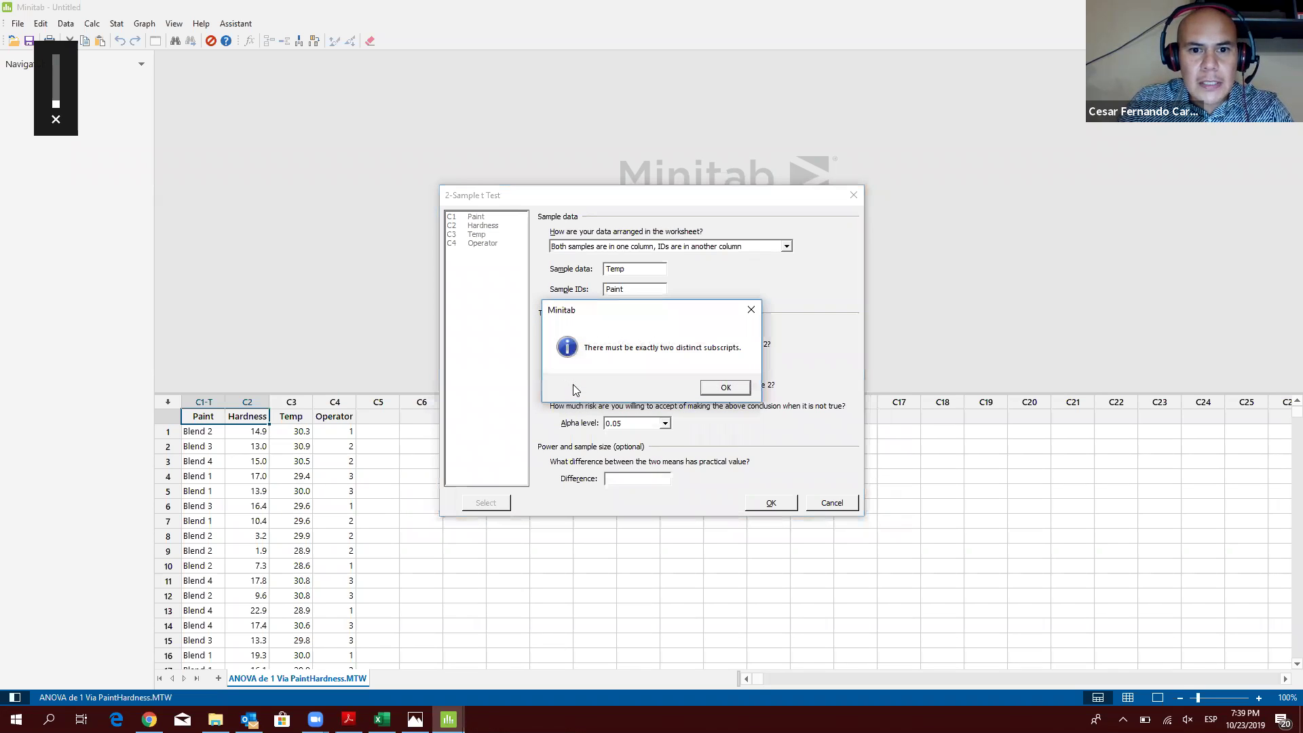
click(726, 389)
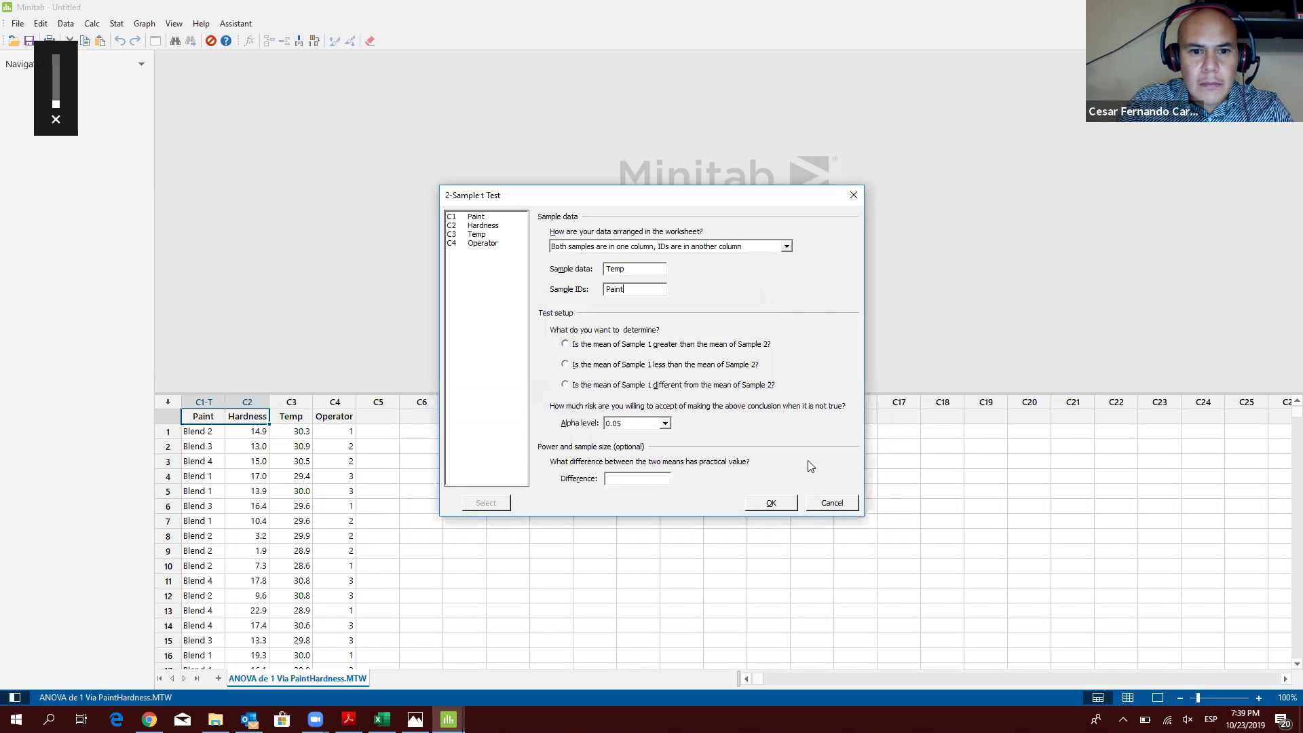
click(830, 503)
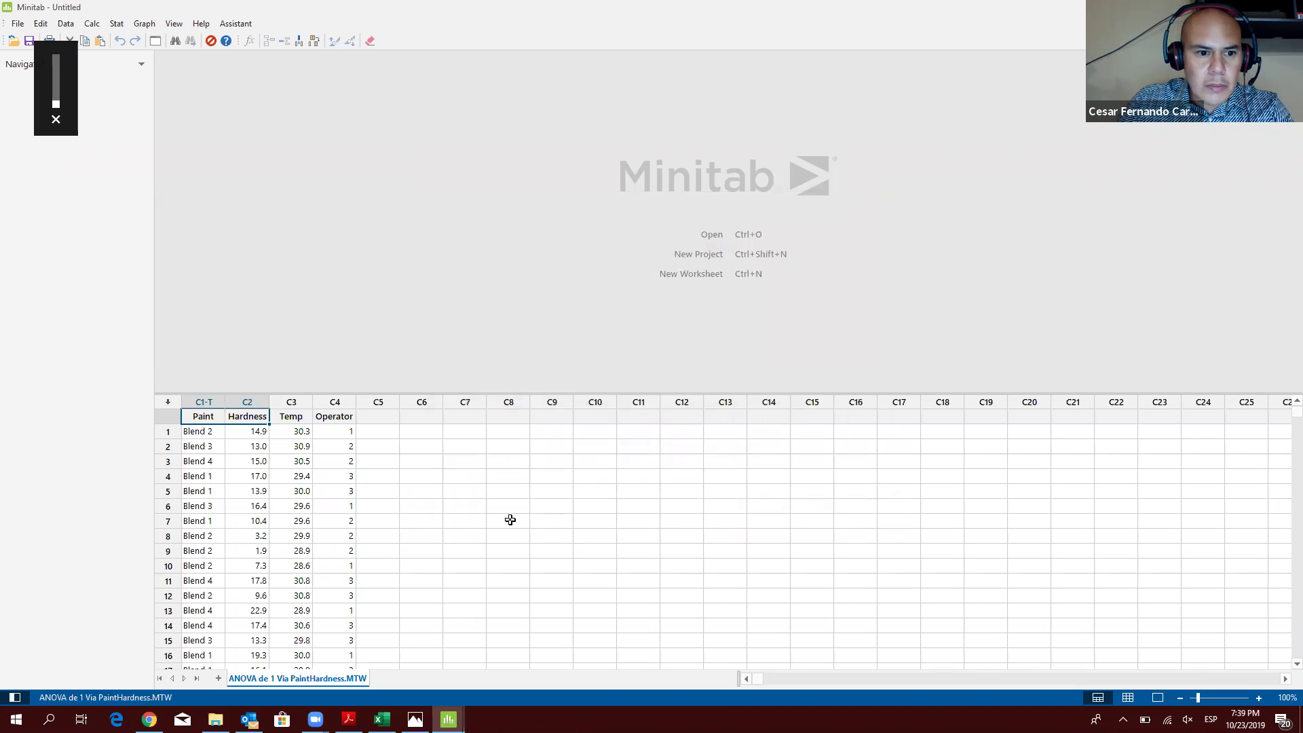
Step: Look over the Temp column of the PaintHardness worksheet and search Windows for other anova files
click(291, 418)
scroll(291, 421, down, 2)
scroll(292, 421, up, 2)
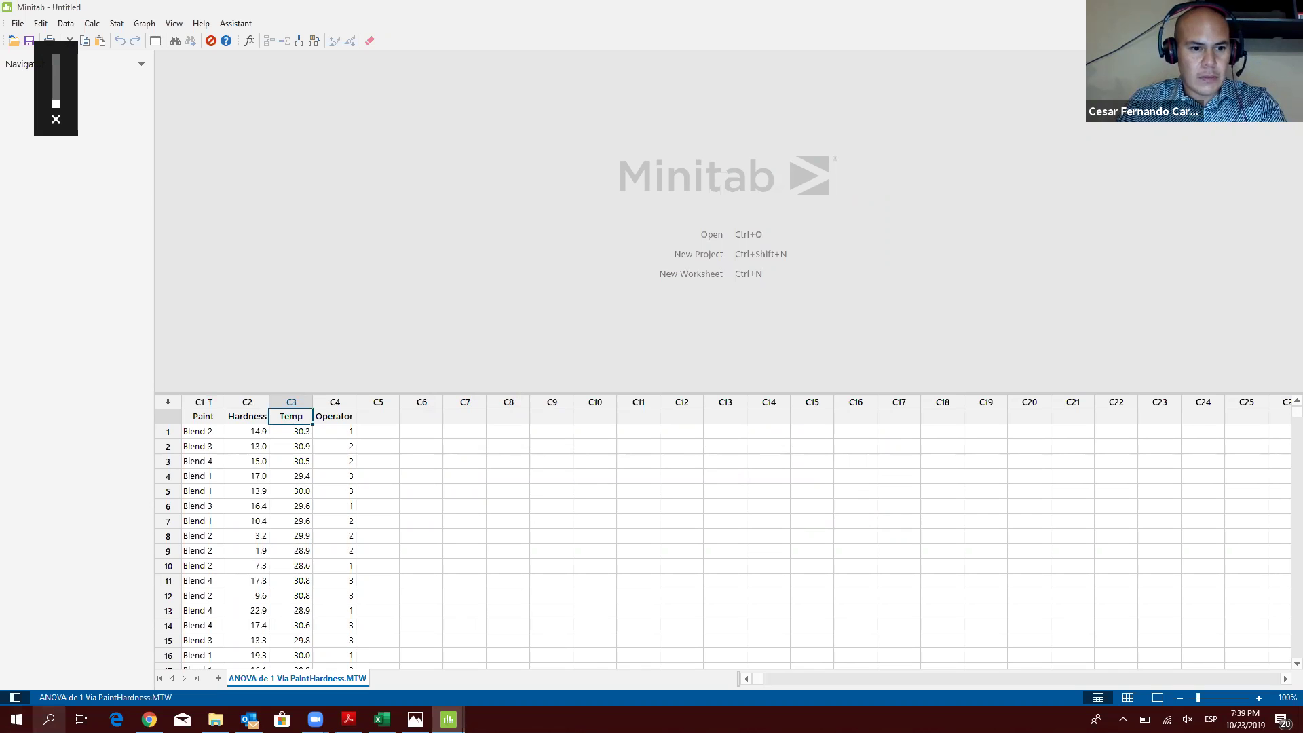
click(48, 720)
text(anova)
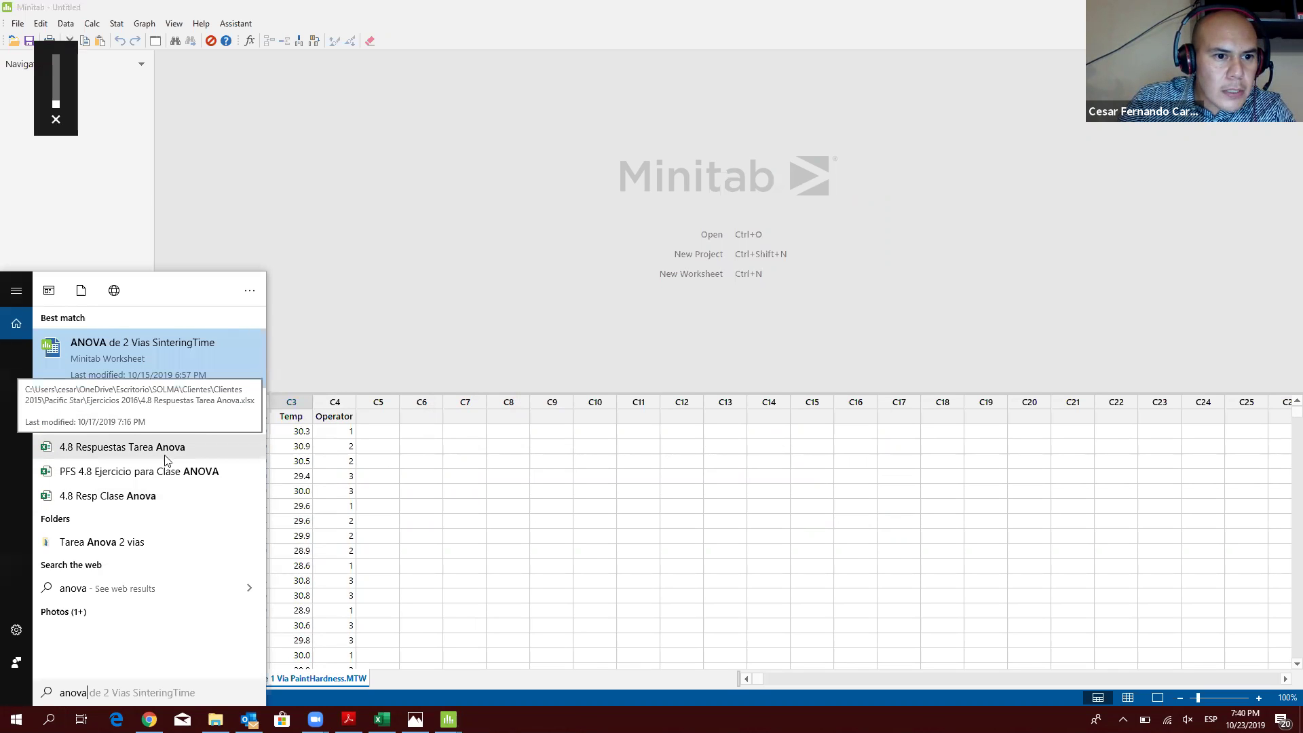
click(357, 466)
click(328, 467)
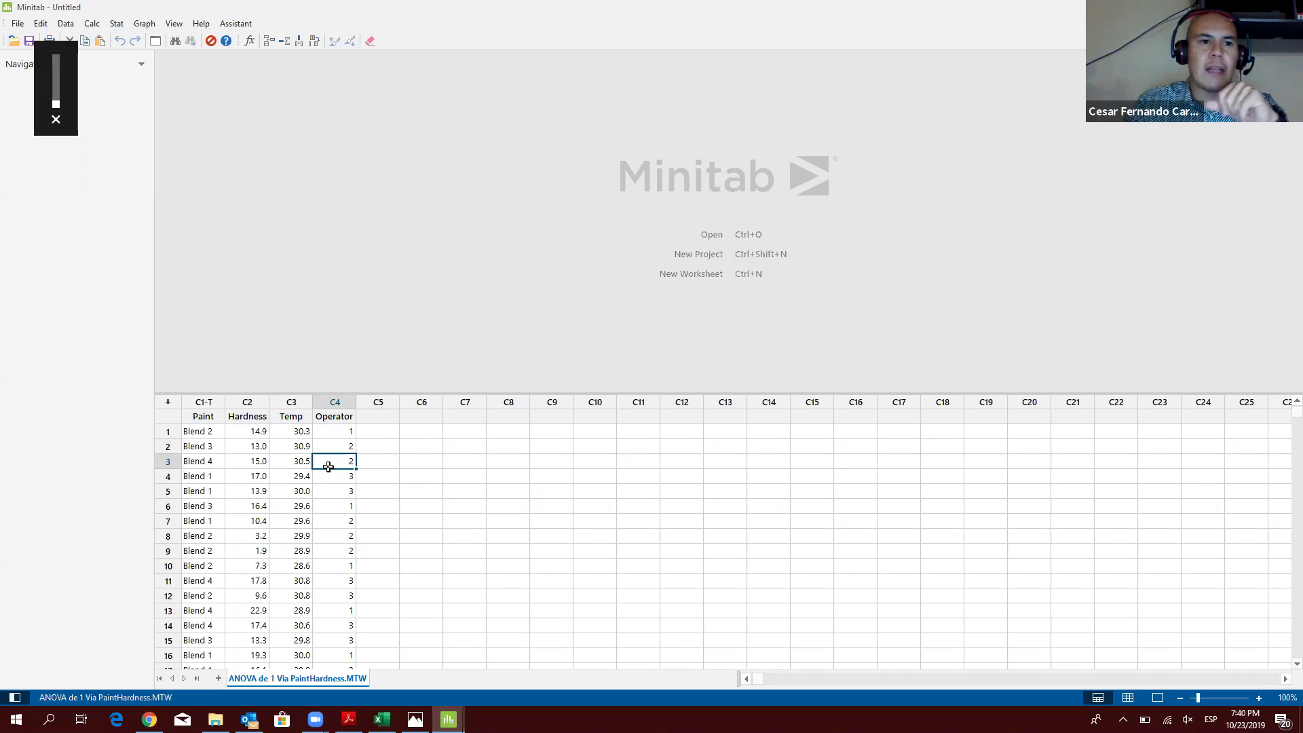
Step: Start the Assistant's One-Way ANOVA hypothesis test with Y data in one column and X values in another
click(233, 25)
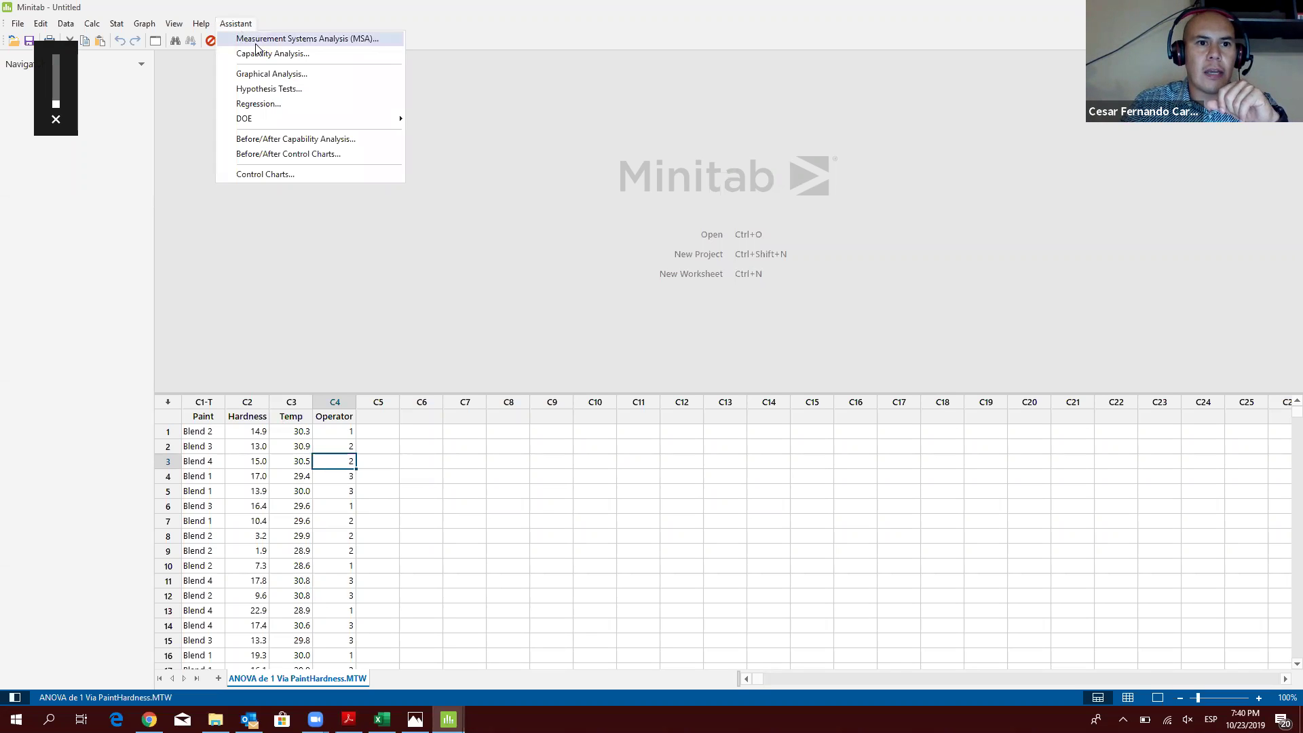
click(306, 89)
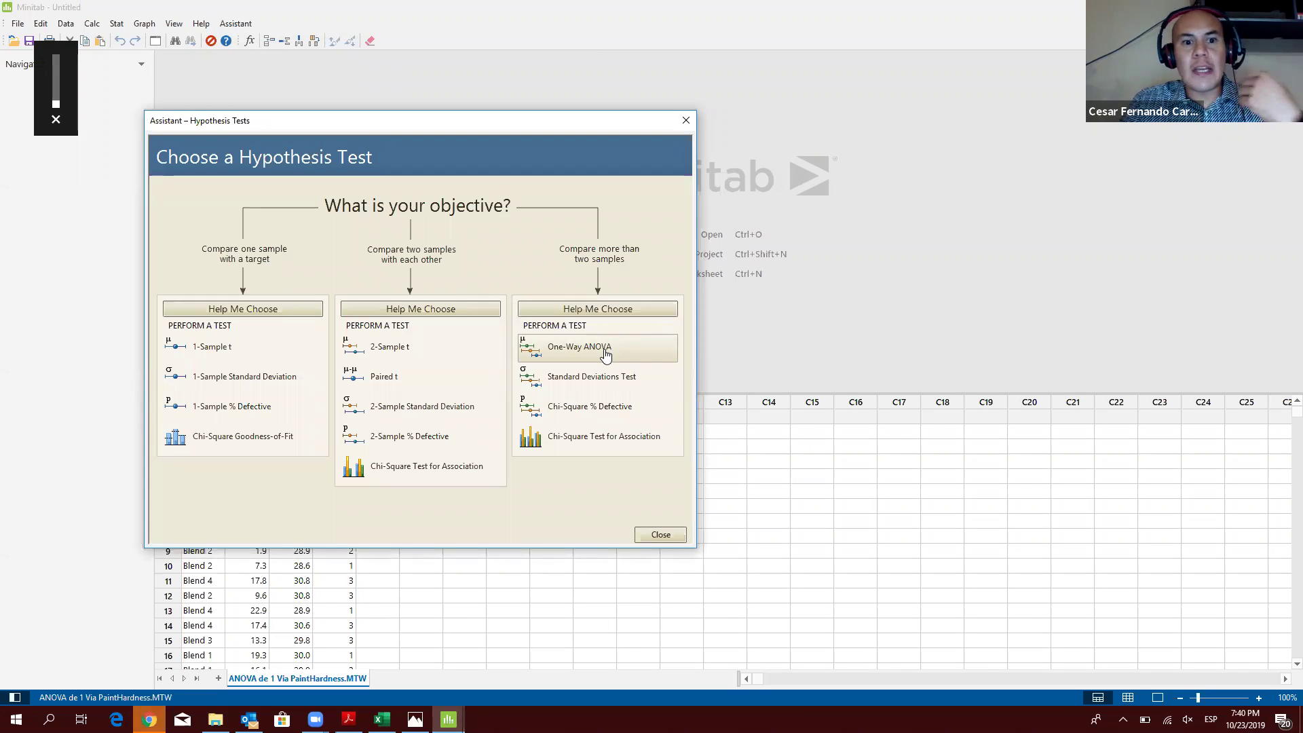
click(602, 352)
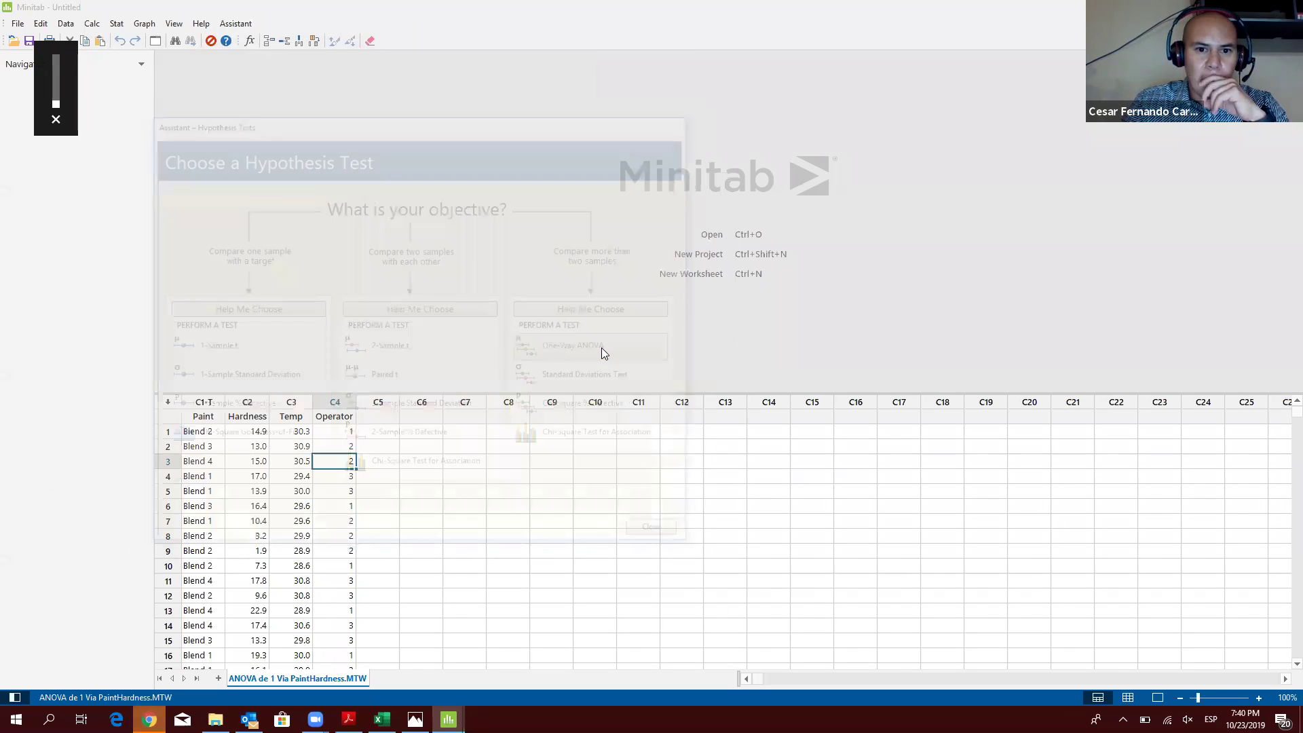
click(649, 276)
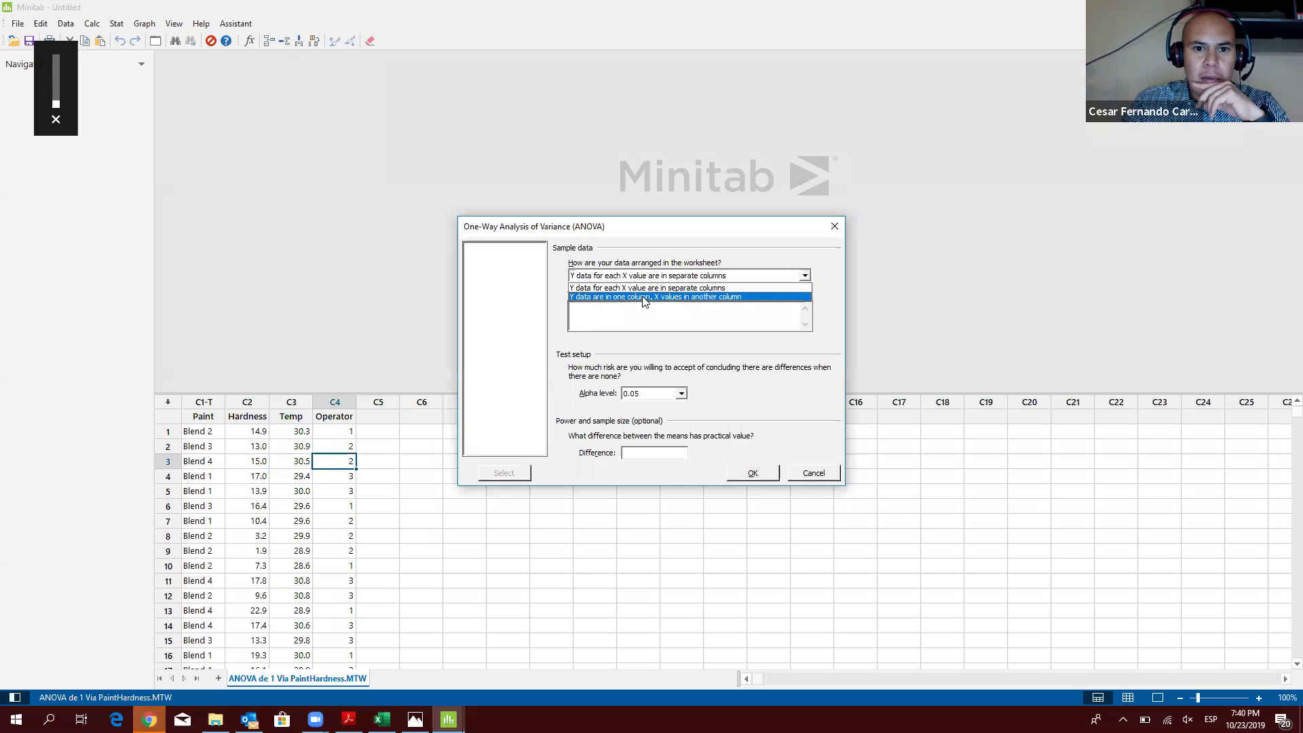
click(639, 294)
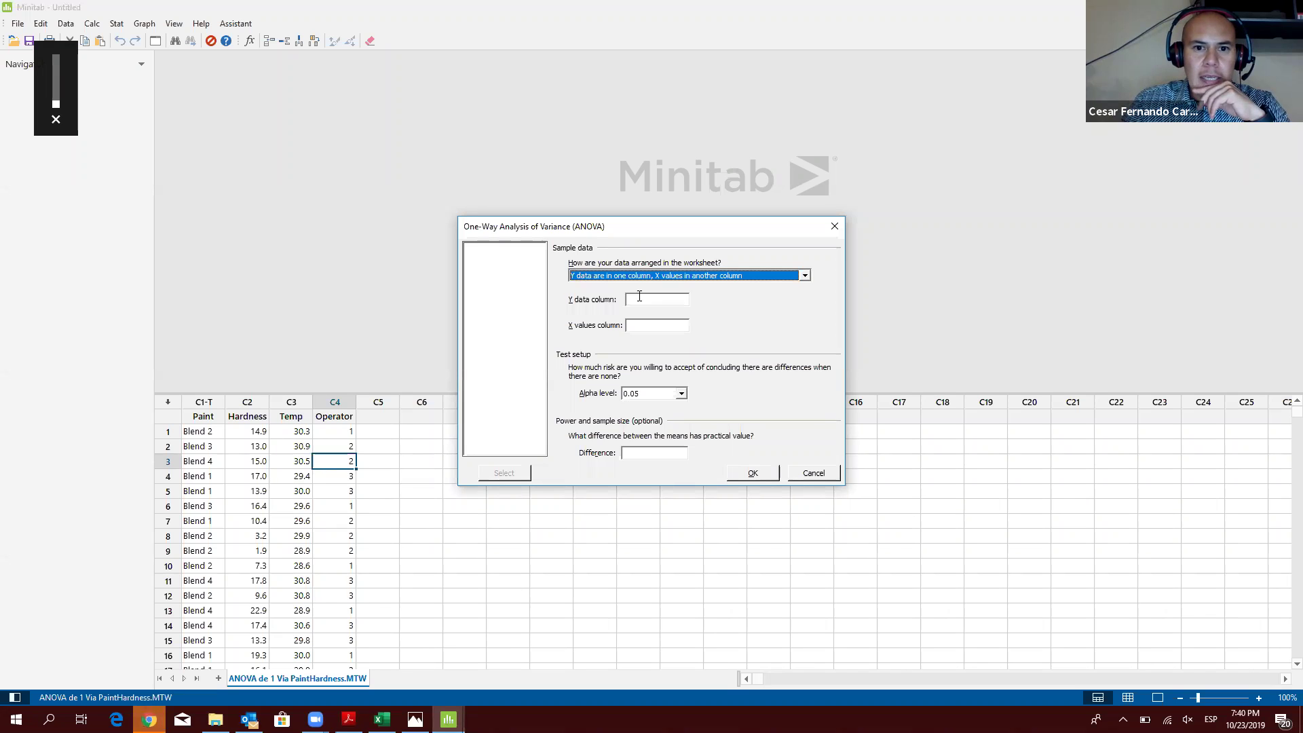
Step: Run the One-Way ANOVA with Hardness as the Y data column and Paint as the X values column
click(640, 297)
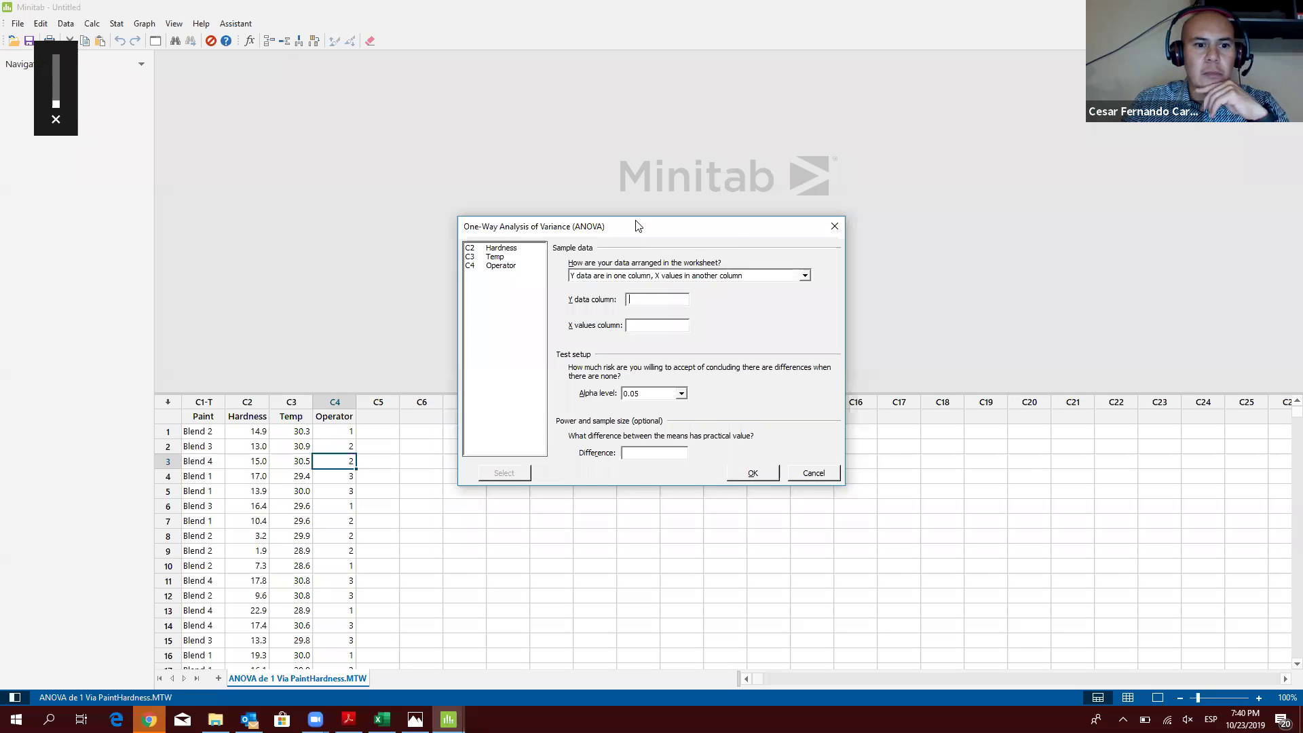
drag(637, 226, 632, 195)
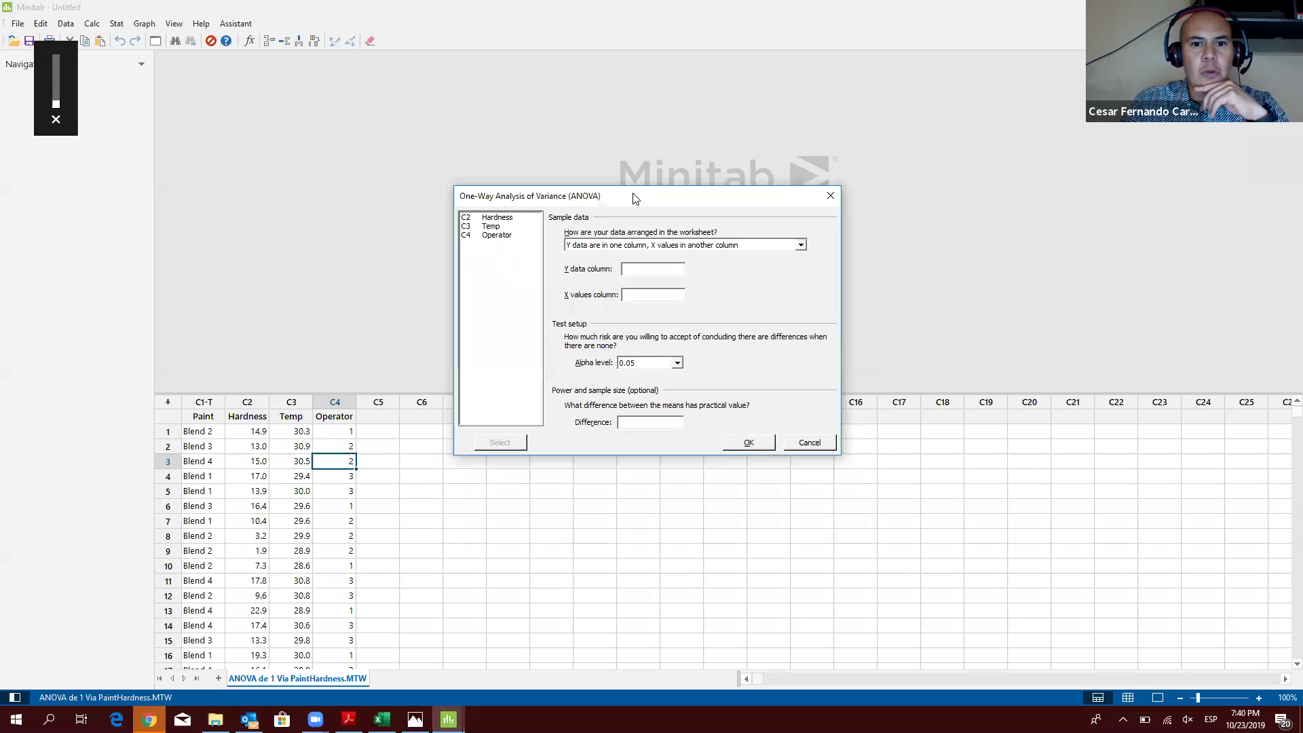
double_click(504, 220)
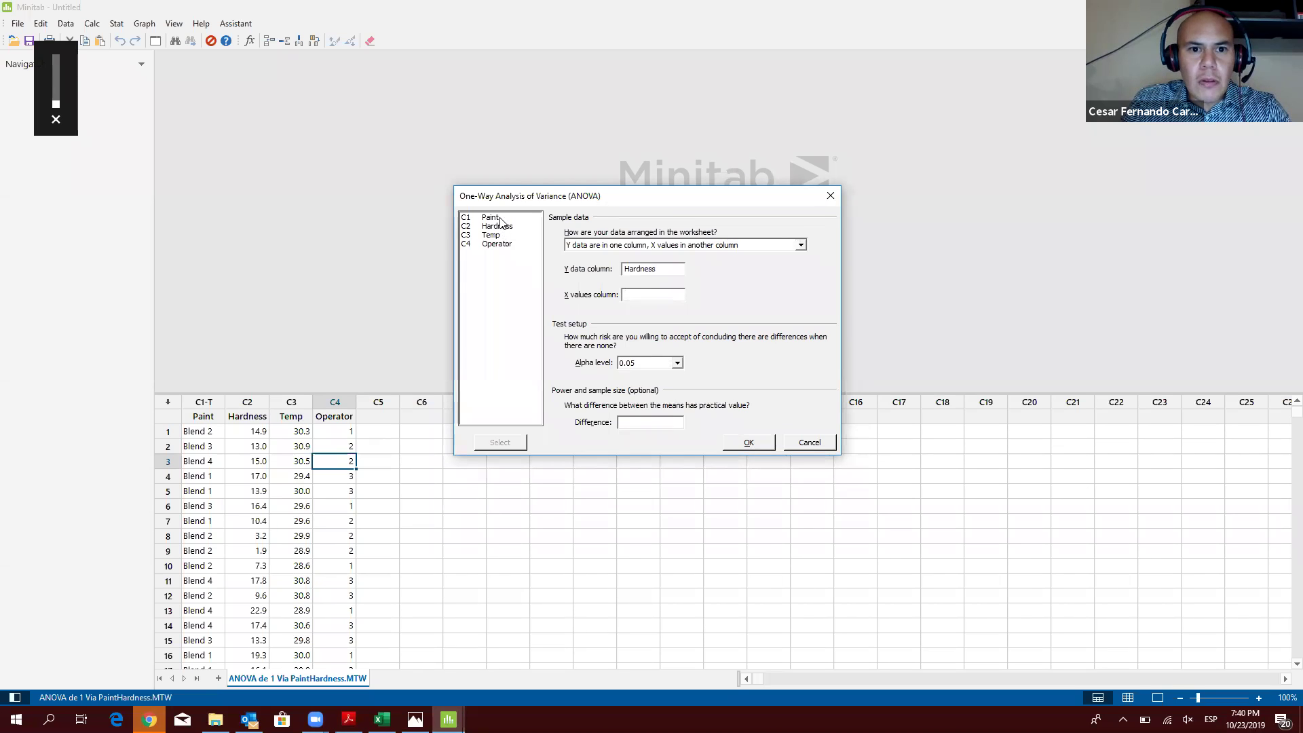
double_click(500, 218)
click(748, 442)
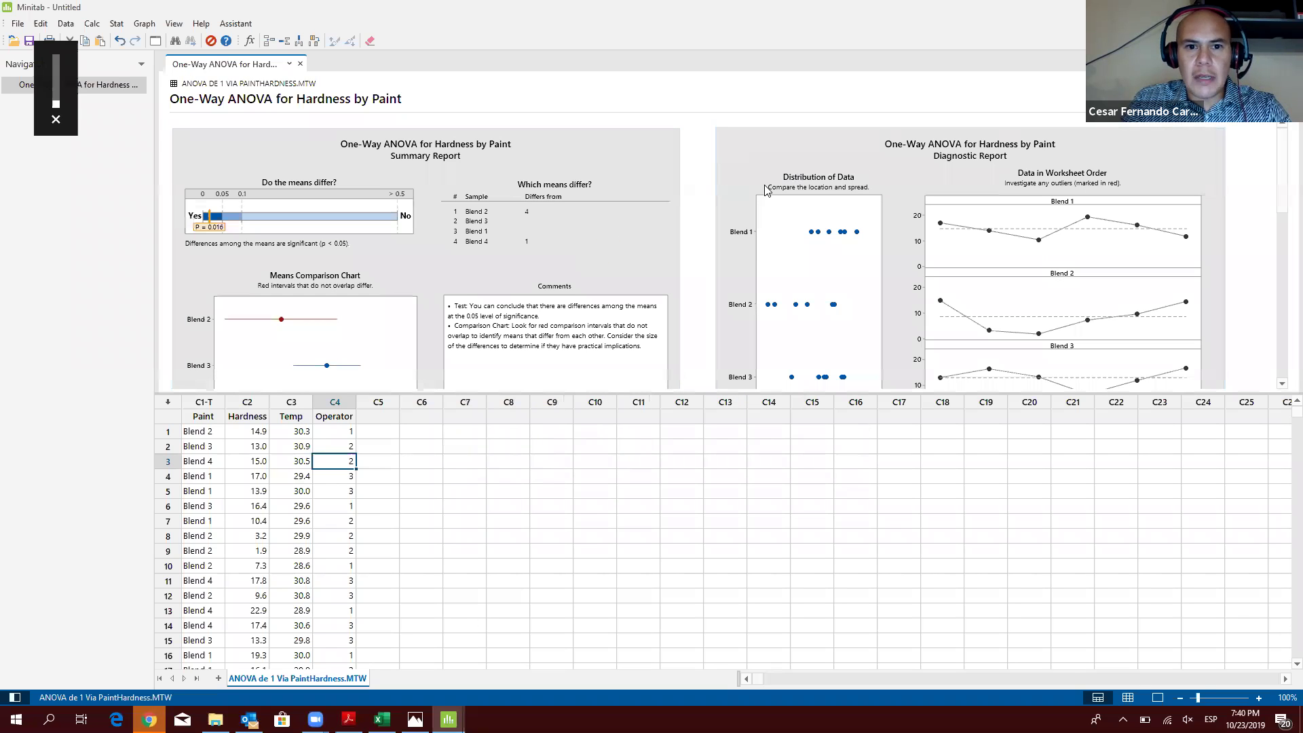
Step: Look through the One-Way ANOVA reports for Hardness by Paint and examine the Summary Report in an enlarged graph editor
scroll(765, 190, down, 6)
scroll(675, 213, up, 2)
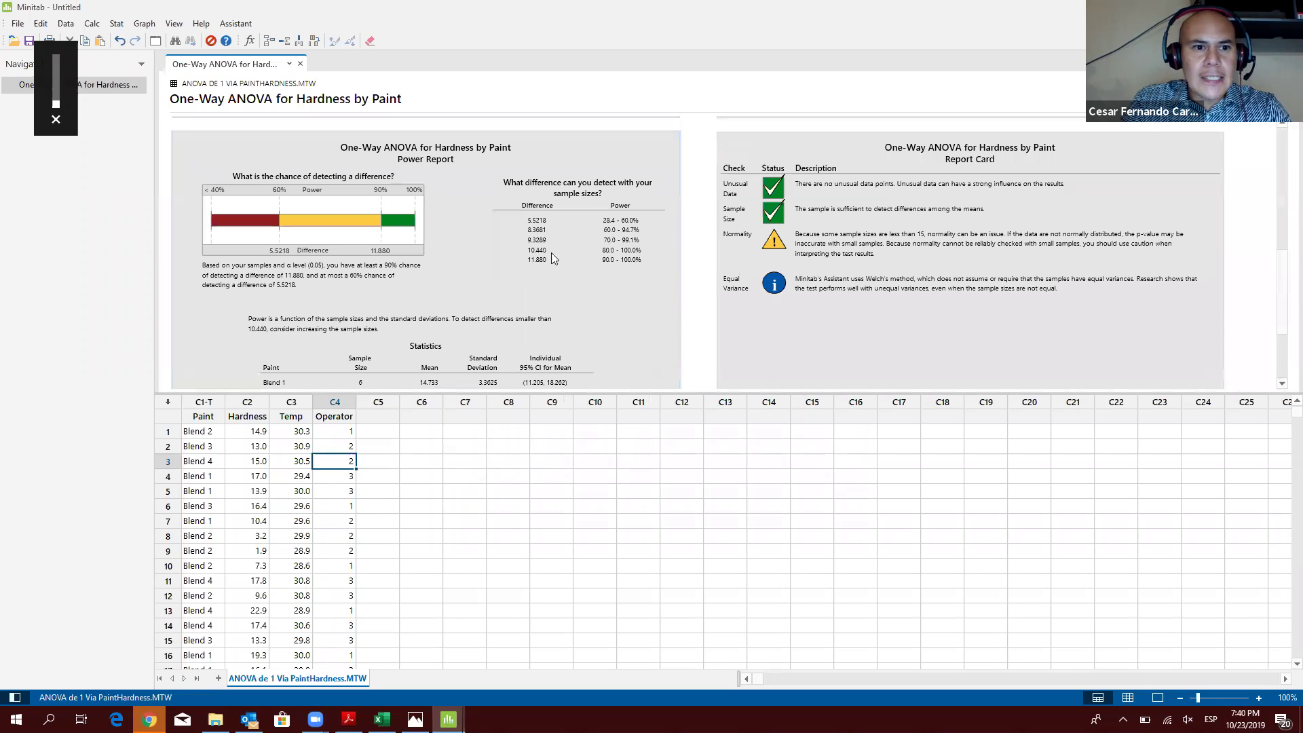
scroll(553, 258, down, 1)
scroll(544, 252, up, 5)
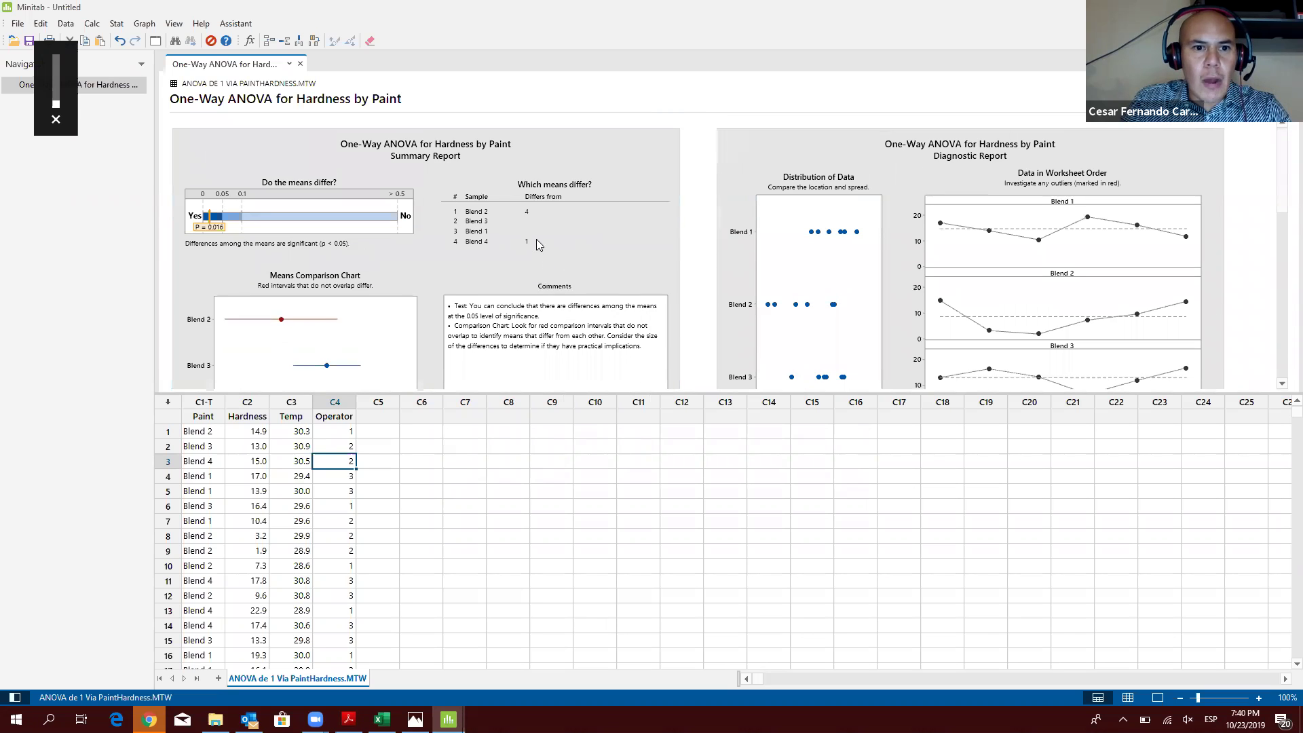
double_click(573, 144)
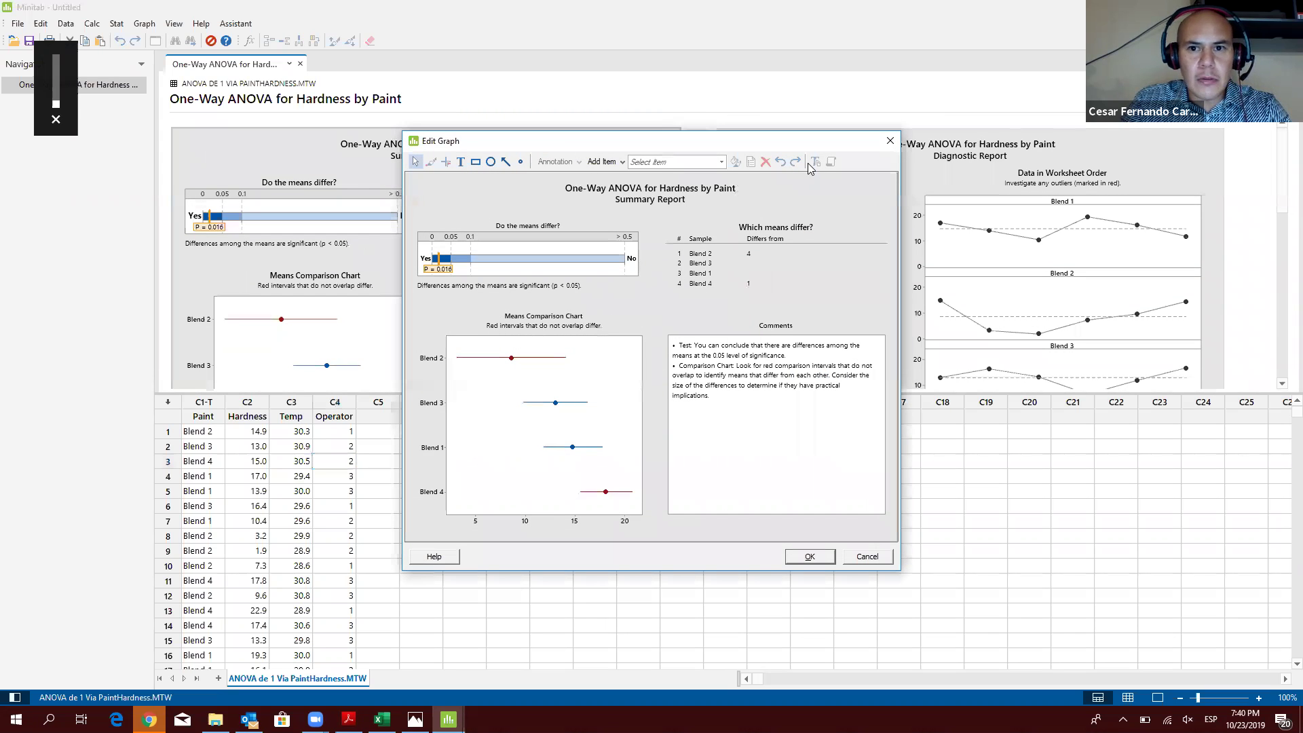
drag(779, 147, 627, 73)
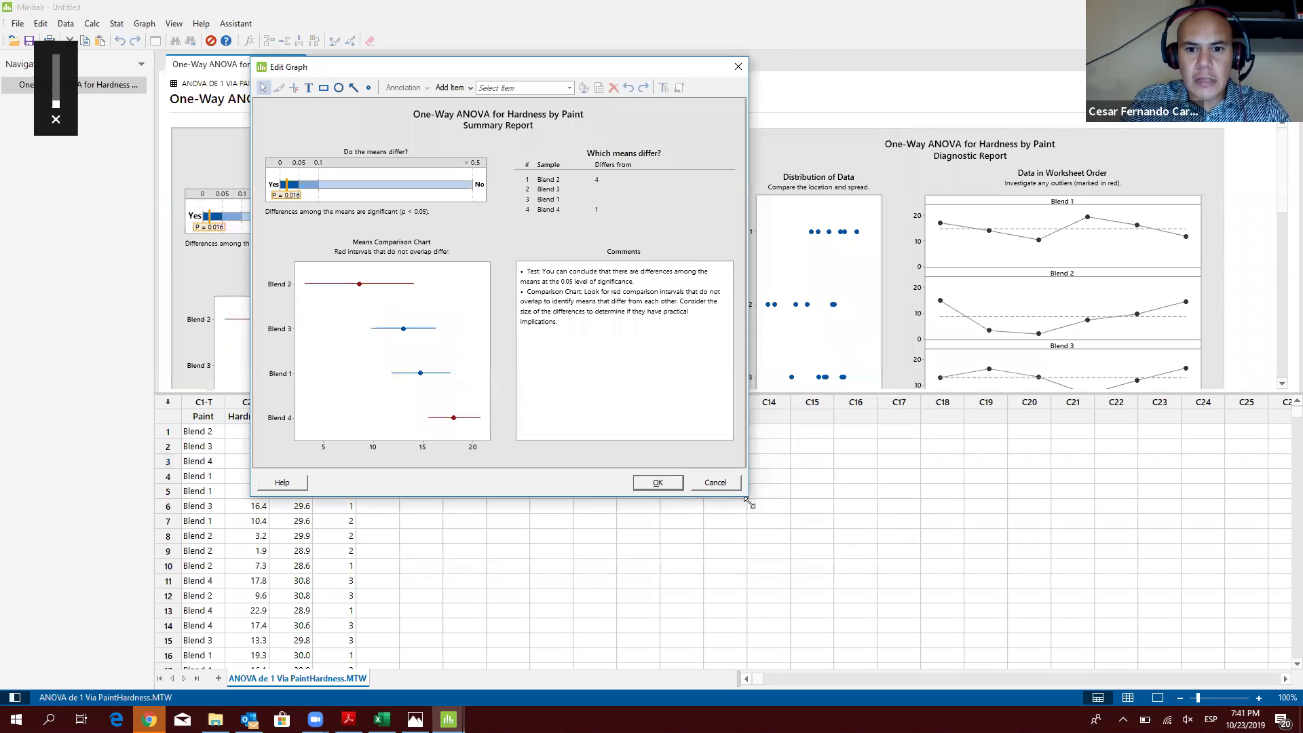
drag(747, 499, 1022, 703)
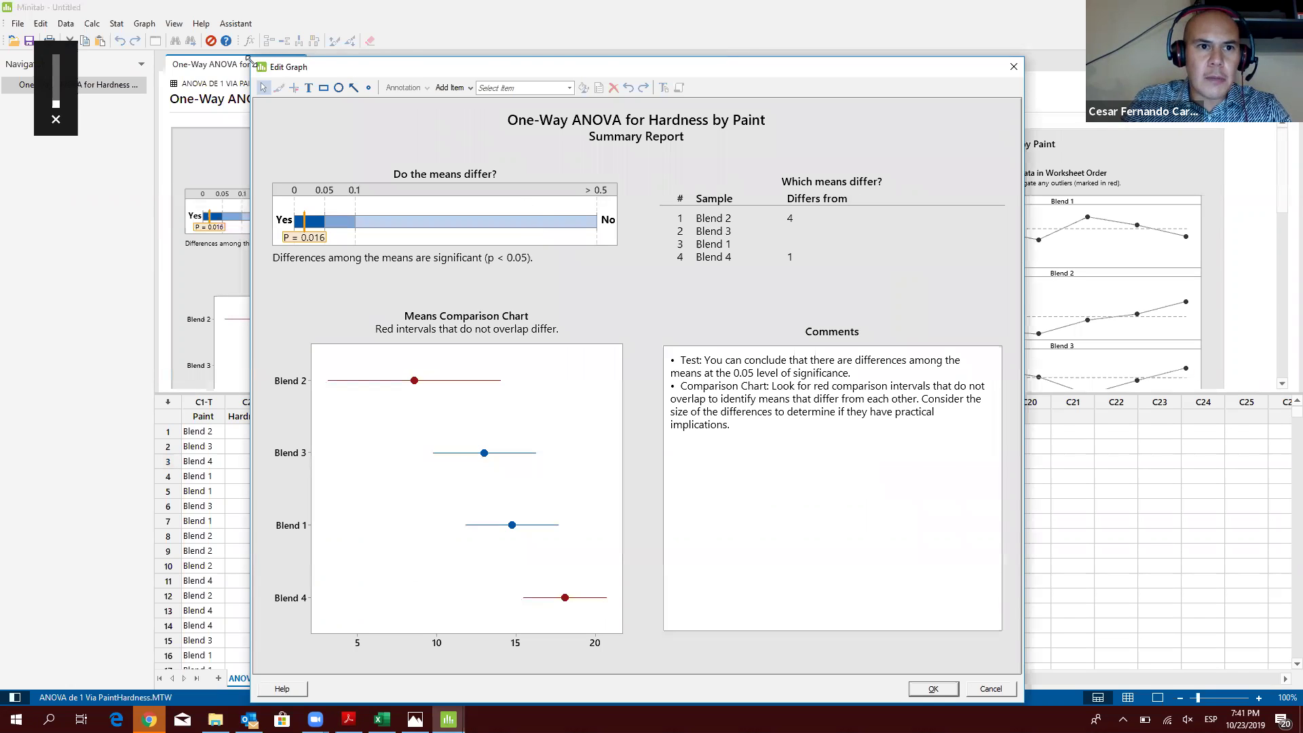
drag(248, 59, 174, 2)
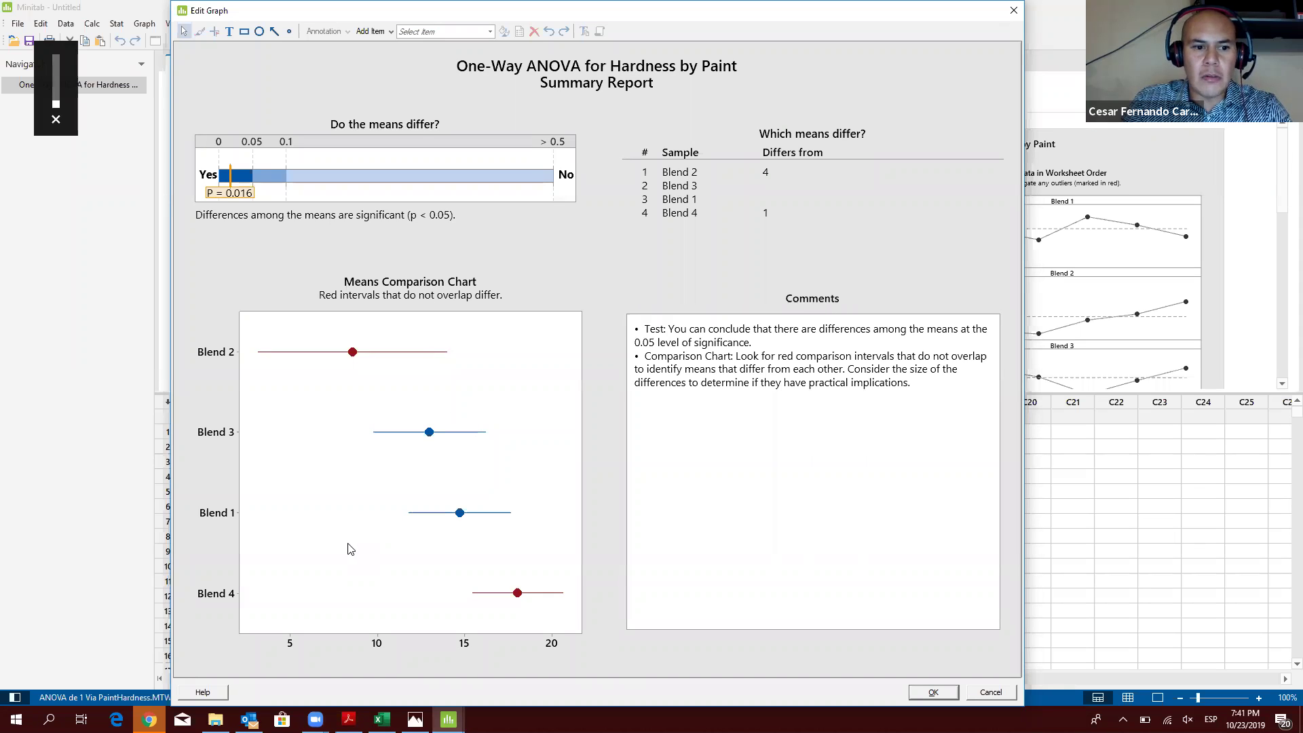
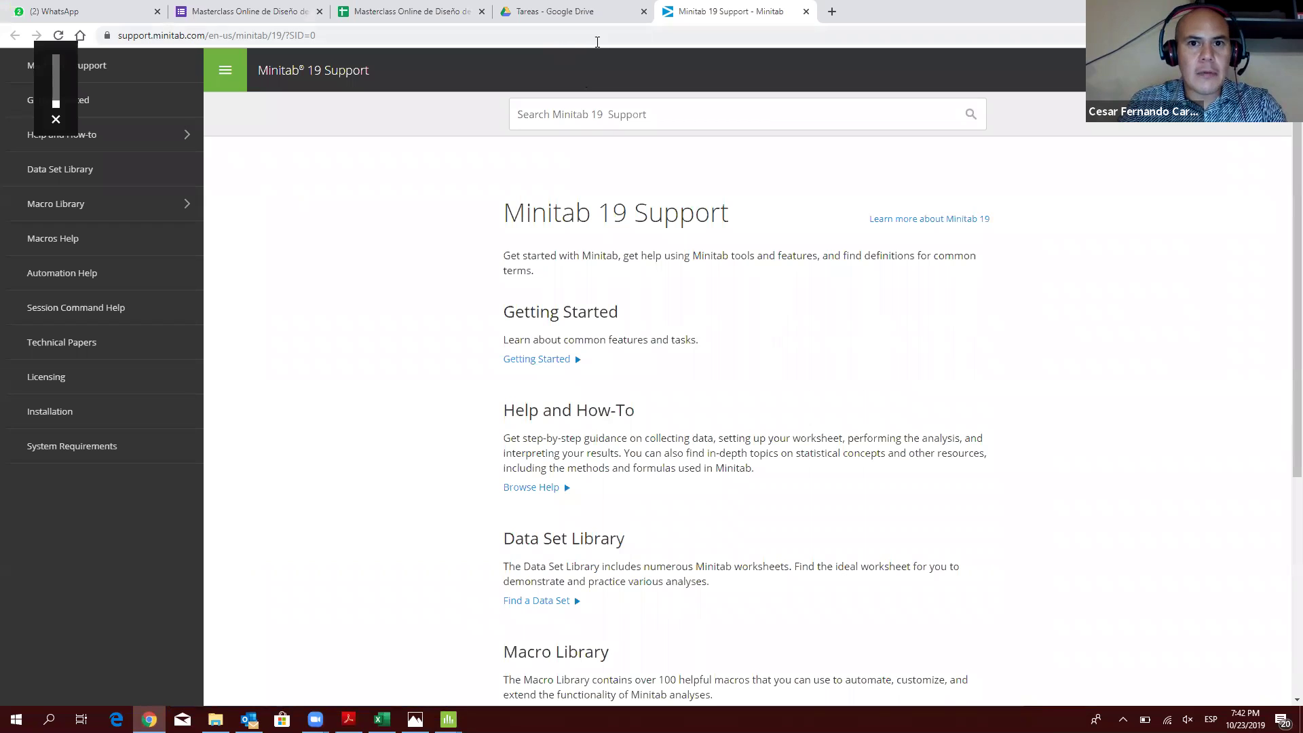
Step: Check the EQUIPO SOLMA chat in WhatsApp Web, return to Minitab and close the enlarged Summary Report
click(116, 8)
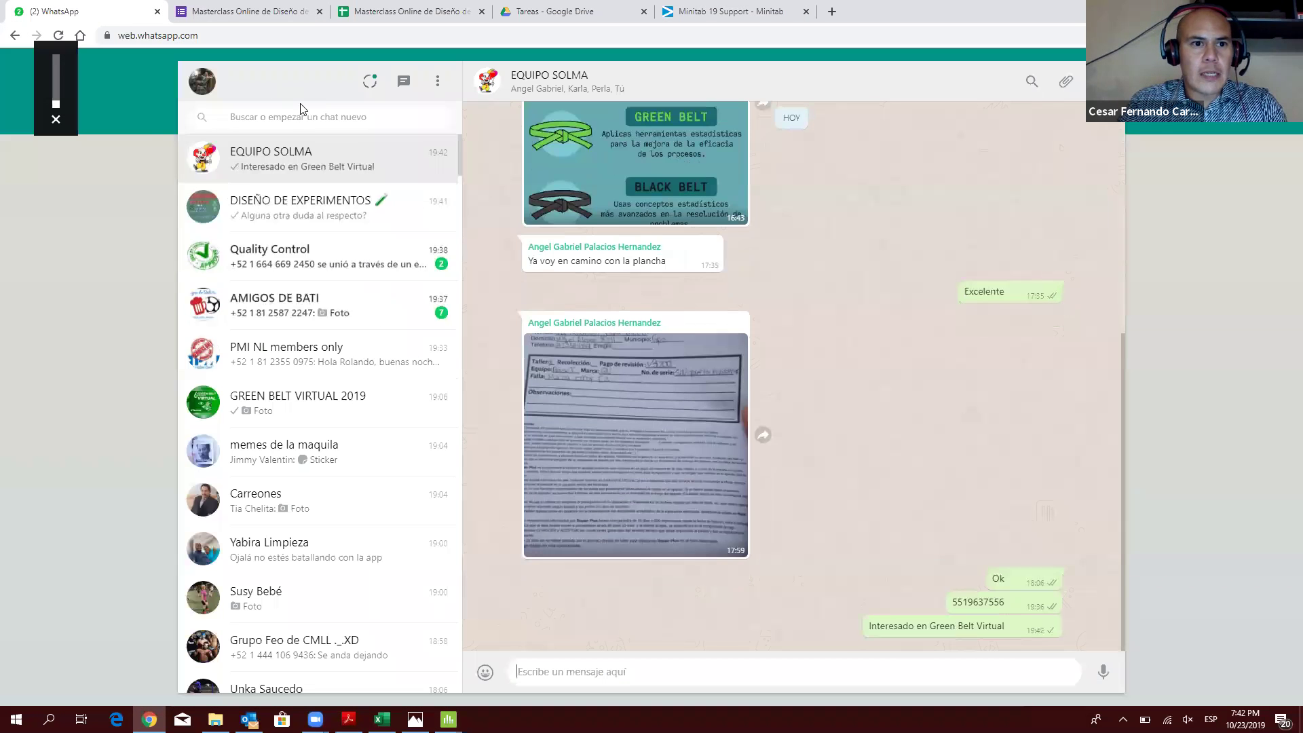
key(alt+Tab)
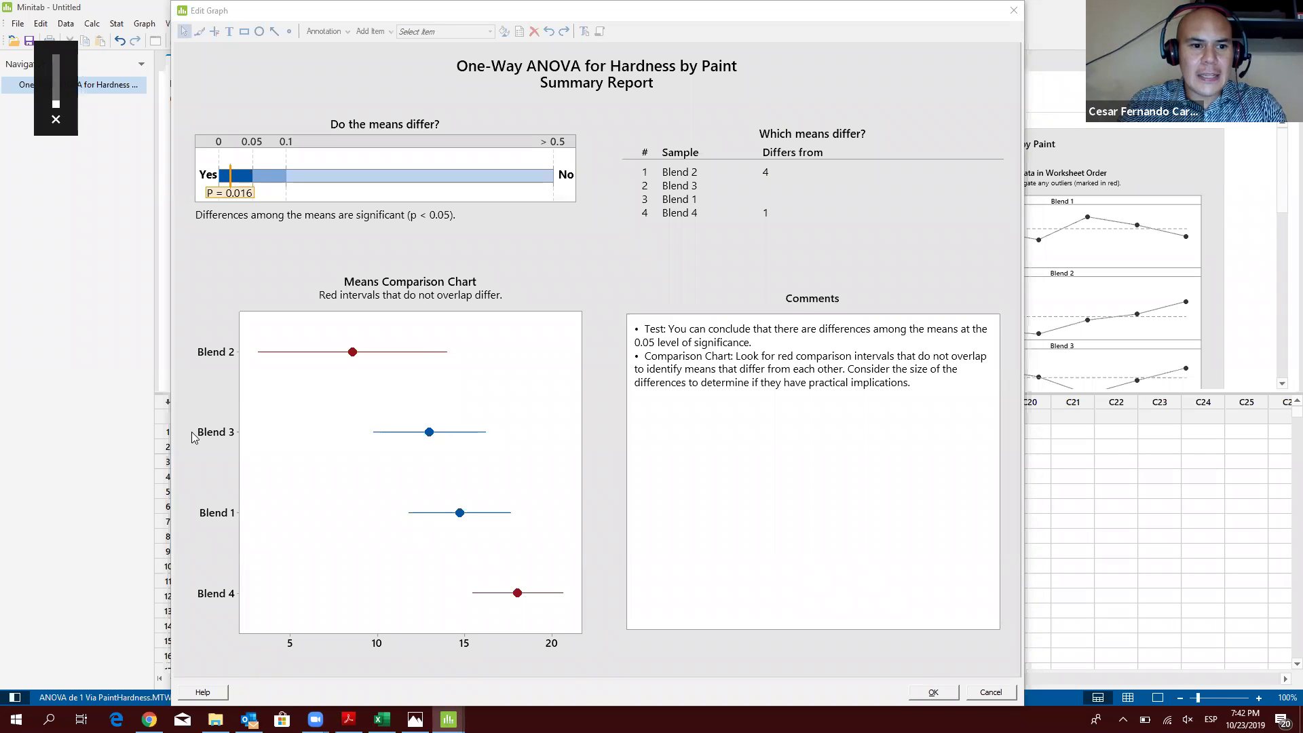
click(165, 475)
click(1013, 12)
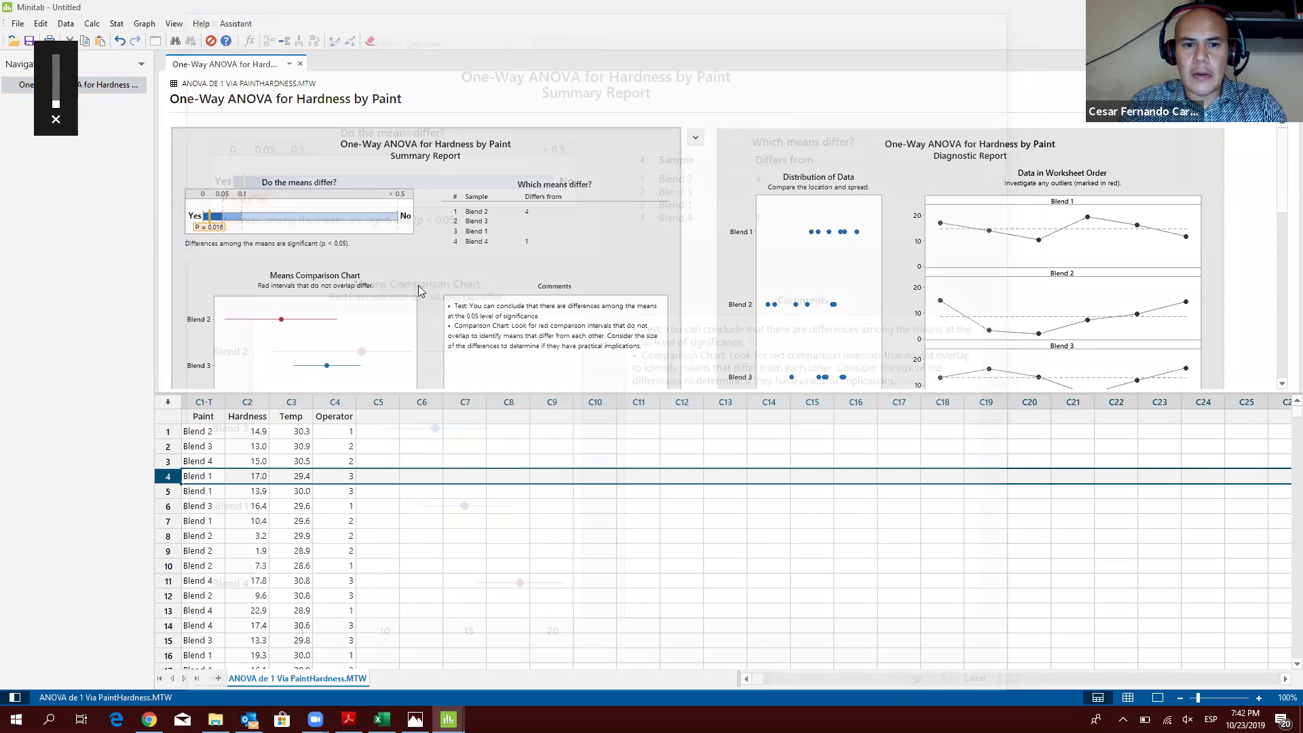
Step: Set up a One-Way Analysis of Variance from the Stat commands with Hardness as the response and Paint as the factor
click(278, 445)
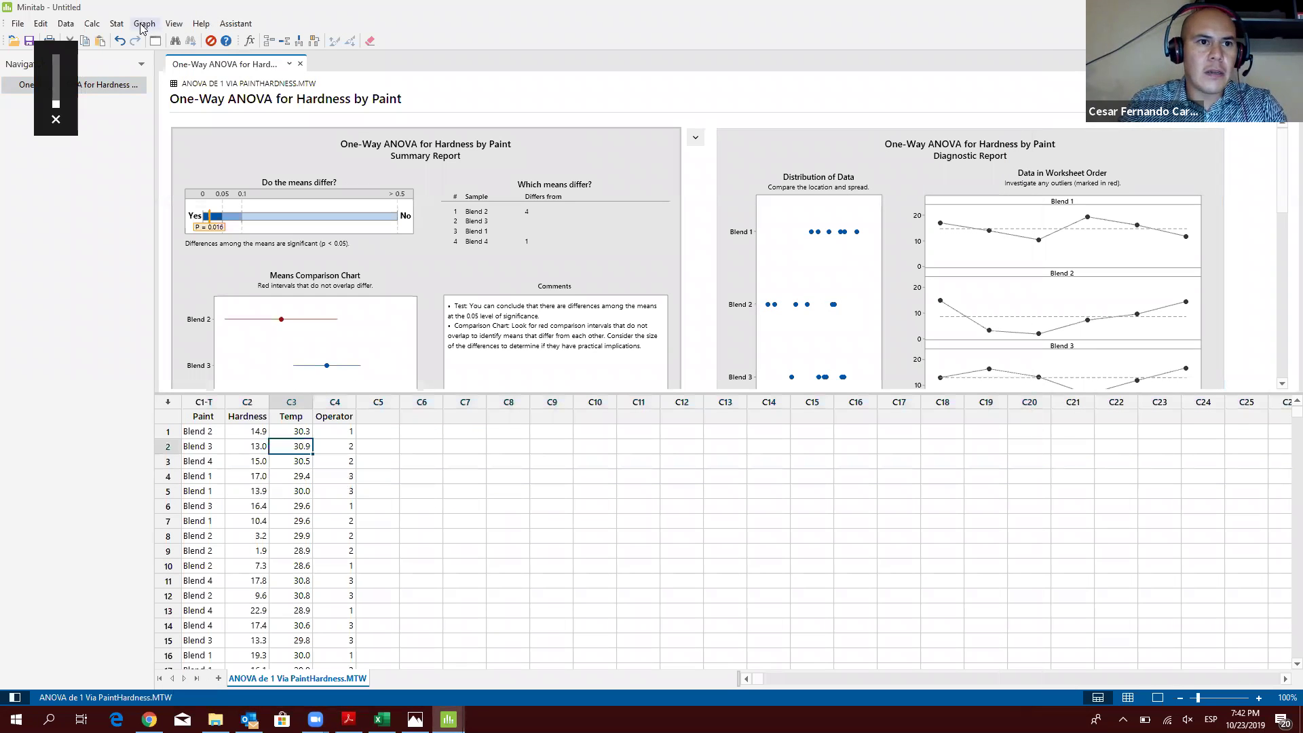
click(116, 23)
mouse_move(204, 68)
click(245, 69)
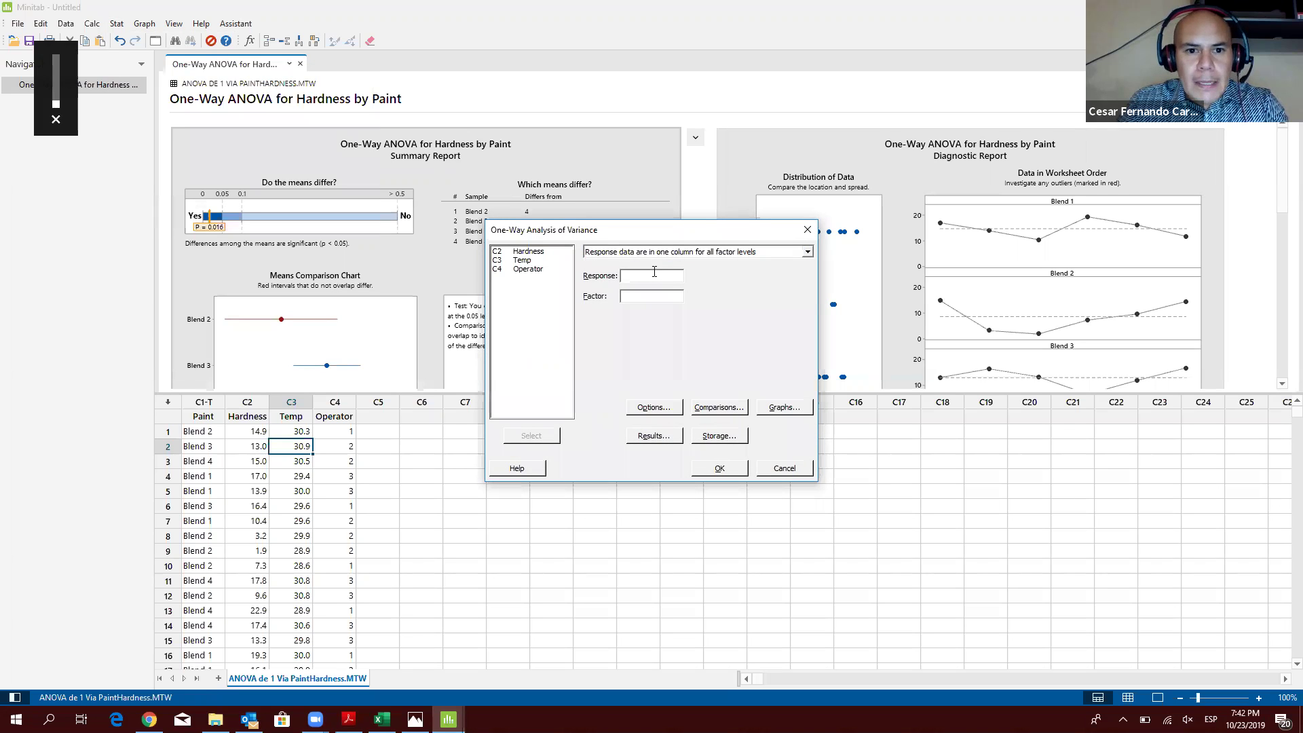
double_click(536, 252)
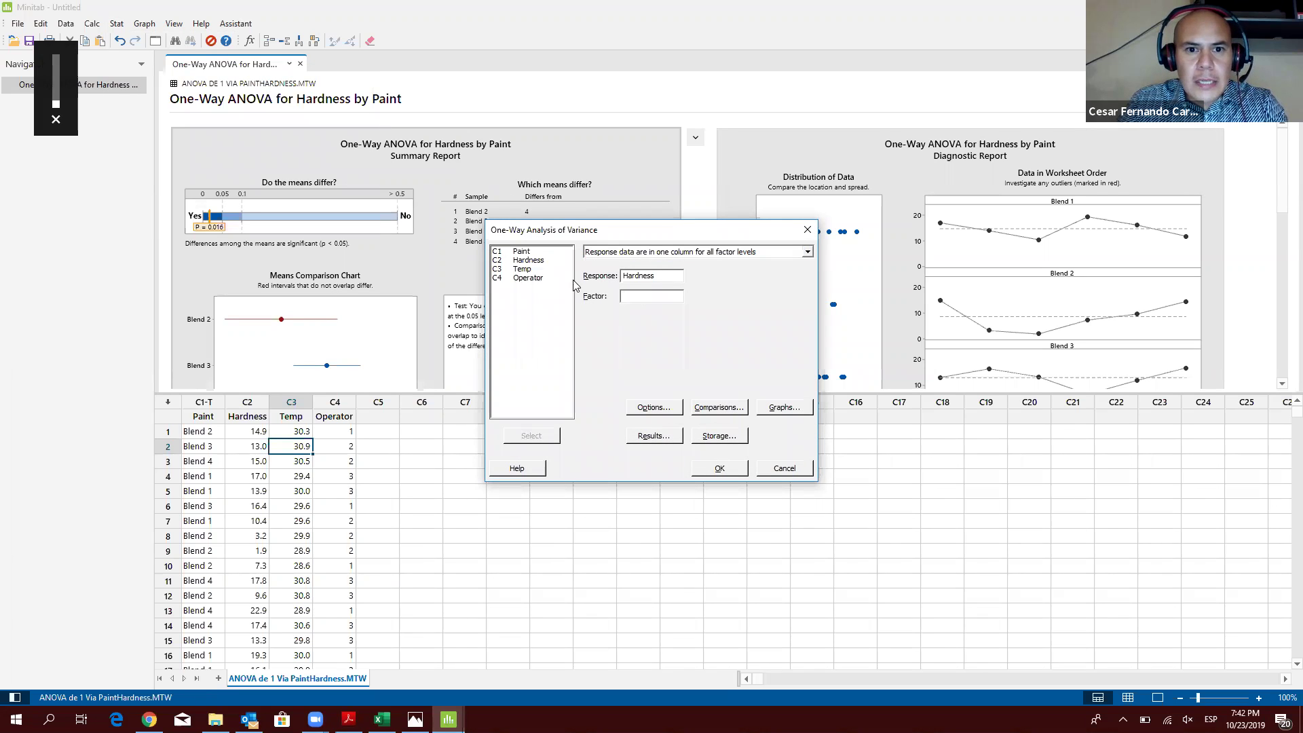
double_click(534, 251)
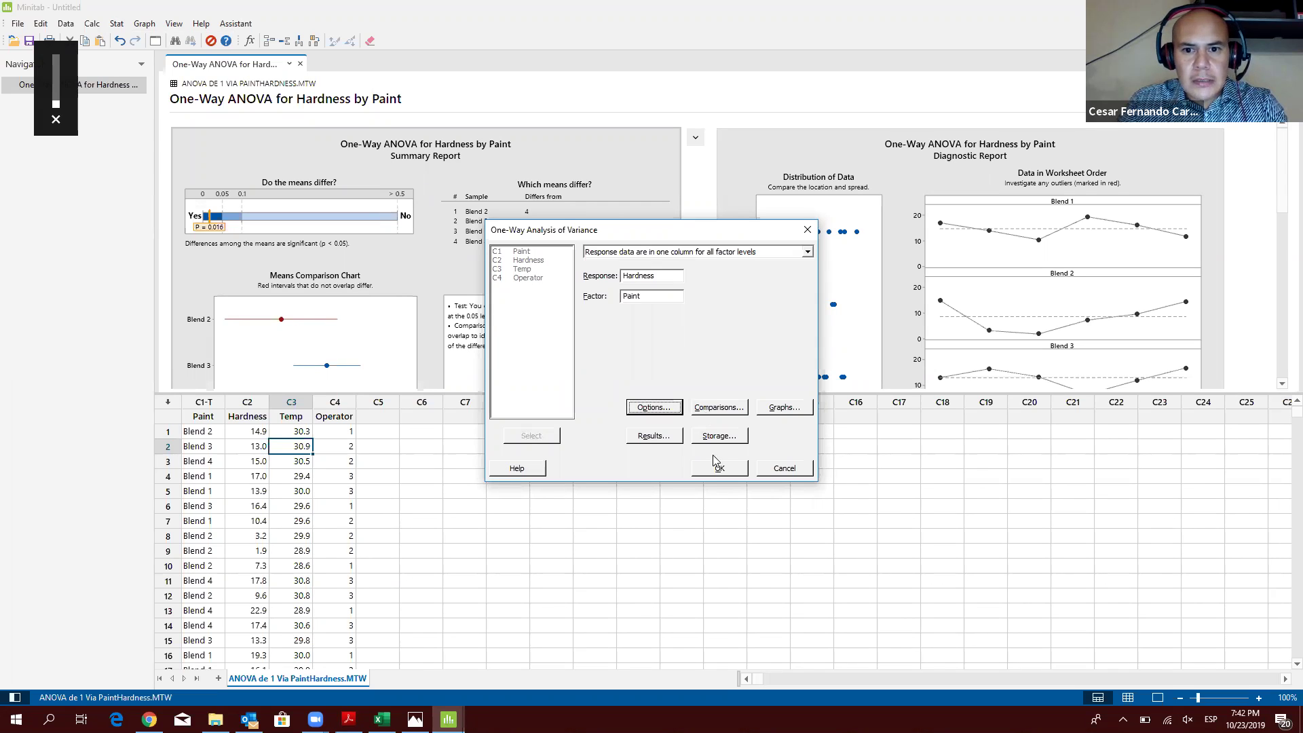
Step: Include the interval plot, individual value plot and boxplot of data in the graphs, and run the One-Way ANOVA
click(784, 408)
click(636, 268)
click(638, 285)
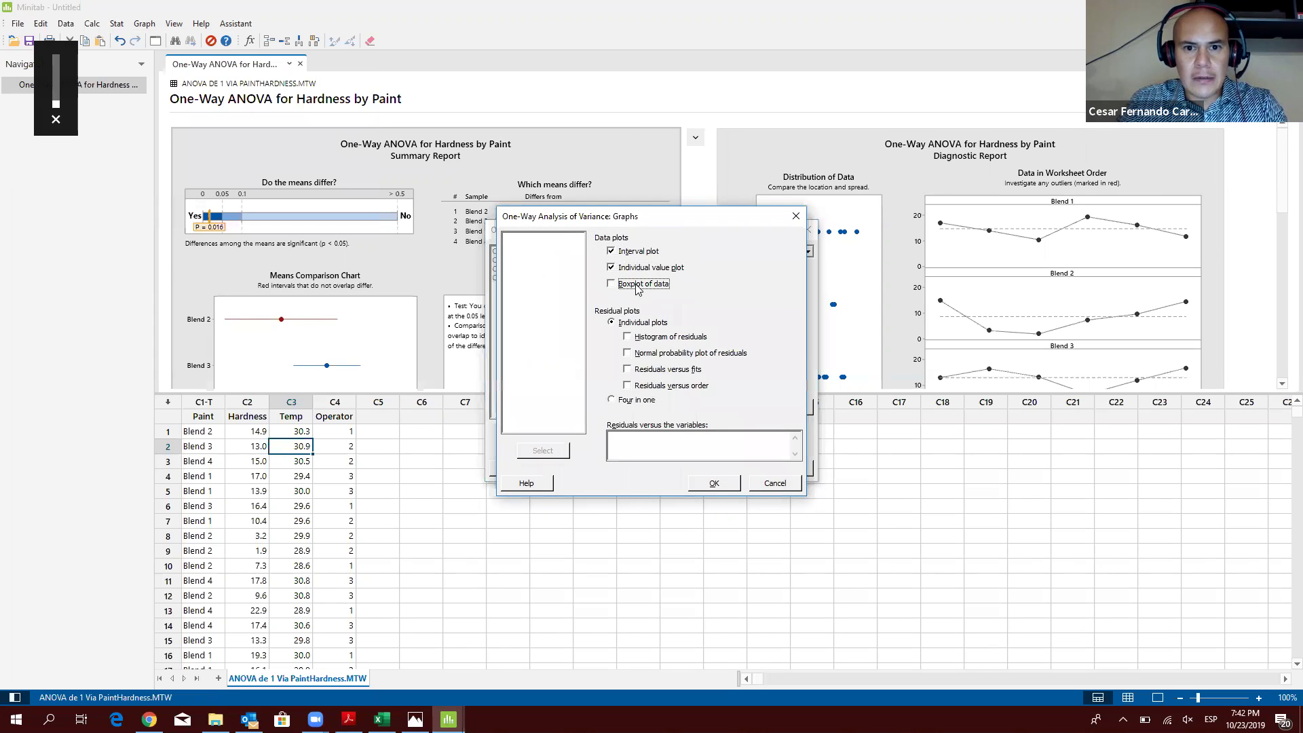
click(715, 483)
click(719, 468)
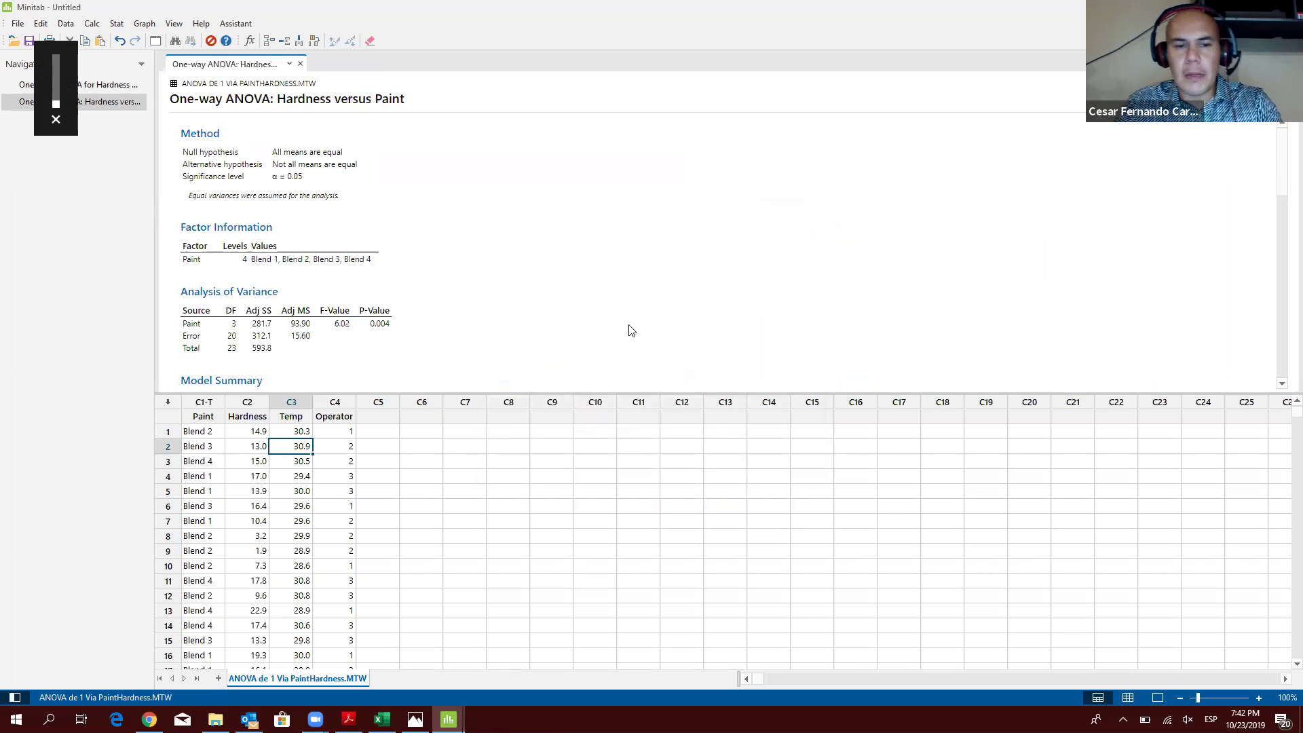
Step: Examine the Hardness versus Paint results, including the plots, the Analysis of Variance P-Value and the Model Summary
scroll(441, 231, down, 10)
scroll(441, 229, down, 3)
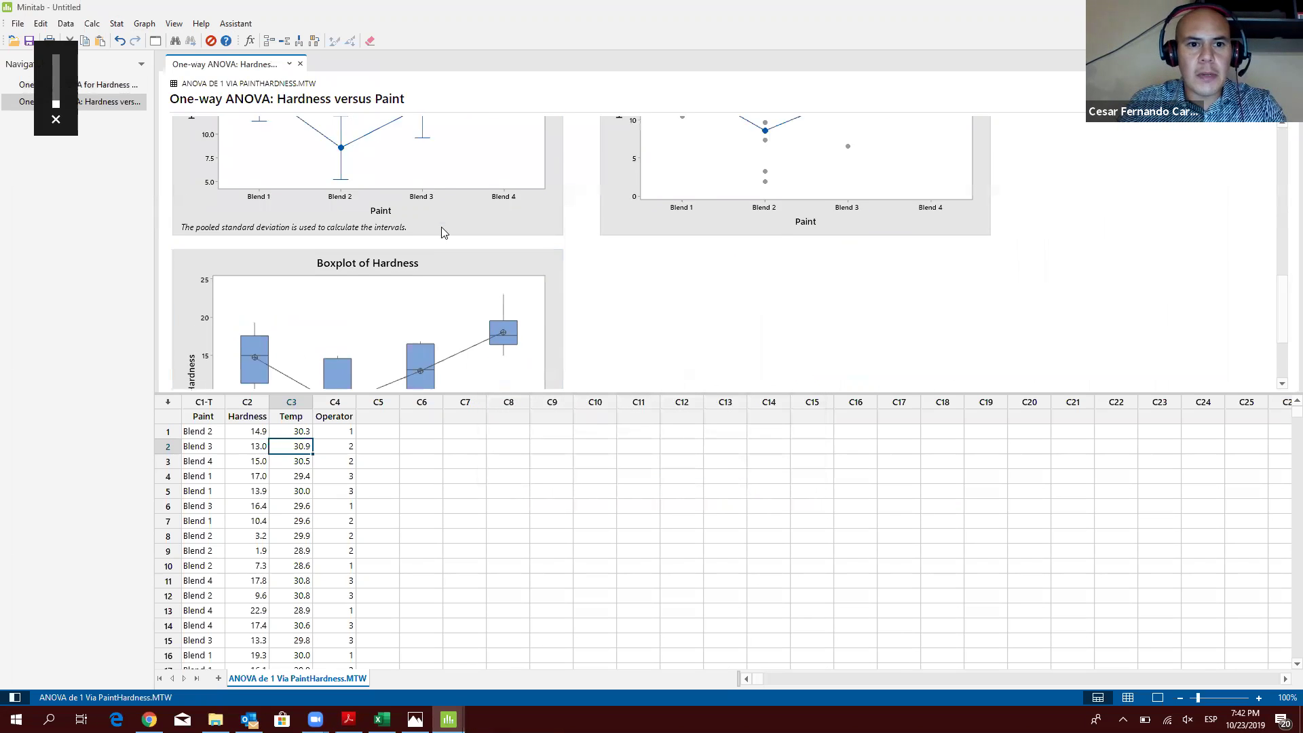
scroll(441, 231, up, 5)
scroll(441, 237, down, 8)
scroll(442, 241, up, 10)
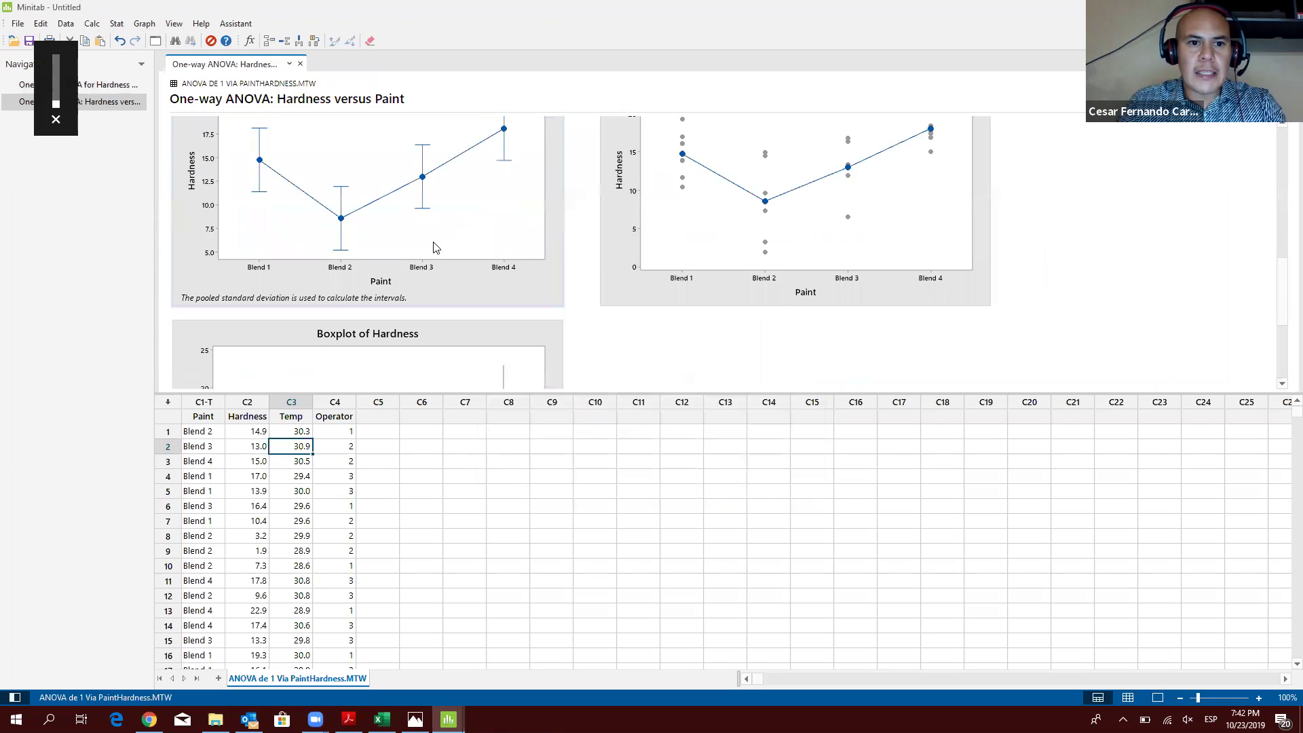
scroll(366, 264, up, 3)
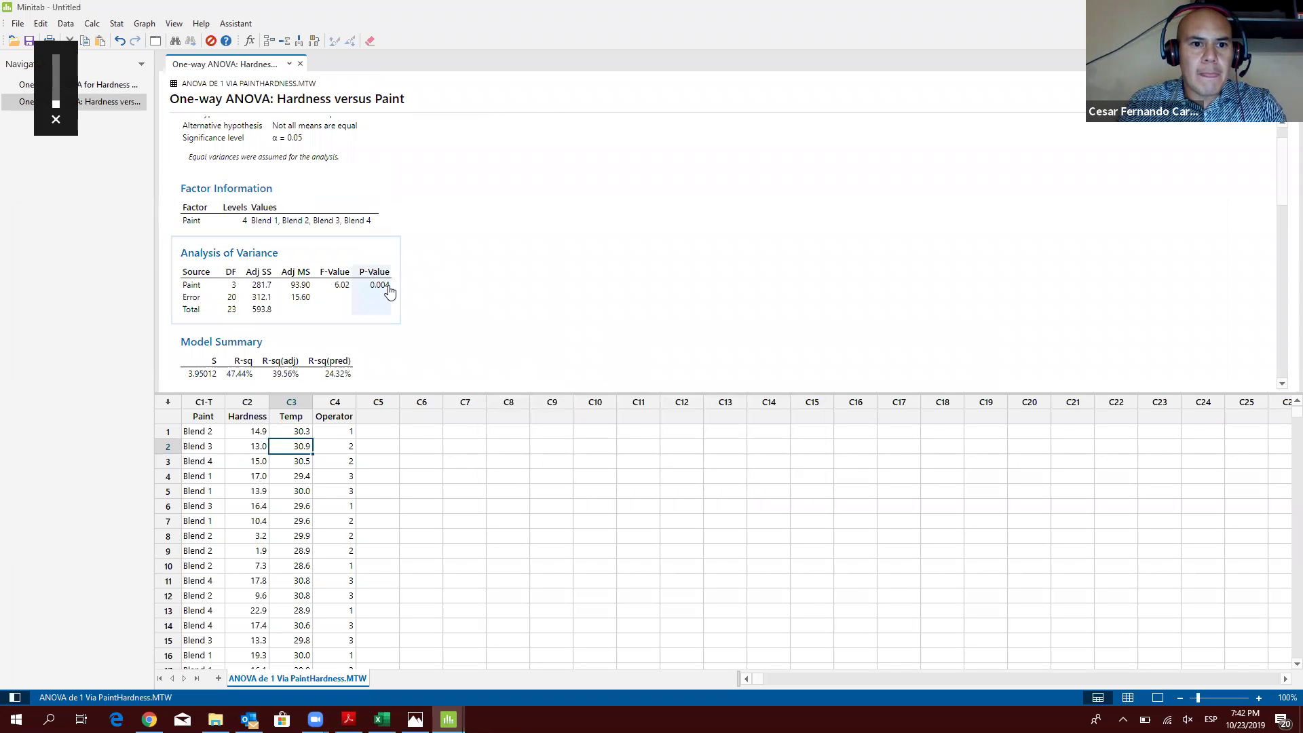
click(382, 286)
scroll(499, 292, up, 5)
scroll(608, 259, down, 3)
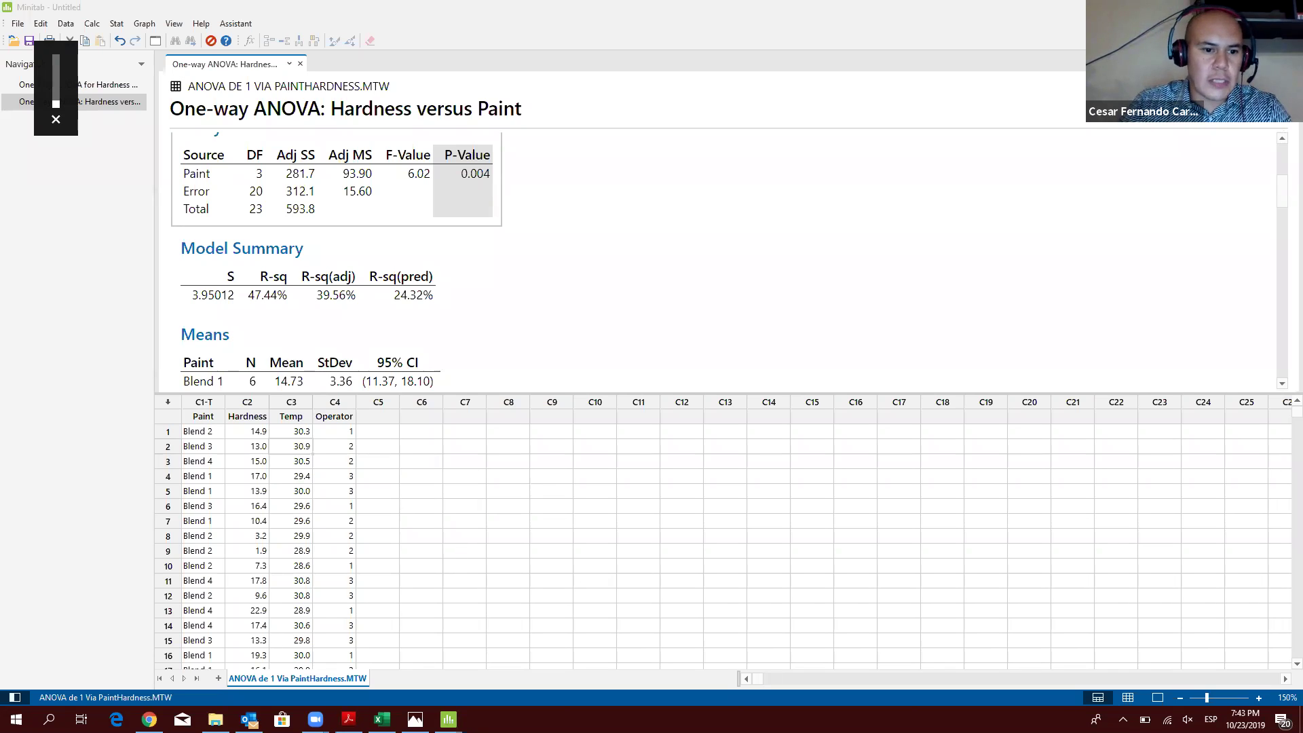
Step: Switch to File Explorer and open the Certificación Green Belt VIRTUAL presentation from SOLMA > Entrenamiento > Certificación Green Belt on the desktop
click(215, 720)
double_click(204, 163)
double_click(222, 193)
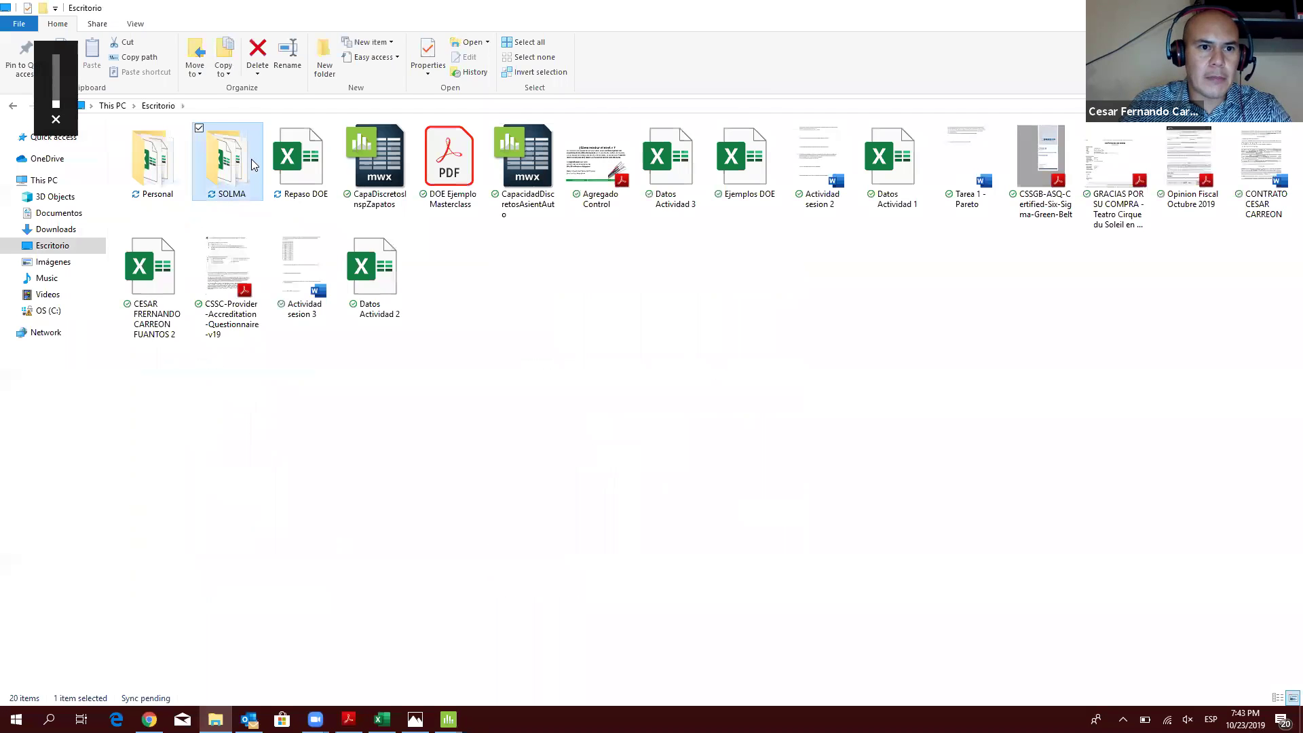
double_click(244, 219)
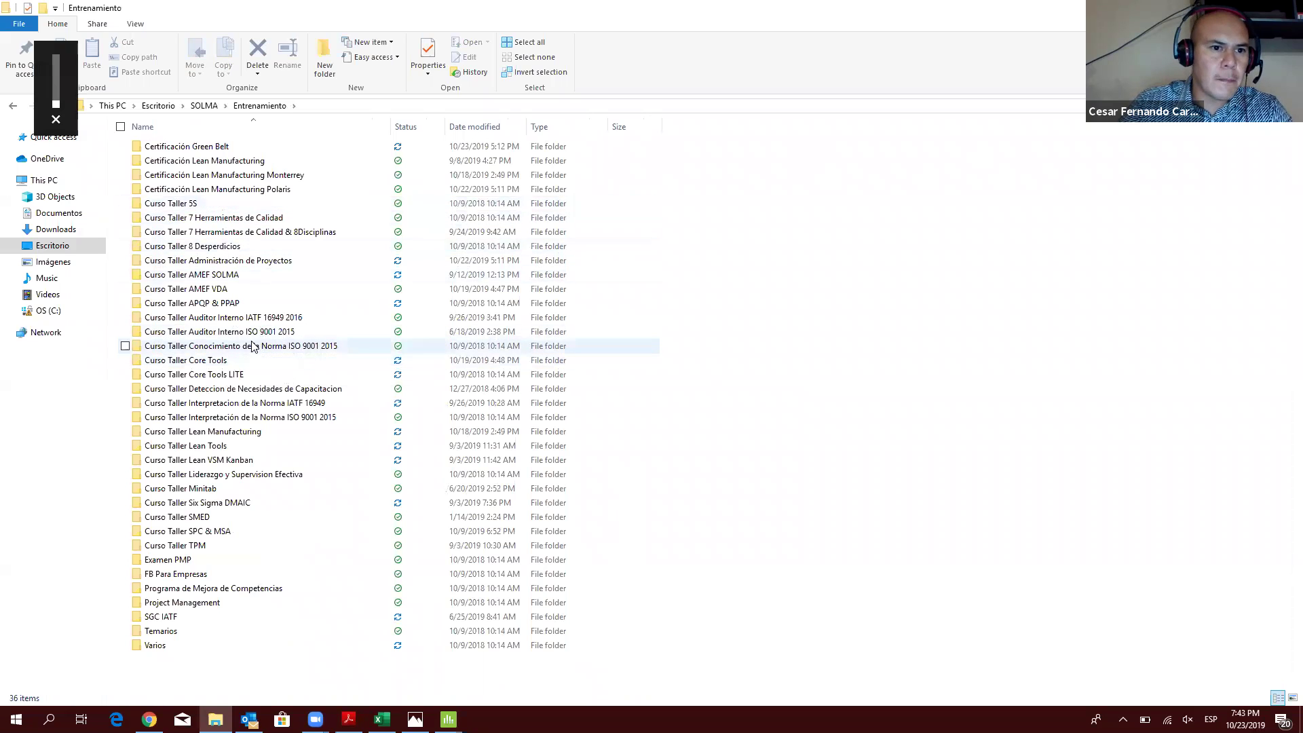
double_click(217, 148)
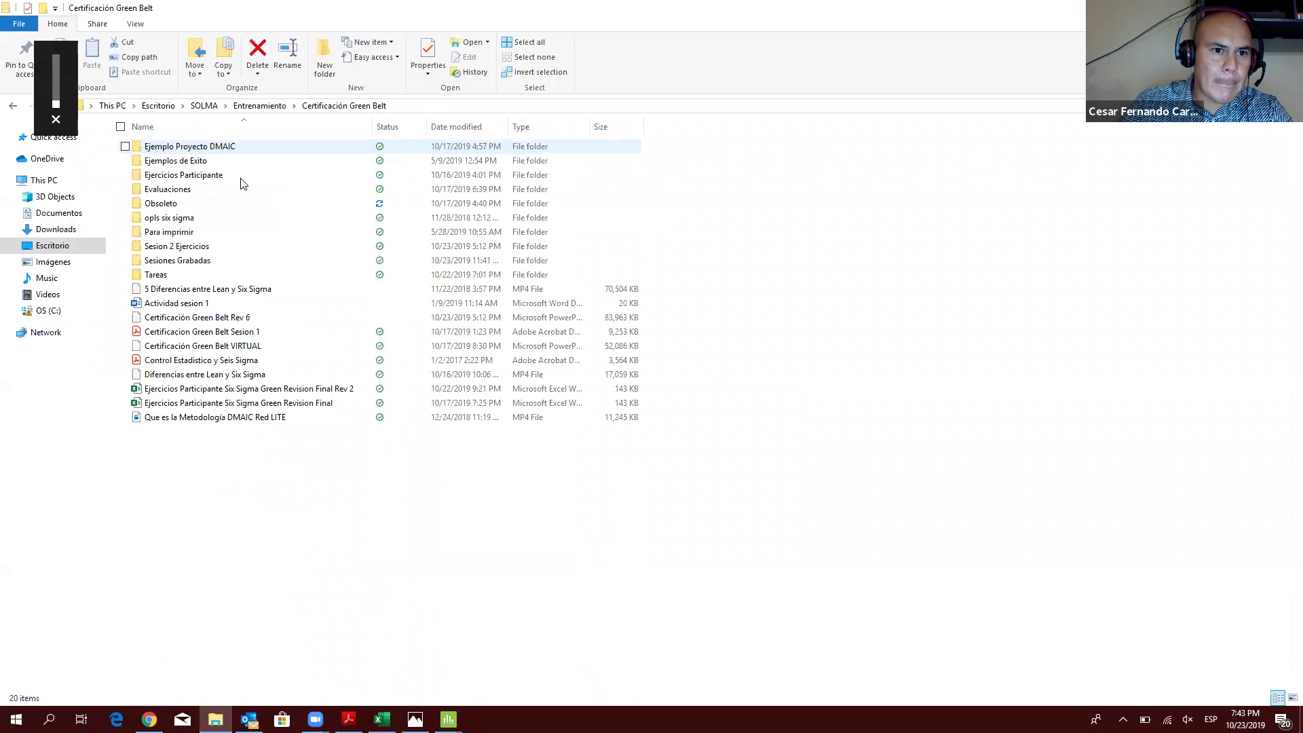
click(254, 348)
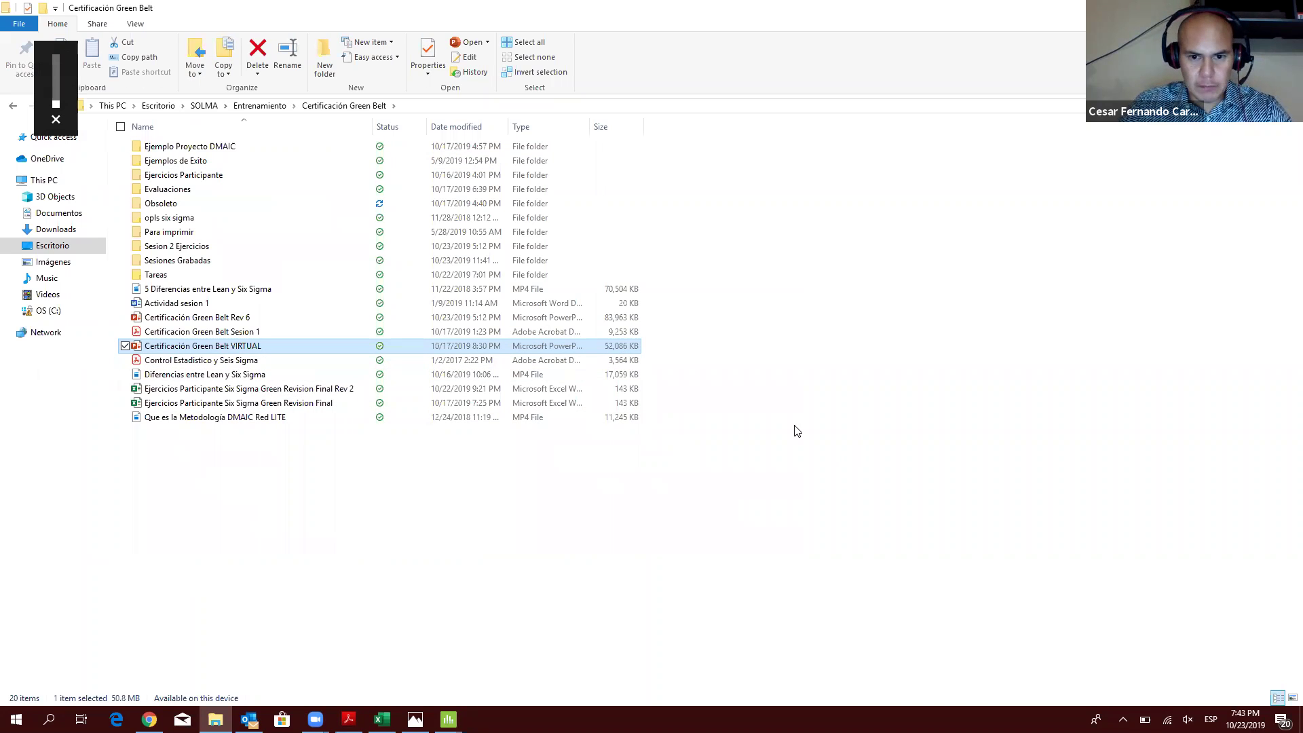
click(435, 648)
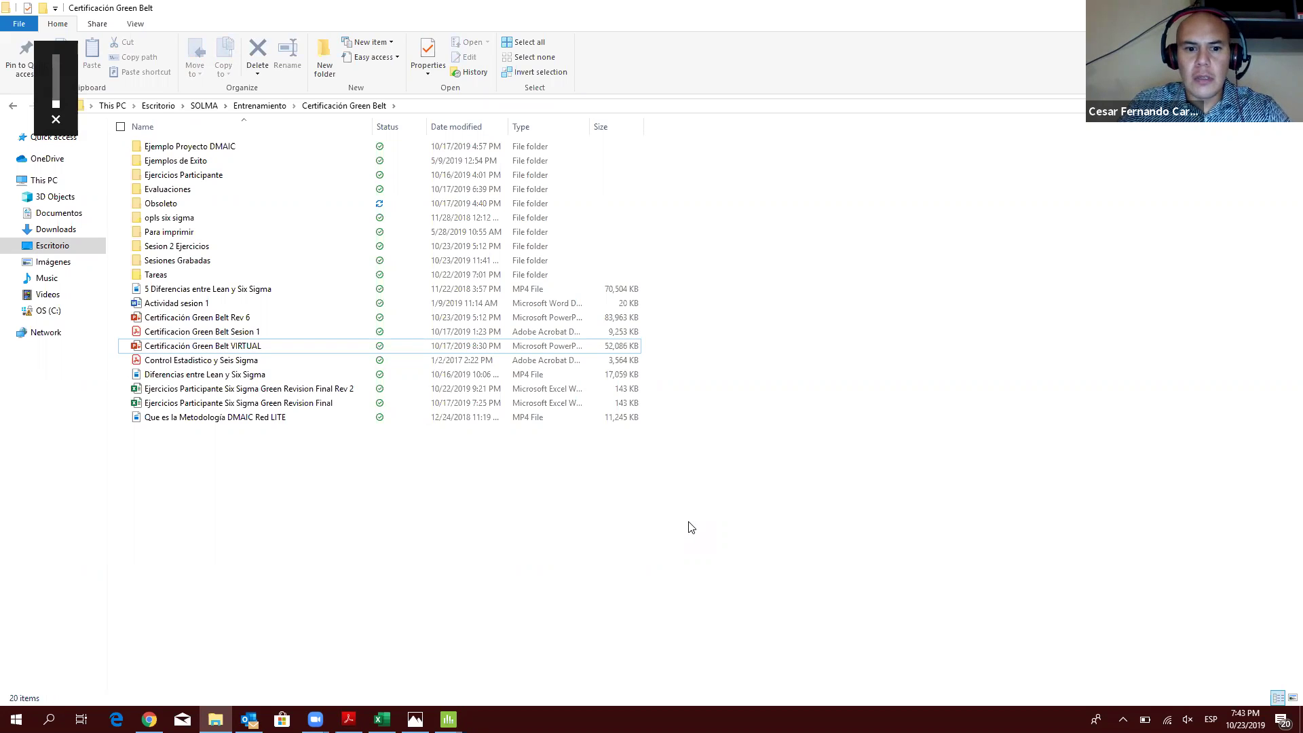
Step: Switch to the Certificación Green Belt VIRTUAL presentation in PowerPoint and skim its slides up to the σ Sigma slide
key(alt+Tab)
key(alt+Tab)
key(alt+Tab)
key(alt+Tab)
key(alt+Tab)
key(alt+Tab)
key(alt+Tab)
key(alt+Tab)
key(alt+Tab)
key(alt+Tab)
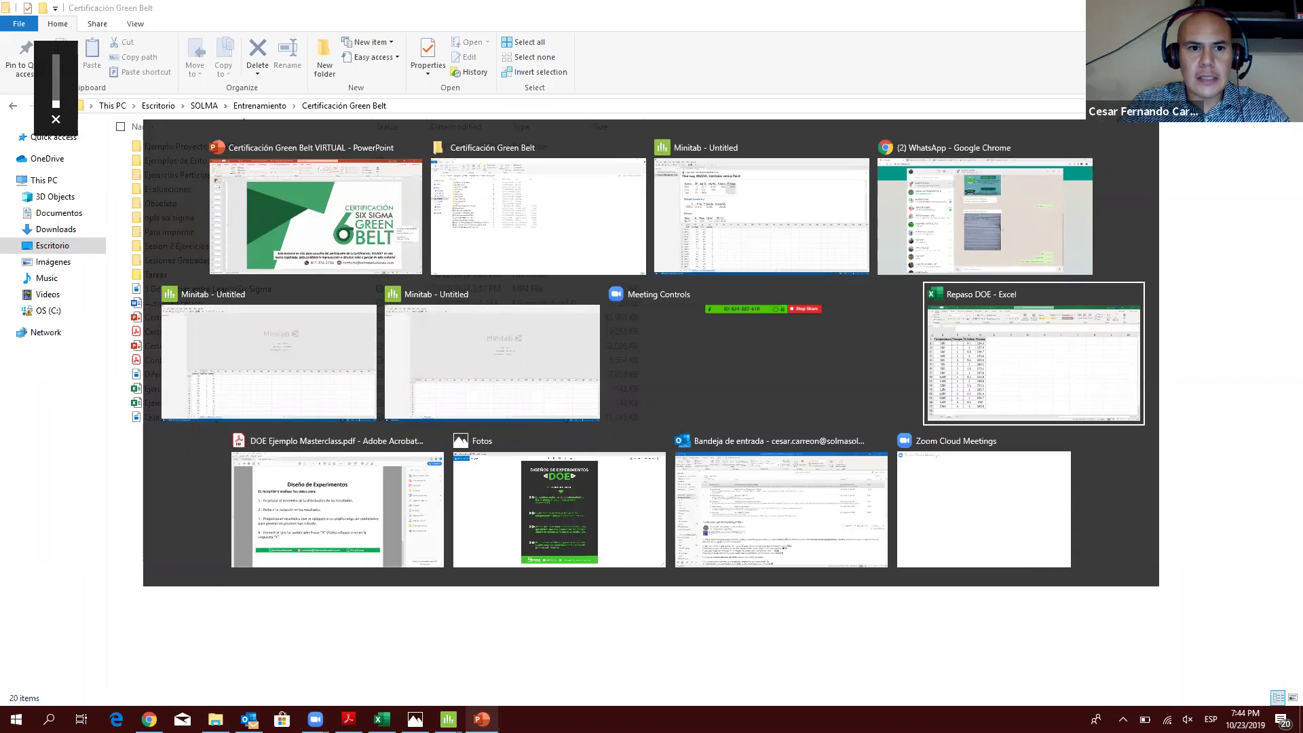
key(alt+Tab)
key(alt+Tab)
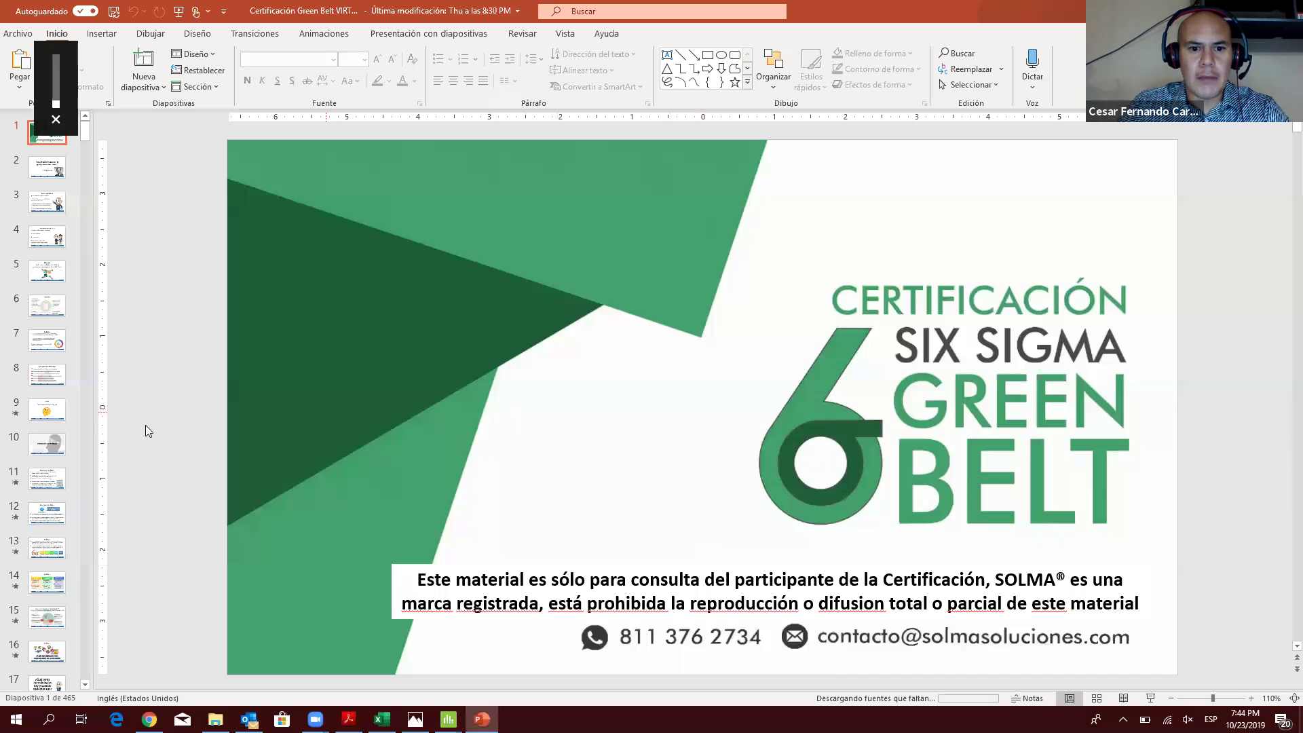
scroll(147, 427, down, 10)
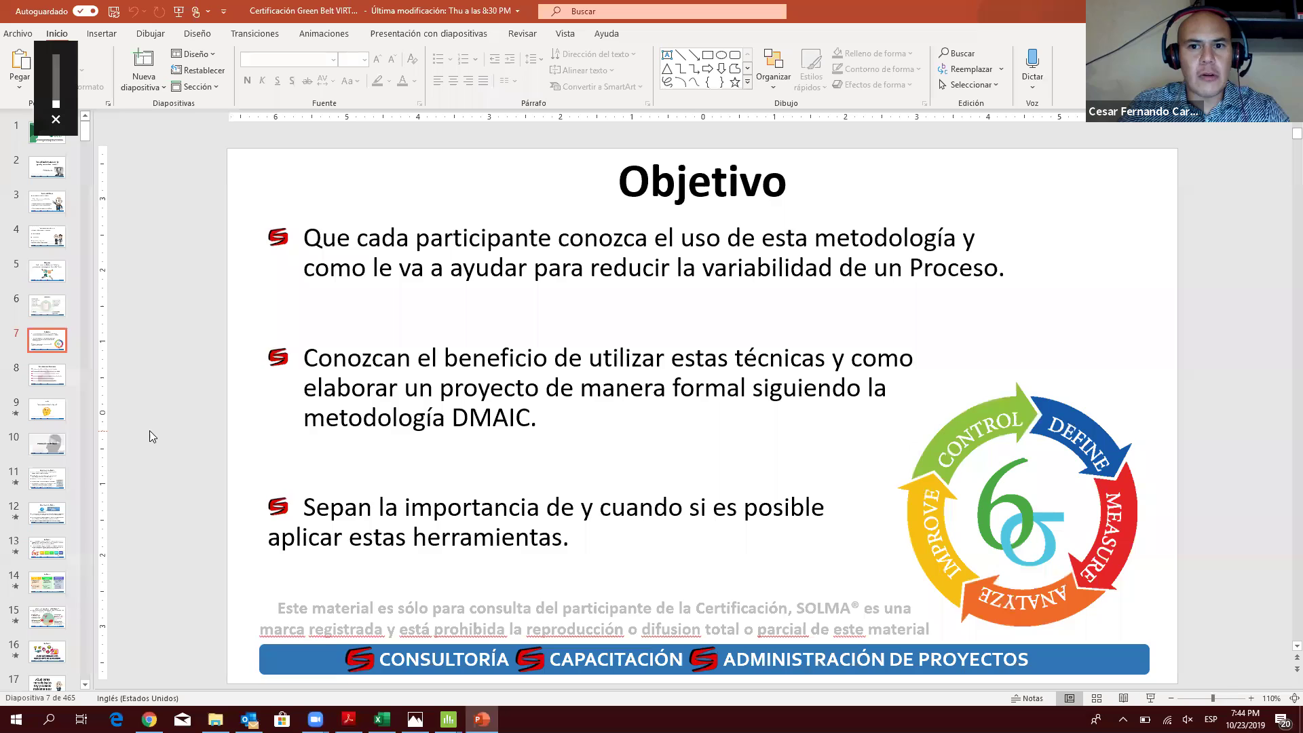
scroll(150, 432, down, 6)
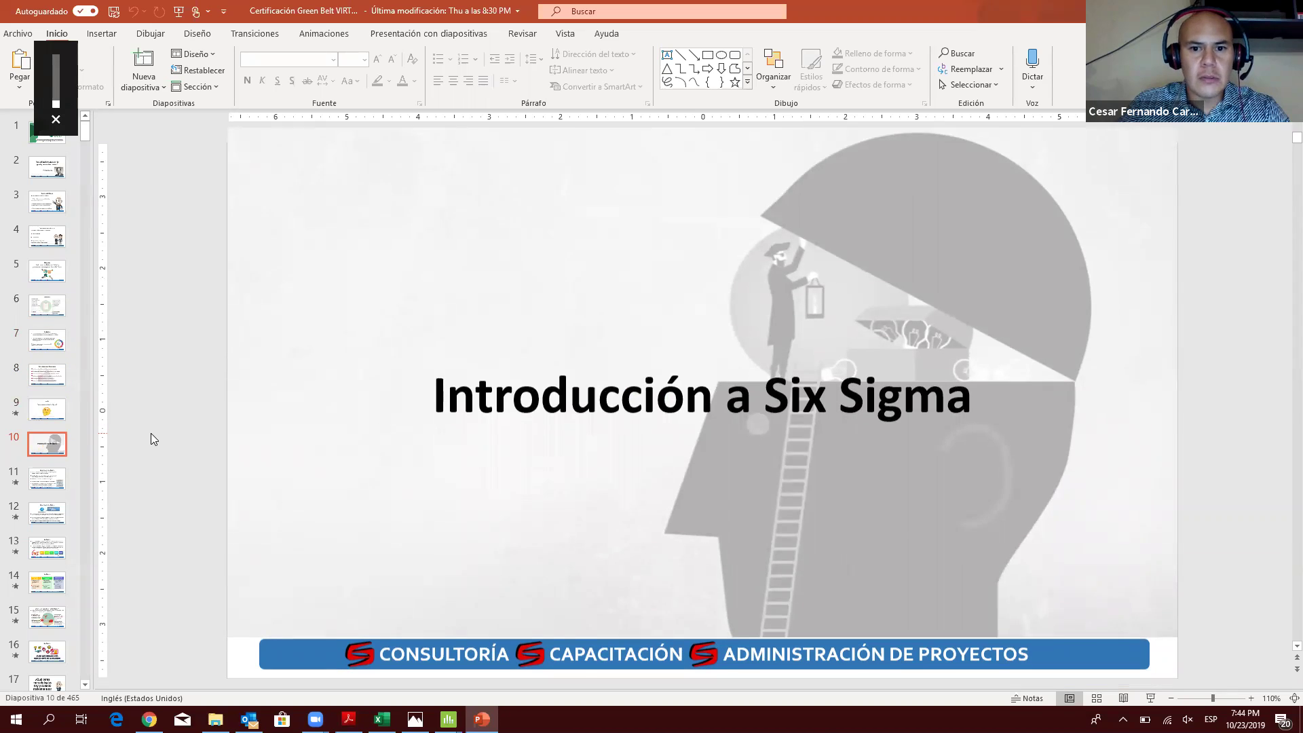
scroll(151, 433, down, 8)
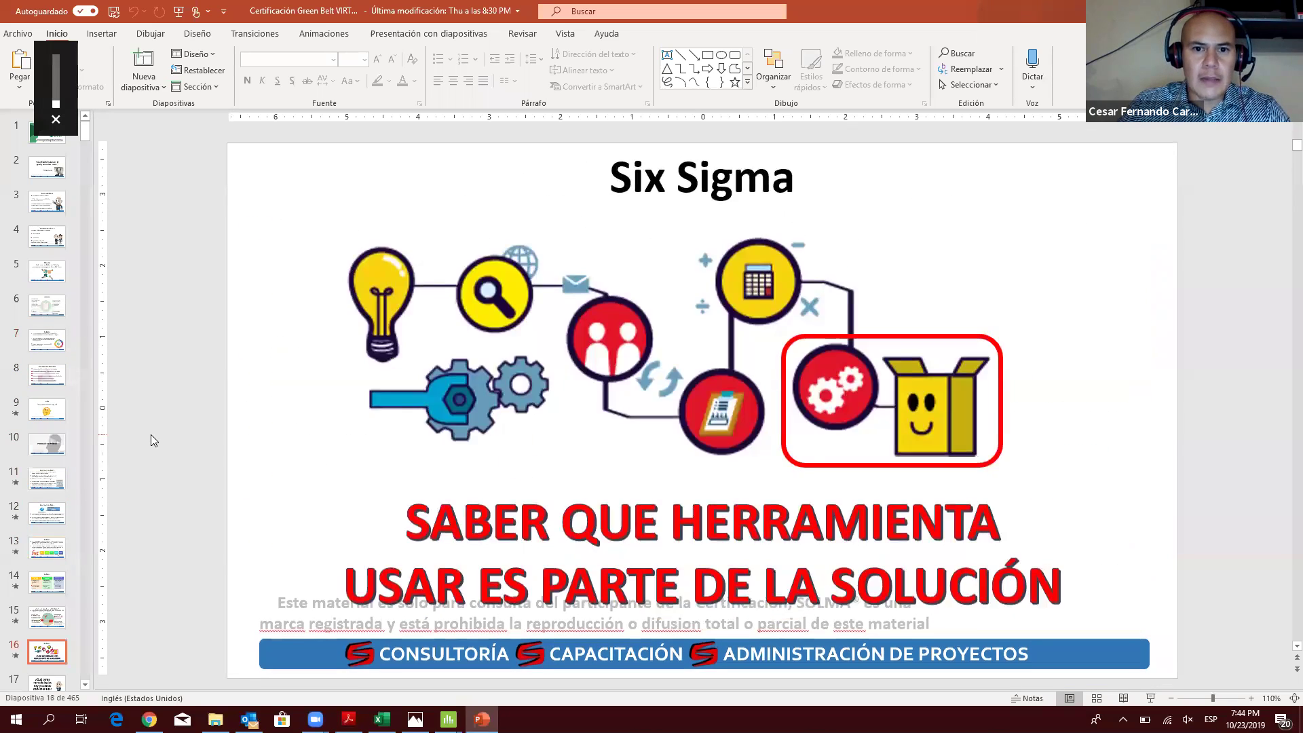
scroll(151, 434, down, 6)
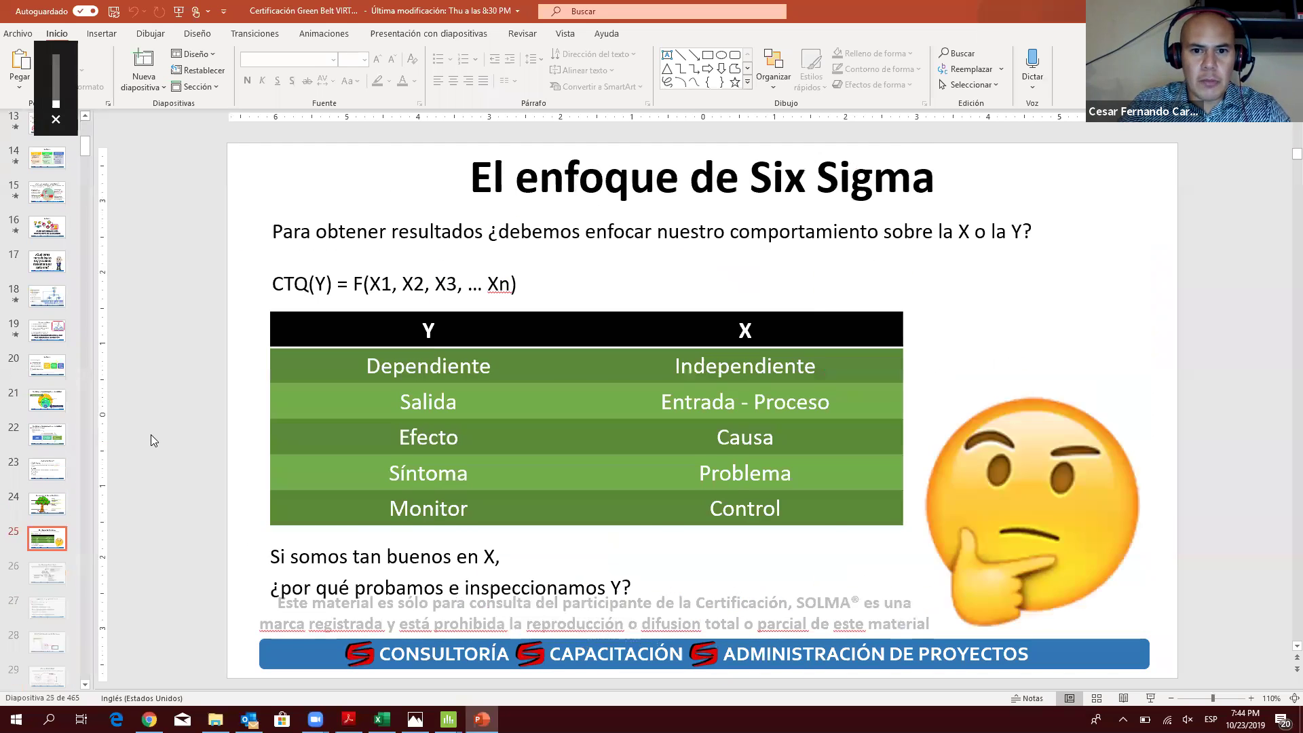
scroll(152, 434, down, 4)
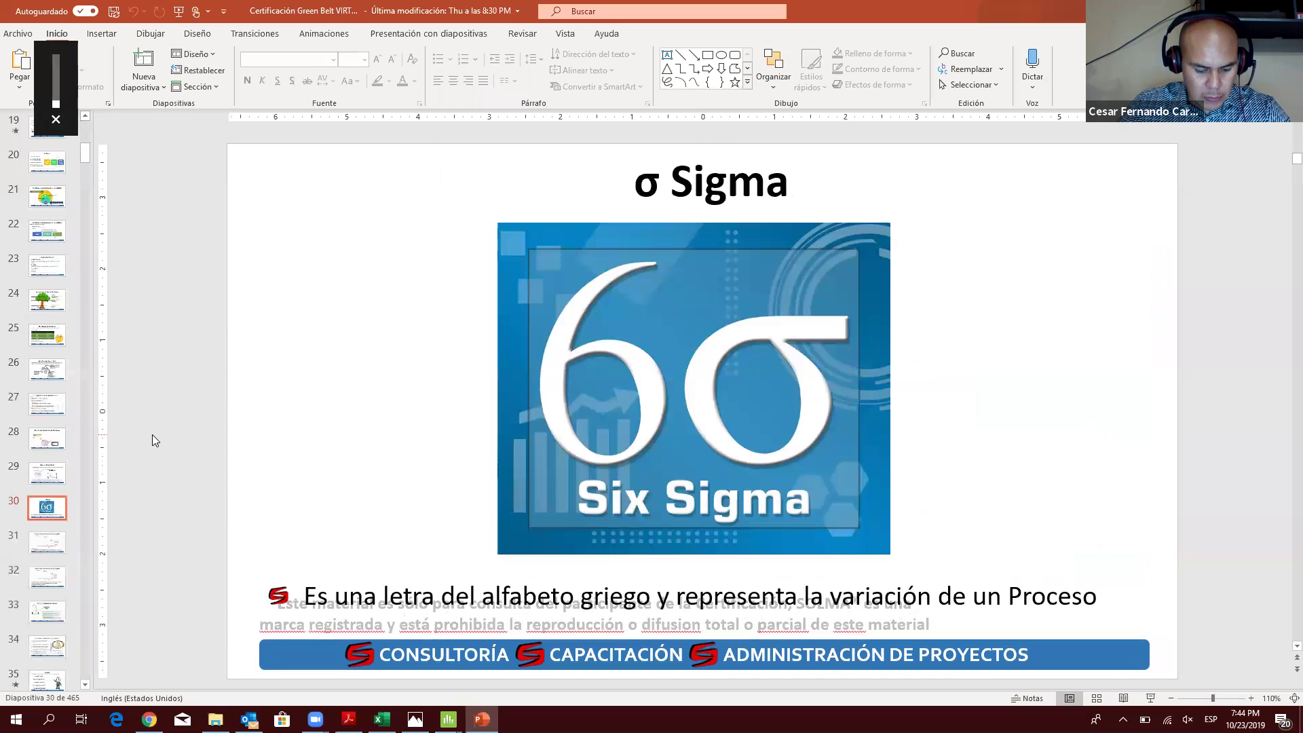
Step: Return to File Explorer, open the Ejercicios Sesion 2 Compilado workbook from the Sesion 2 Ejercicios folder and bring it to the front
key(alt+Tab)
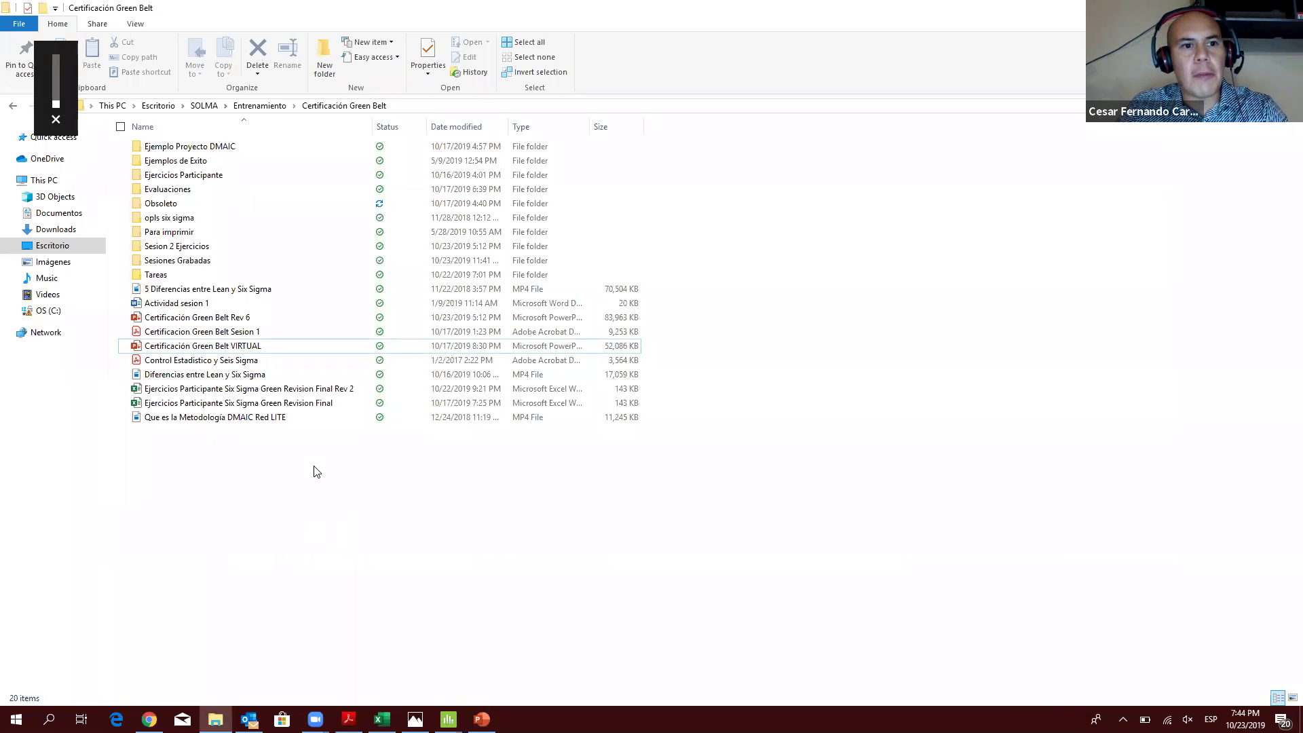
click(188, 247)
double_click(188, 247)
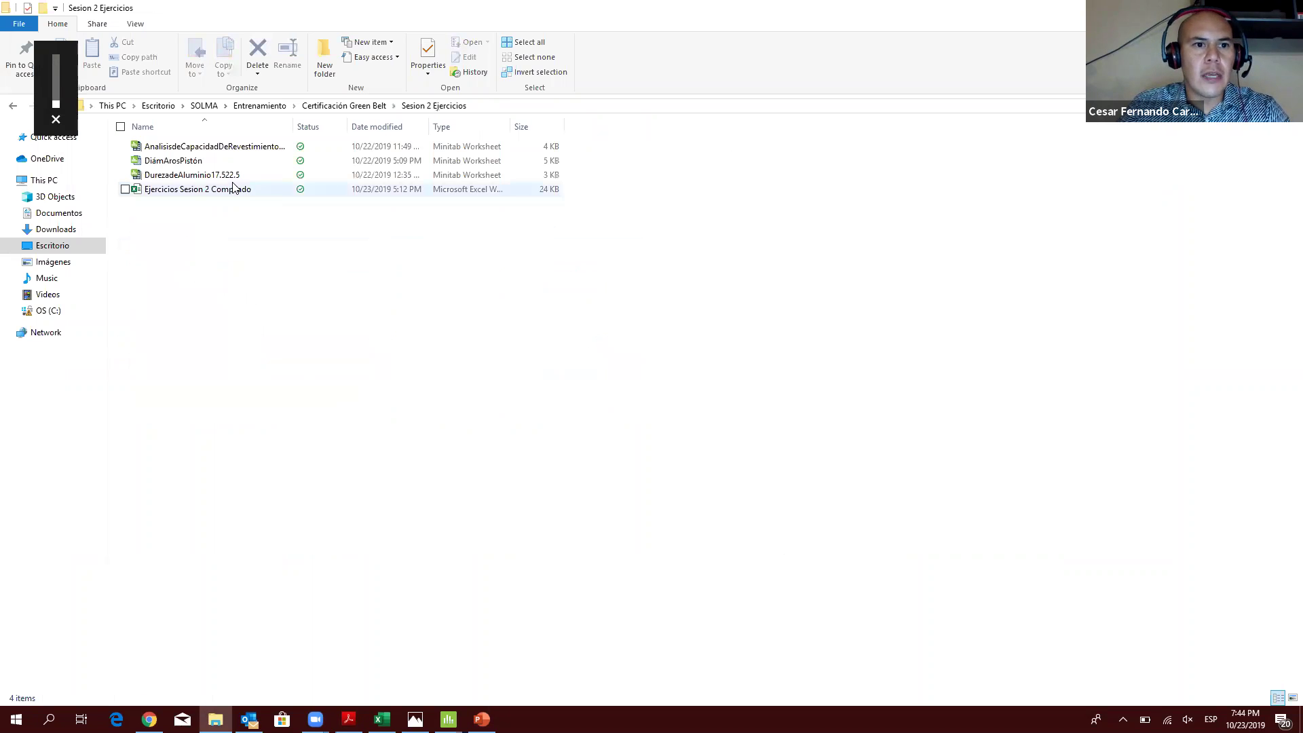
click(211, 194)
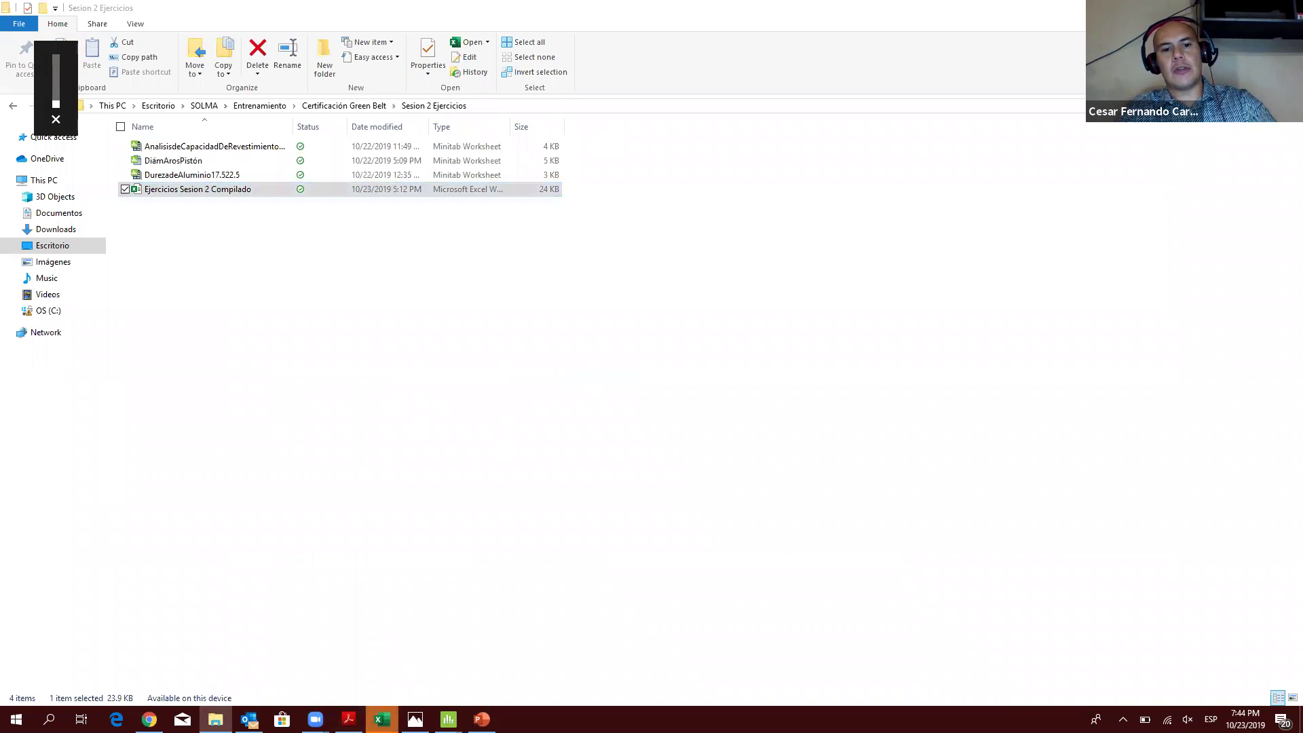
key(alt+Tab)
key(alt+Tab)
key(alt+Tab)
key(alt+Tab)
key(alt+Tab)
key(alt+Tab)
key(alt+Tab)
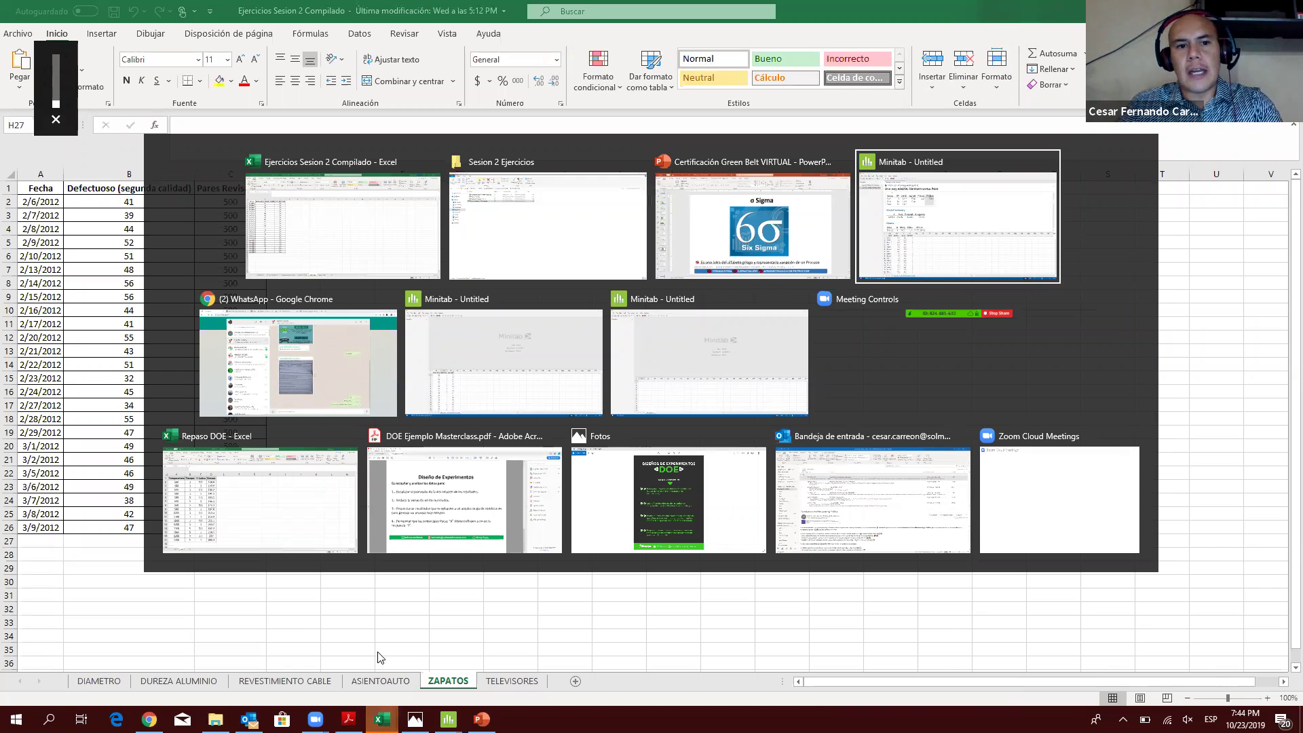
key(alt+Tab)
key(alt+Tab)
key(alt+Tab)
key(alt+Tab)
key(alt+Tab)
key(alt+Tab)
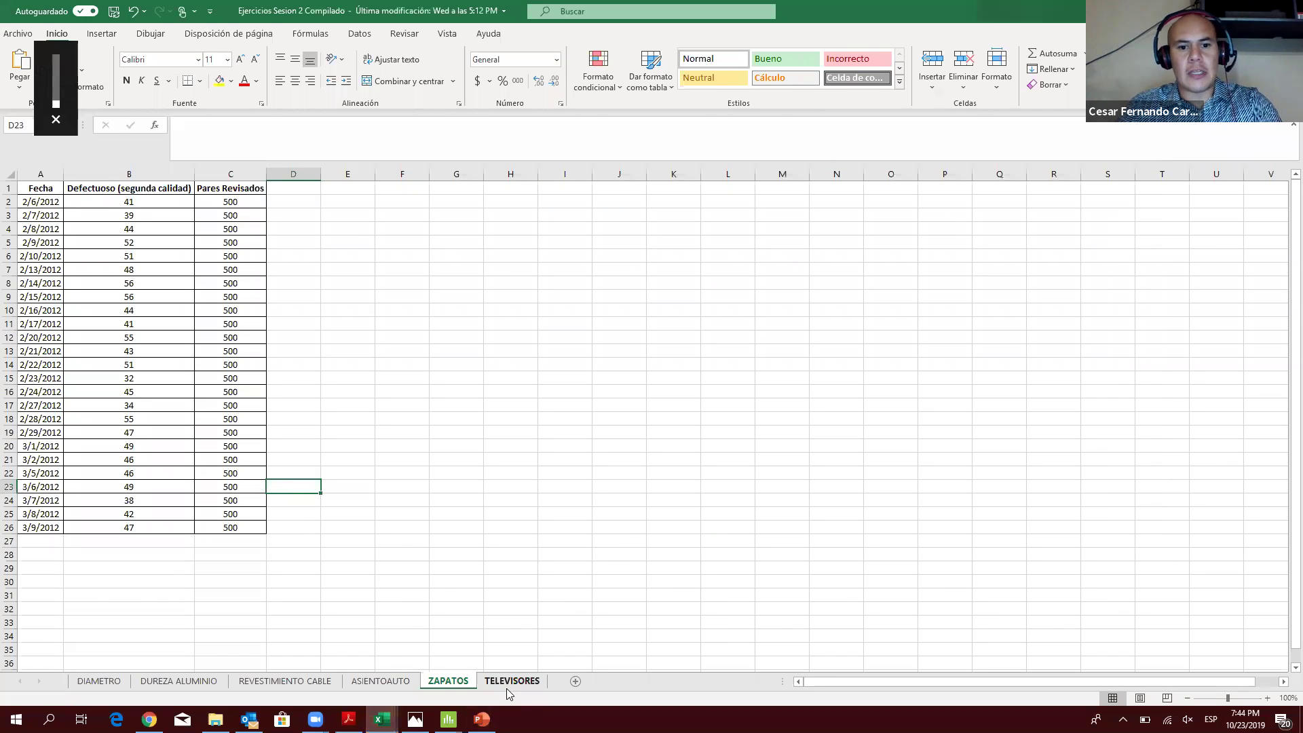
Step: Look through the workbook's TELEVISORES, ZAPATOS, ASIENTOAUTO, REVESTIMIENTO CABLE, DUREZA ALUMINIO and DIAMETRO worksheets
click(510, 684)
click(451, 682)
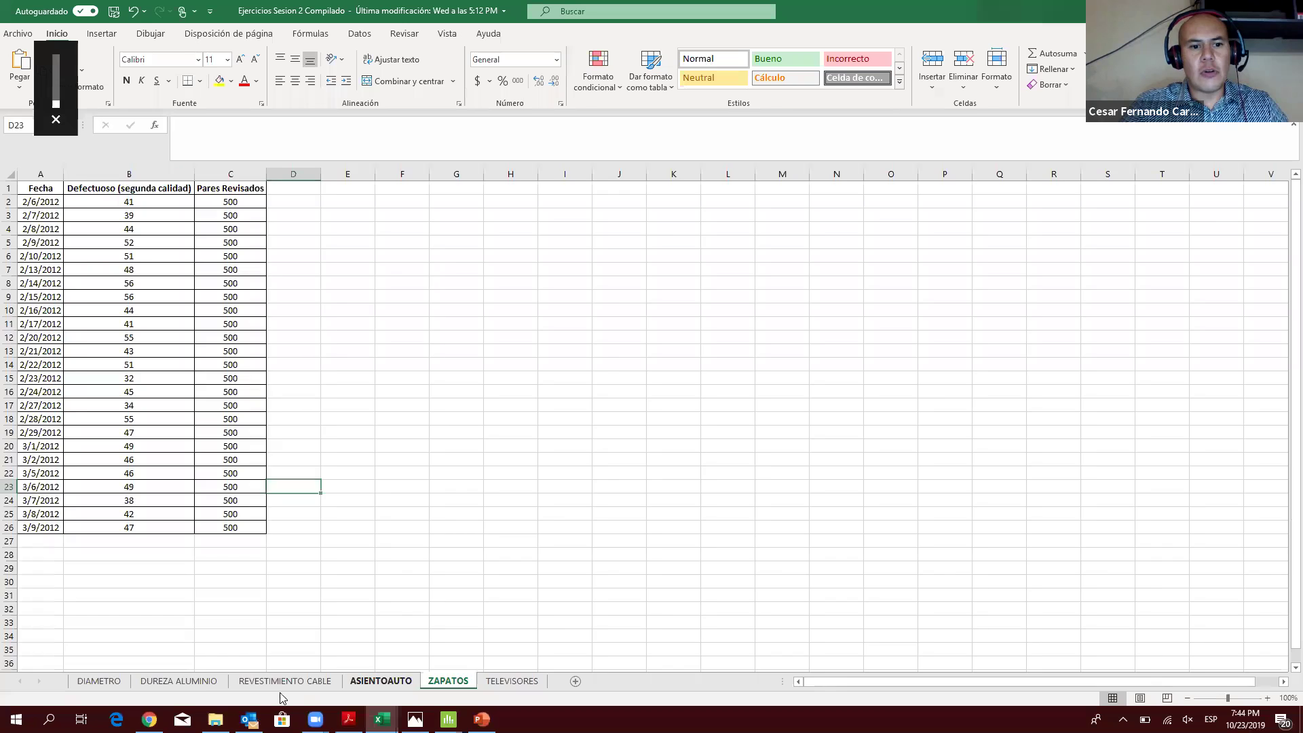
click(381, 682)
click(286, 683)
click(182, 682)
click(99, 682)
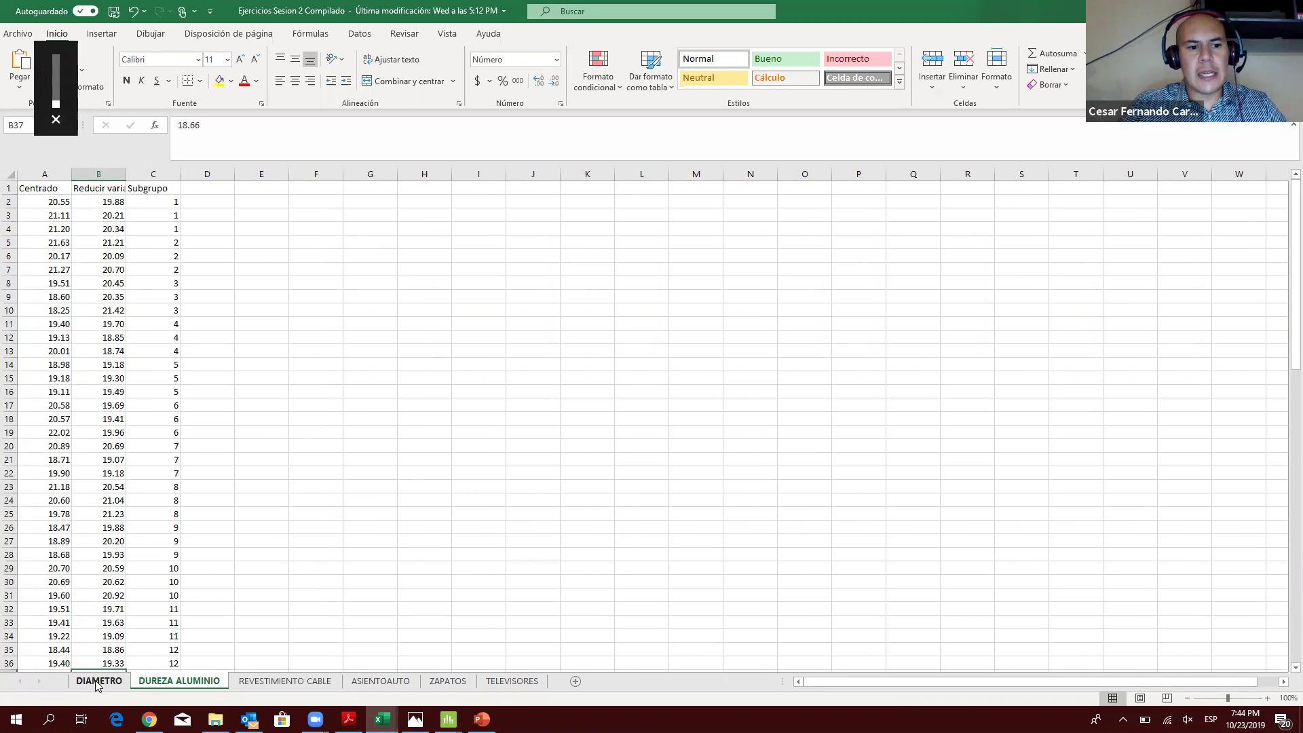
click(80, 501)
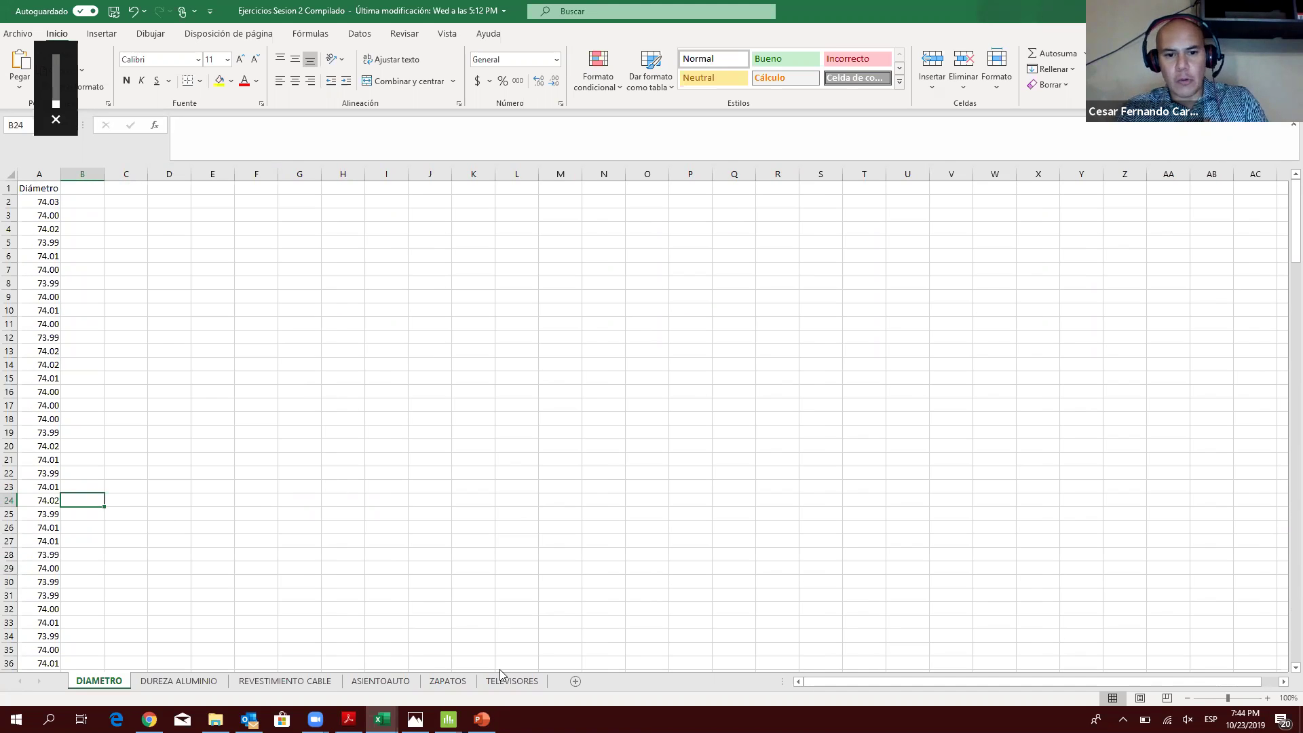
Step: Switch back to the Green Belt presentation in PowerPoint and skim the slides through El Método de Mapeo de Procesos
click(482, 720)
scroll(427, 467, down, 6)
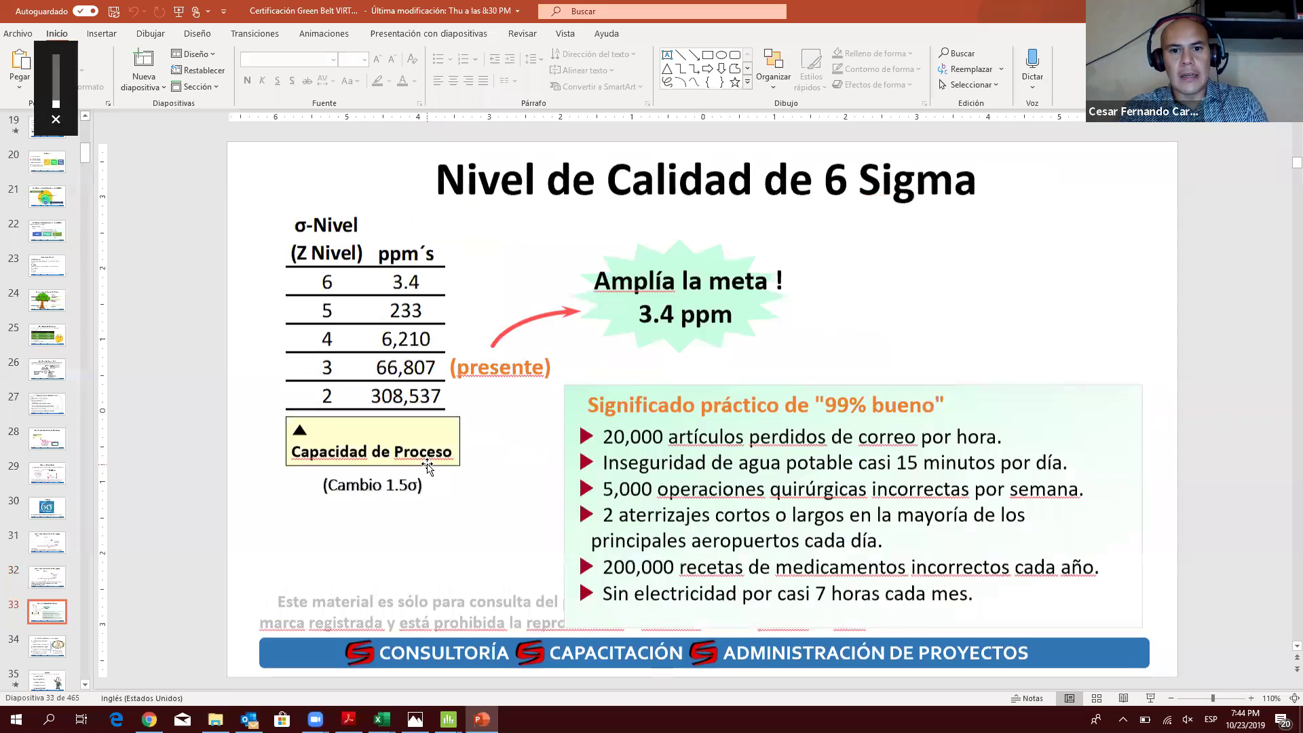
scroll(427, 466, down, 16)
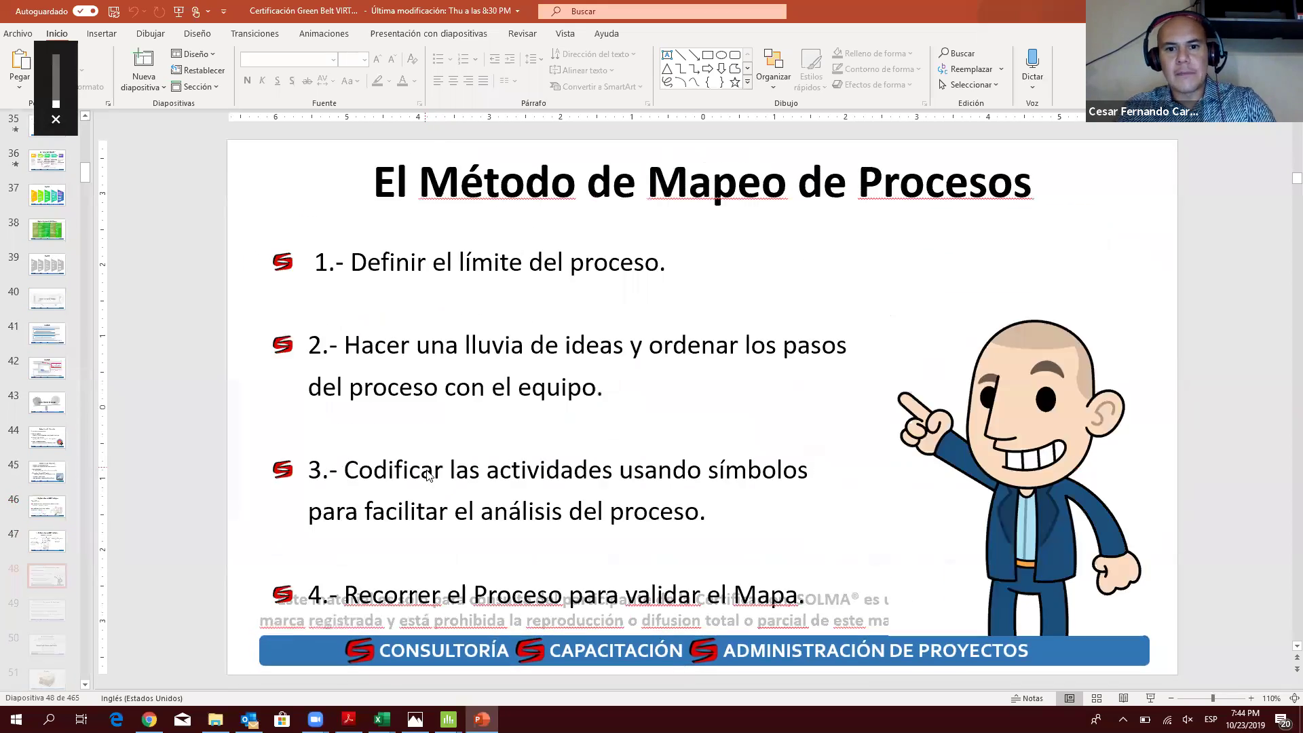
scroll(390, 487, down, 1)
Step: Return to the Excel exercise workbook and review its worksheets again, ending on the defects and dates in TELEVISORES
key(alt+Tab)
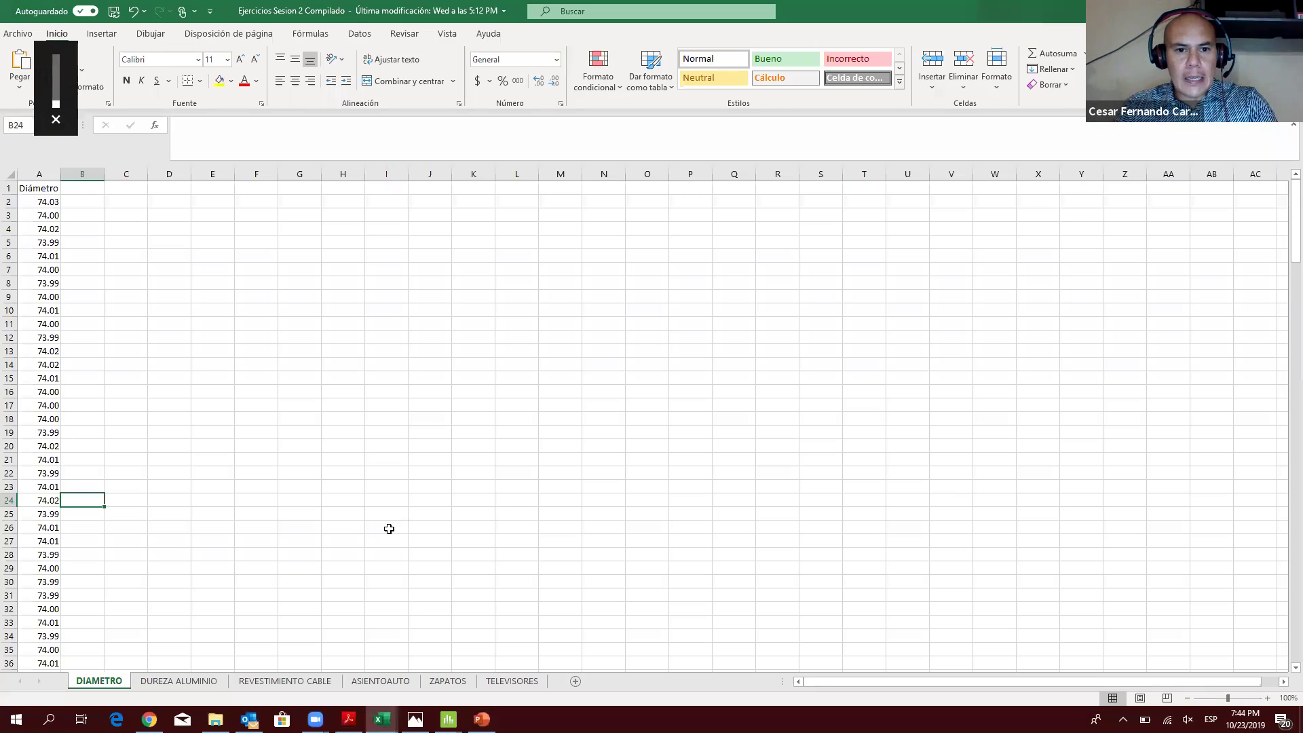
click(278, 682)
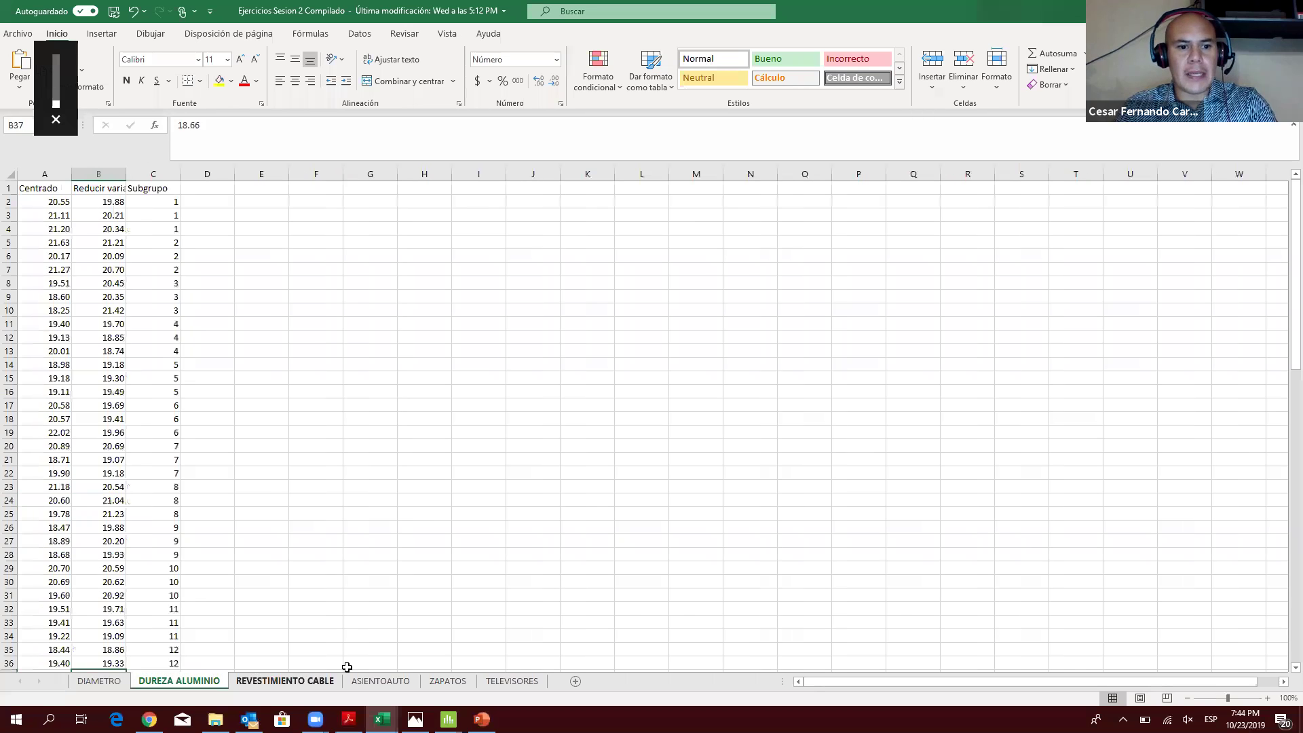
click(381, 682)
click(448, 682)
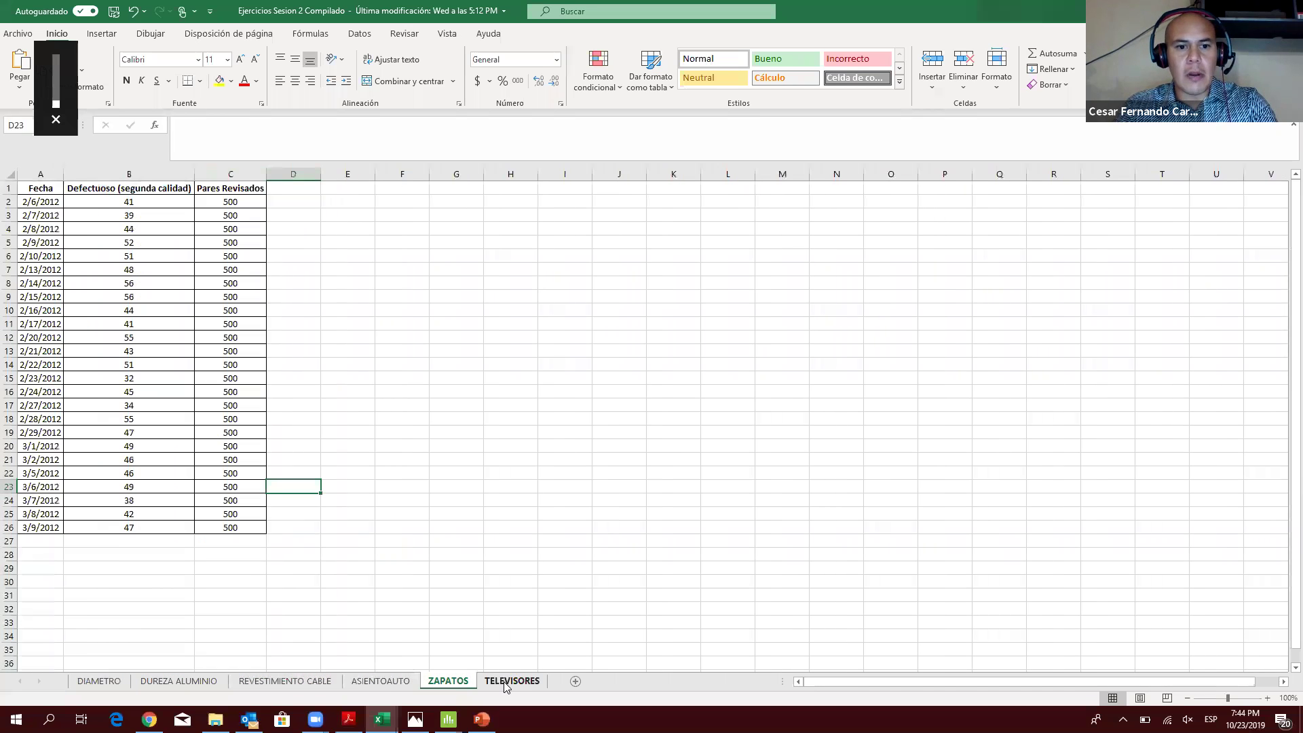
click(512, 681)
click(69, 400)
click(196, 343)
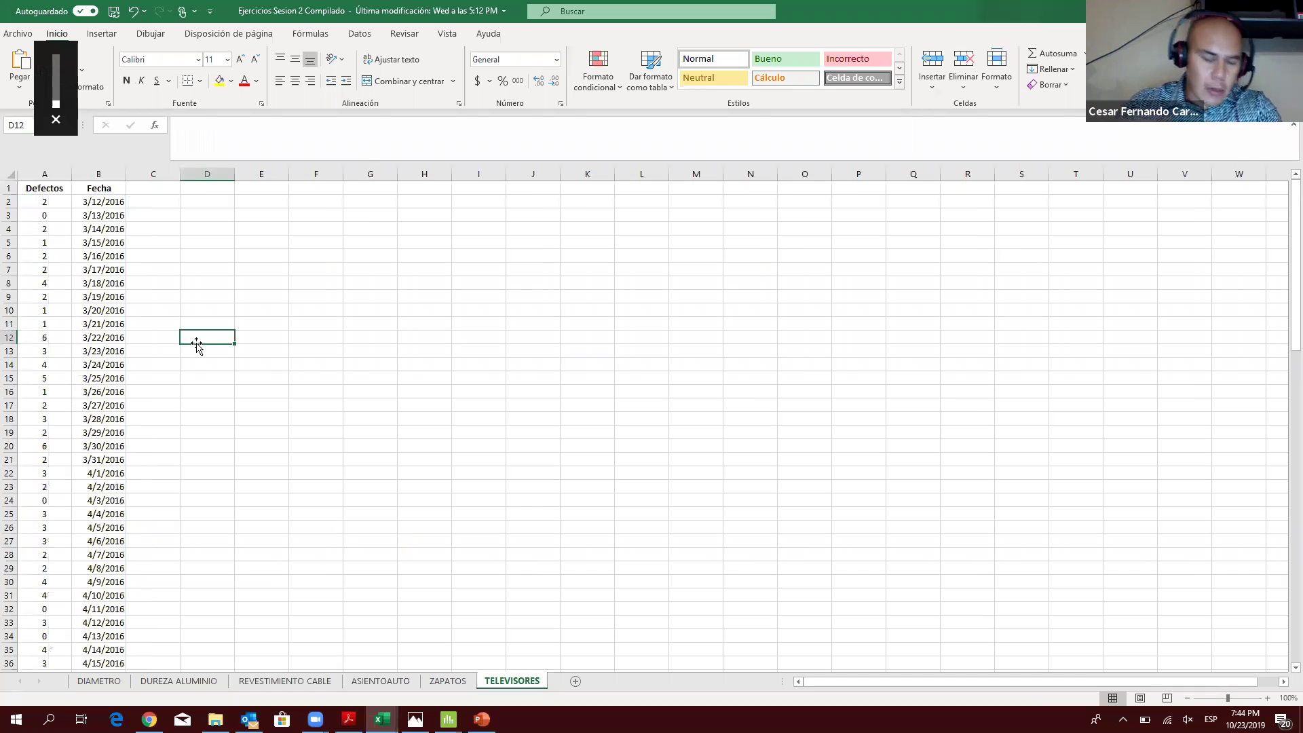